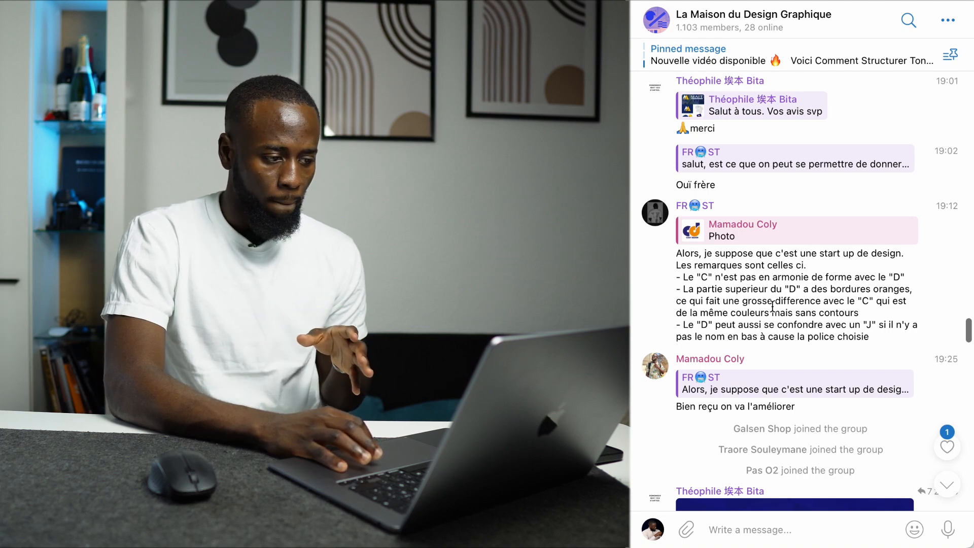
- Read through the group chat to review the posted Coly Design logo and the members' written feedback on it
scroll(772, 306, up, 15)
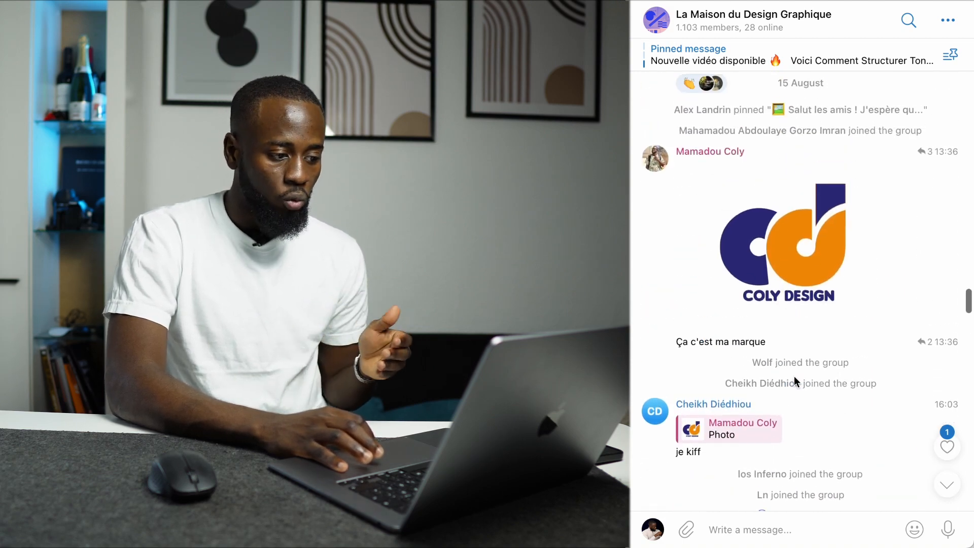
scroll(794, 376, down, 10)
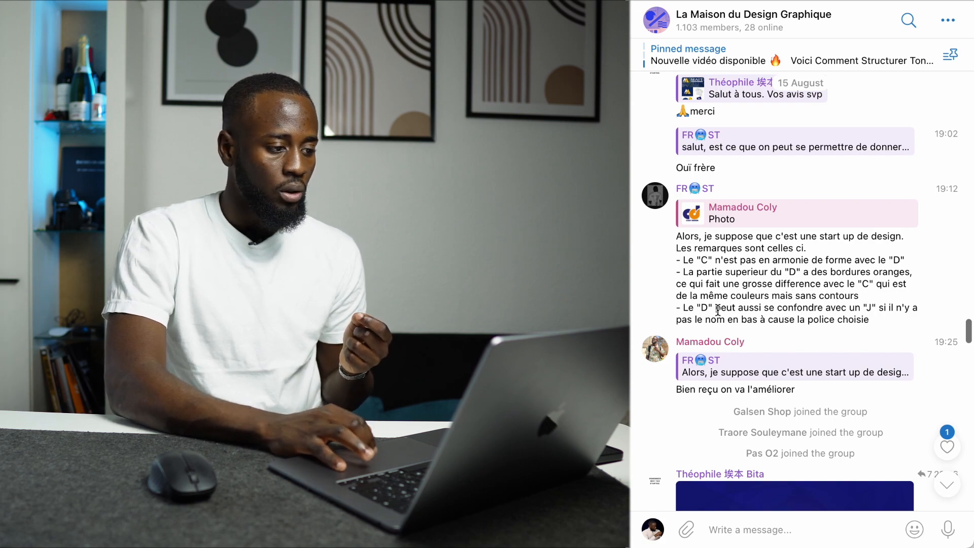
scroll(826, 336, up, 20)
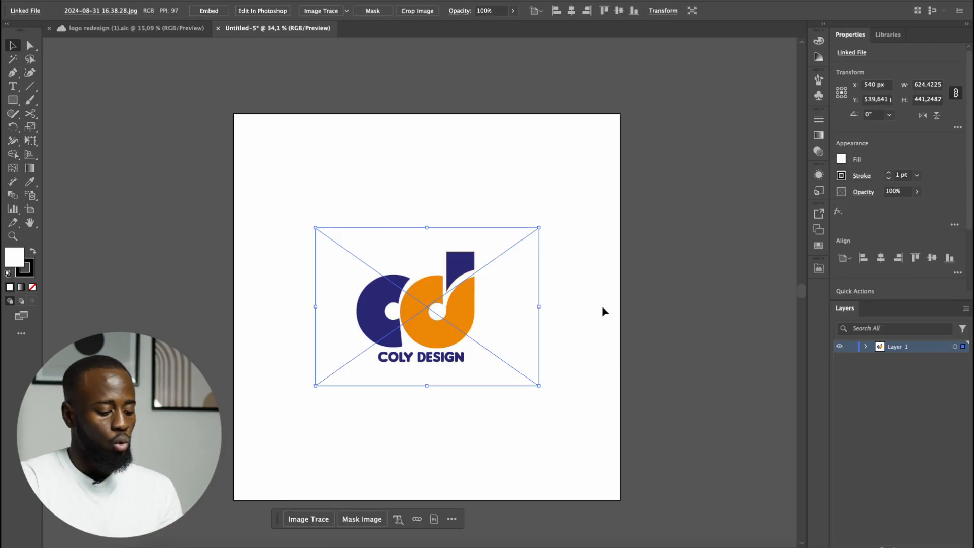
- Switch to Illustrator and examine the imported Coly Design logo's C and D shapes, gaps and edges up close
scroll(457, 274, down, 1)
scroll(455, 276, up, 2)
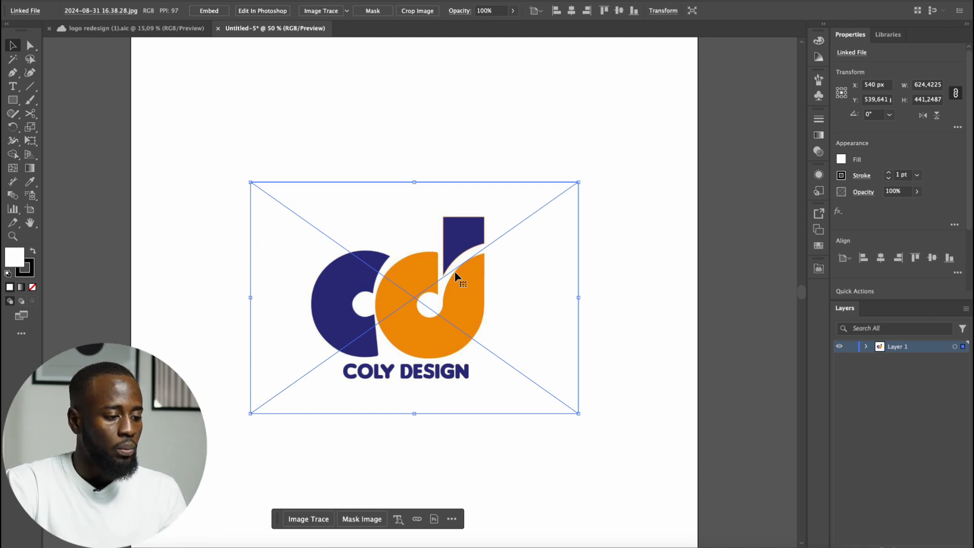
scroll(291, 257, up, 1)
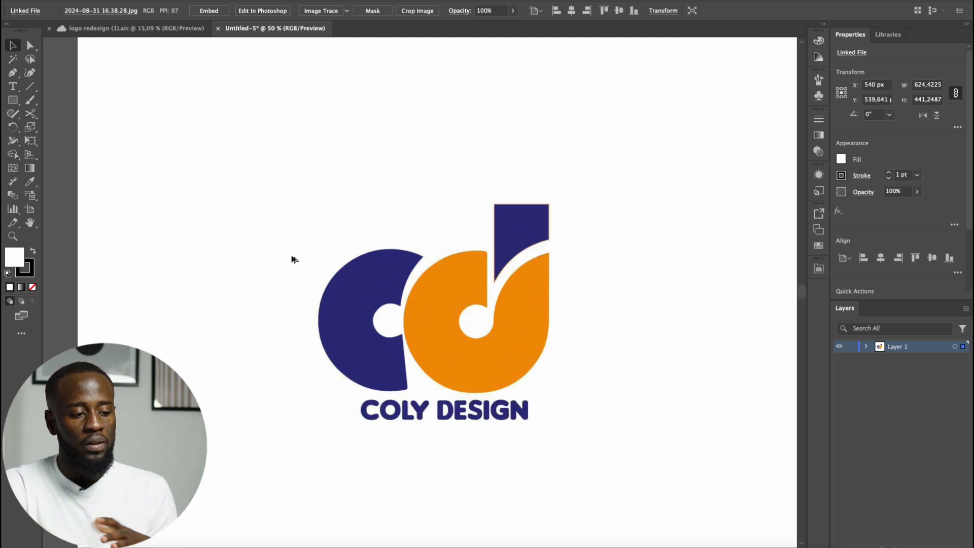
scroll(491, 269, up, 2)
scroll(491, 266, down, 3)
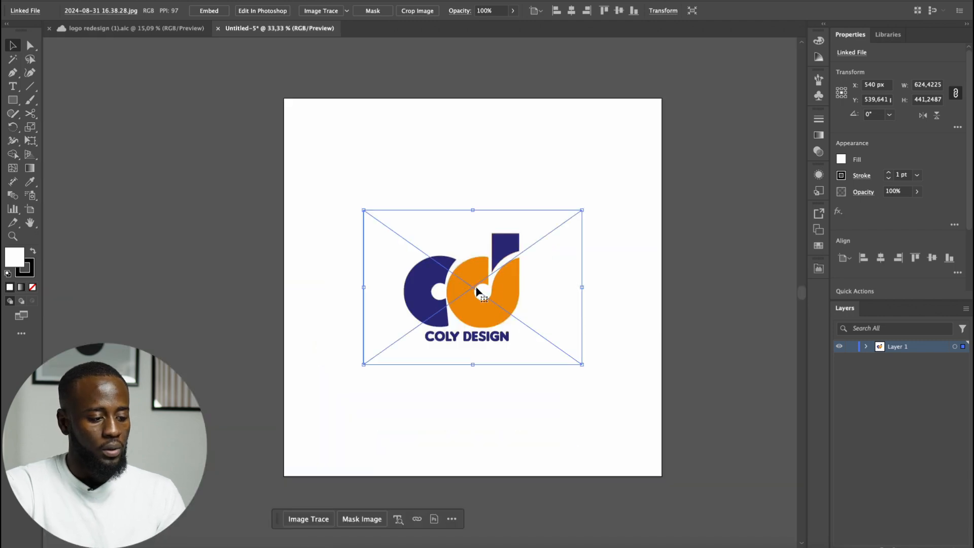
click(431, 162)
scroll(481, 289, right, 4)
scroll(215, 273, up, 5)
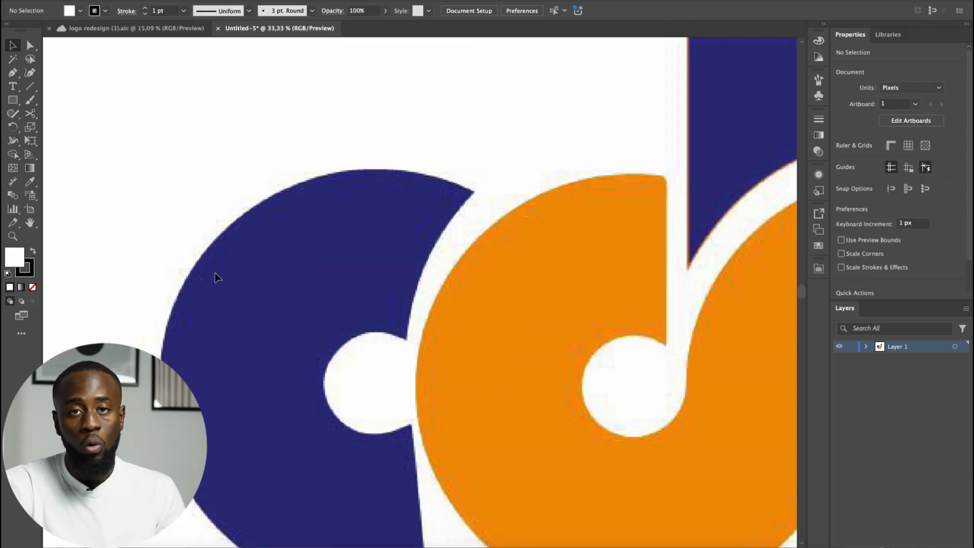
scroll(266, 276, down, 1)
scroll(414, 285, down, 1)
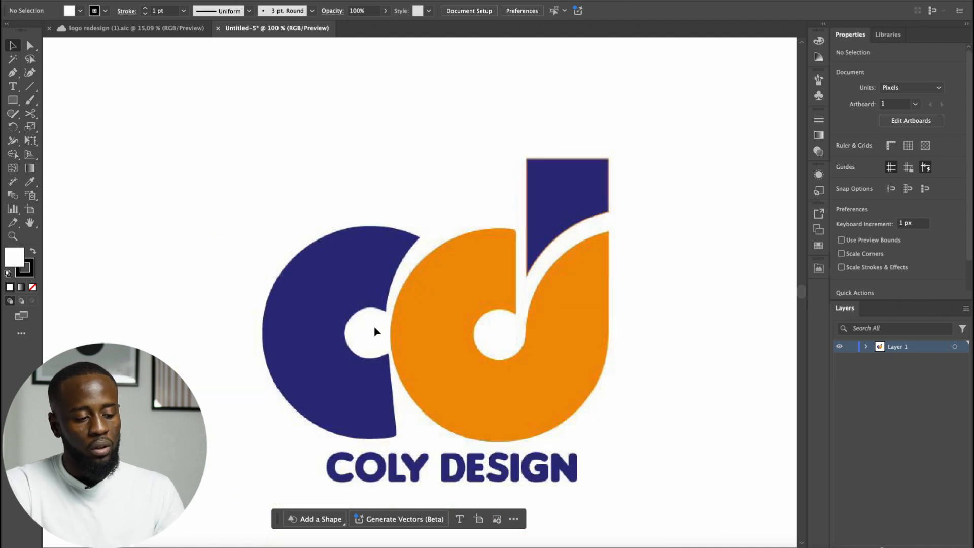
scroll(374, 327, up, 5)
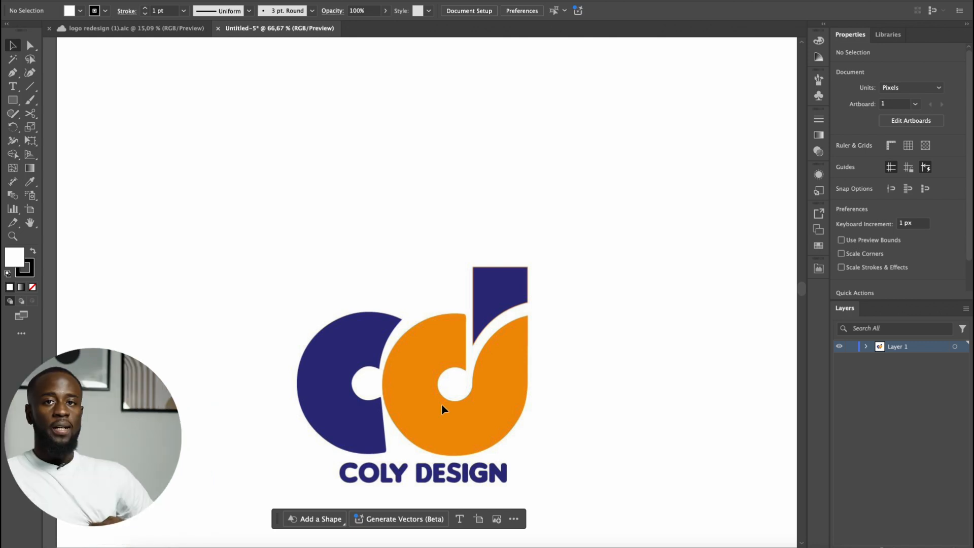
- Duplicate the 1080 px square artboard beside the original and leave artboard editing
scroll(355, 304, down, 4)
scroll(392, 321, up, 1)
key(shift+o)
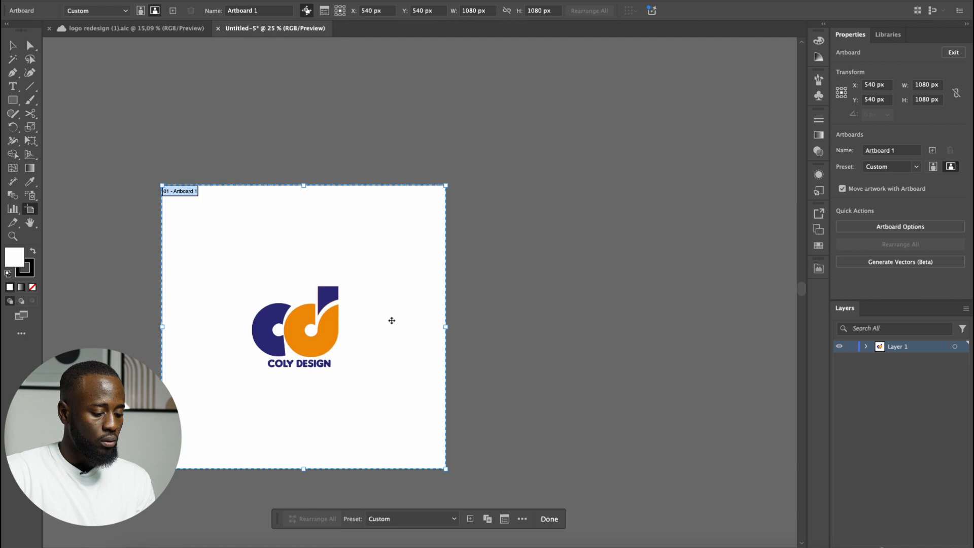
drag(361, 326, 662, 278)
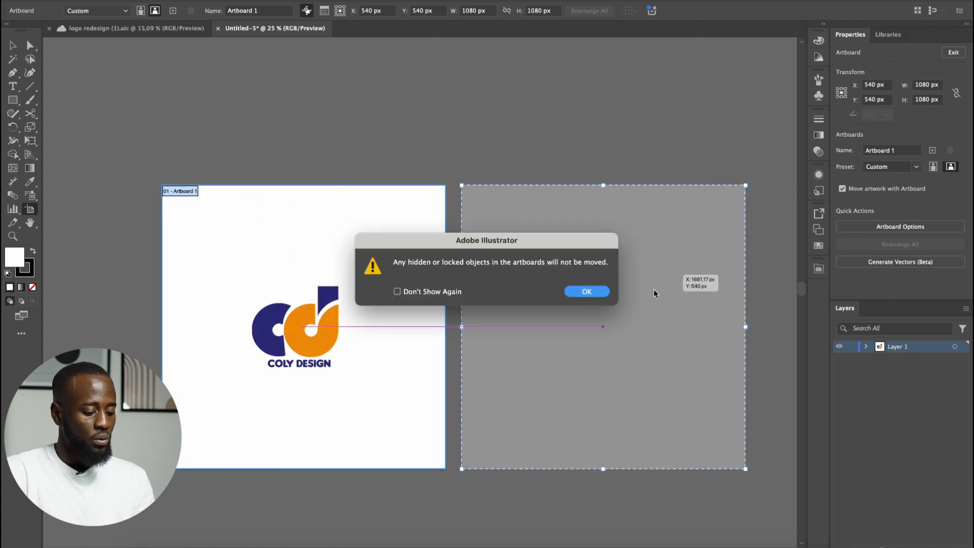
click(587, 291)
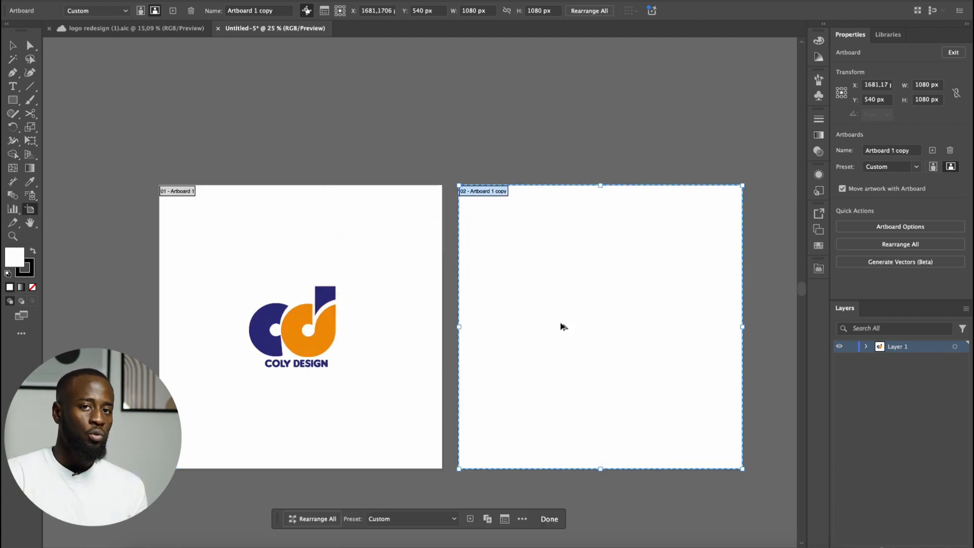
scroll(561, 328, up, 1)
key(v)
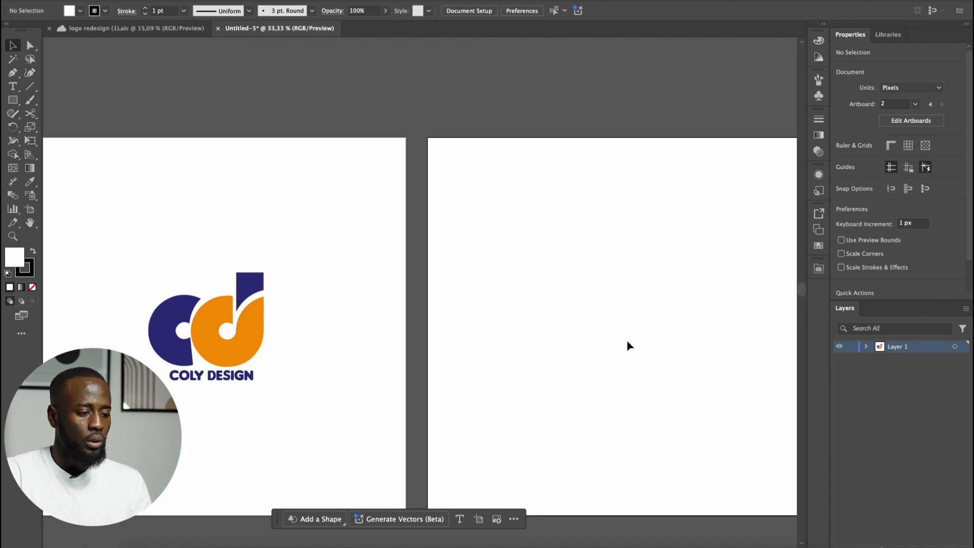
- Show the rulers around the document while working on the second artboard
scroll(628, 341, right, 5)
key(super+r)
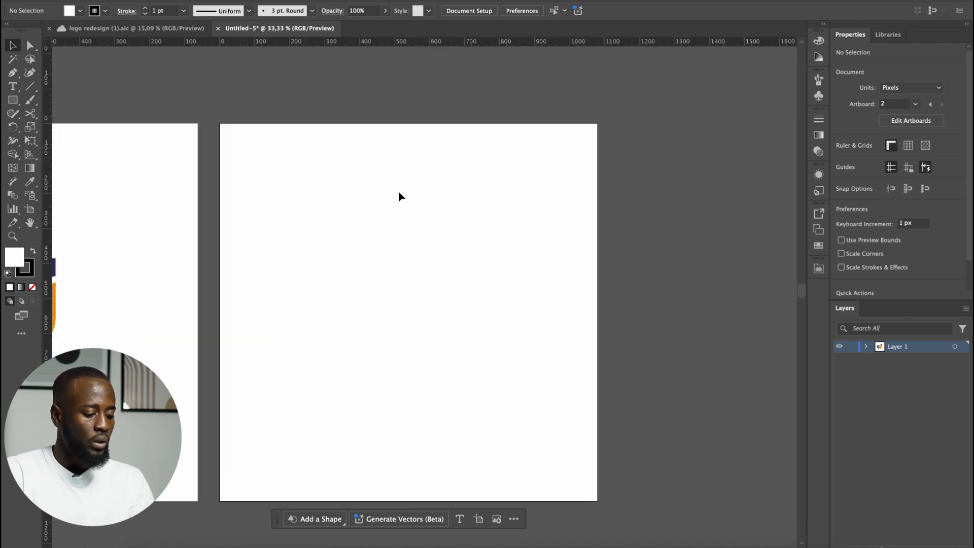
scroll(483, 199, up, 2)
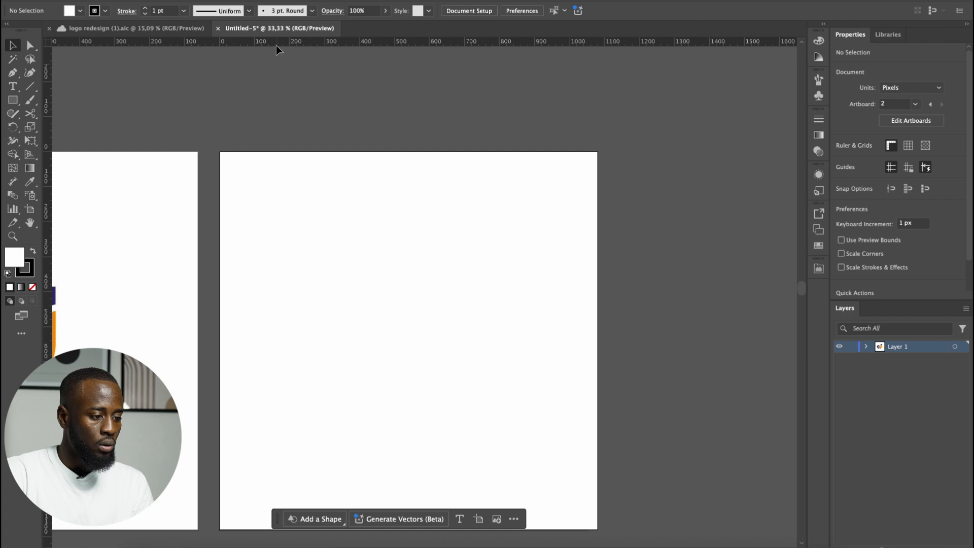
- Enable Snap to Grid and display the document grid
click(254, 1)
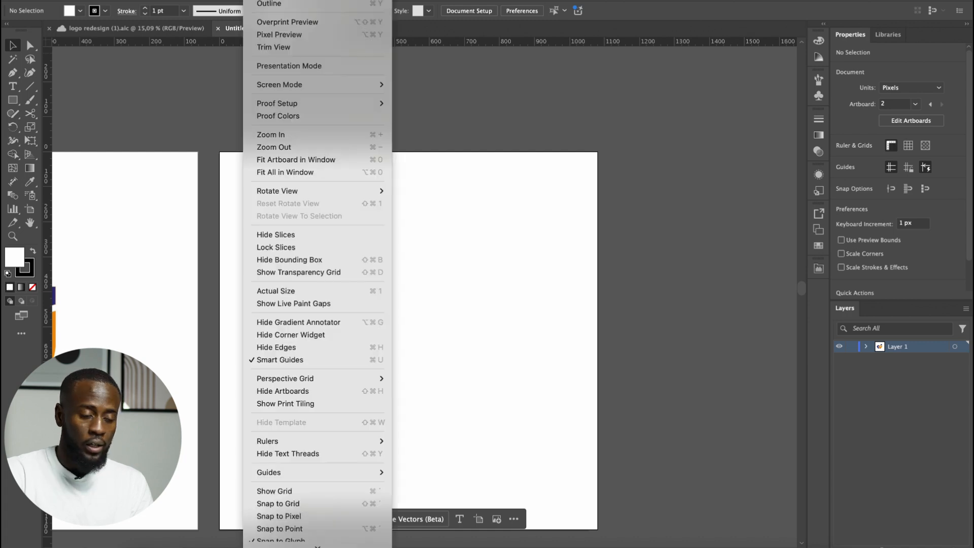
click(299, 504)
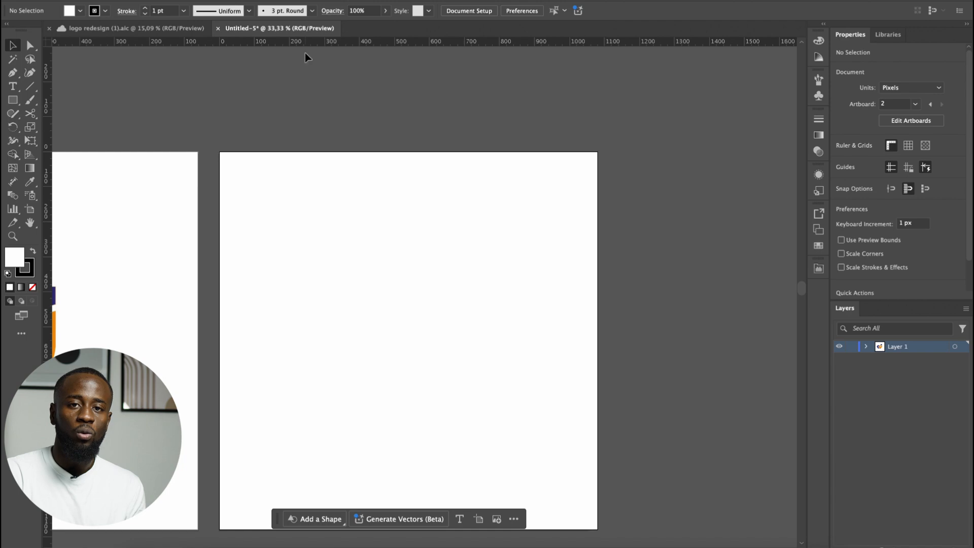
click(907, 146)
scroll(407, 276, down, 3)
scroll(317, 237, up, 1)
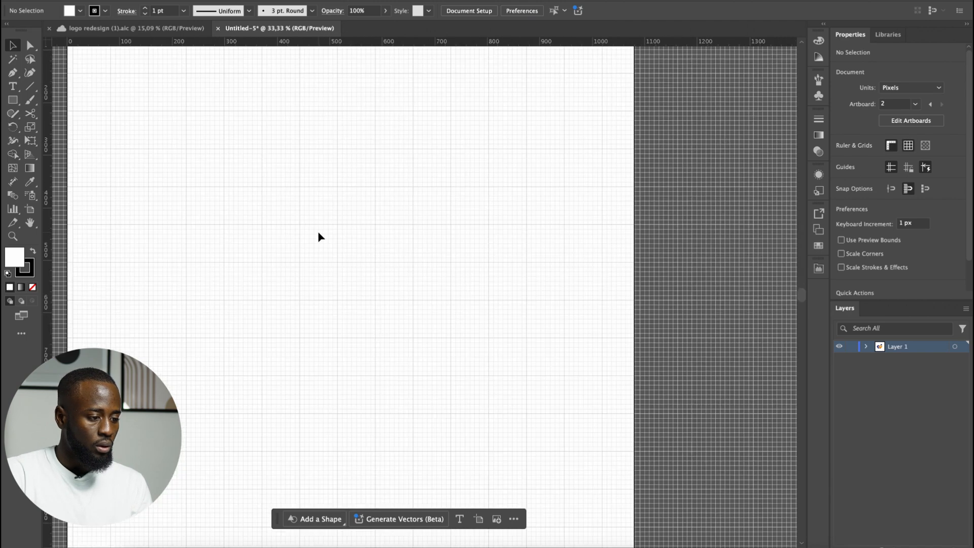
- Draw an open, three-sided square C path 72 px wide and 72 px high on the second artboard with the Pen tool
scroll(385, 248, left, 3)
scroll(440, 258, up, 5)
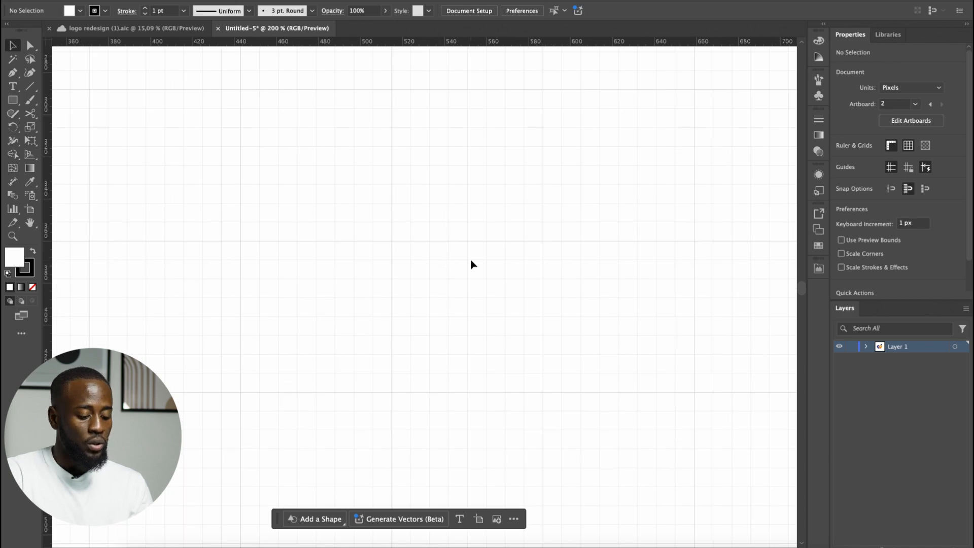
key(p)
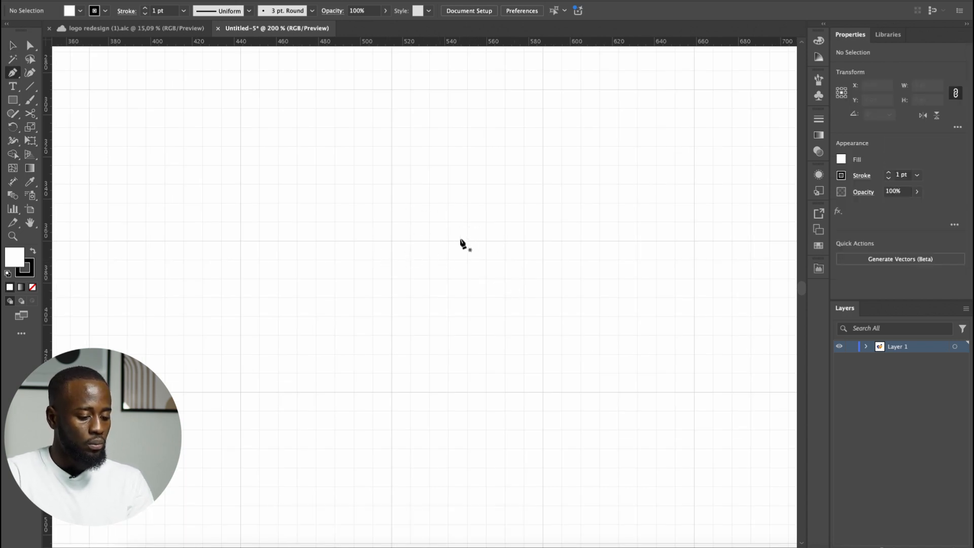
click(506, 240)
click(543, 240)
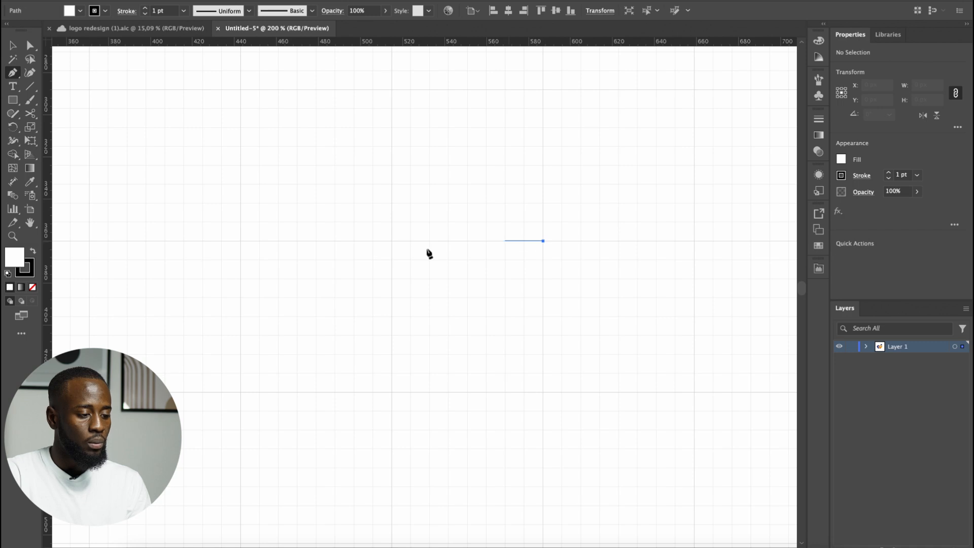
click(391, 240)
click(392, 392)
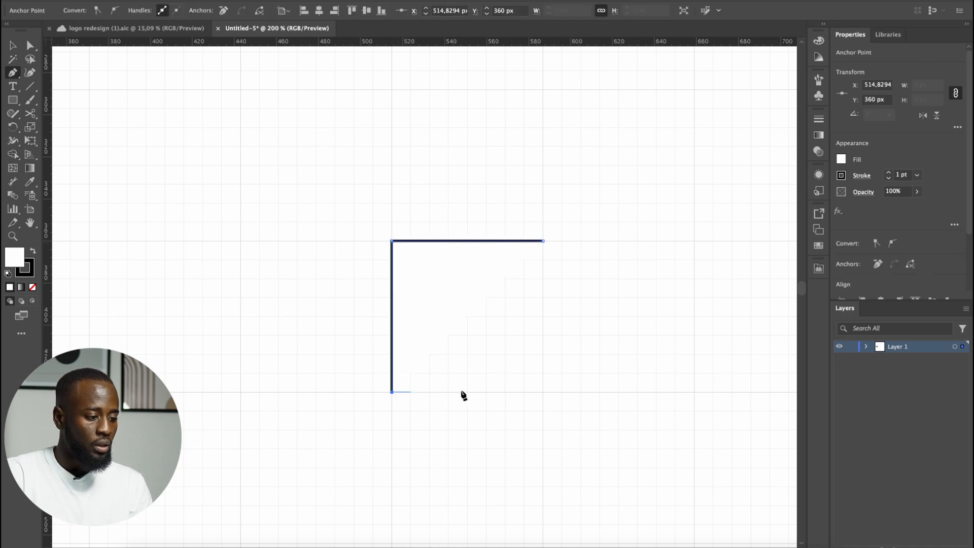
click(542, 391)
key(v)
- Remove the C path's fill and set its stroke to 15 pt
drag(618, 344, 551, 360)
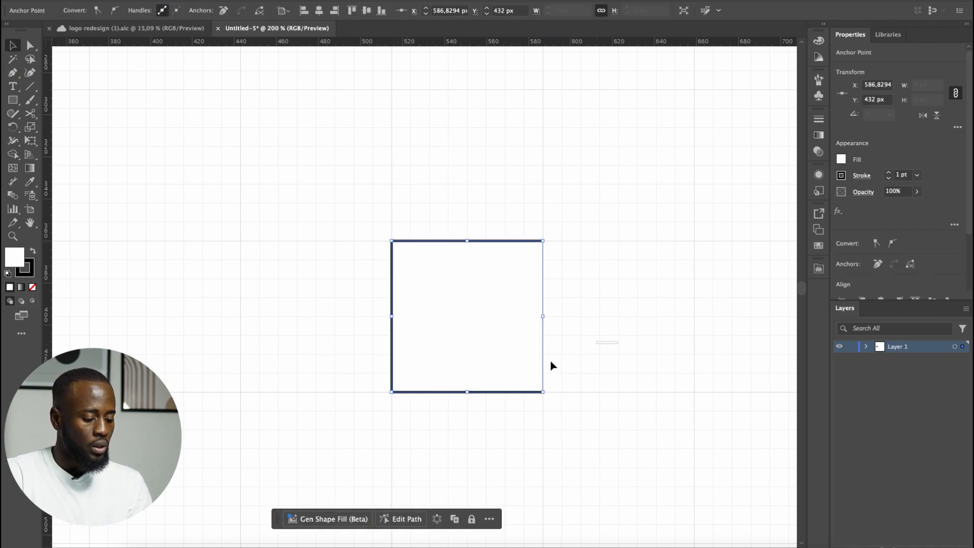
click(840, 158)
click(889, 172)
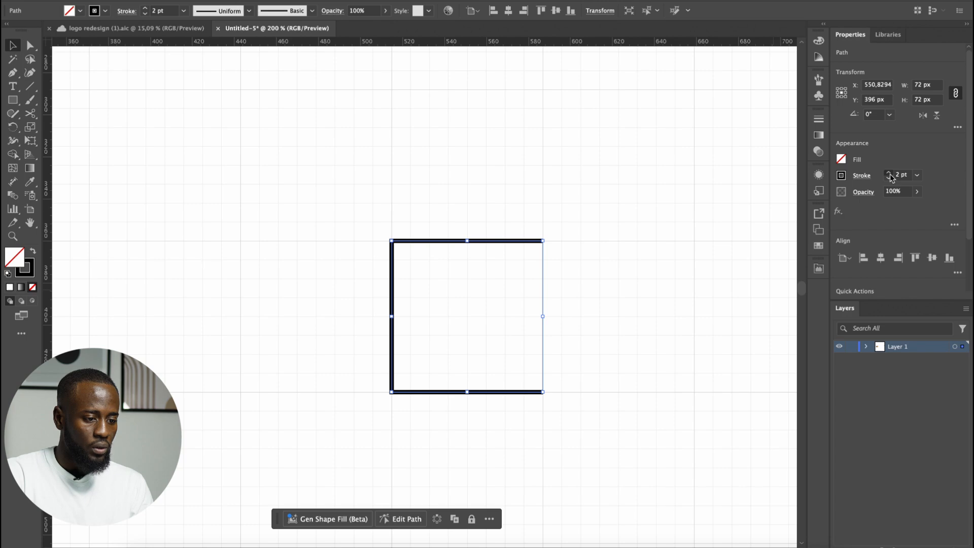
click(889, 174)
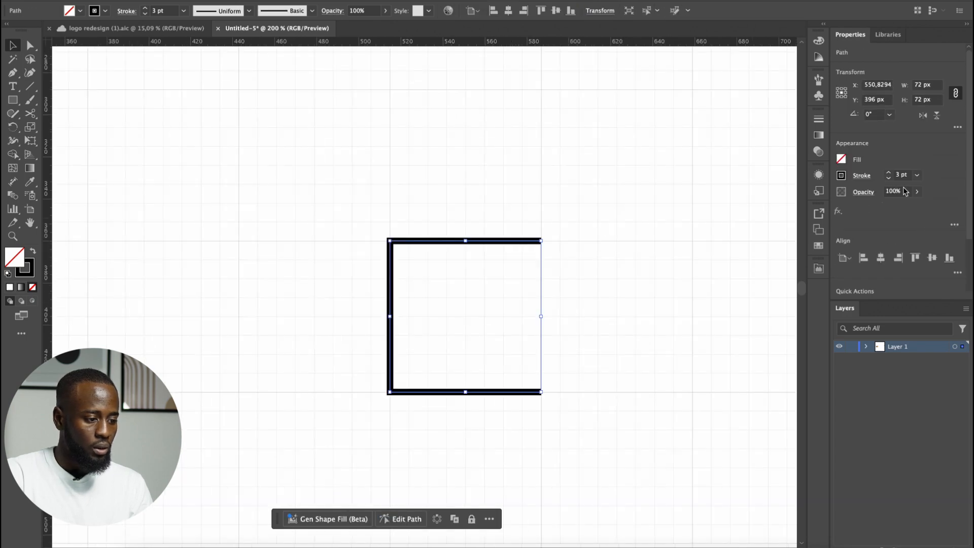
click(888, 172)
click(597, 282)
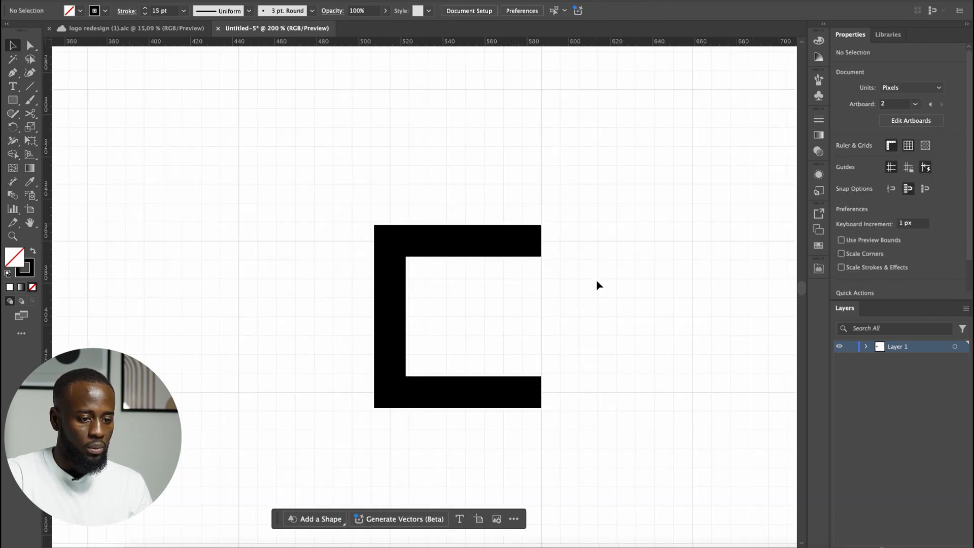
- Move the C shape up and left on the second artboard to about X 335 px, Y 324 px
scroll(597, 281, down, 1)
scroll(597, 281, up, 1)
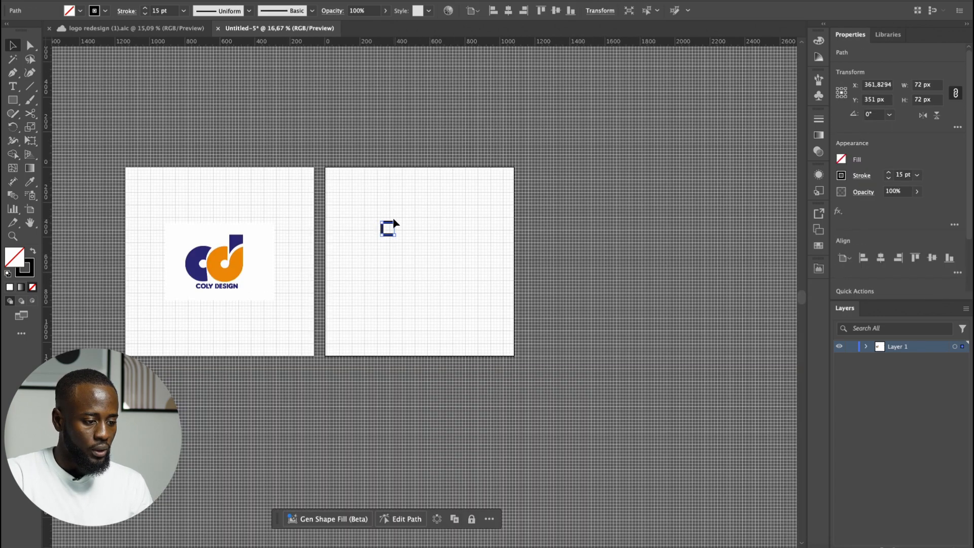
scroll(393, 220, up, 4)
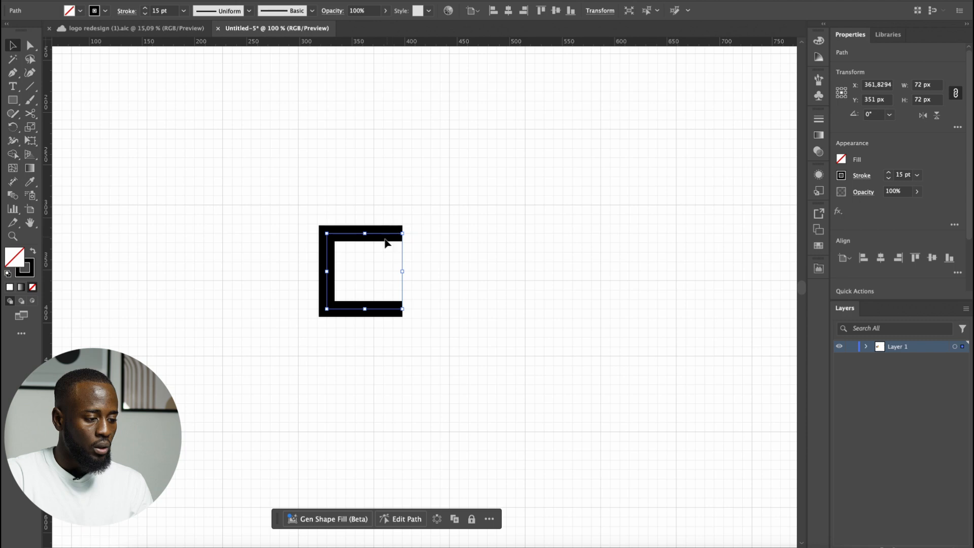
drag(384, 236, 356, 208)
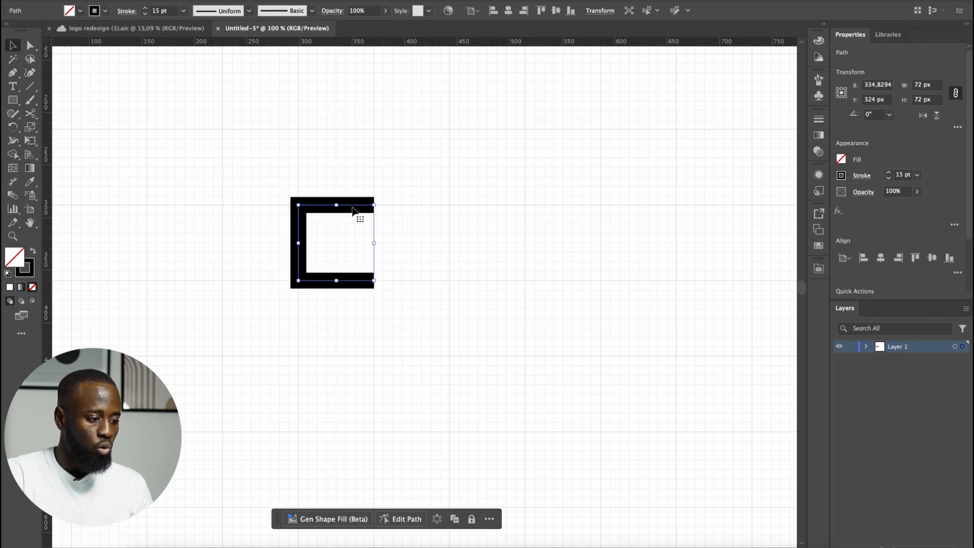
- Lower the C's upper arm with the Direct Selection tool so the path is 54 px high
key(a)
click(299, 206)
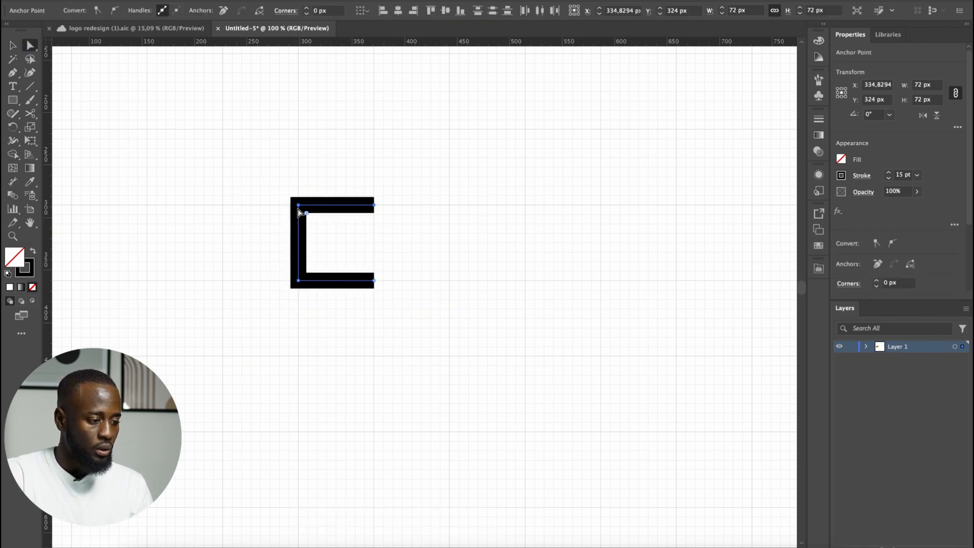
drag(299, 207, 298, 223)
key(v)
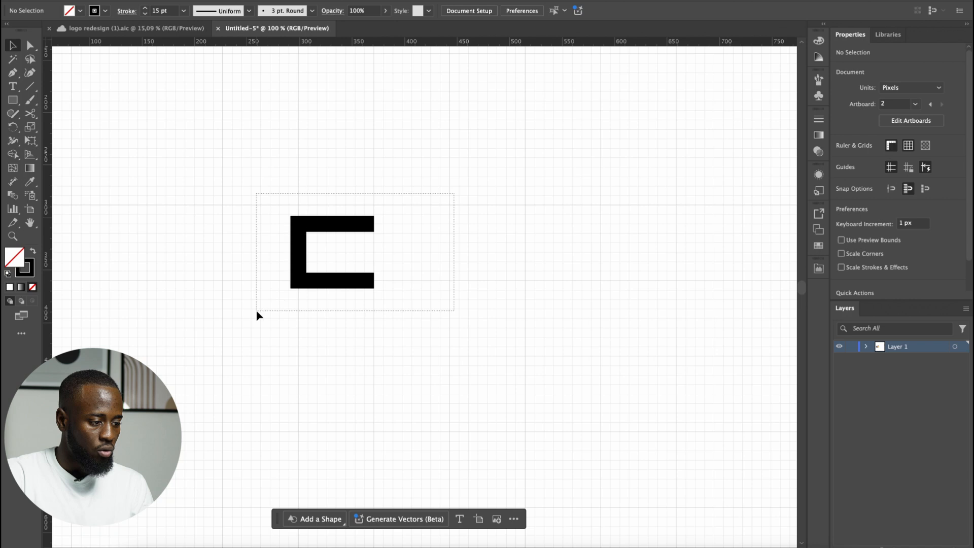
- Duplicate the C horizontally to the right, at about X 488 px, and set the copy's stroke to 25 pt
drag(302, 259, 462, 260)
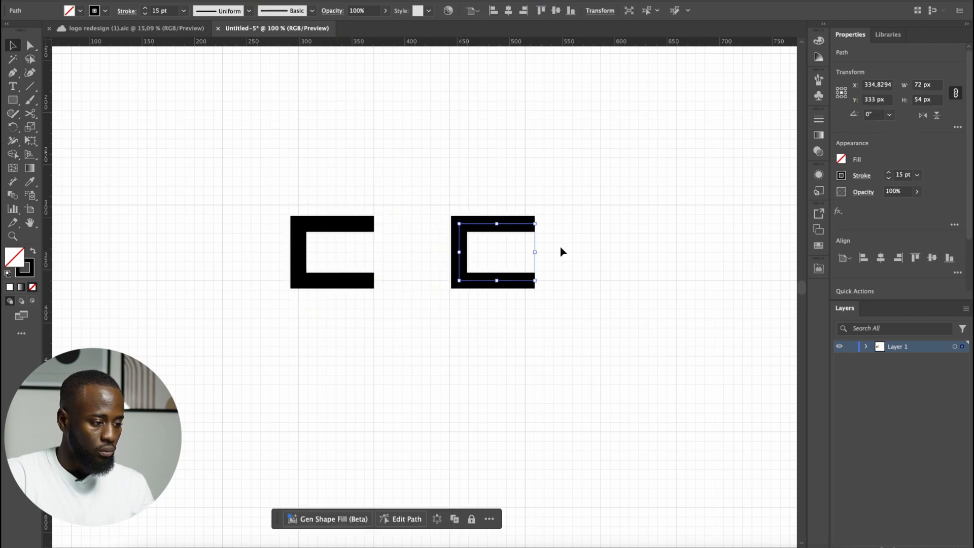
click(889, 172)
click(890, 173)
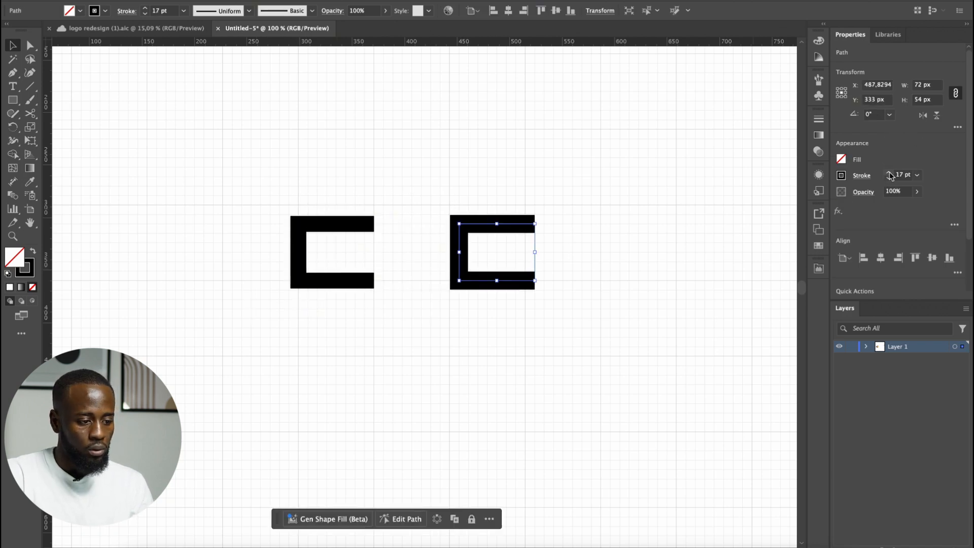
click(890, 173)
click(890, 173)
click(890, 172)
click(889, 172)
click(598, 309)
scroll(503, 314, right, 1)
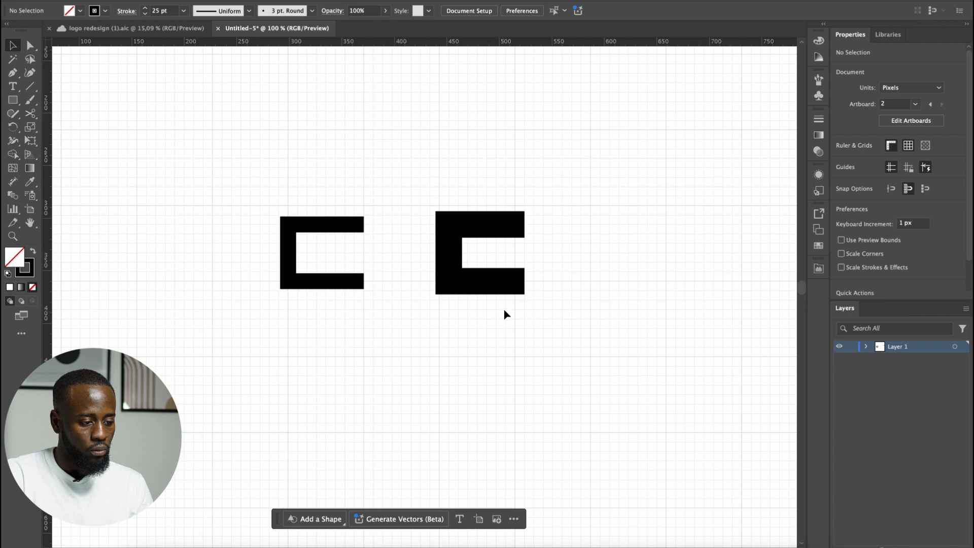
- Duplicate the 25 pt C horizontally to about X 605 px and raise the copy's upper arm until the path is 81 px high
click(454, 277)
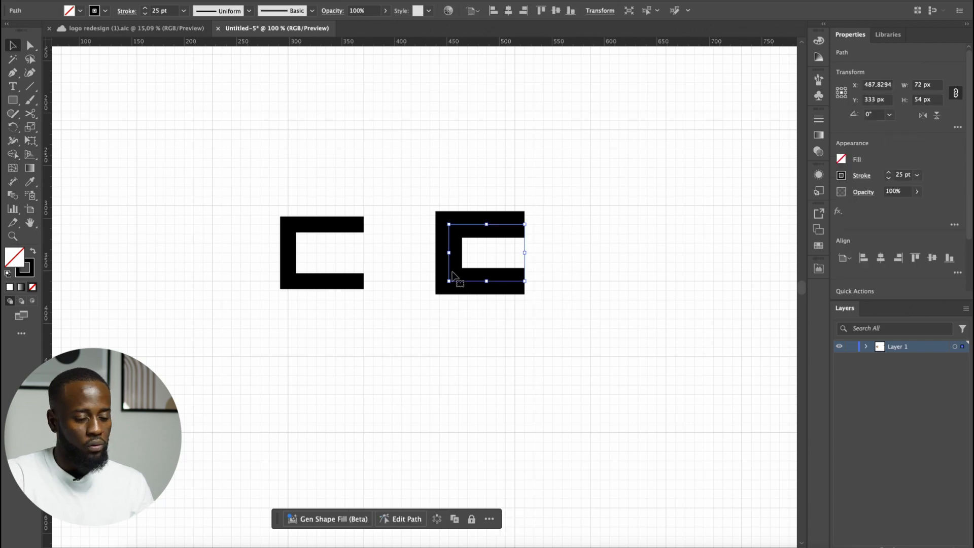
alt+drag(453, 277, 577, 277)
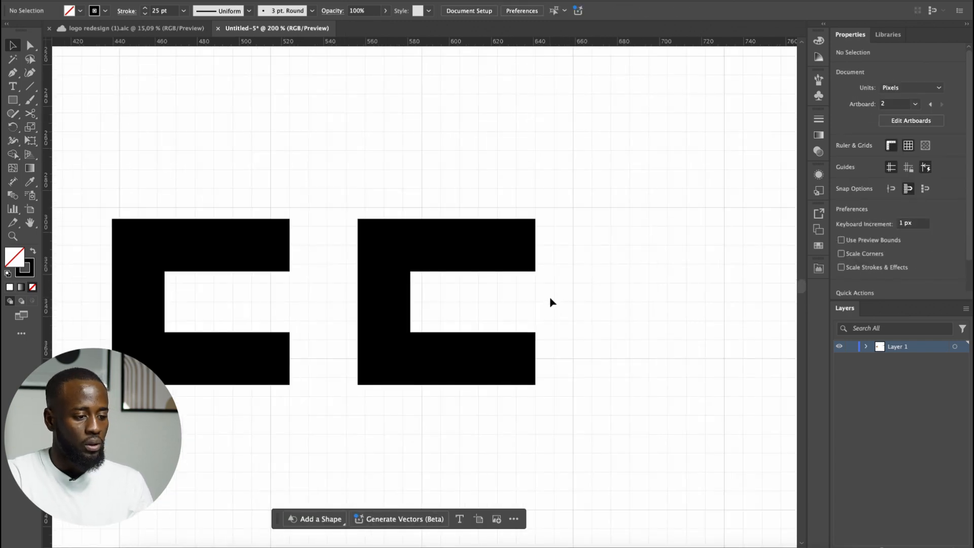
key(p)
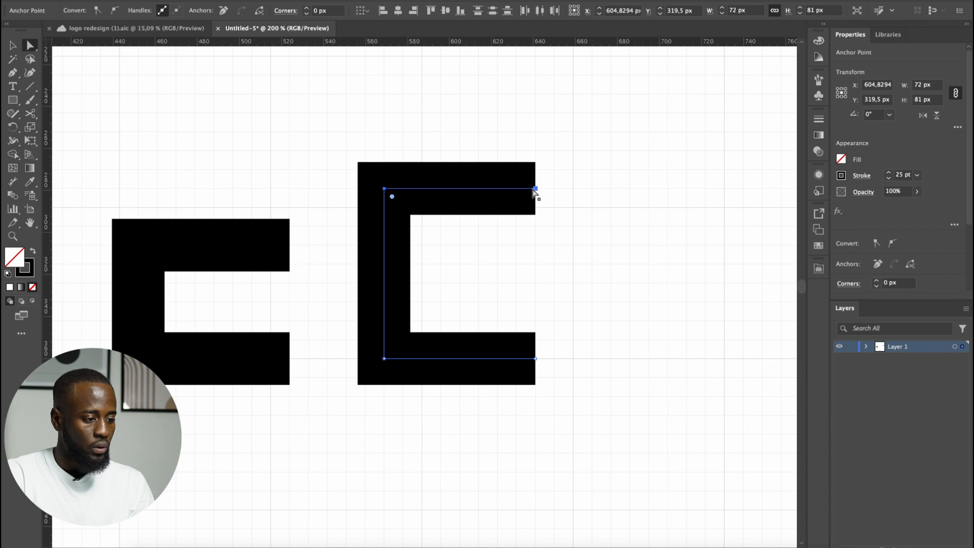
click(534, 189)
- Extend the tall C's path with the Pen tool from its upper arm's end diagonally inward to about X 614 px, Y 324 px
key(p)
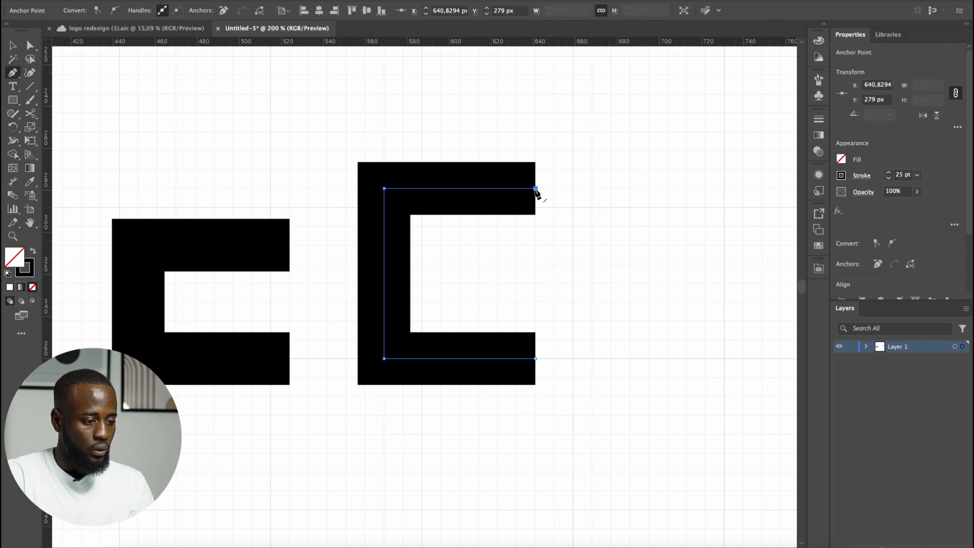
click(536, 189)
click(478, 283)
key(b)
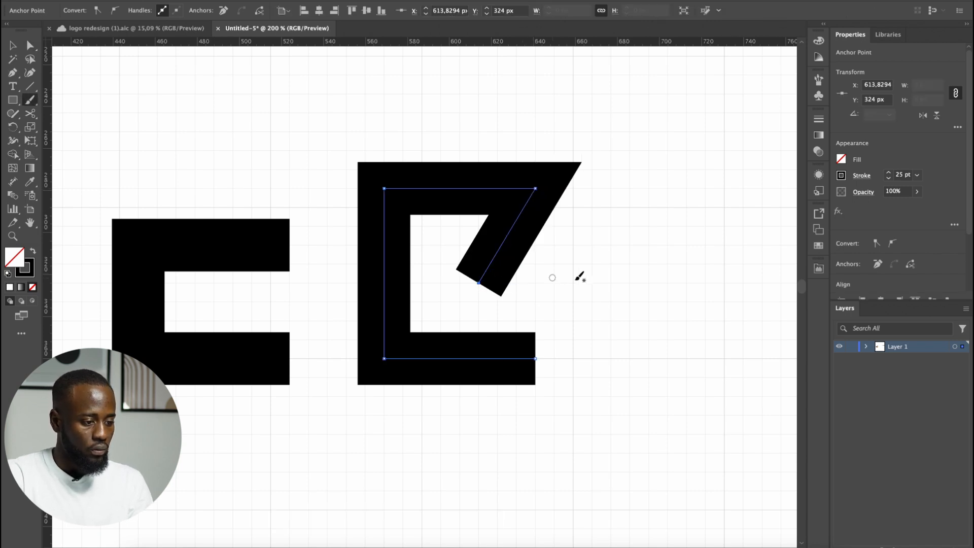
click(589, 278)
- Give the corner between the tall C's upper arm and diagonal tail a chamfer with a 9.7214 px radius
scroll(589, 278, down, 2)
key(a)
drag(619, 194, 540, 245)
scroll(558, 243, up, 1)
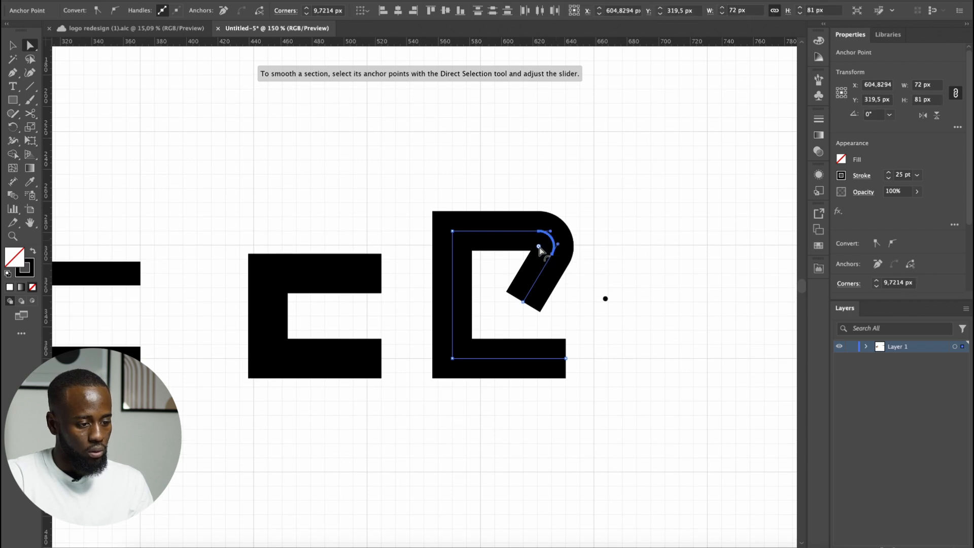
double_click(540, 246)
click(504, 244)
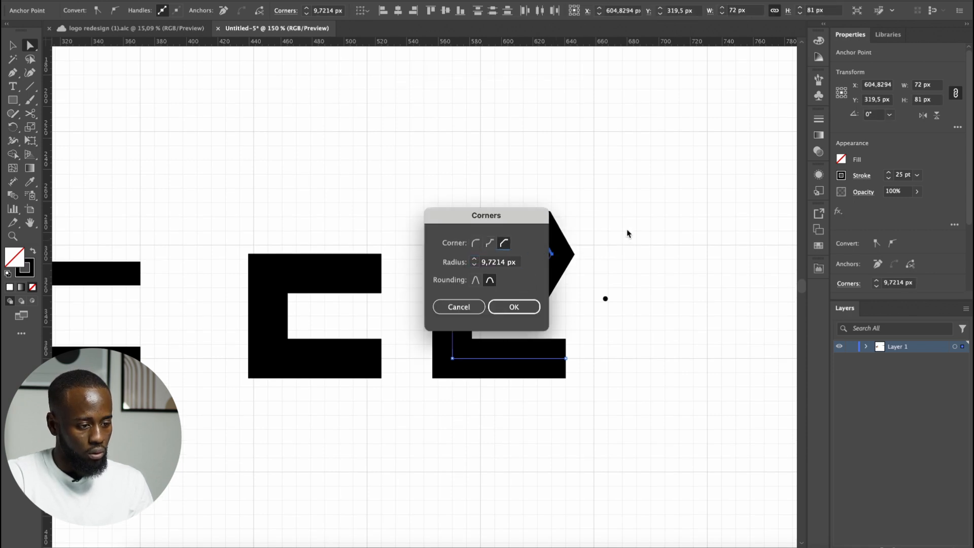
click(514, 306)
click(586, 336)
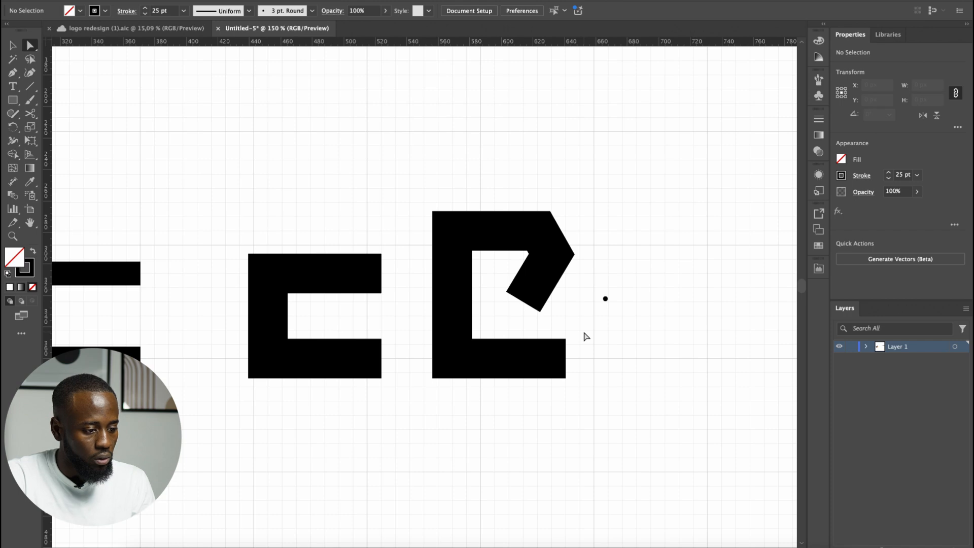
- Duplicate the hooked C below the original, at about X 578 px, Y 482 px, and shorten the copy's inner hook
key(v)
scroll(617, 308, down, 2)
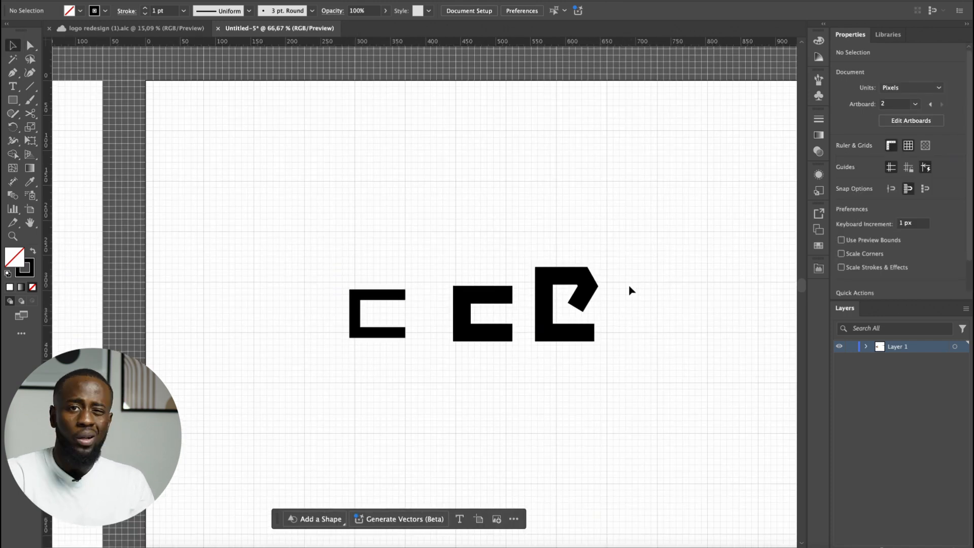
click(587, 289)
alt+drag(584, 301, 564, 415)
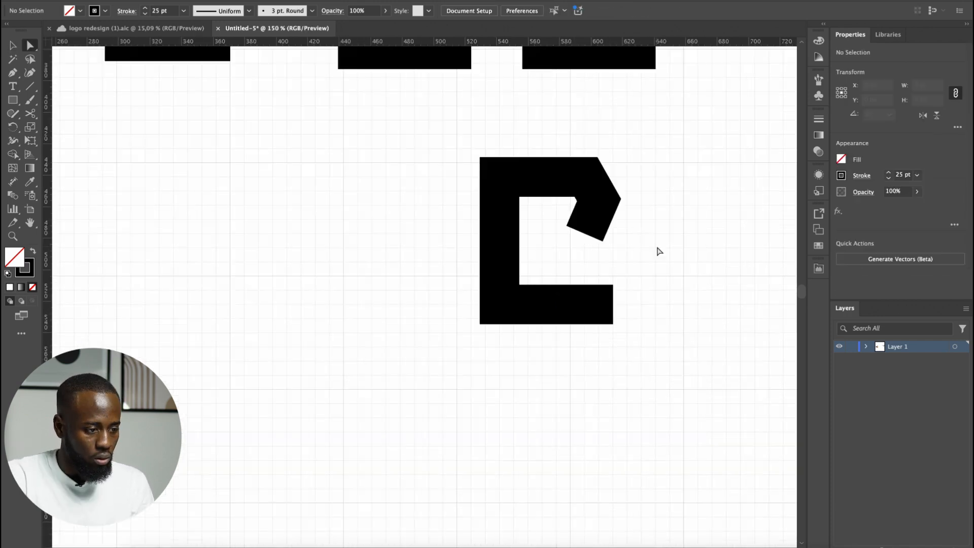
scroll(658, 249, down, 2)
key(v)
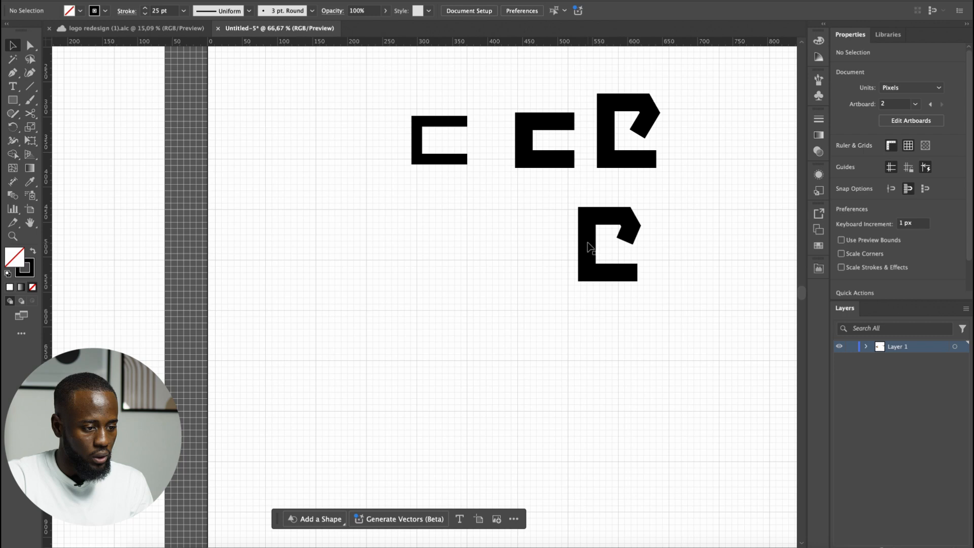
- Move the lower hooked C leftward to sit beneath the thin 15 pt C
click(581, 251)
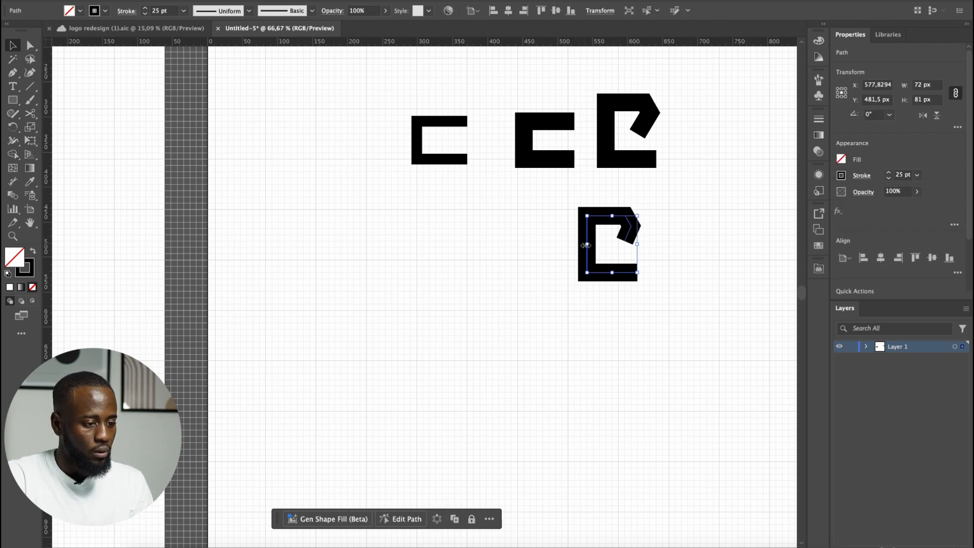
click(531, 256)
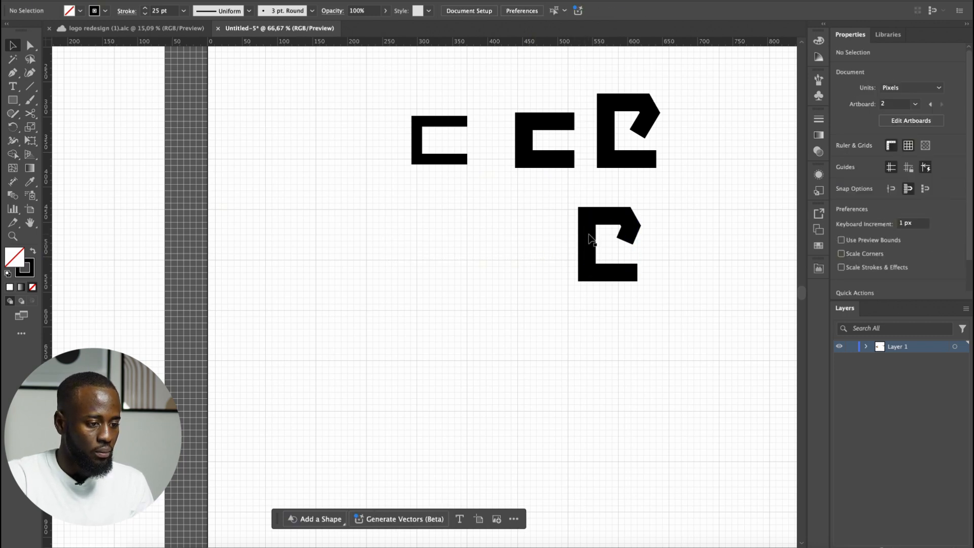
drag(584, 232, 401, 258)
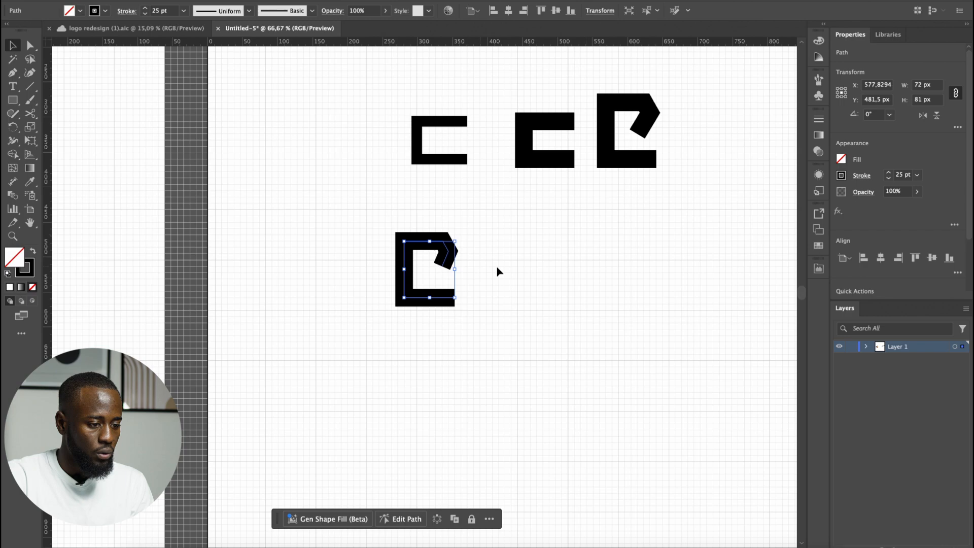
click(530, 310)
scroll(532, 310, down, 1)
- Draw an 18 by 72 px rectangle with black fill and no stroke on the empty grid to the right of the lower hooked C
drag(619, 320, 525, 335)
key(p)
scroll(507, 312, up, 6)
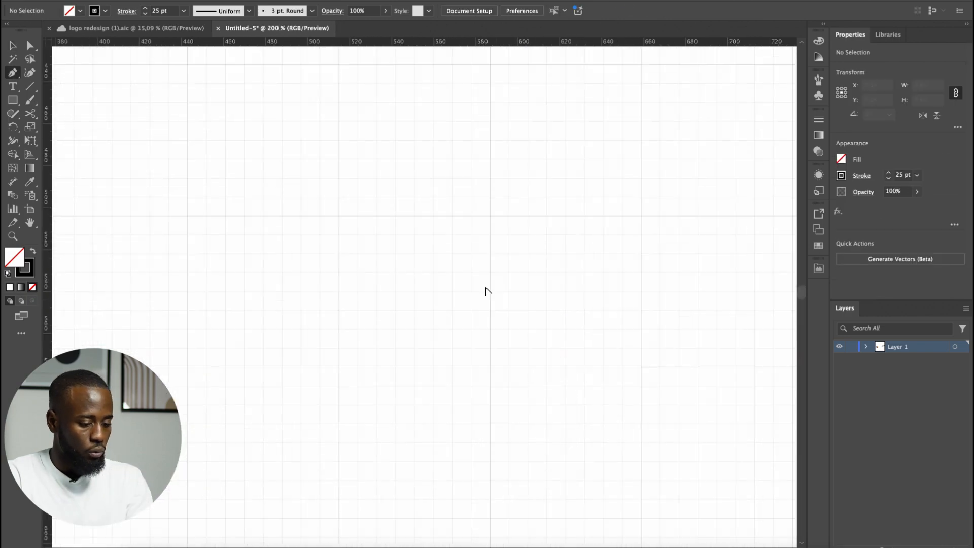
scroll(496, 188, down, 1)
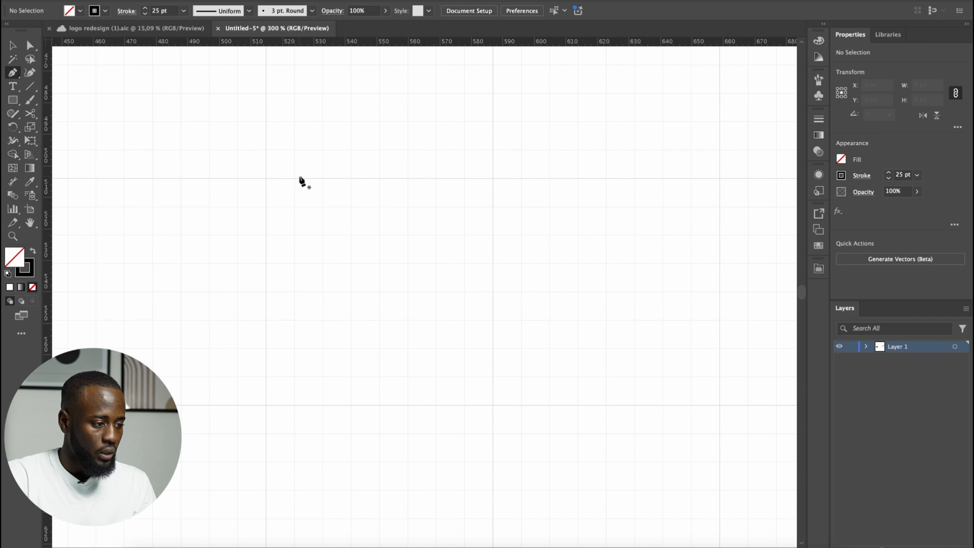
key(m)
mouse_move(266, 179)
mouse_down()
mouse_move(406, 347)
mouse_move(325, 405)
mouse_up()
key(shift+x)
key(v)
drag(380, 293, 346, 301)
scroll(385, 254, down, 2)
drag(368, 286, 355, 285)
- Shift the rectangle's bottom edge 54 px right and 27 px up to form a slanted bar 72 px wide and 45 px high
key(a)
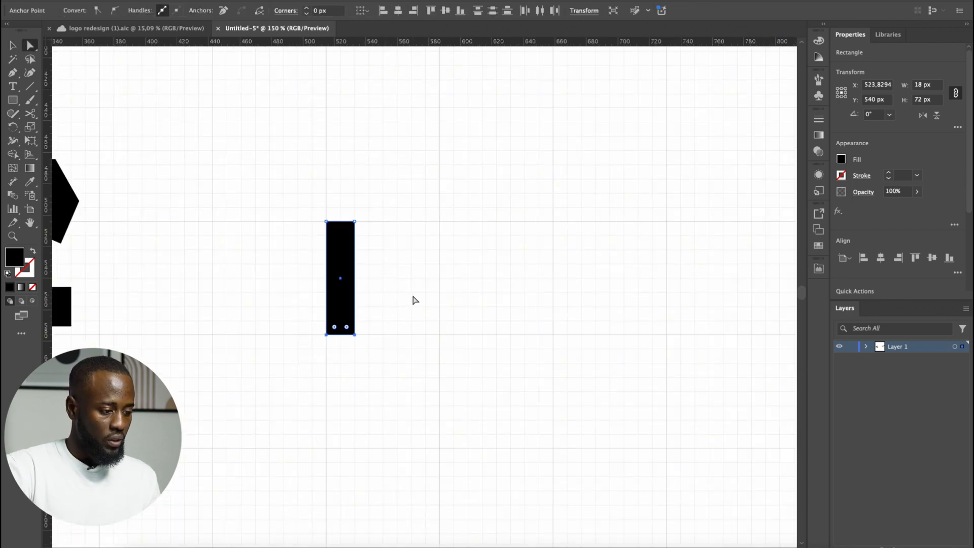
key(shift+Right)
key(shift+Right)
key(shift+Right)
key(shift+Right)
key(shift+Right)
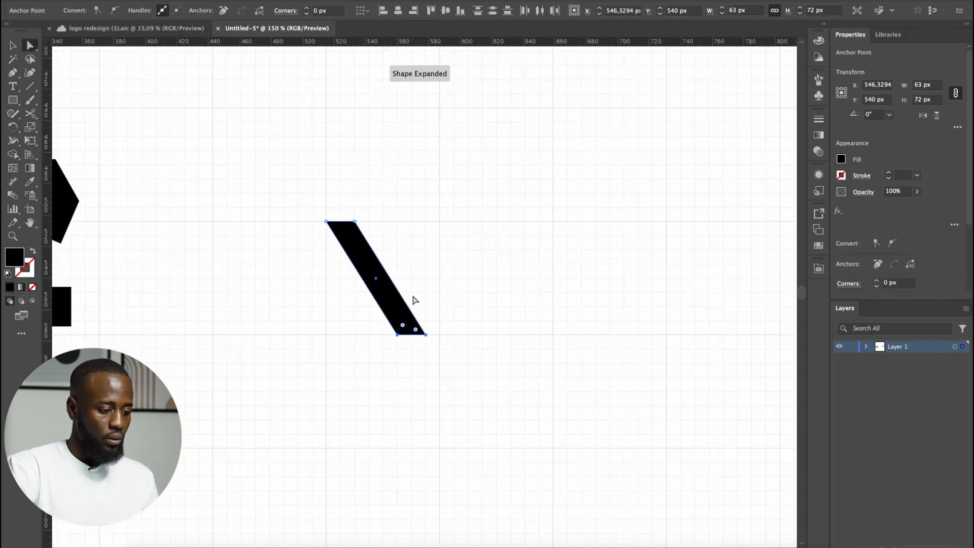
key(Right)
key(Up)
key(Up)
key(Up)
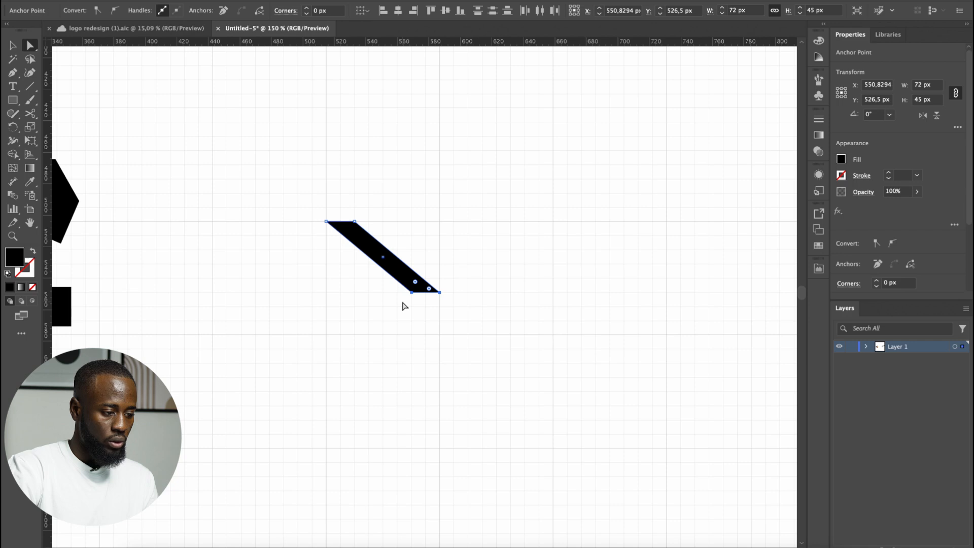
key(v)
click(405, 306)
- Duplicate the slanted bar 45 px downward and flip the copy vertically to form a chevron
drag(399, 268, 397, 341)
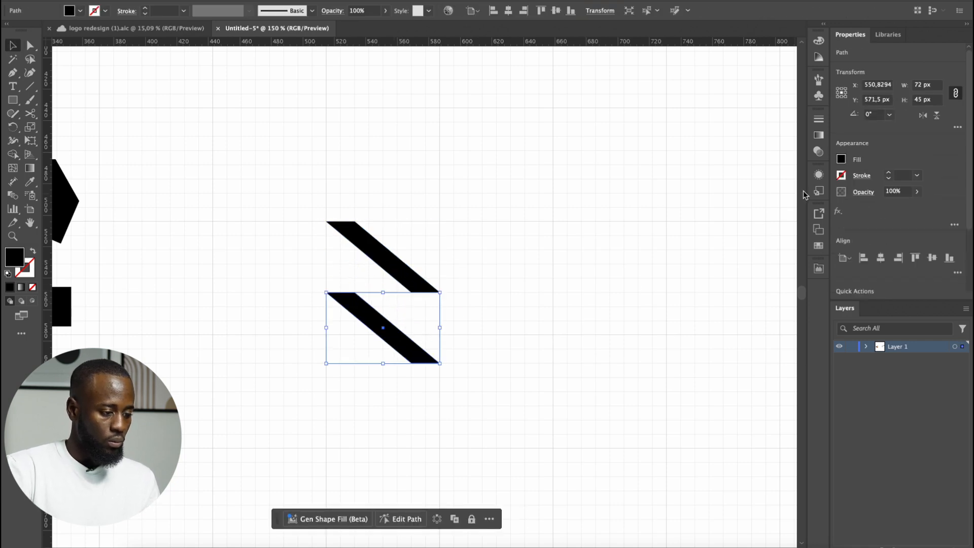
click(936, 116)
click(587, 303)
- Move the chevron's upper bar about 9 px up and 9 px left
drag(501, 237, 348, 357)
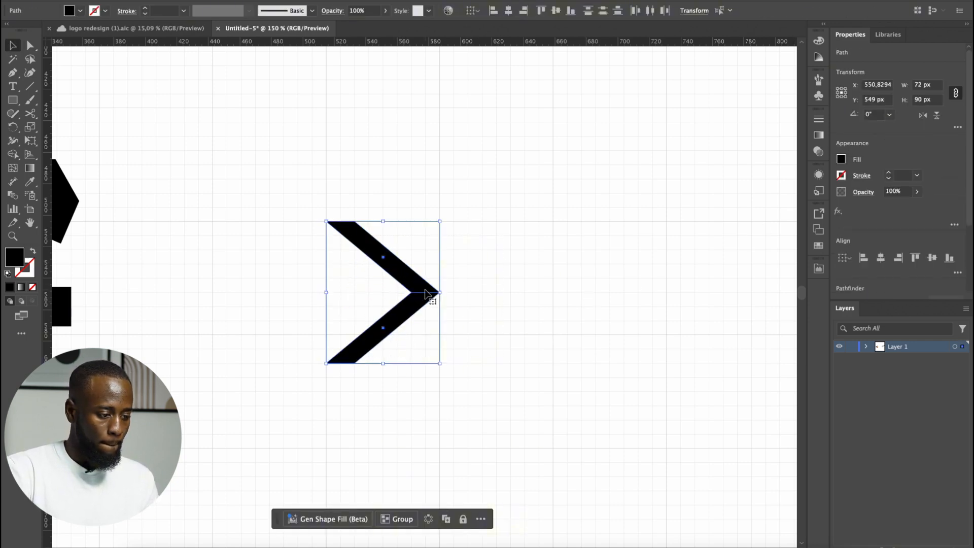
click(459, 274)
key(a)
click(406, 277)
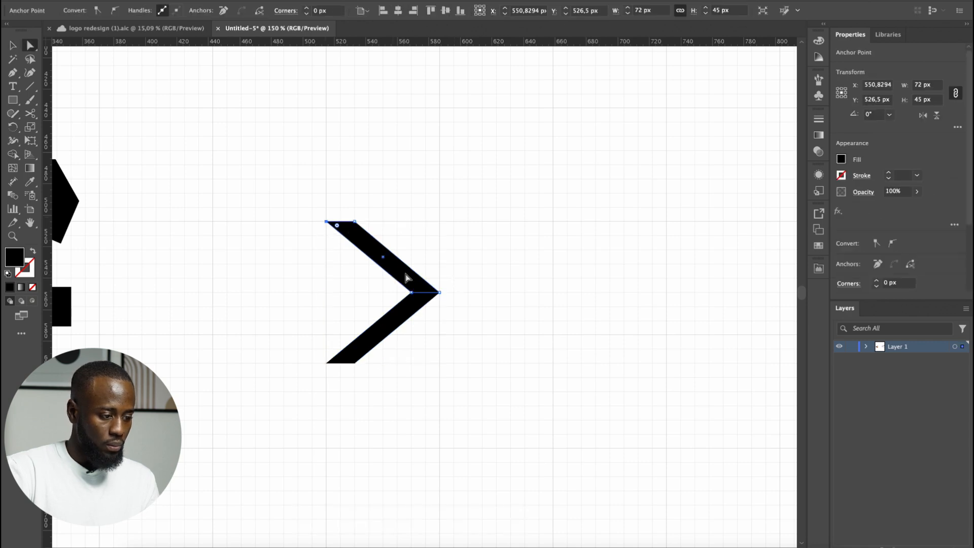
drag(439, 183, 349, 231)
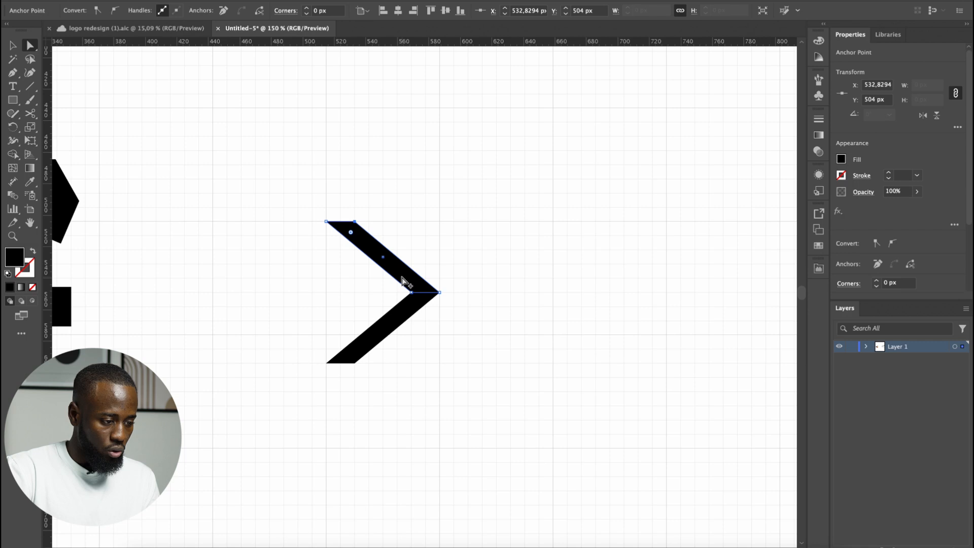
key(v)
click(466, 268)
drag(410, 279, 396, 264)
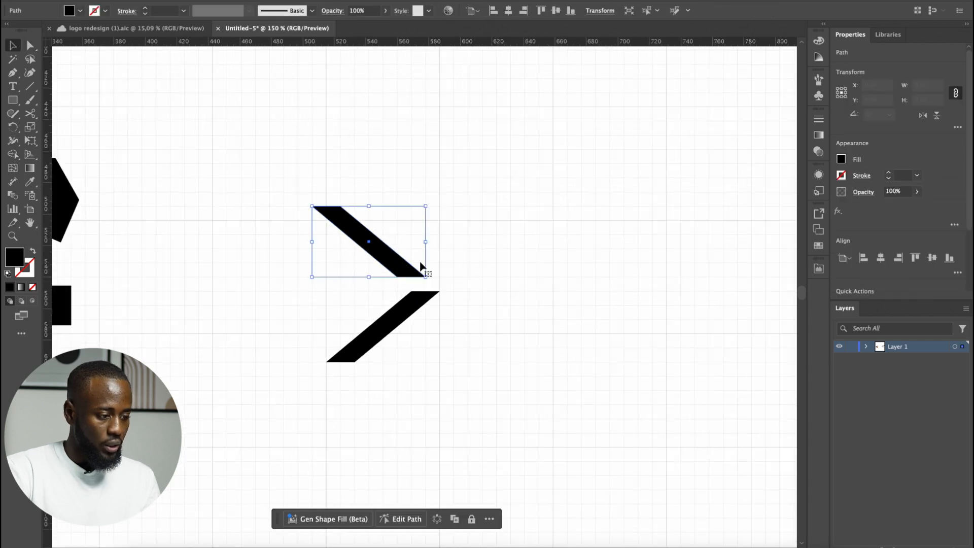
- Thicken the upper slanted bar by shifting its right-hand corners 9 px to the right, making it 81 px wide
key(a)
click(423, 208)
scroll(422, 205, up, 3)
drag(353, 172, 189, 227)
drag(477, 345, 433, 404)
key(Right)
key(Right)
key(Right)
key(Right)
key(Right)
key(Right)
key(Right)
key(Right)
key(Right)
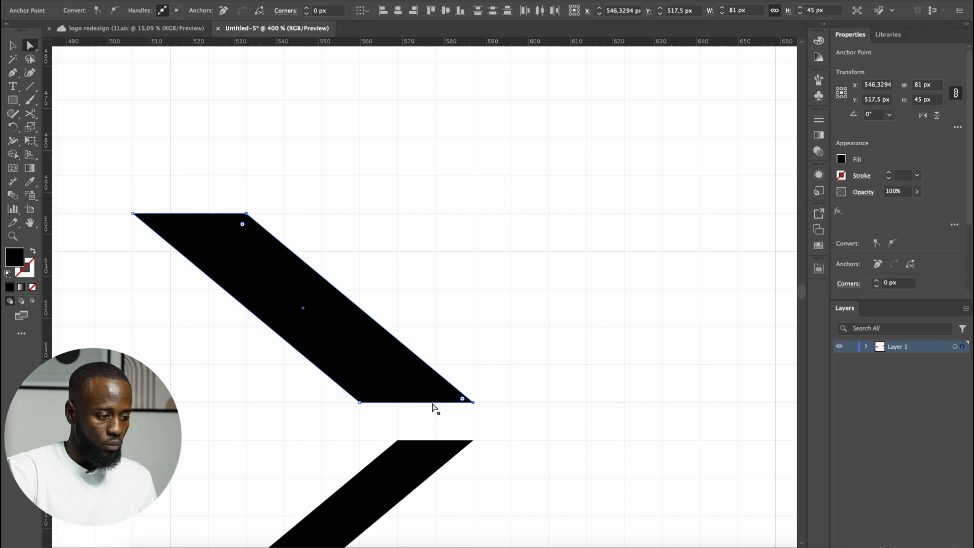
scroll(434, 406, down, 3)
key(v)
click(437, 418)
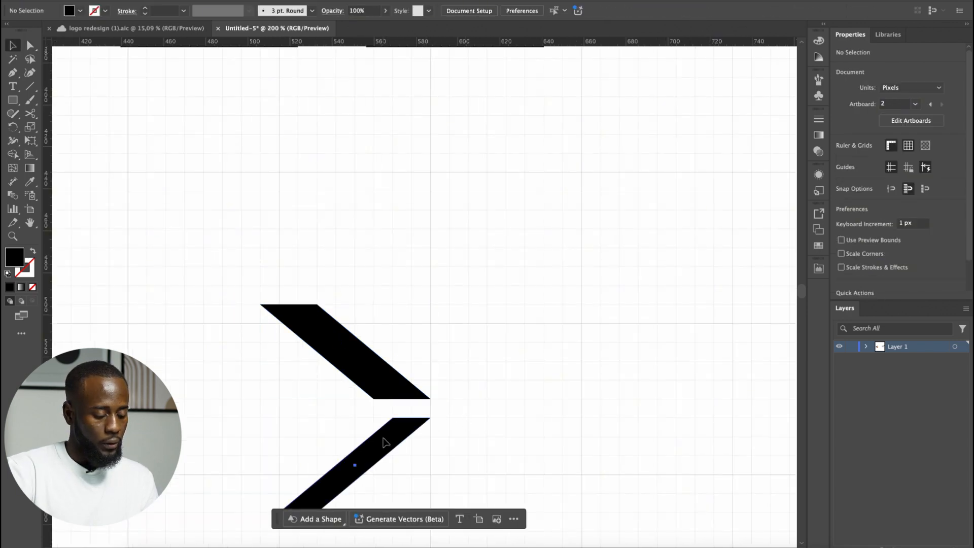
- Replace the thin lower bar with a vertically flipped copy of the thick bar, placed so both bars meet in a chevron
click(384, 442)
key(Delete)
alt+drag(376, 383, 376, 439)
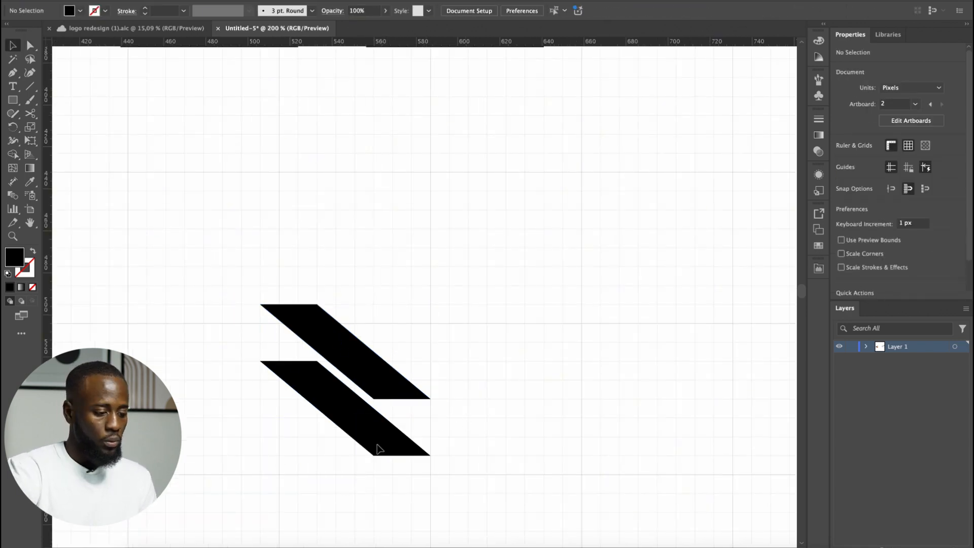
click(938, 116)
click(577, 311)
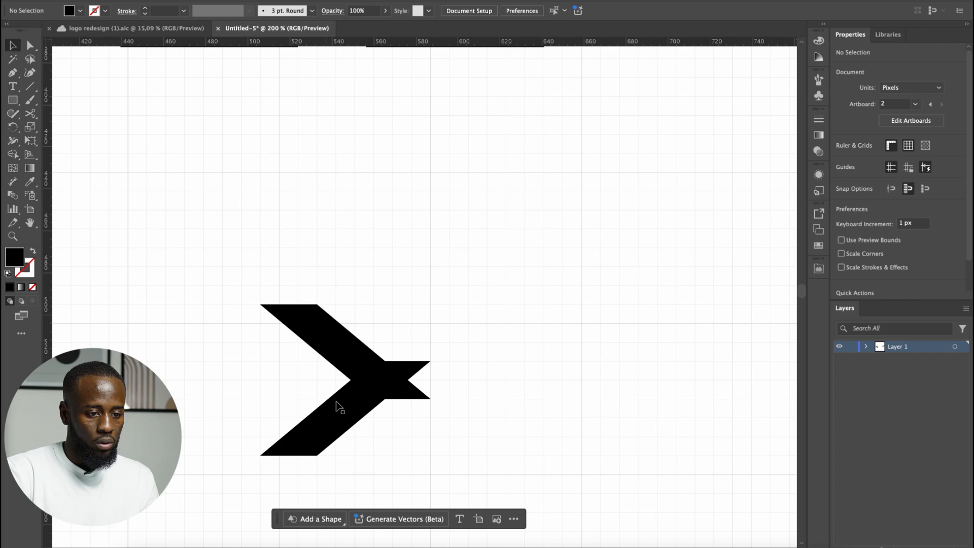
drag(337, 405, 348, 446)
click(444, 344)
scroll(444, 340, down, 1)
- Duplicate the chevron sideways to thicken it to 108 px wide, and flip the whole shape horizontally
drag(498, 306, 320, 446)
alt+shift+drag(375, 426, 431, 427)
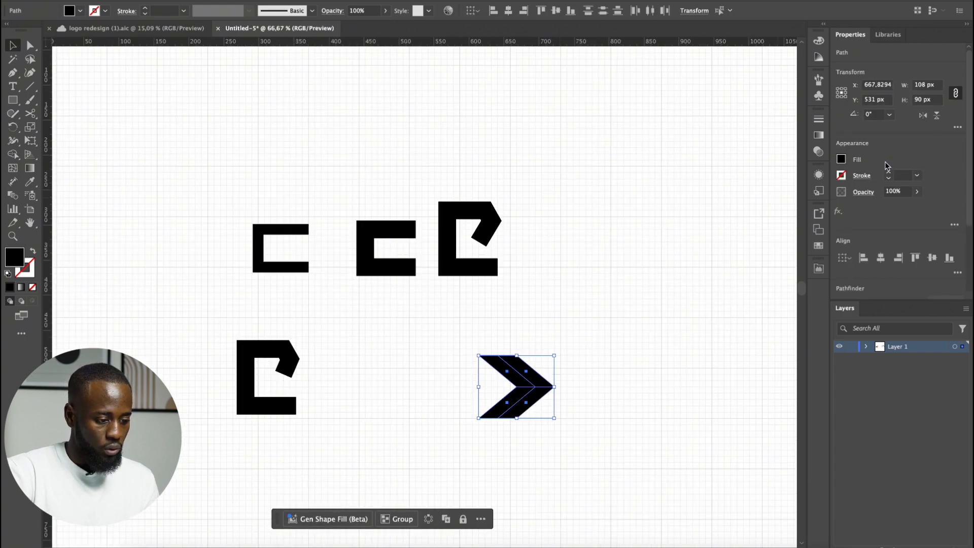
click(923, 116)
click(558, 457)
scroll(563, 449, down, 2)
scroll(559, 406, up, 2)
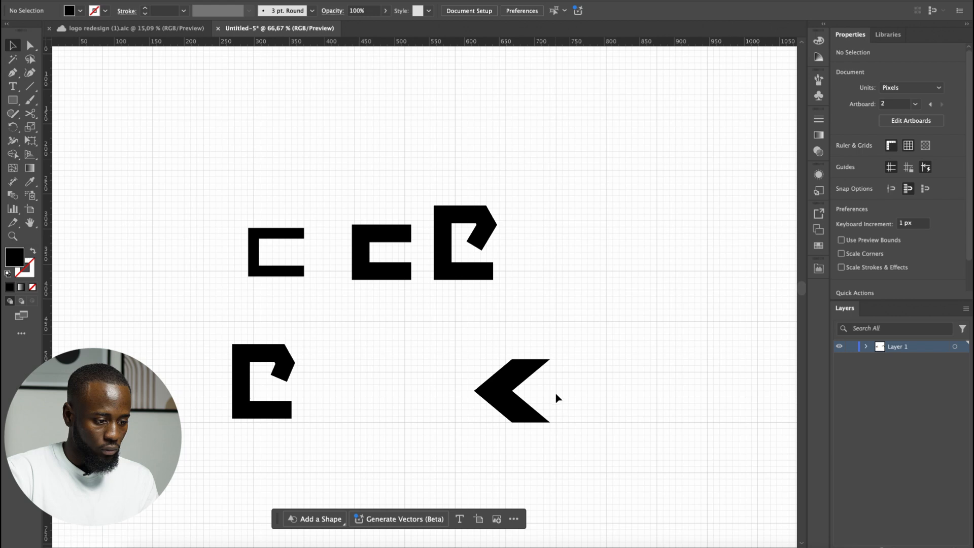
scroll(556, 397, down, 3)
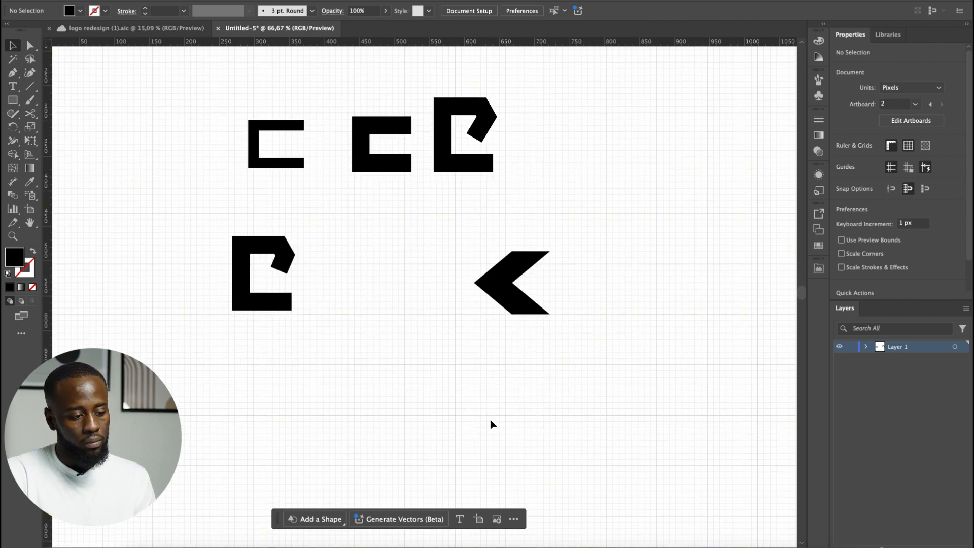
- Move the chevron below the hooked C to about X 407 px, Y 756 px and duplicate it to the right
drag(492, 424, 562, 246)
drag(521, 297, 439, 454)
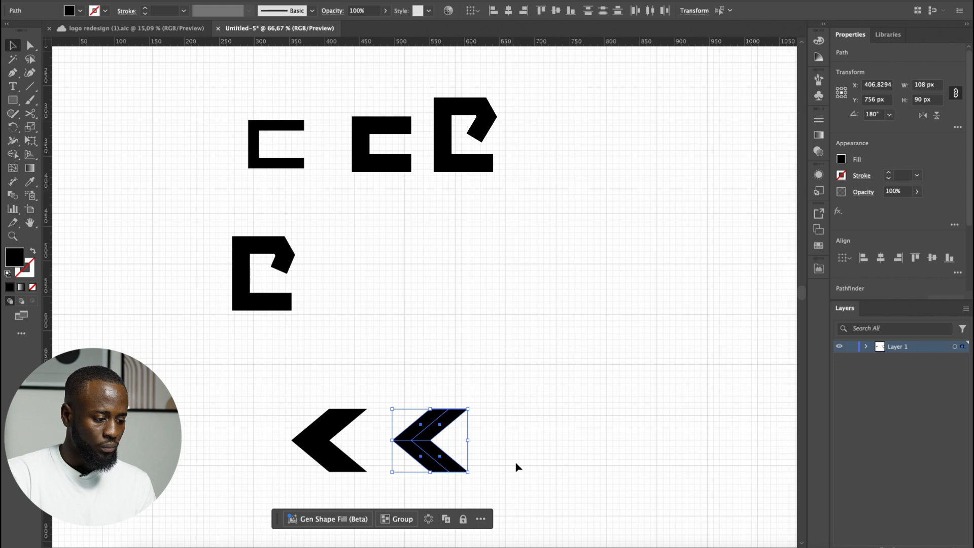
click(517, 467)
- Raise the duplicated chevron about 9 px to align it with the grid
scroll(470, 447, up, 4)
drag(580, 264, 246, 416)
drag(342, 435, 341, 407)
scroll(342, 407, down, 1)
click(547, 410)
- Draw an 81 by 18 px rectangle as the raised chevron's lower arm and duplicate it upward as the upper arm
key(m)
drag(544, 388, 288, 445)
scroll(363, 443, down, 1)
key(v)
click(505, 369)
drag(446, 423, 437, 273)
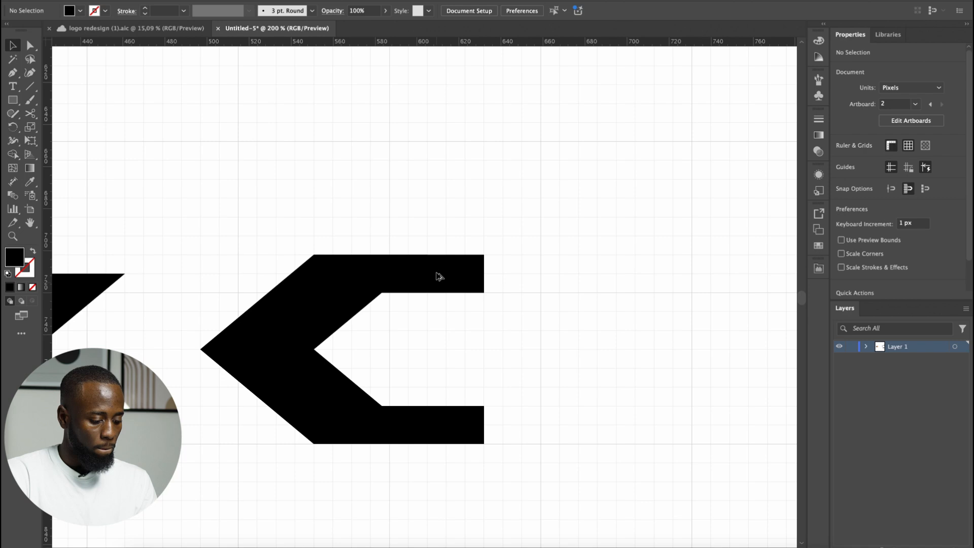
- Shorten both horizontal arms of the raised chevron from their open ends to 63 px long
click(439, 276)
click(539, 274)
scroll(522, 269, down, 1)
key(y)
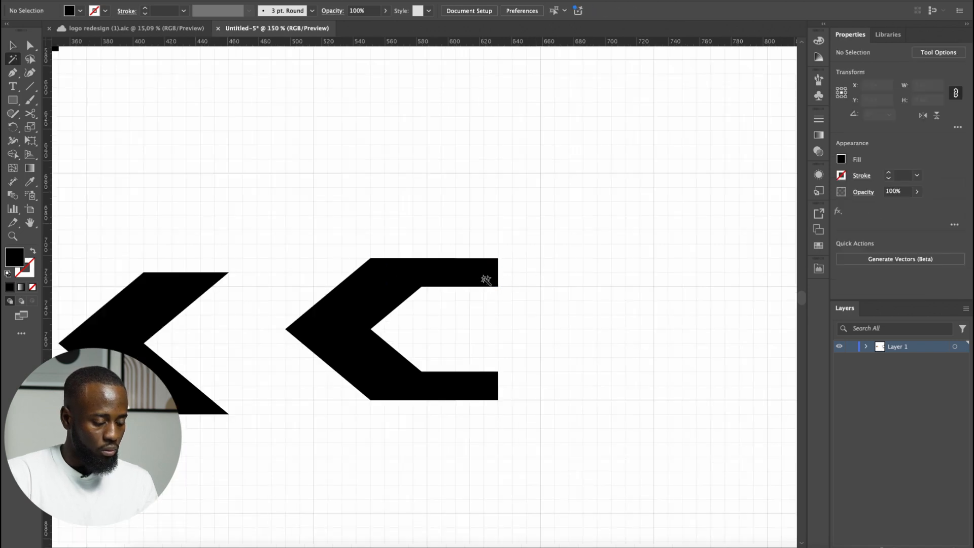
click(486, 280)
key(v)
shift+click(495, 391)
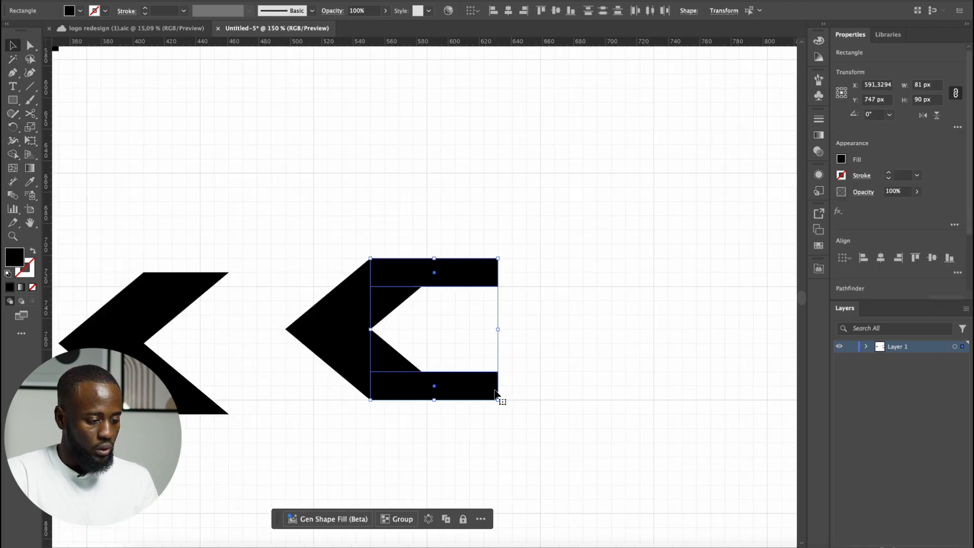
key(a)
click(513, 282)
drag(524, 208, 482, 319)
drag(530, 360, 474, 430)
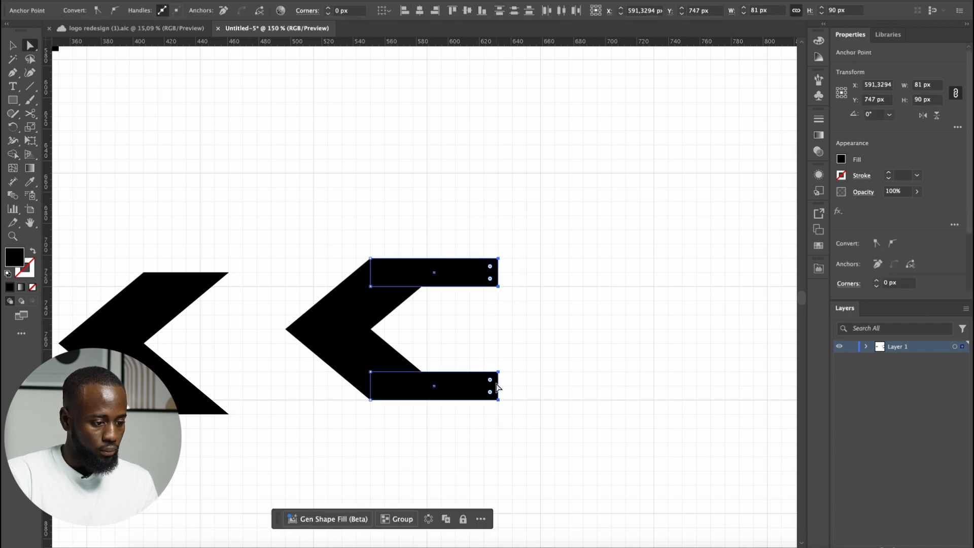
drag(498, 376, 463, 378)
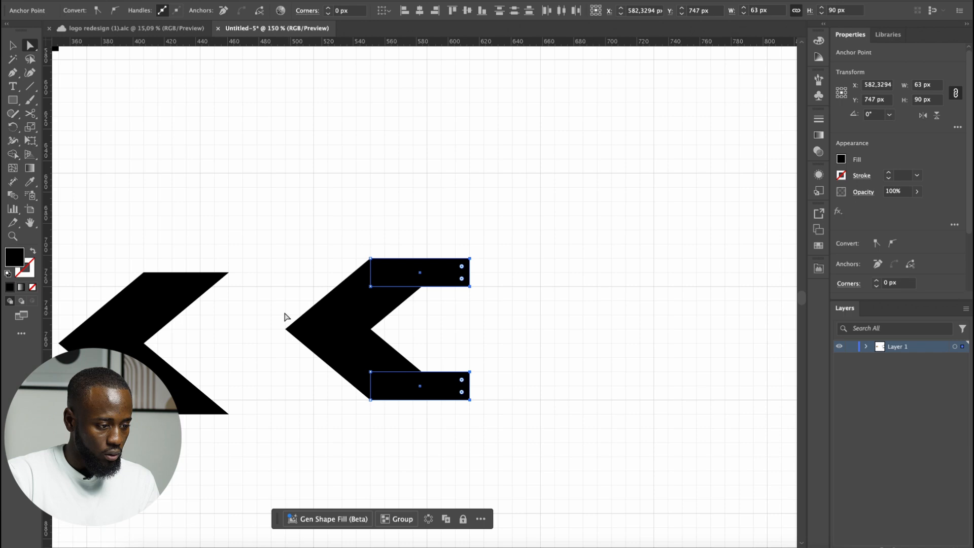
key(v)
click(487, 309)
scroll(486, 300, down, 4)
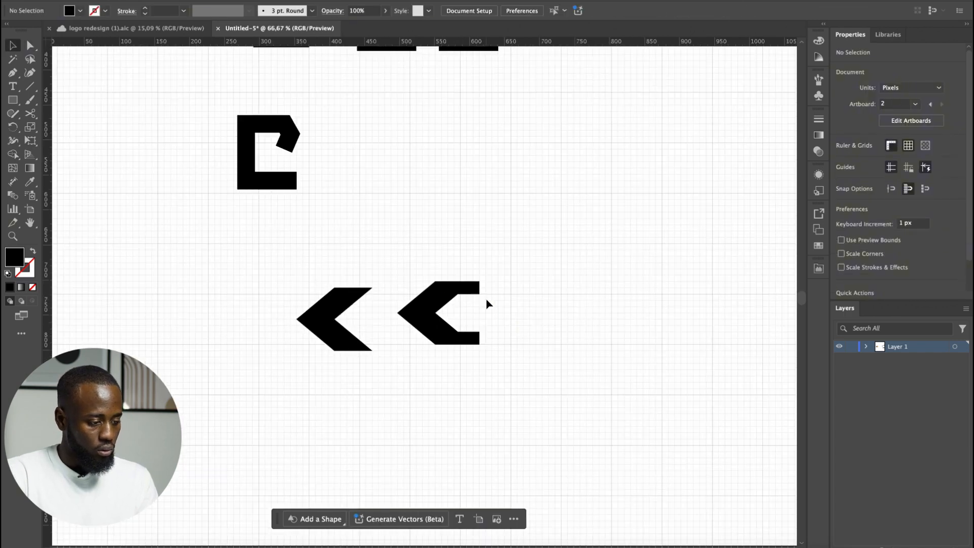
scroll(508, 300, up, 3)
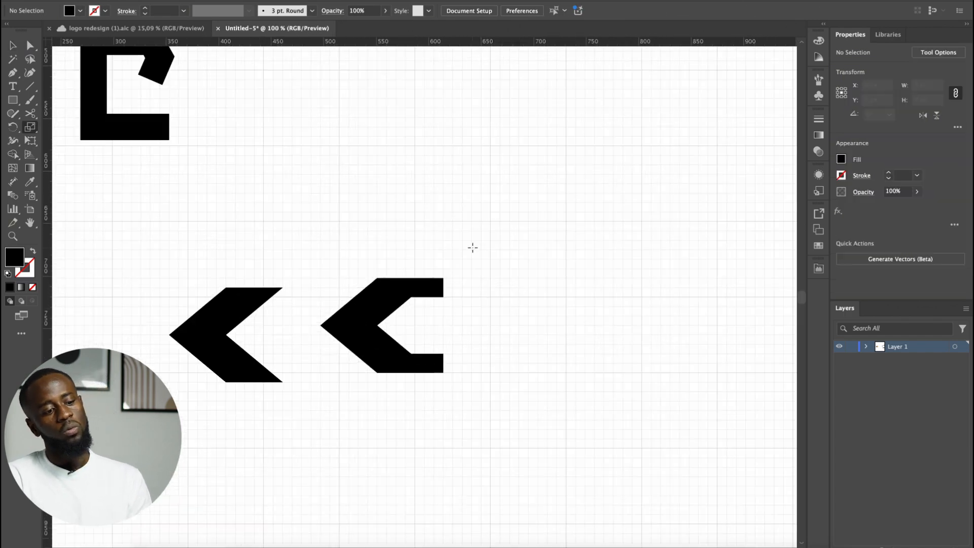
- Thin the raised chevron's upper arm to about 9 px by moving its inner edge outward
key(a)
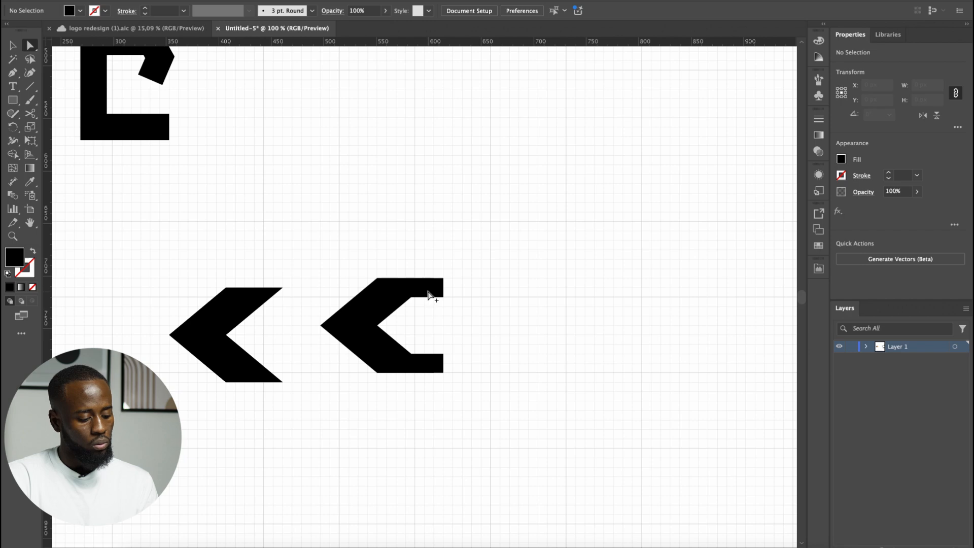
key(v)
click(434, 293)
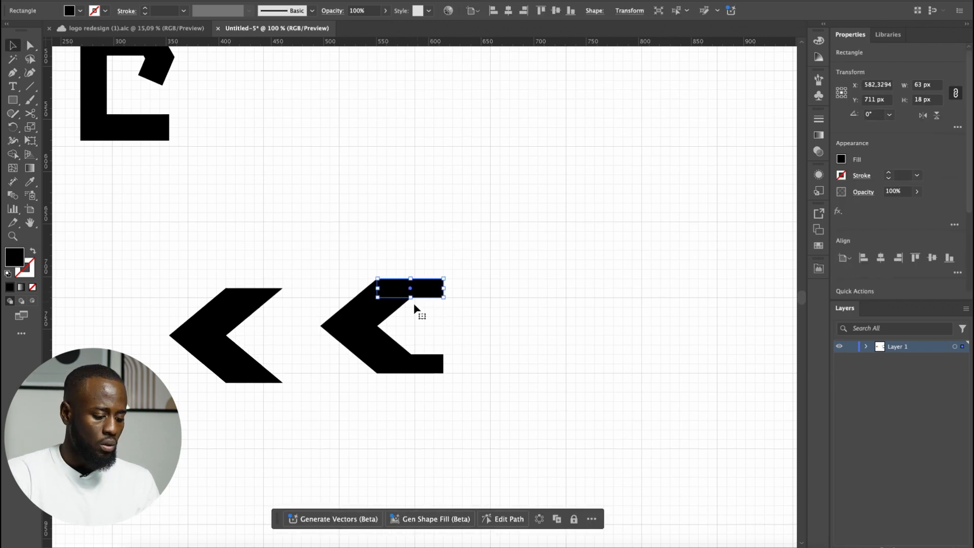
scroll(413, 303, up, 2)
drag(408, 288, 410, 275)
click(557, 311)
scroll(557, 311, down, 2)
scroll(556, 313, down, 1)
scroll(559, 341, up, 4)
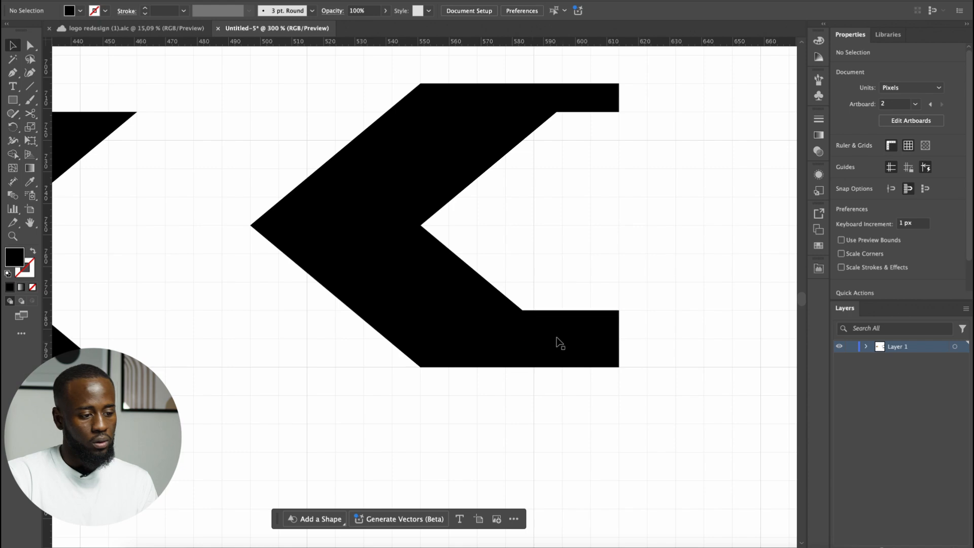
- Thin the raised chevron's lower arm to about 9 px, matching the upper arm
click(554, 320)
drag(519, 311, 519, 339)
click(582, 283)
key(super+minus)
key(super+minus)
key(super+minus)
key(super+minus)
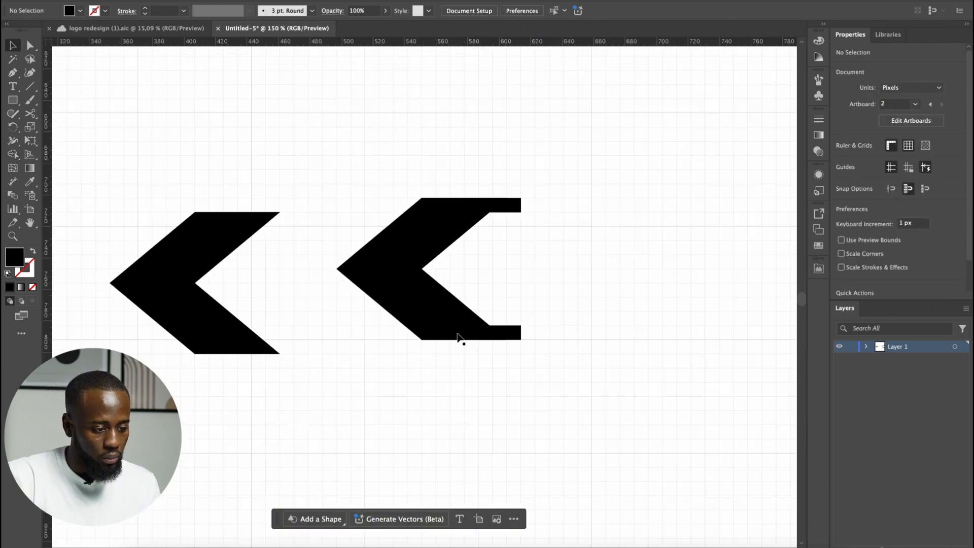
- Move the whole chevron C with its thin arms up and to the right, away from the plain chevron
drag(444, 397, 521, 292)
drag(464, 343, 533, 286)
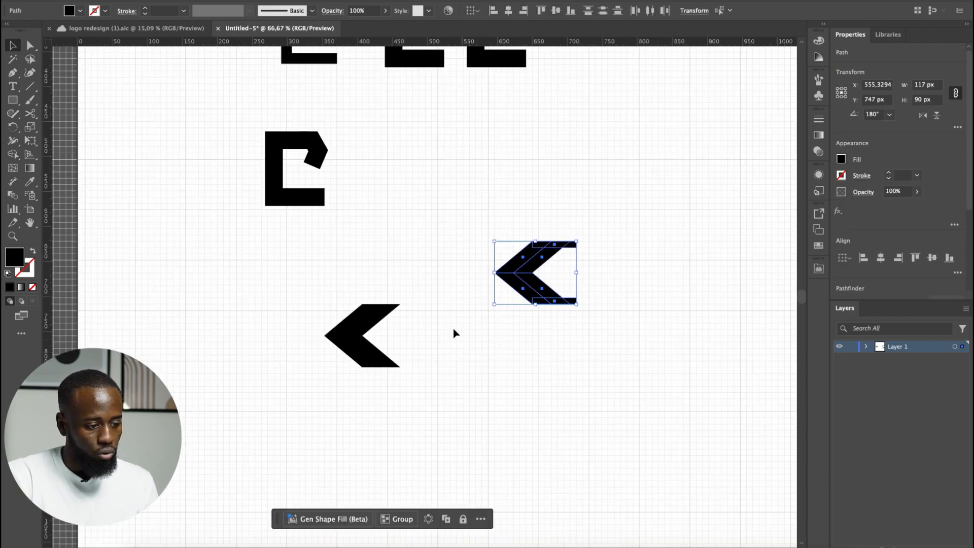
key(super+minus)
key(super+minus)
drag(445, 378, 482, 302)
click(557, 386)
scroll(557, 386, up, 1)
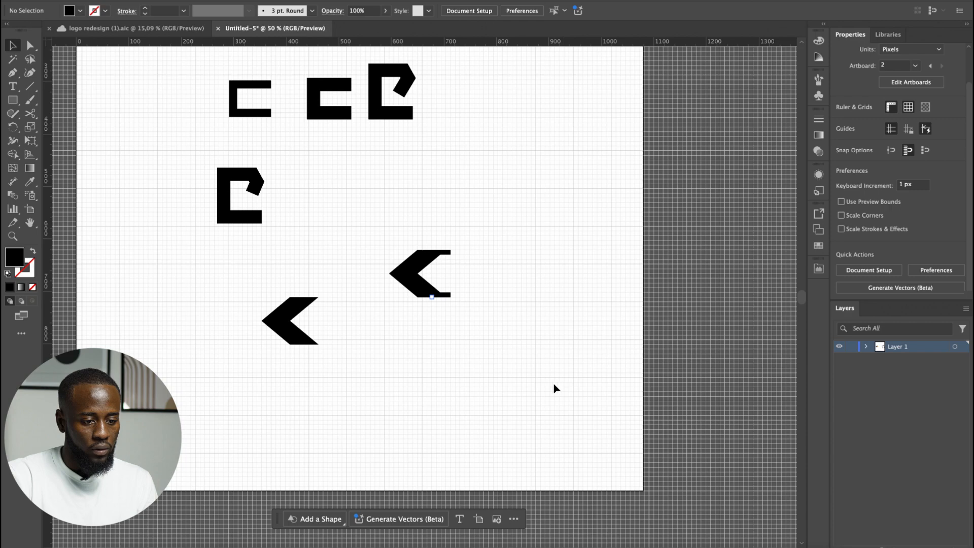
- Turn off Snap to Grid
drag(568, 386, 341, 418)
scroll(342, 417, down, 2)
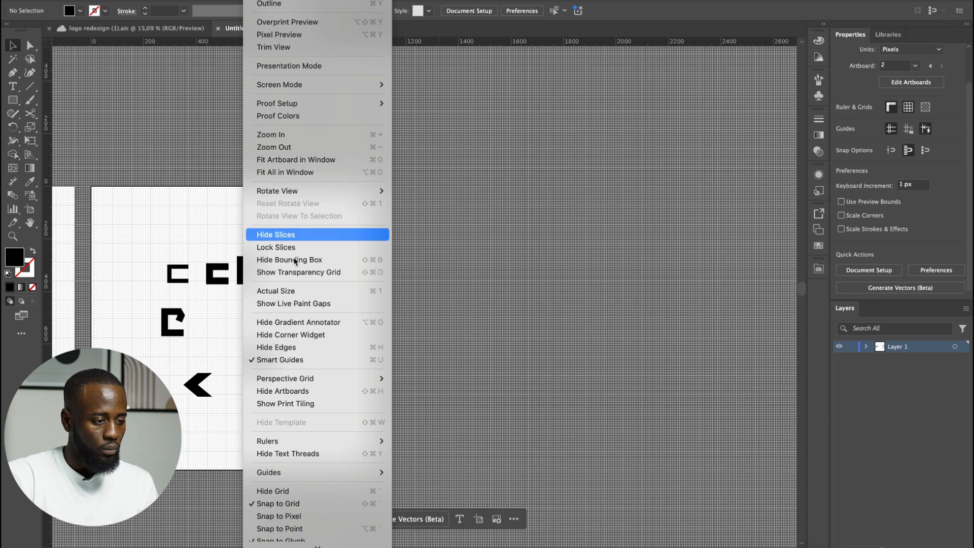
click(278, 501)
- Duplicate the second artboard with its artwork to the right as a third artboard
key(shift+o)
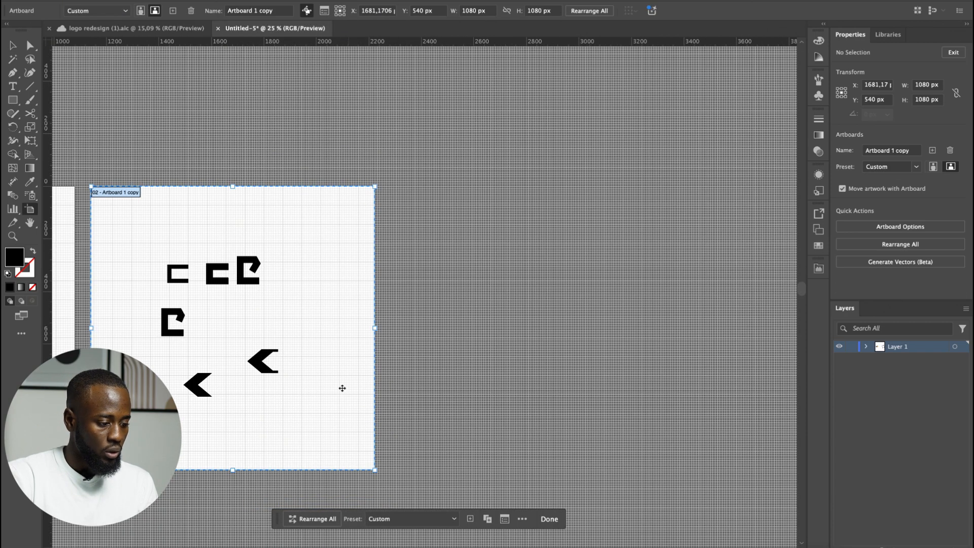
drag(309, 361, 550, 374)
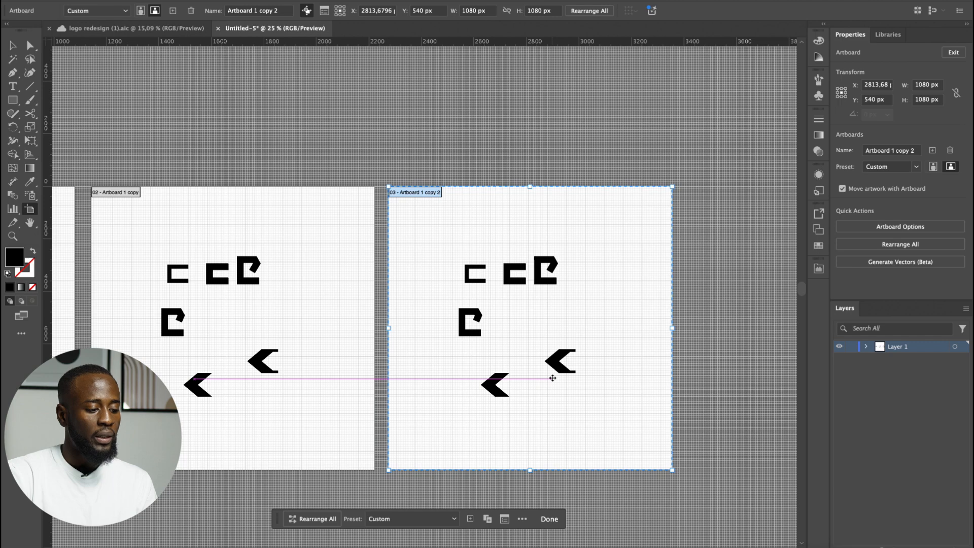
key(v)
- Delete the square and hooked C variants and the plain chevron on the third artboard, keeping only the chevron C with arms
drag(594, 239, 472, 311)
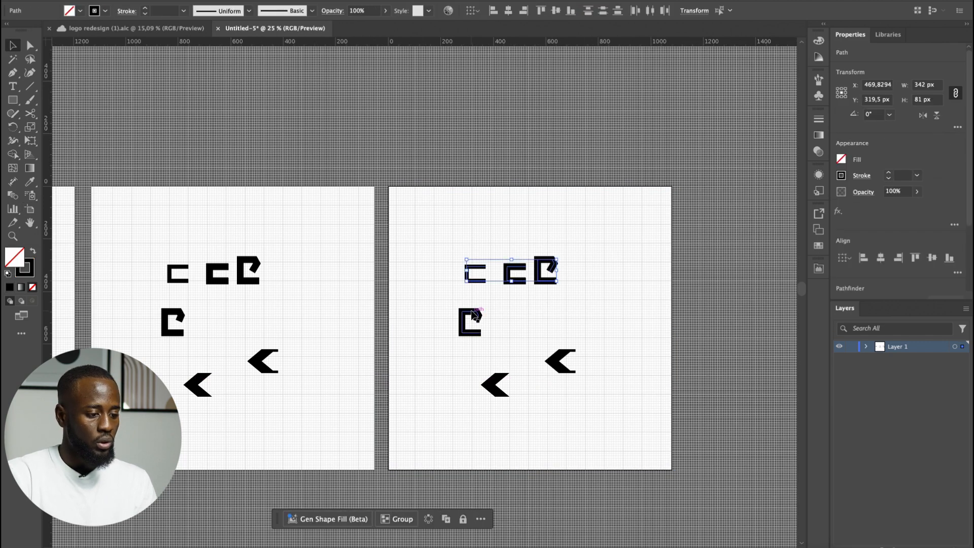
key(Return)
key(BackSpace)
click(491, 364)
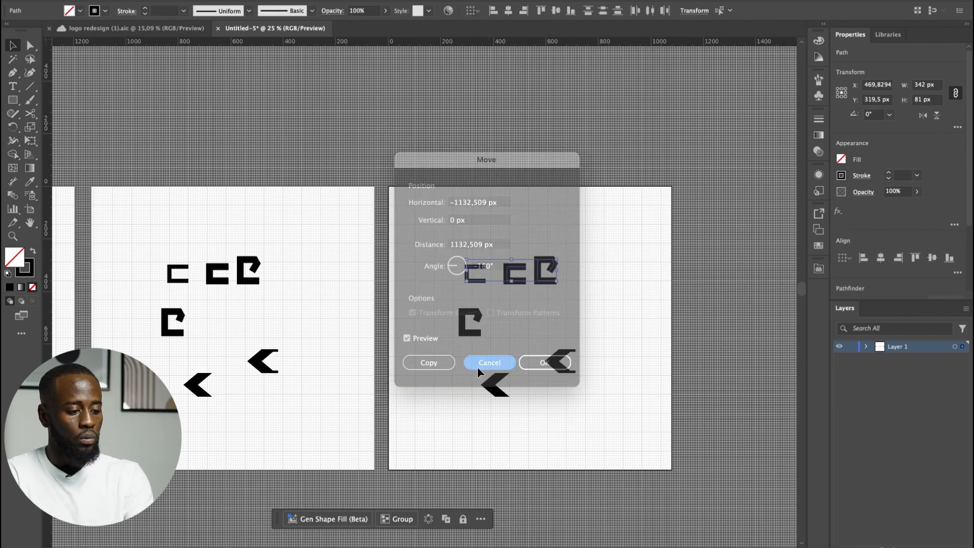
key(BackSpace)
drag(452, 362, 507, 261)
key(BackSpace)
click(495, 390)
key(BackSpace)
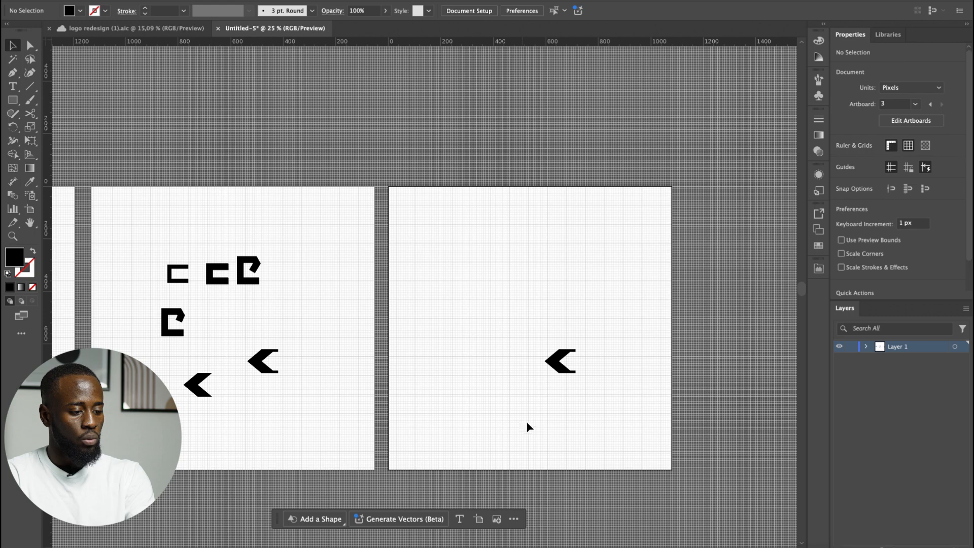
- Move the chevron C to about X 242 px, Y 320 px on the third artboard and unite its parts into one path
drag(554, 357, 445, 265)
key(super+equal)
scroll(482, 284, up, 4)
scroll(404, 285, down, 2)
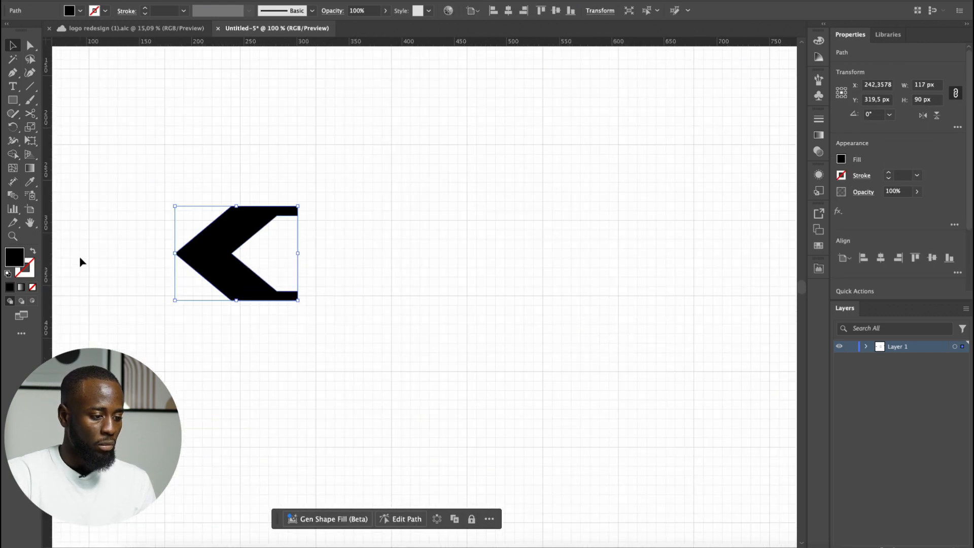
- Move the chevron C's outer tip and inner corner anchors together about 18 px toward the arms
key(a)
scroll(120, 235, up, 1)
click(204, 265)
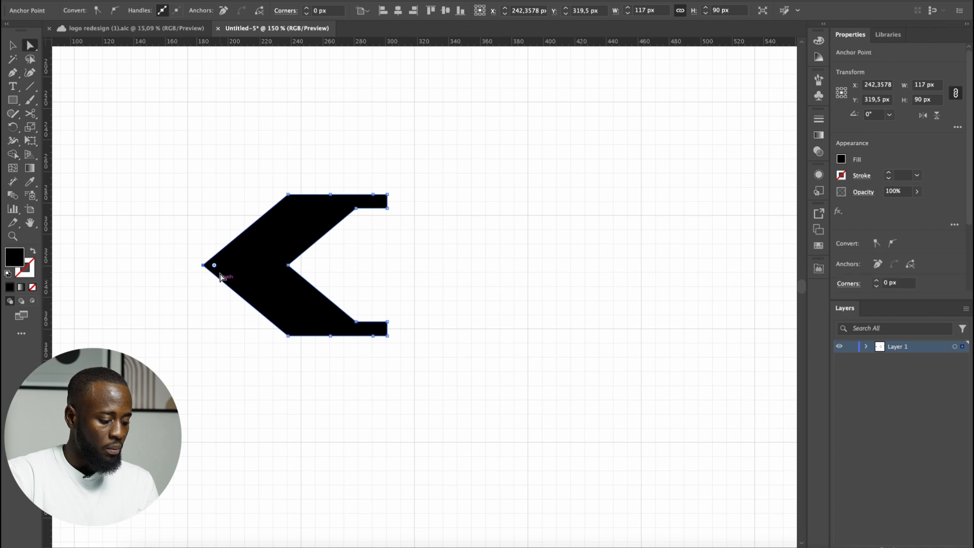
drag(203, 265, 231, 270)
key(super+z)
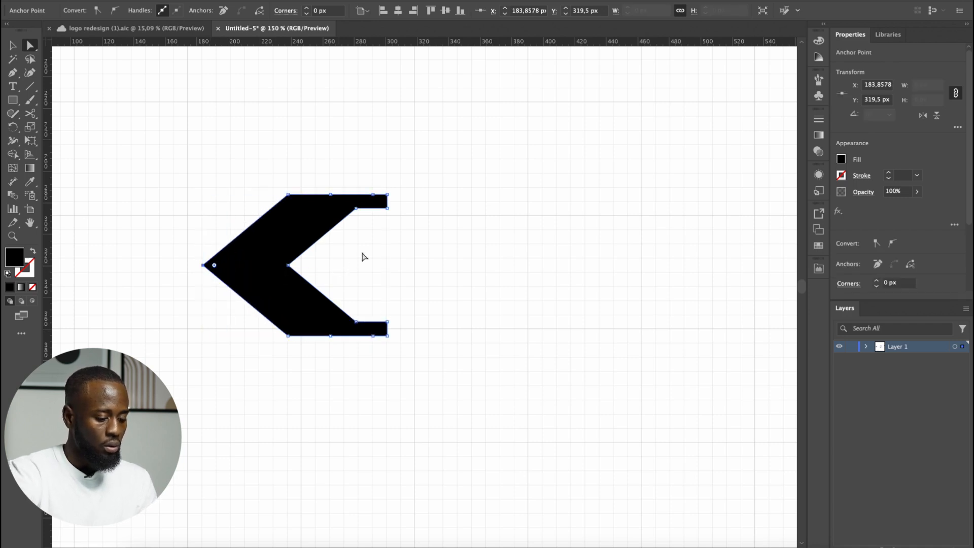
shift+click(288, 265)
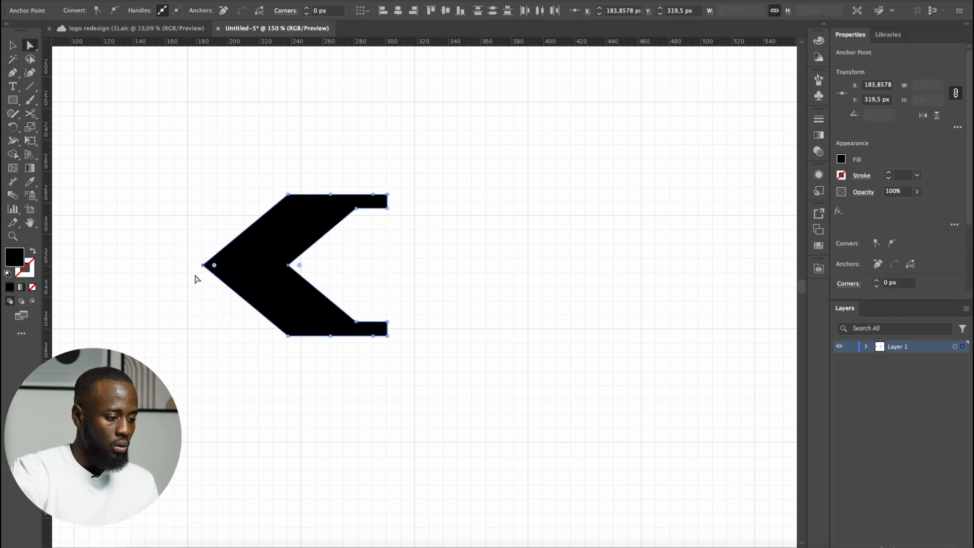
shift+click(288, 266)
shift+click(288, 265)
drag(204, 265, 232, 268)
key(ctrl+minus)
key(ctrl+minus)
click(441, 286)
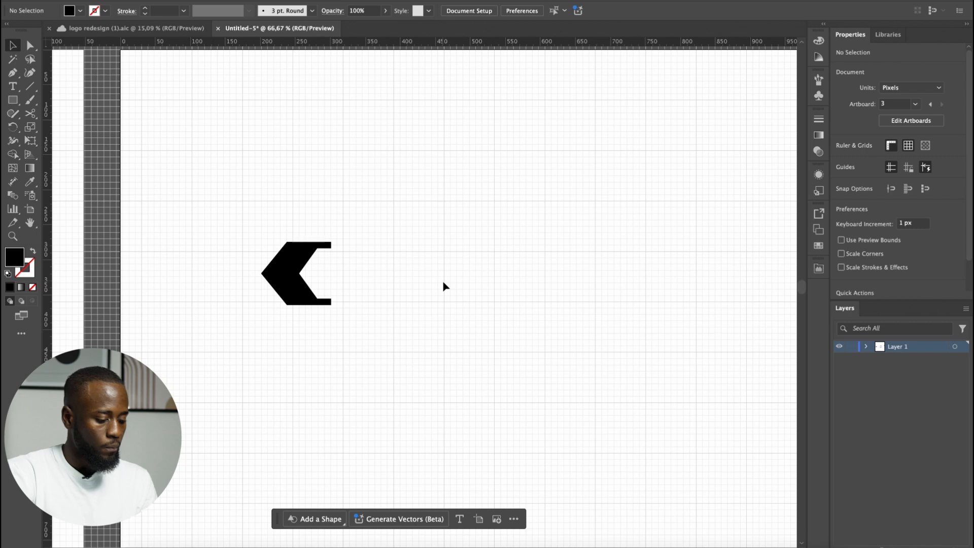
- Add the text "Coly Design" to the right of the C symbol
key(t)
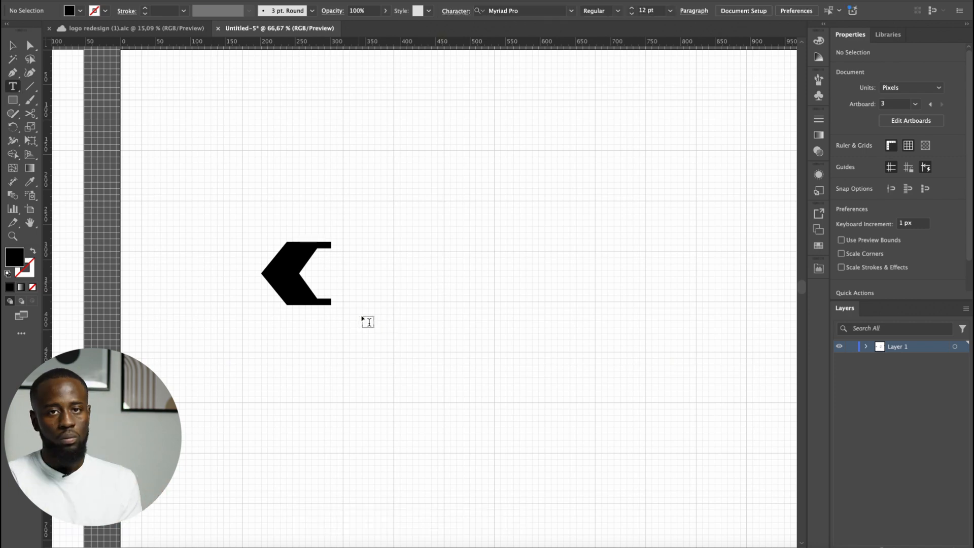
click(392, 276)
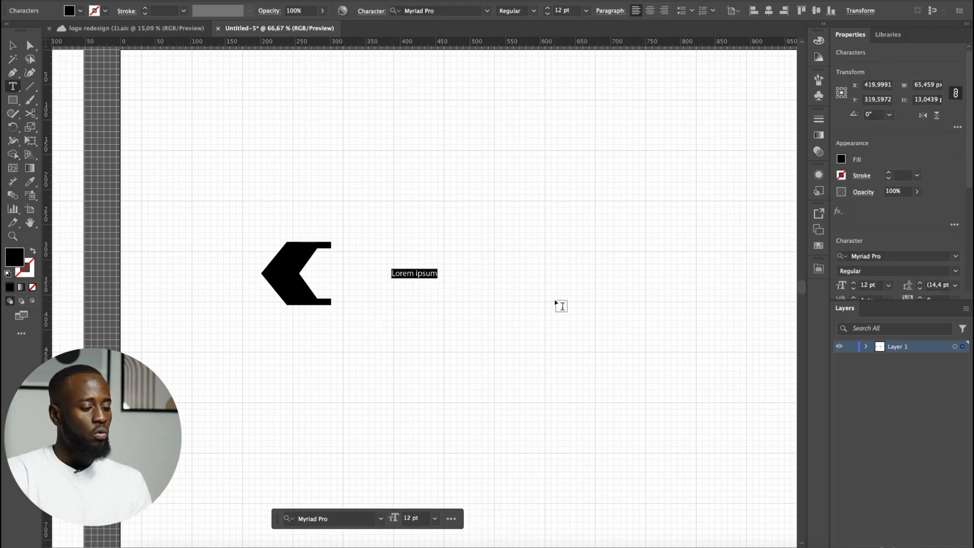
text(Coly Design)
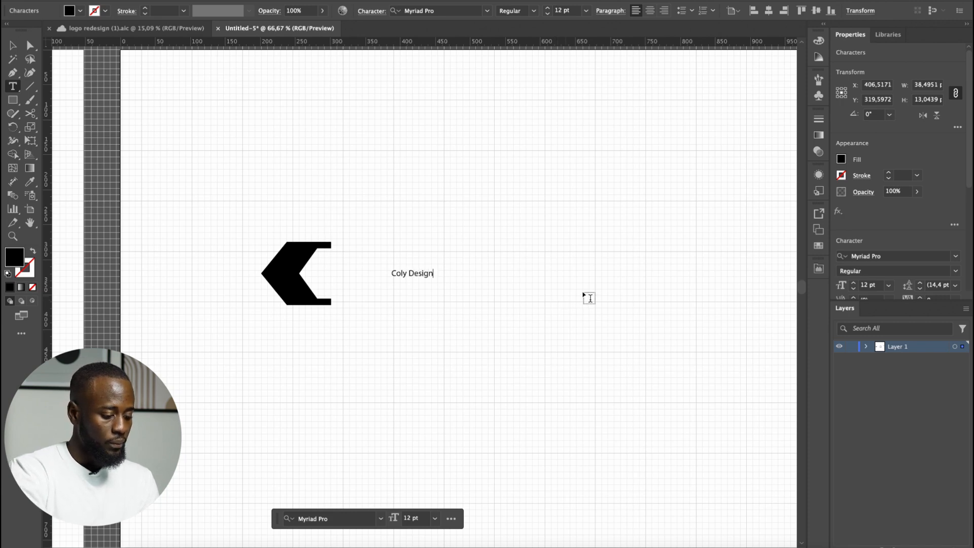
key(Escape)
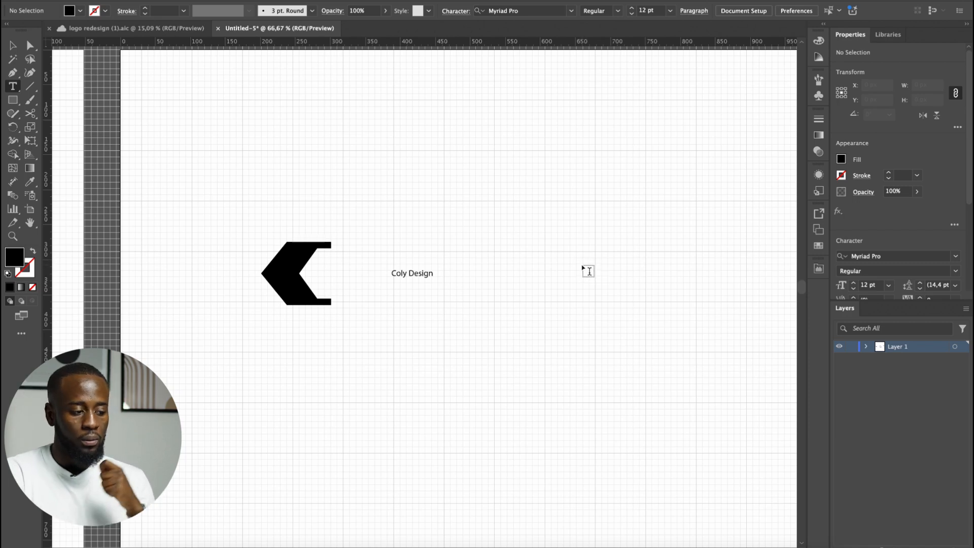
- Enlarge the Coly Design text to about 48 pt and place it beside the symbol at about X 464 px, Y 320 px
key(v)
click(413, 274)
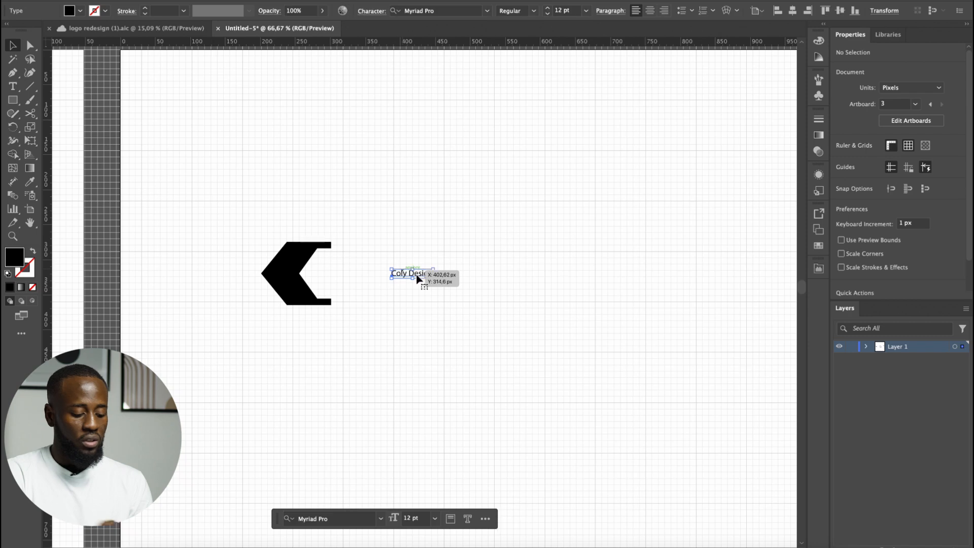
drag(435, 280, 494, 315)
drag(445, 283, 482, 282)
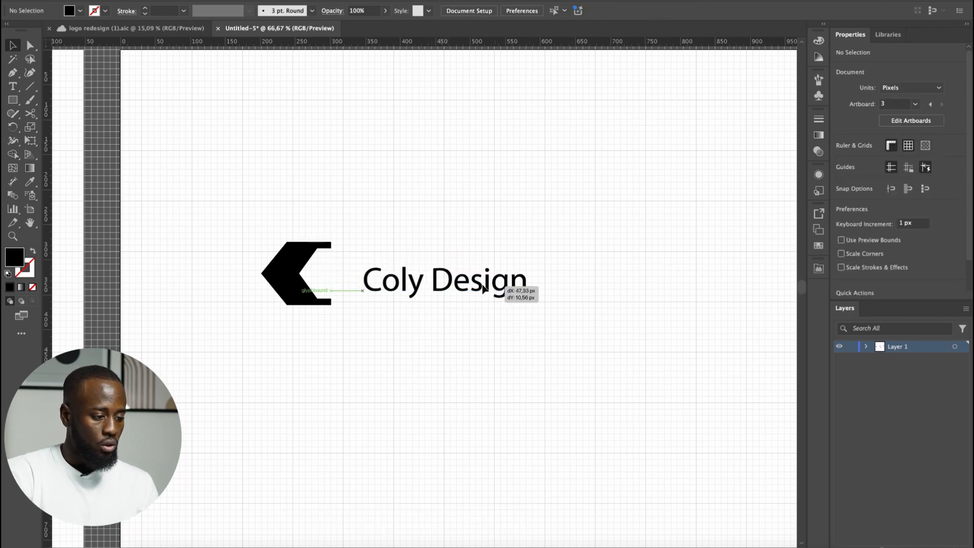
click(683, 281)
- Change the Coly Design text's font to Noka Medium
click(499, 274)
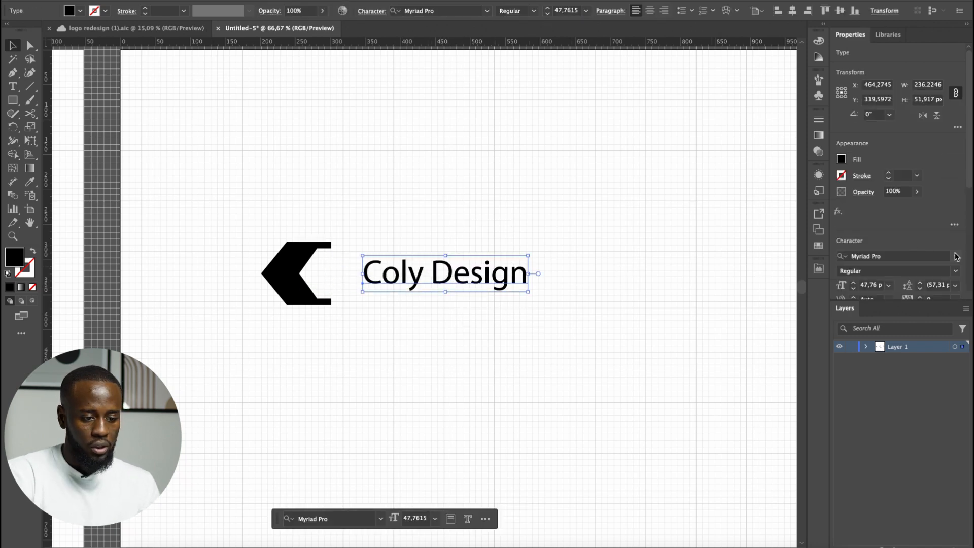
click(956, 256)
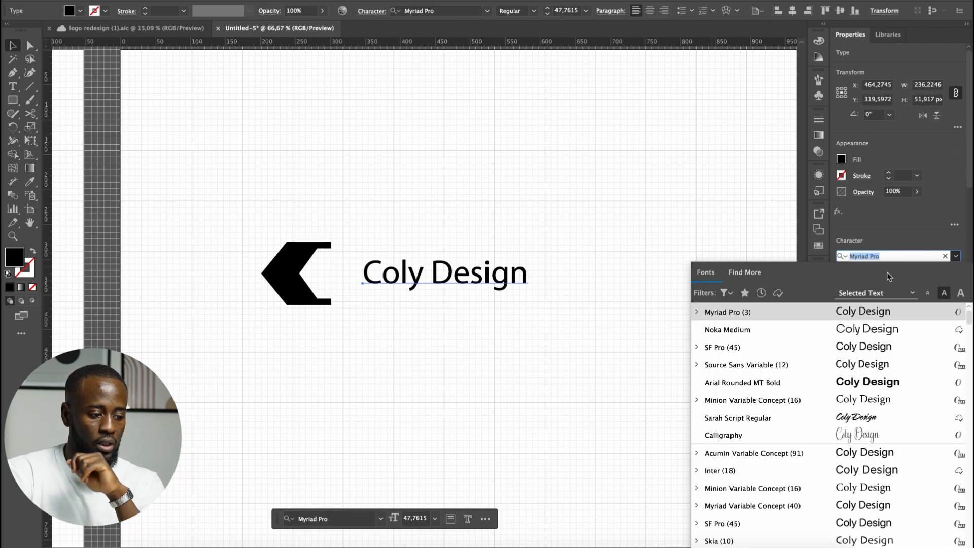
click(879, 329)
click(500, 405)
- Duplicate the Coly Design text below the original and set the copy's font to SF Pro Medium
drag(514, 278, 472, 330)
click(957, 256)
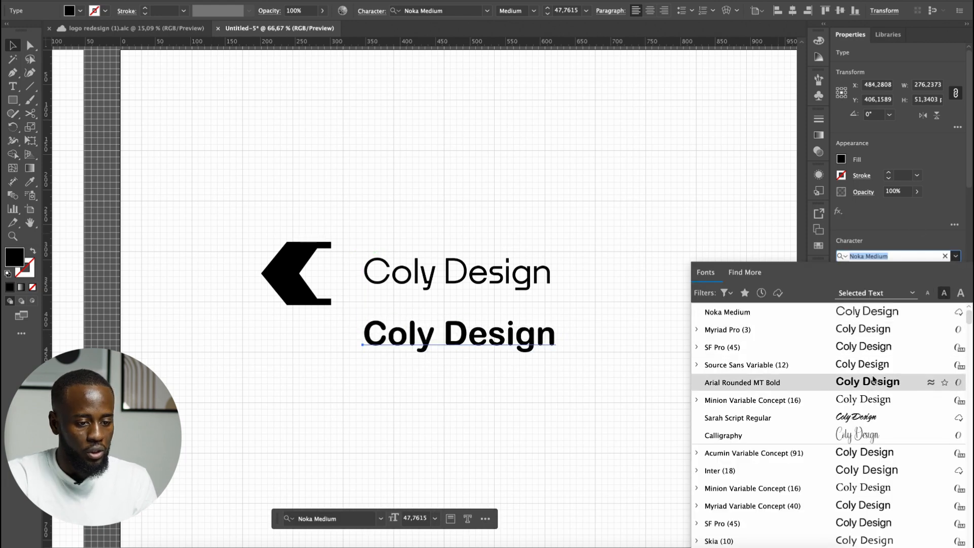
click(875, 348)
click(576, 344)
scroll(573, 340, down, 2)
scroll(567, 356, up, 4)
scroll(535, 338, down, 1)
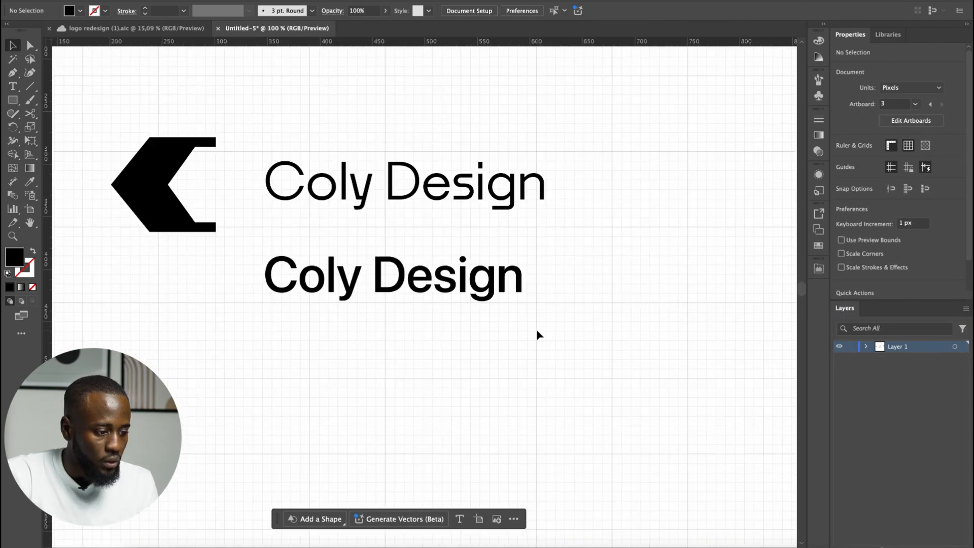
- Duplicate the C symbol straight down and move the SF Pro text beside the copy as a second logo lockup
drag(176, 223, 177, 425)
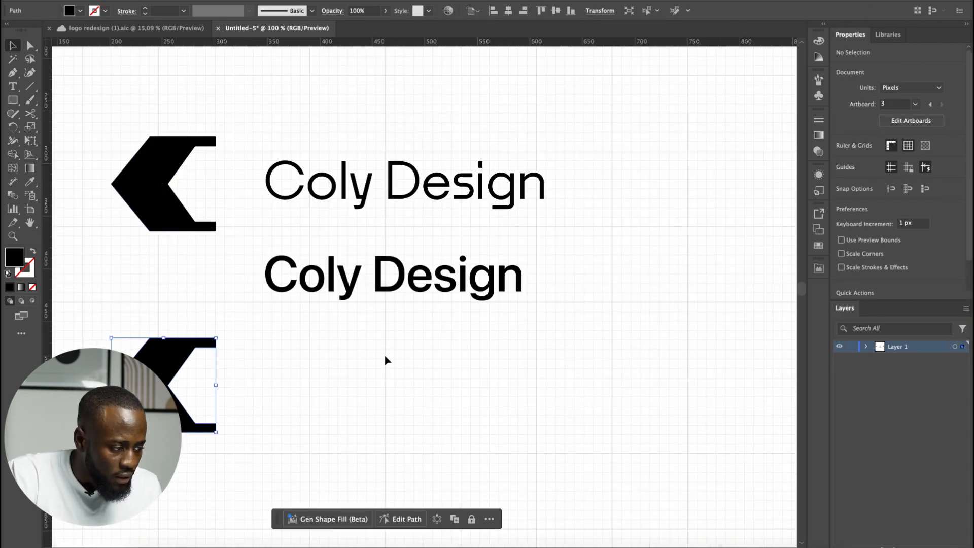
drag(372, 291, 349, 401)
click(202, 344)
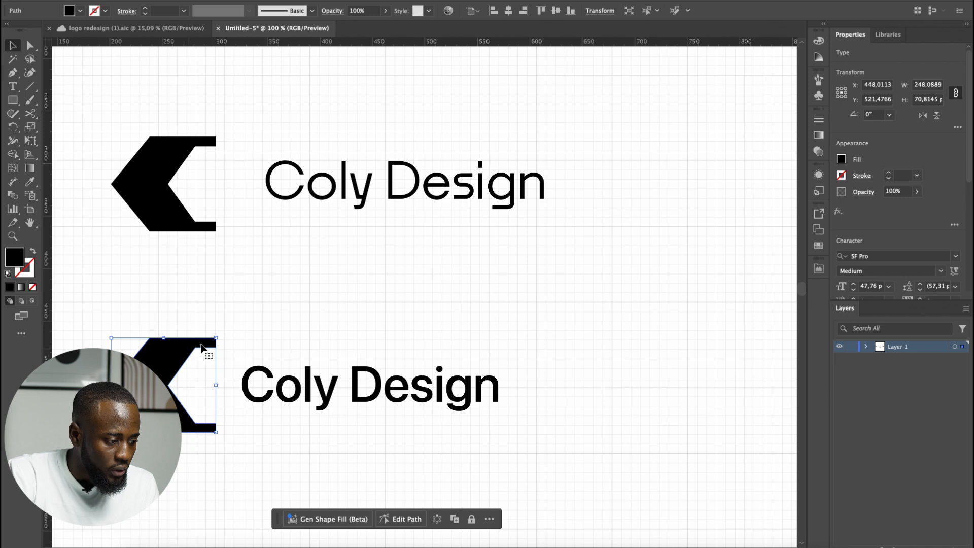
- Scale the copied C symbol down to about 59 by 53 px and place it directly beside the SF Pro text
drag(217, 338, 197, 354)
drag(164, 376, 196, 380)
scroll(316, 423, down, 2)
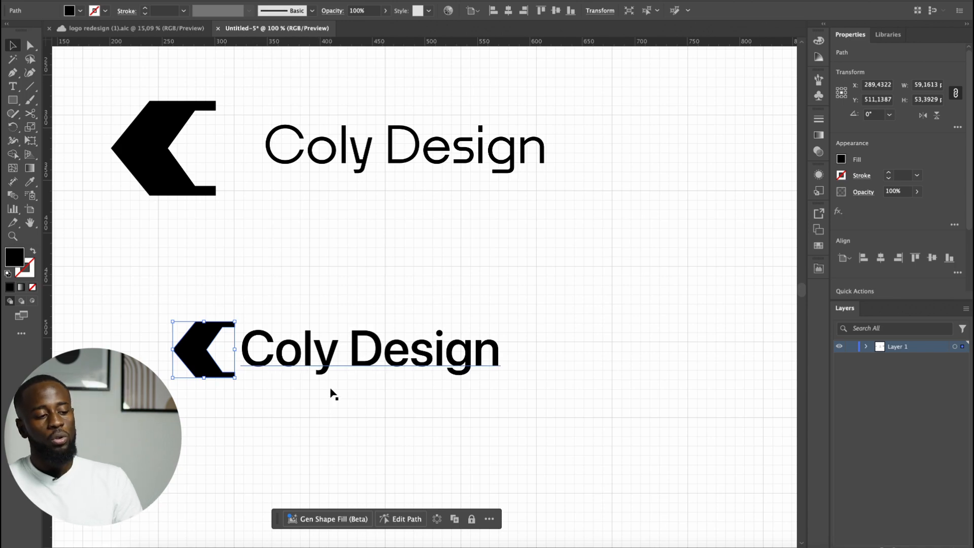
- Duplicate the third artboard with its artwork to the empty area on its right
drag(250, 407, 142, 325)
scroll(298, 350, down, 4)
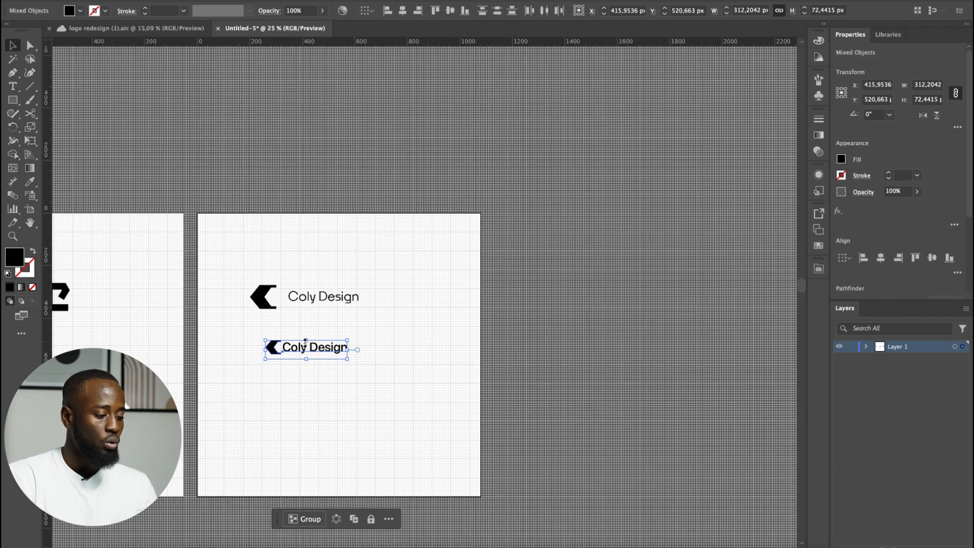
click(365, 397)
key(shift+o)
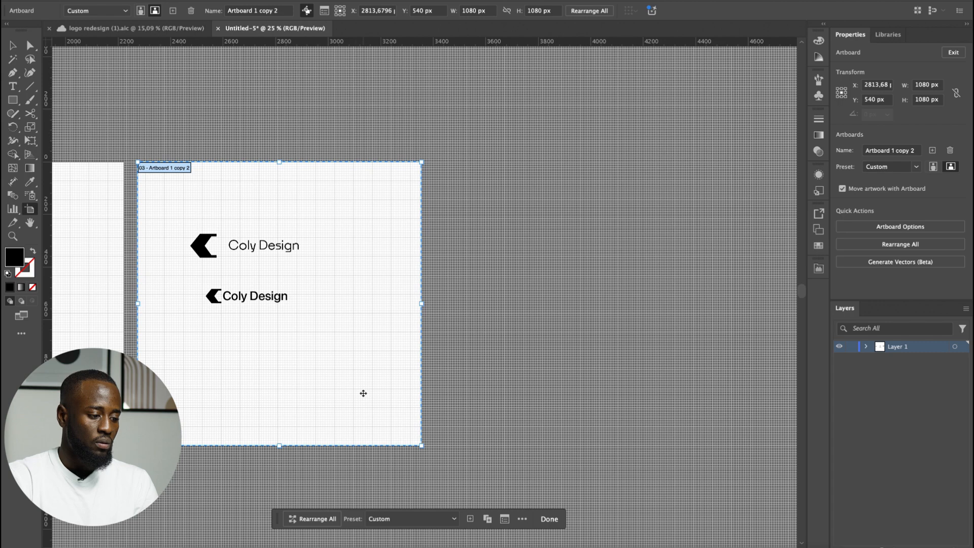
drag(364, 395, 676, 400)
- Delete the upper Noka lockup from the new fourth artboard
key(v)
drag(697, 208, 480, 263)
key(Delete)
- Move the remaining SF Pro lockup up and right on the fourth artboard, with its text centred at about X 567 px
scroll(700, 277, up, 1)
scroll(622, 295, up, 3)
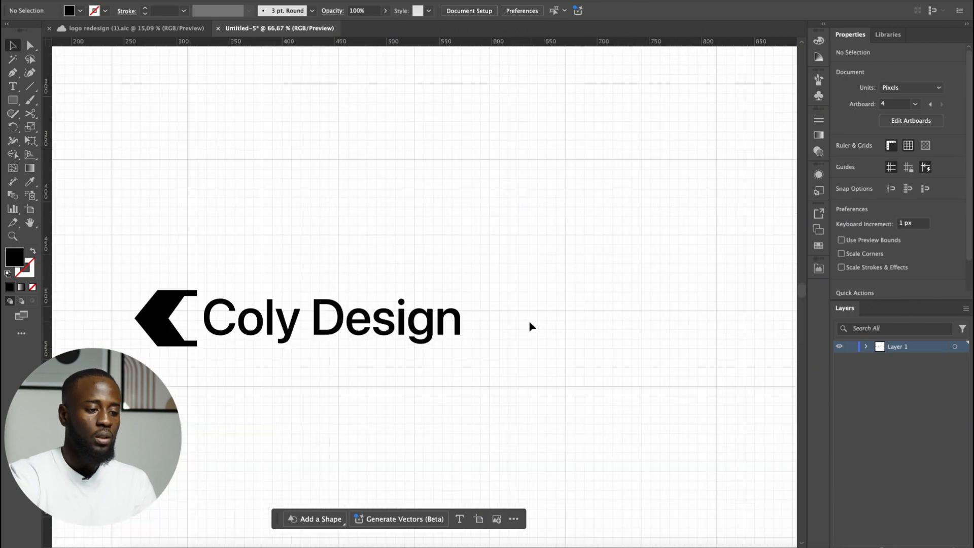
drag(272, 308, 399, 196)
click(363, 293)
scroll(363, 293, up, 2)
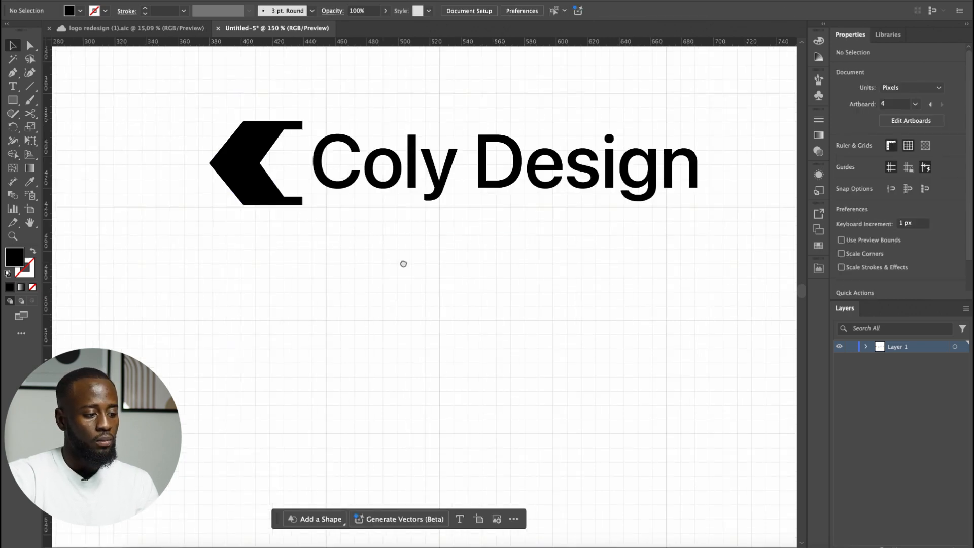
scroll(329, 389, down, 4)
scroll(282, 396, up, 2)
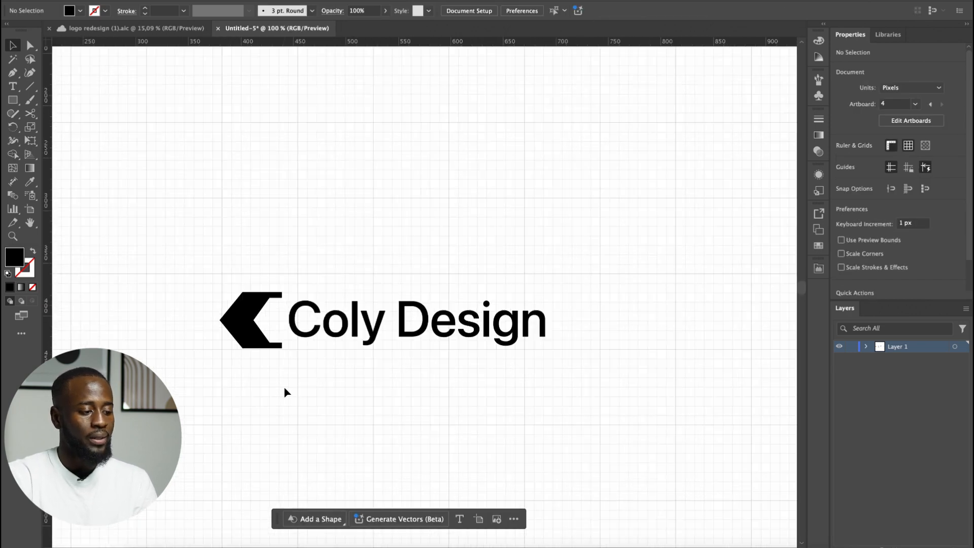
scroll(314, 363, up, 2)
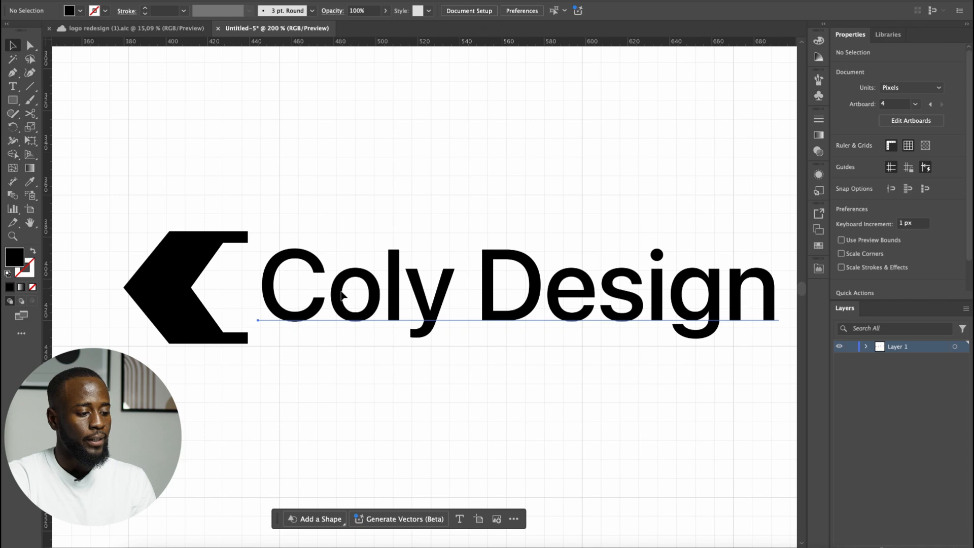
- Adjust the SF Pro text vertically beside the C symbol to about Y 417 px
click(341, 294)
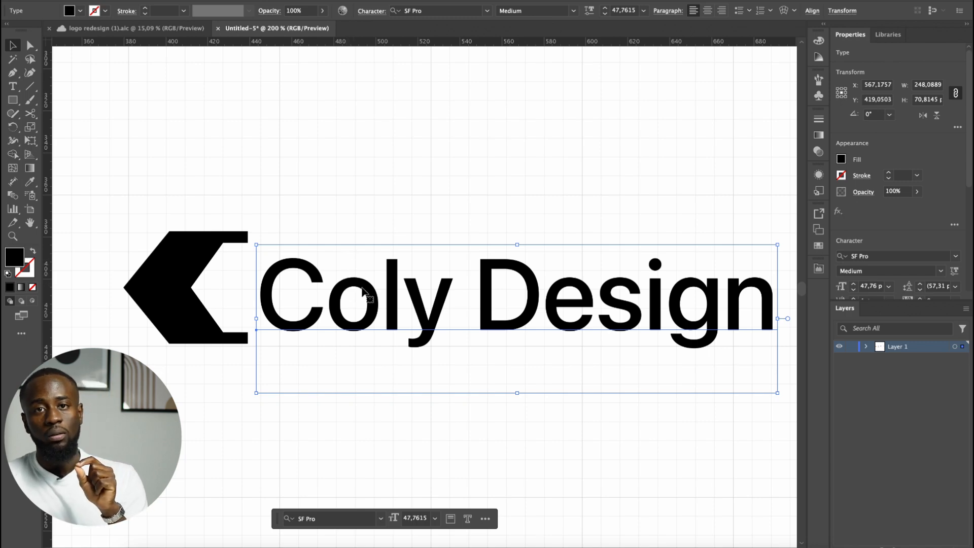
drag(418, 323, 418, 317)
click(458, 204)
scroll(446, 239, down, 3)
scroll(419, 287, up, 3)
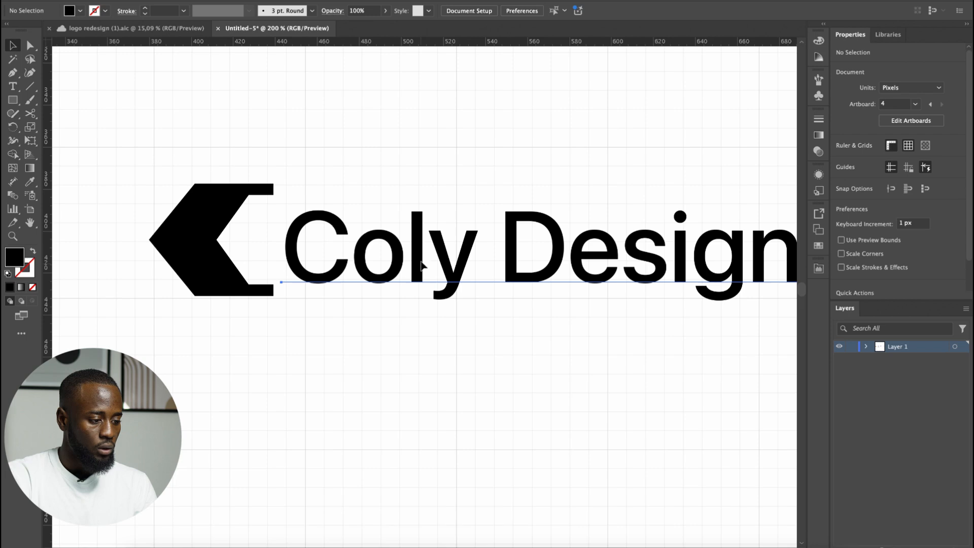
- Duplicate the SF Pro lockup straight down, with the copy's text at about Y 556 px
click(421, 268)
scroll(482, 188, up, 2)
scroll(434, 217, down, 2)
scroll(434, 218, down, 1)
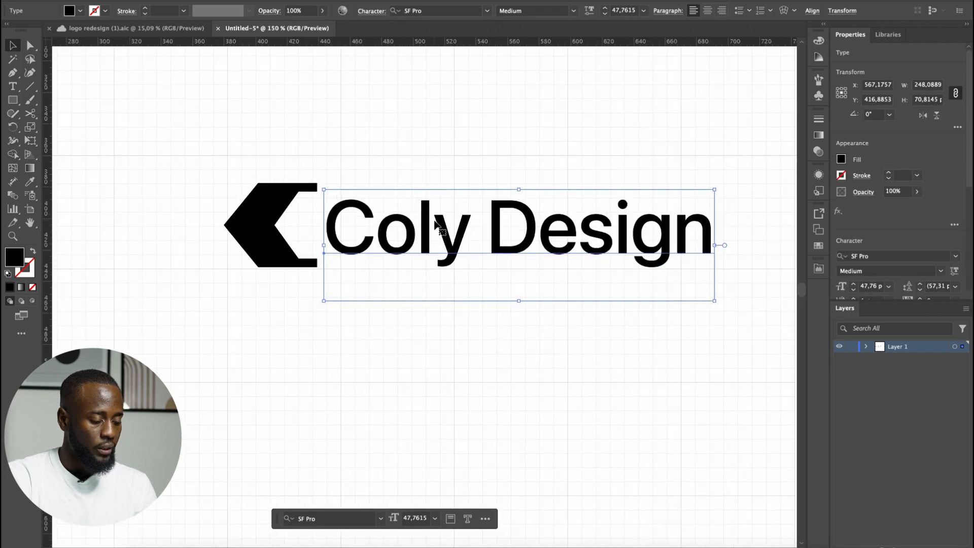
scroll(436, 205, down, 1)
drag(294, 306, 406, 213)
drag(584, 222, 617, 368)
- Set the lower Coly Design text's font style to SF Pro Semibold
drag(680, 299, 525, 403)
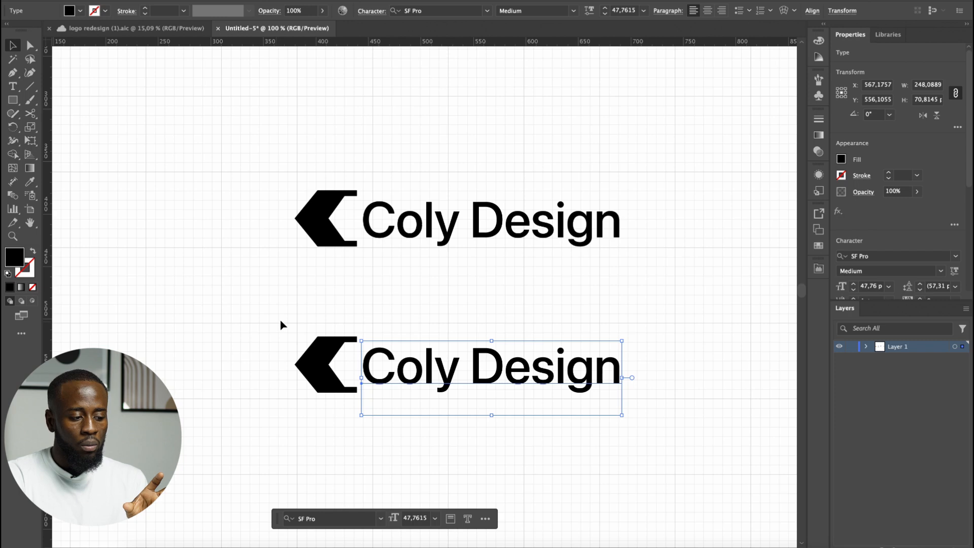
drag(495, 309, 573, 362)
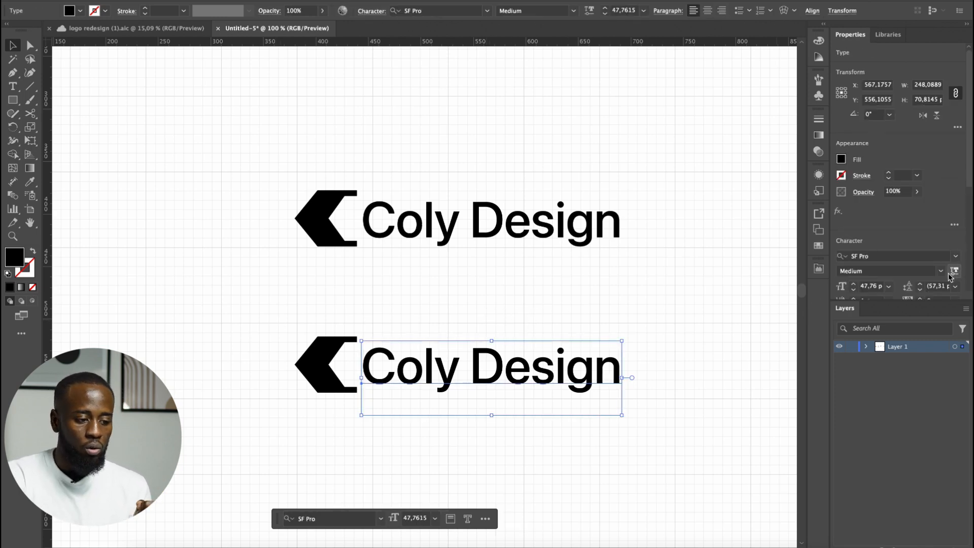
click(942, 271)
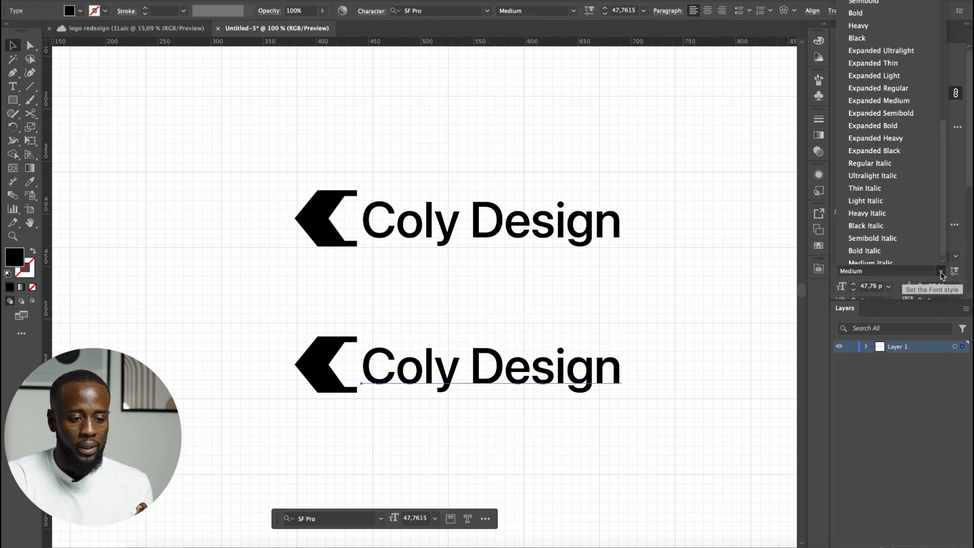
click(868, 3)
click(674, 305)
scroll(671, 311, down, 1)
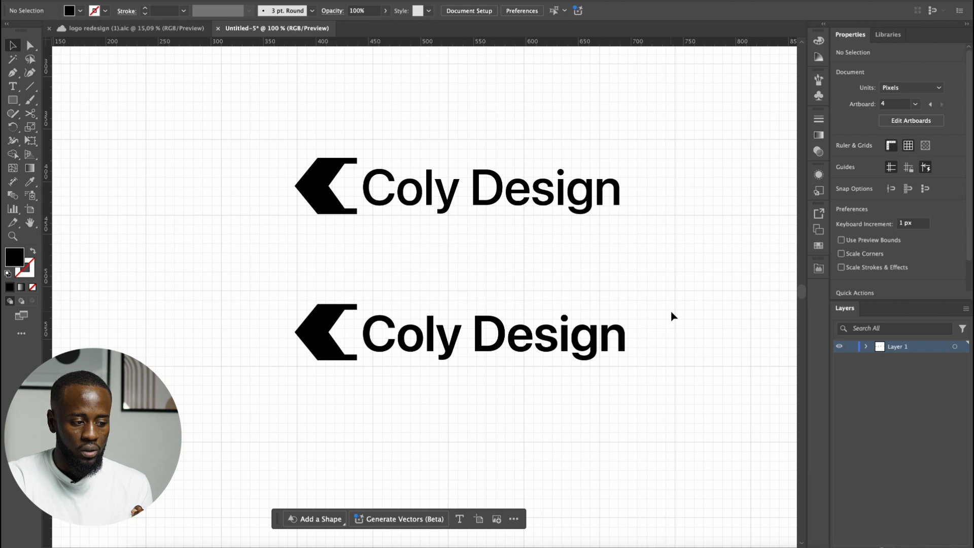
- Move the Semibold lockup farther down the artboard, away from the Medium version
scroll(669, 312, down, 1)
scroll(670, 313, up, 1)
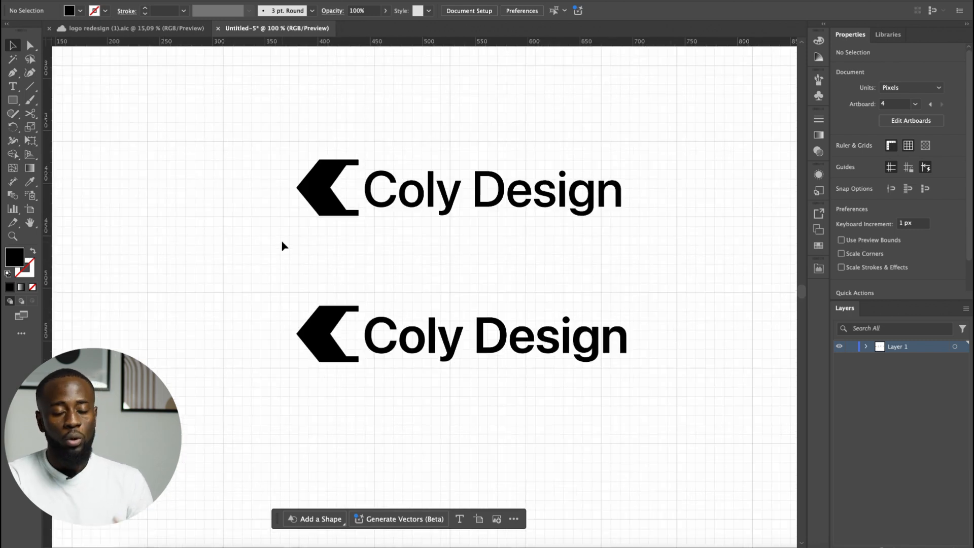
scroll(489, 144, up, 2)
scroll(490, 147, down, 3)
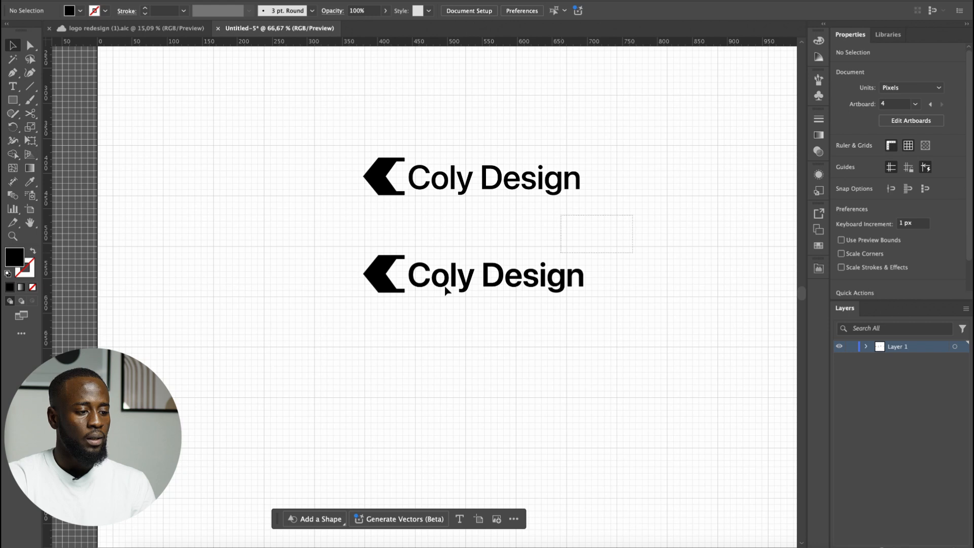
drag(446, 286, 448, 463)
click(486, 333)
scroll(456, 141, up, 2)
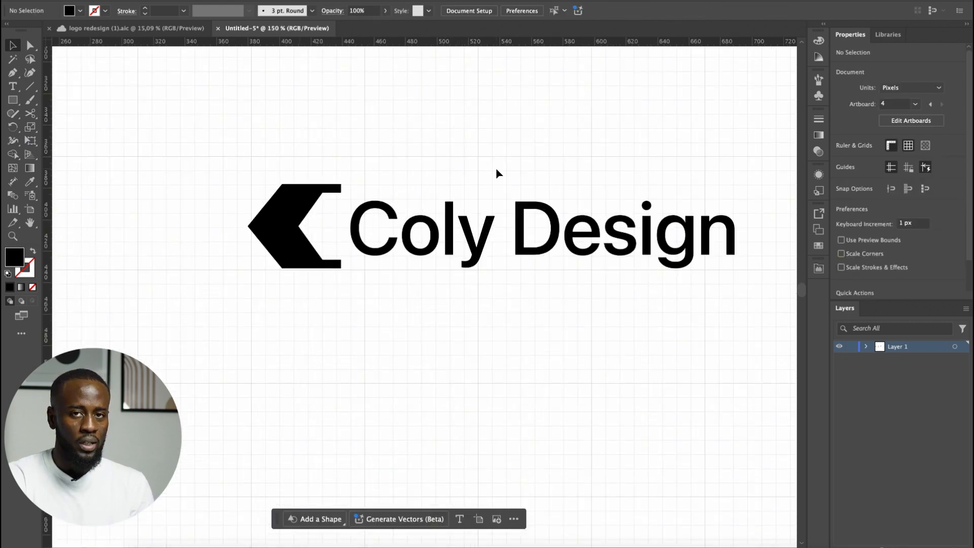
- Delete the Medium lockup and move the Semibold one up into its place, with its symbol at about Y 393 px
scroll(422, 178, down, 1)
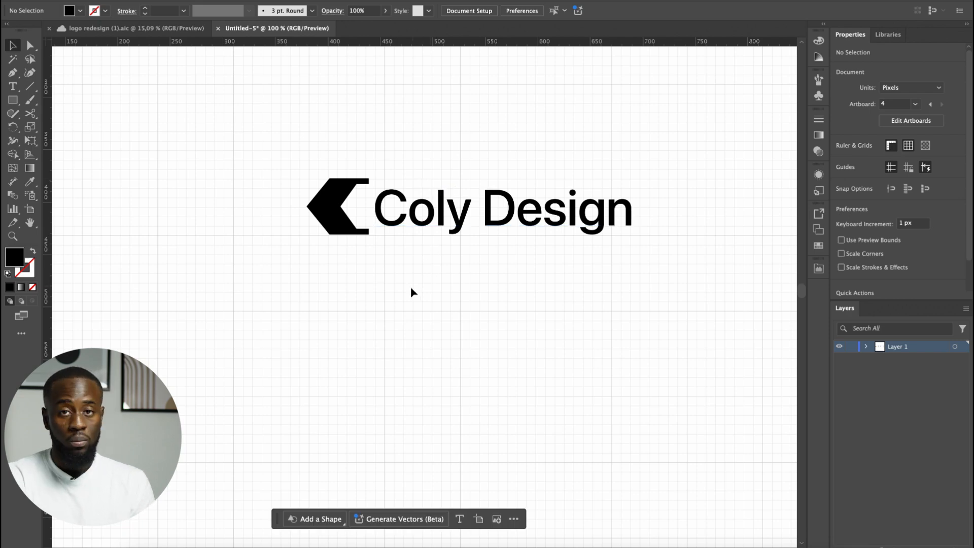
scroll(412, 285, down, 2)
scroll(448, 365, down, 3)
scroll(460, 350, up, 3)
scroll(467, 345, down, 4)
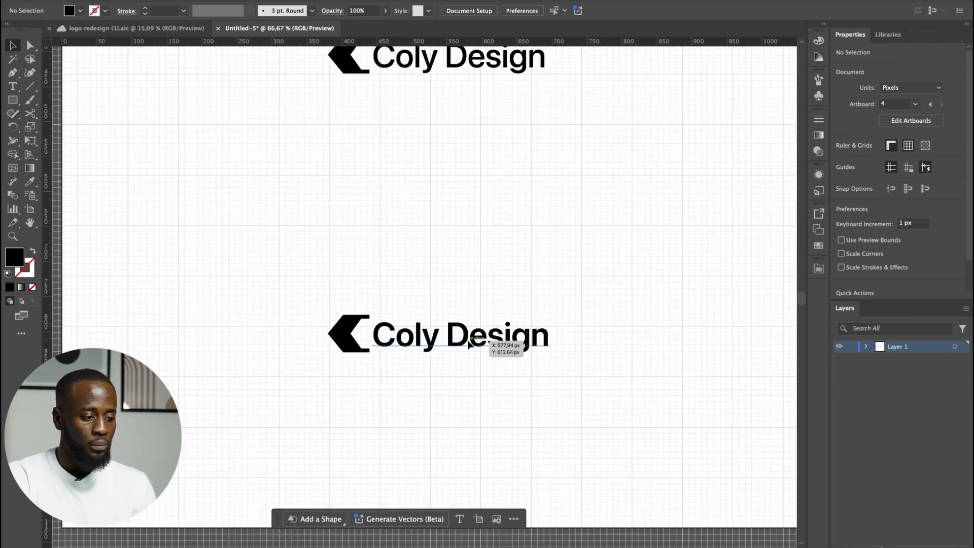
drag(552, 396, 404, 466)
drag(452, 431, 452, 288)
click(458, 323)
key(super+1)
scroll(482, 278, up, 1)
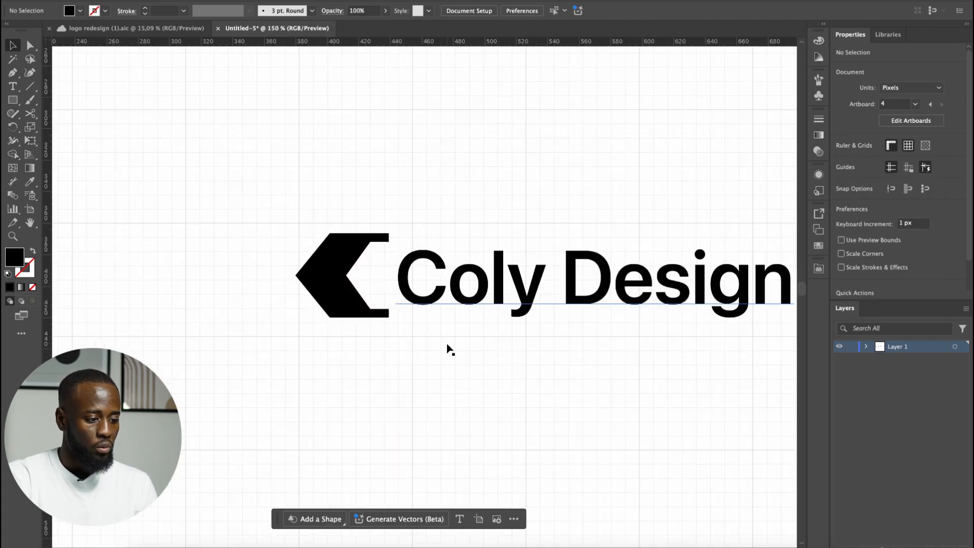
- Duplicate the Semibold lockup below and remove the space in the copy's text so it reads ColyDesign
scroll(234, 407, down, 1)
drag(234, 408, 540, 310)
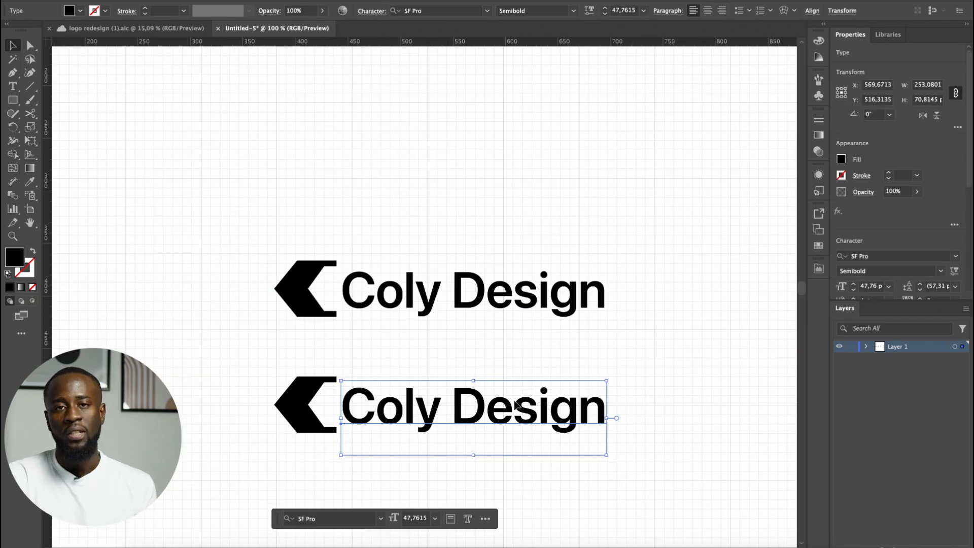
double_click(451, 396)
key(BackSpace)
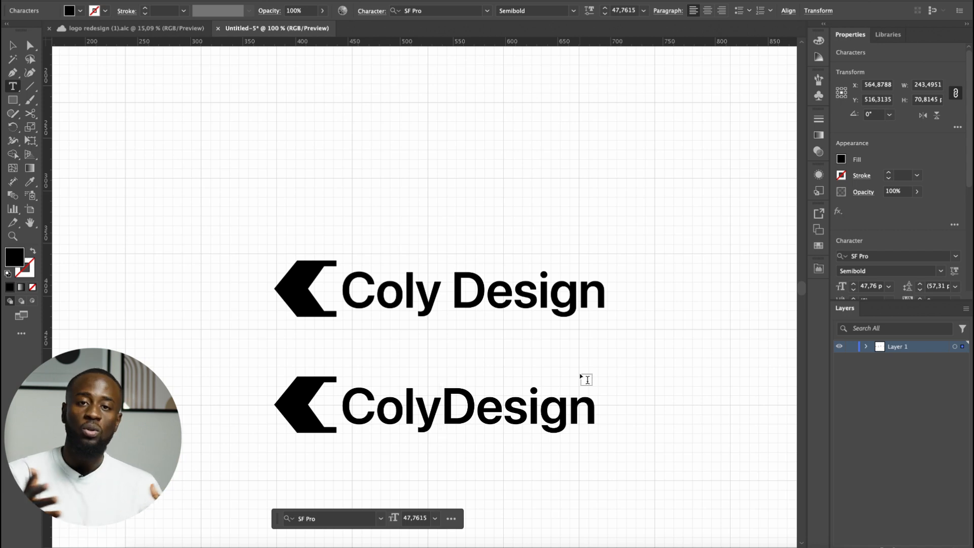
key(Escape)
click(654, 355)
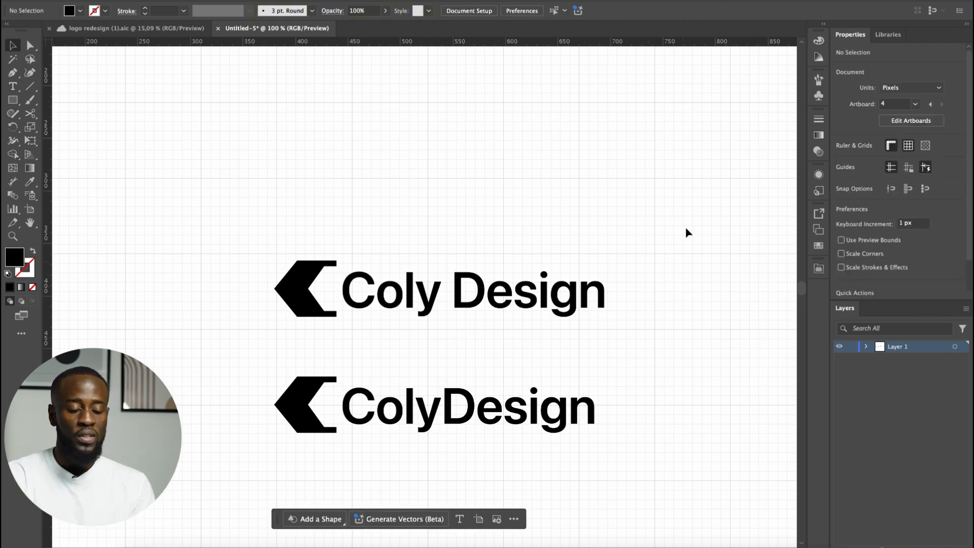
- Delete the upper Coly Design lockup and move the ColyDesign one straight up to about Y 325 px
drag(642, 208, 343, 321)
key(Delete)
drag(366, 268, 242, 312)
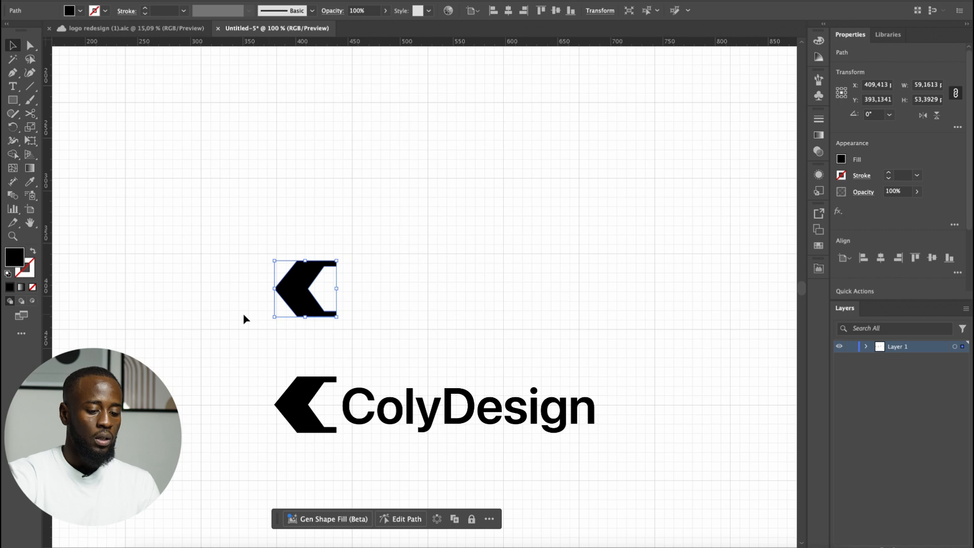
key(Delete)
drag(578, 287, 243, 449)
drag(561, 389, 561, 208)
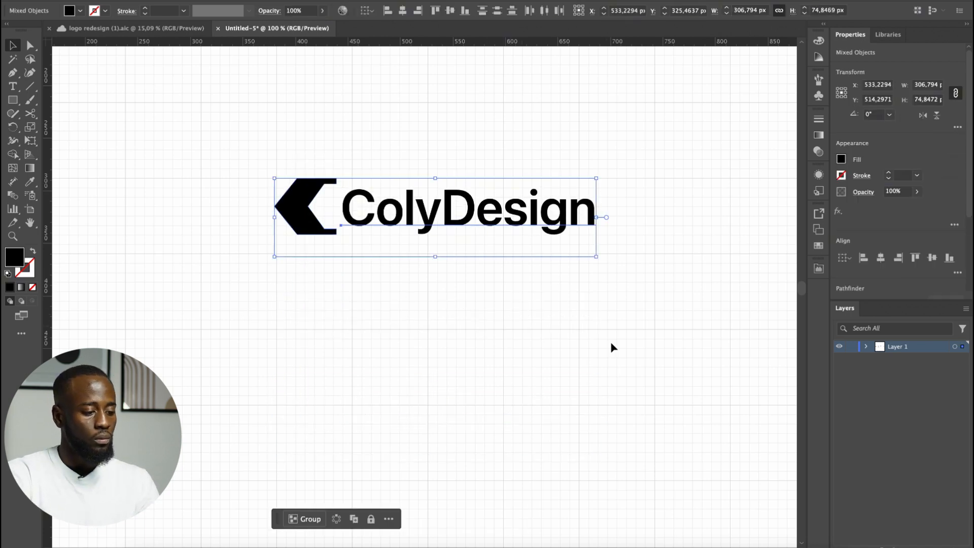
click(456, 350)
- Position the ColyDesign text at about X 564 px, Y 326 px and convert it to outlines
click(472, 215)
scroll(472, 214, up, 2)
drag(470, 220, 468, 218)
drag(364, 318, 472, 186)
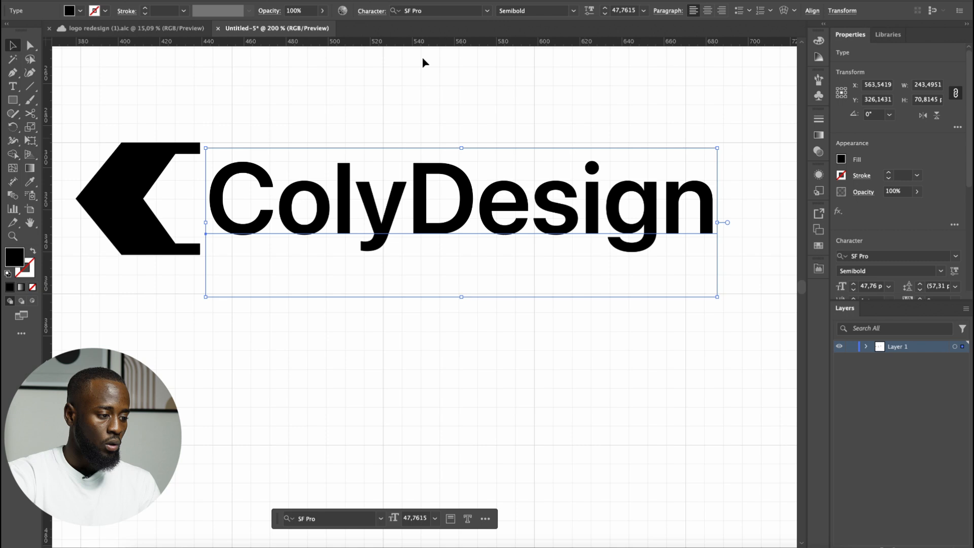
scroll(575, 249, down, 1)
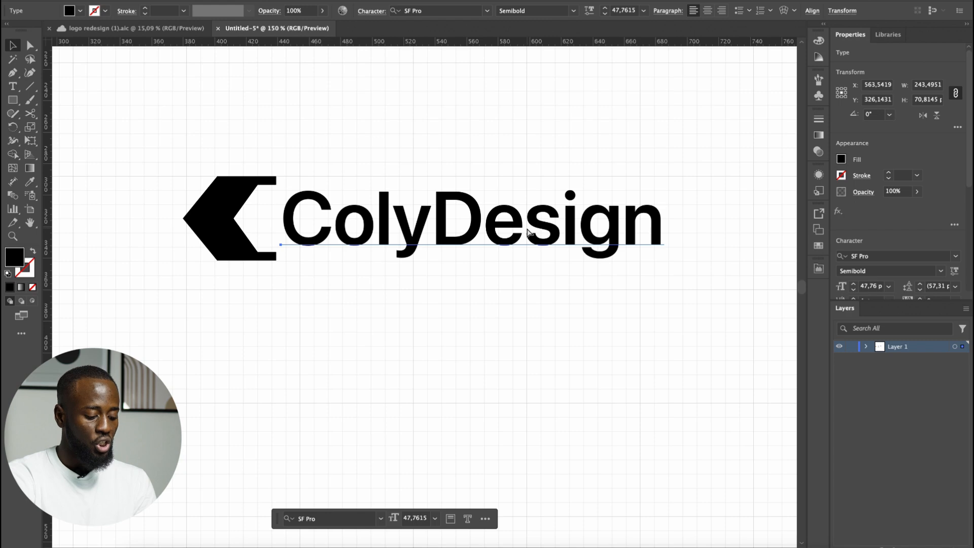
key(super+shift+o)
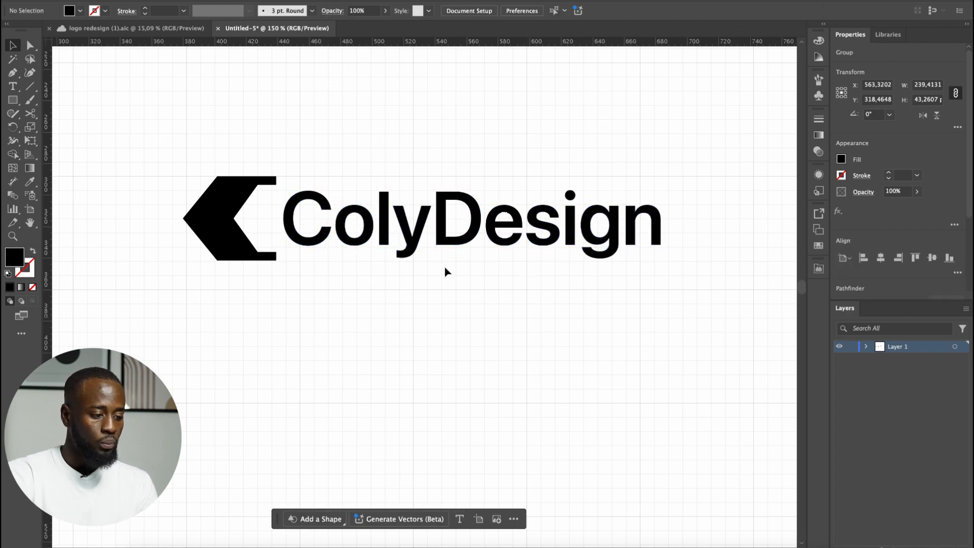
- Move the outlined ColyDesign text about 12 px right and 4 px up and ungroup its letters
drag(472, 231, 547, 306)
key(super+shift+g)
click(472, 280)
key(super+z)
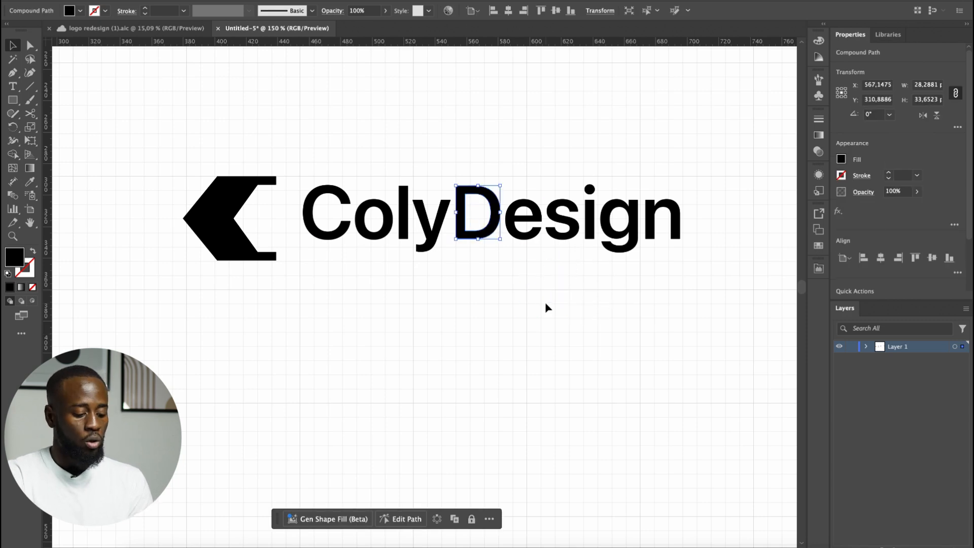
- Group the outlined ColyDesign letters together again
click(376, 329)
drag(376, 328, 314, 336)
key(ctrl+g)
click(315, 340)
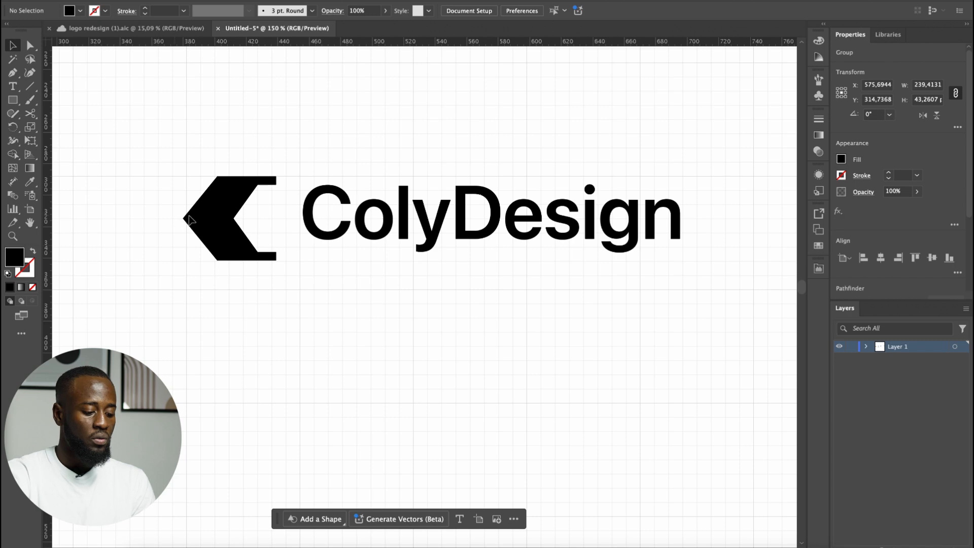
- Move the C symbol close to the outlined text and centre it vertically on the letter D, at about X 425 px, Y 311 px
drag(225, 250, 249, 244)
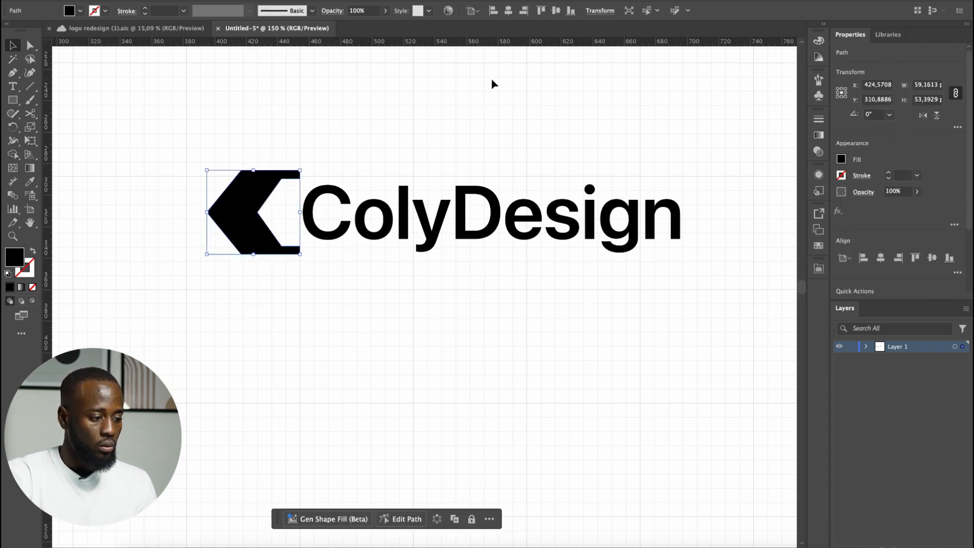
click(476, 157)
scroll(482, 169, up, 2)
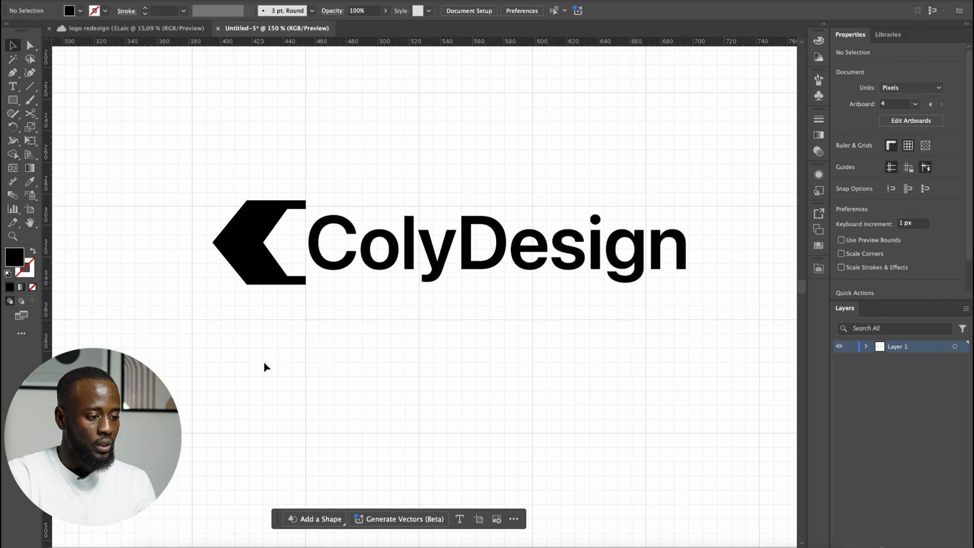
- Duplicate the complete ColyDesign lockup straight down
scroll(263, 367, down, 2)
drag(236, 372, 602, 293)
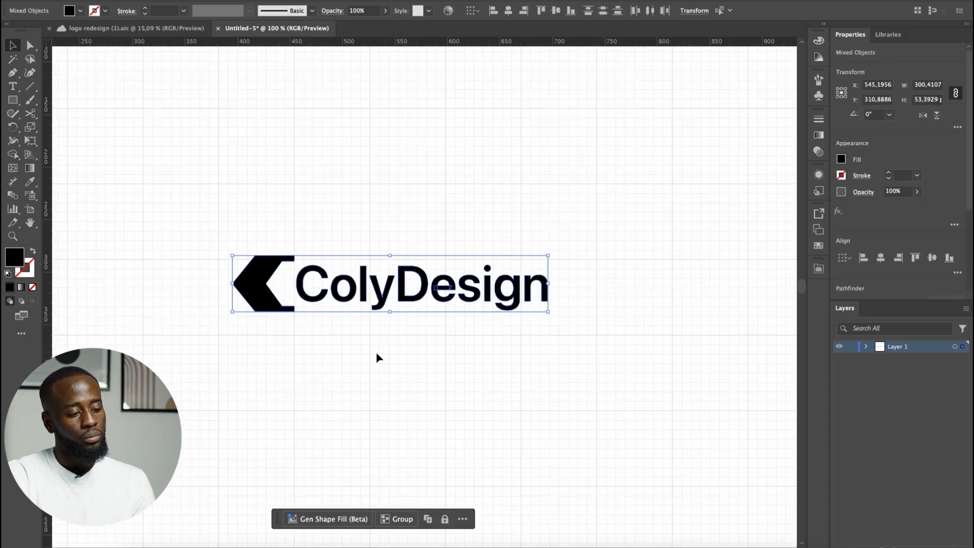
drag(485, 299, 485, 412)
click(574, 406)
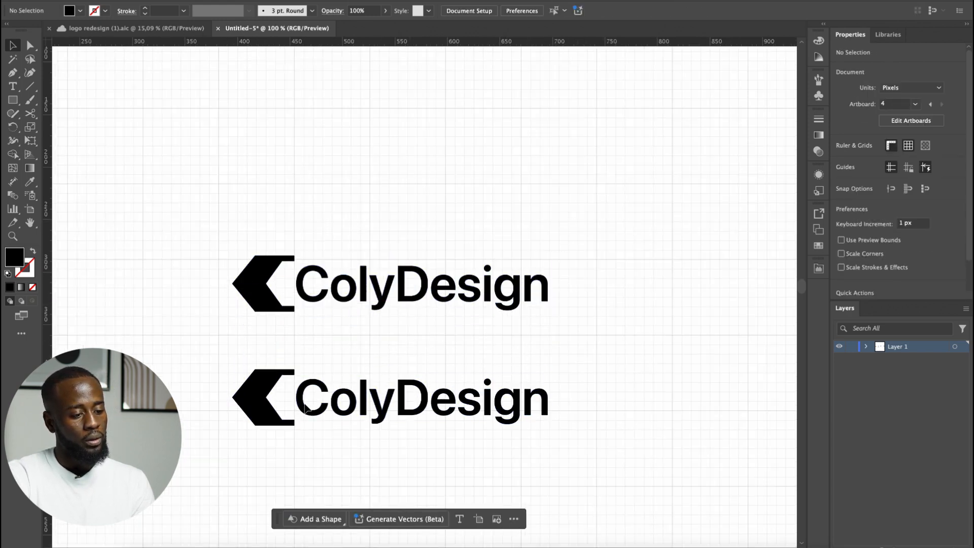
- Move the lower lockup's C symbol to the right end of the ColyDesign text
drag(244, 399, 577, 412)
click(659, 344)
scroll(660, 344, down, 1)
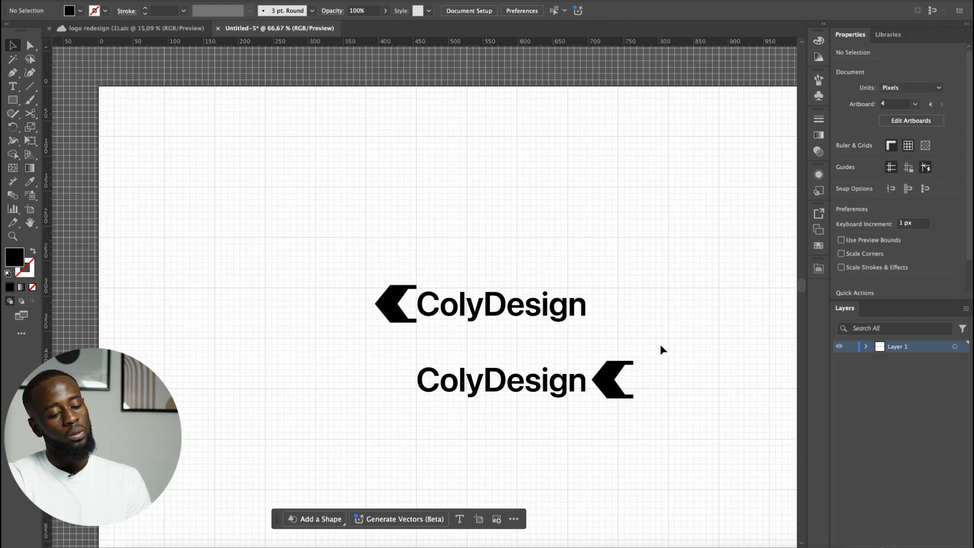
- Delete the lower lockup with the symbol at its end, and duplicate the remaining ColyDesign lockup straight down to about Y 482 px
drag(408, 349, 670, 439)
key(Delete)
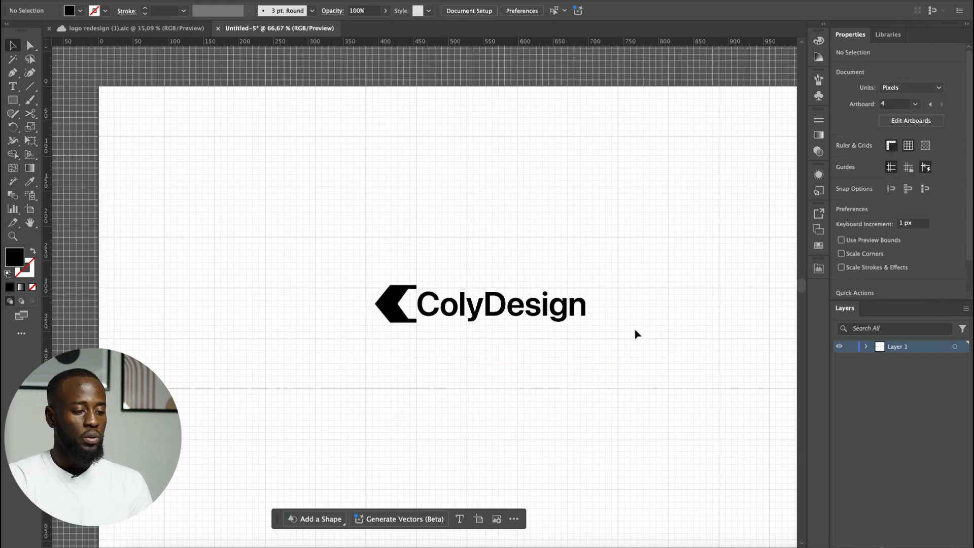
scroll(470, 322, up, 1)
click(350, 312)
shift+click(563, 299)
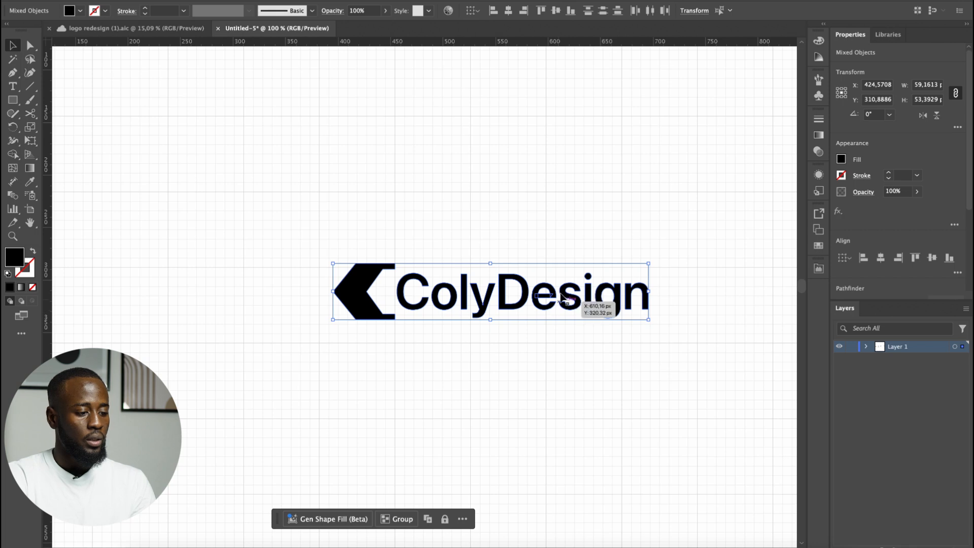
drag(563, 299, 578, 464)
scroll(622, 385, down, 2)
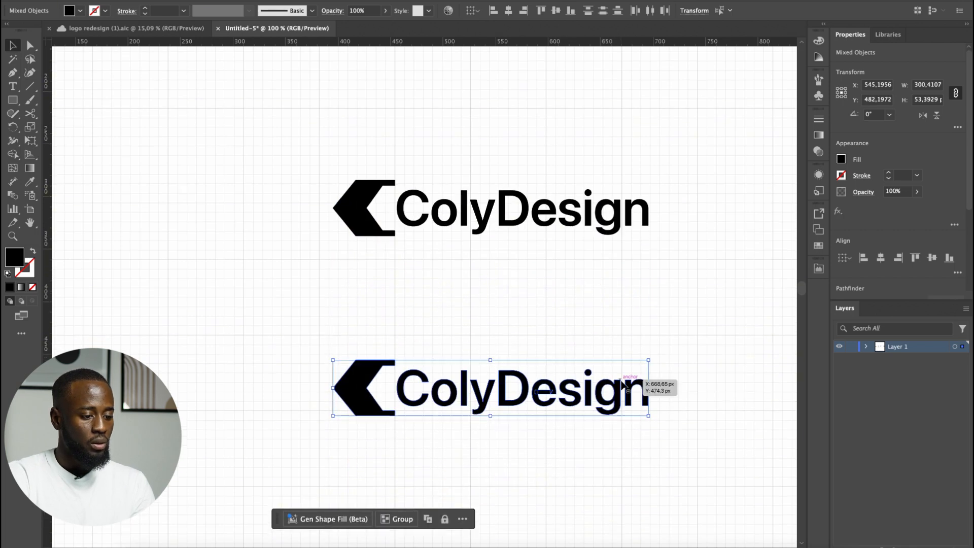
scroll(457, 337, right, 3)
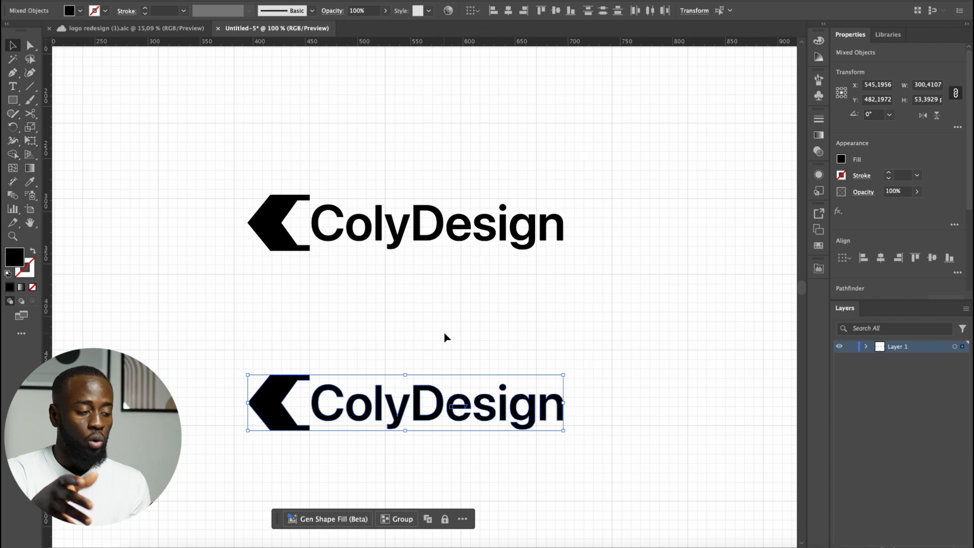
click(476, 335)
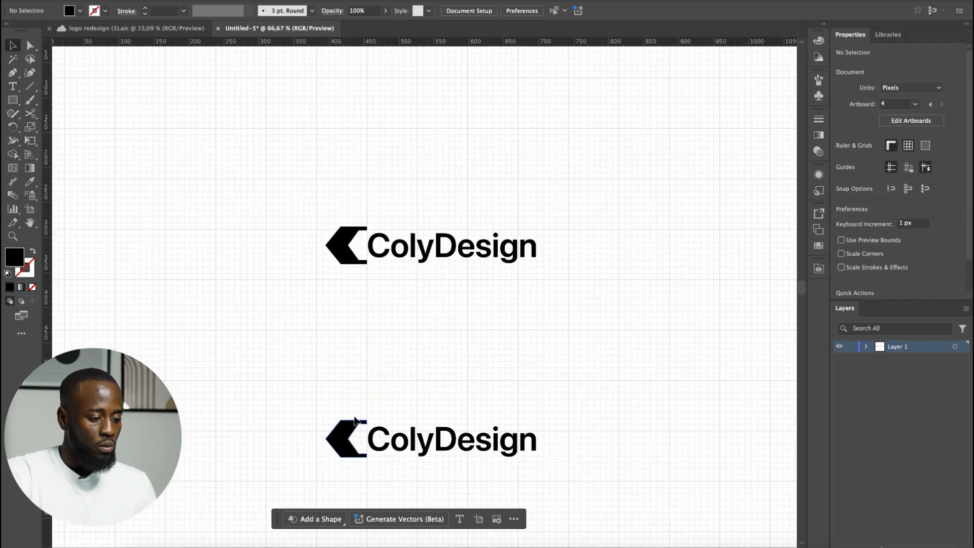
- Move the lower lockup's C symbol above the ColyDesign text and enlarge it to form a stacked arrangement
drag(351, 435, 498, 341)
click(495, 365)
drag(450, 412, 444, 387)
click(563, 404)
scroll(558, 401, down, 3)
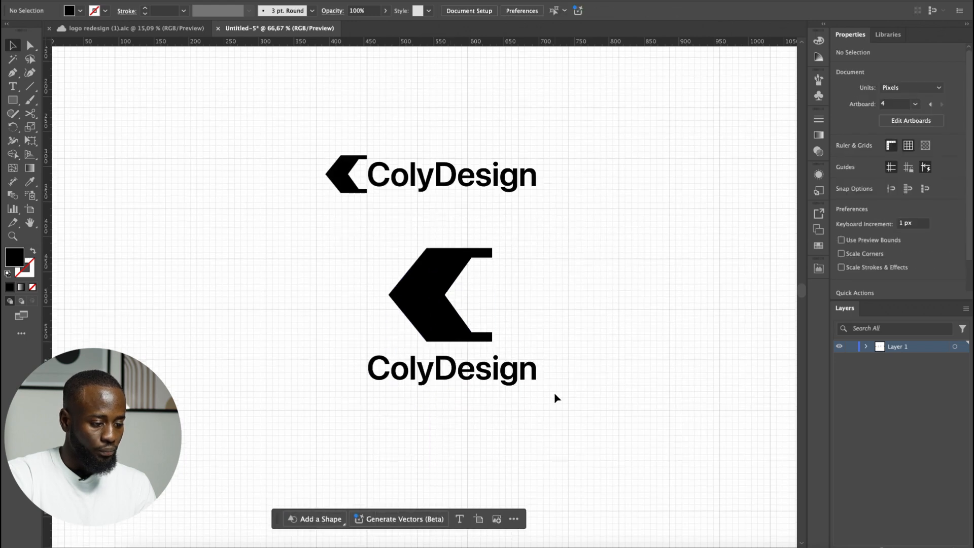
- Nudge the stacked lockup's ColyDesign text slightly up towards the enlarged symbol, to about Y 587 px
scroll(482, 347, up, 3)
drag(468, 303, 467, 298)
scroll(451, 327, down, 3)
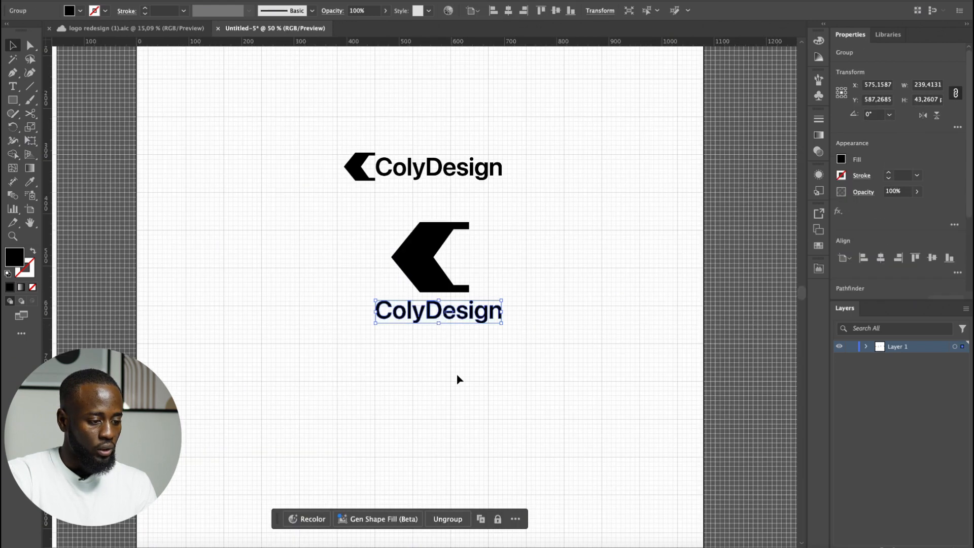
click(456, 376)
drag(468, 371, 457, 386)
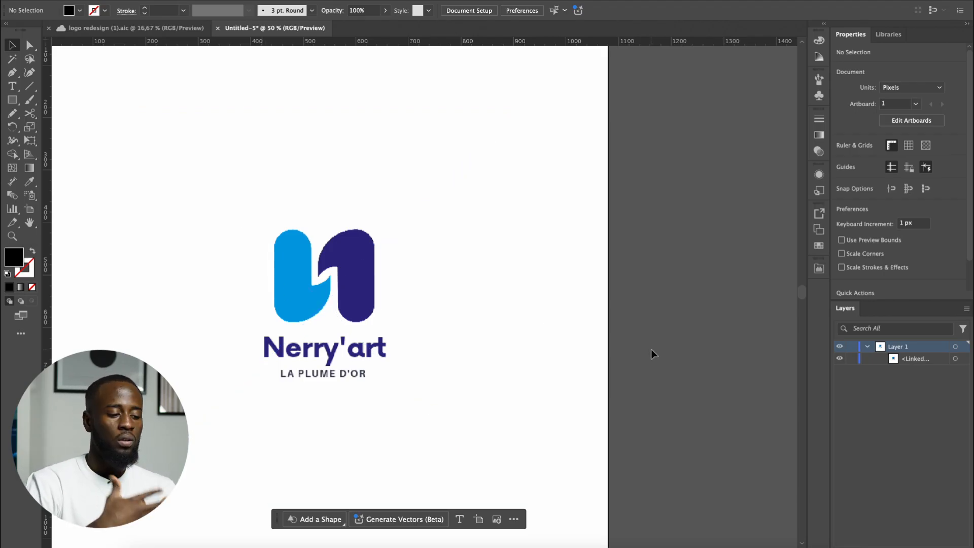
- Duplicate the 1080 px Nerry'art artboard beside the original and delete the copied logo image from it
scroll(313, 422, up, 1)
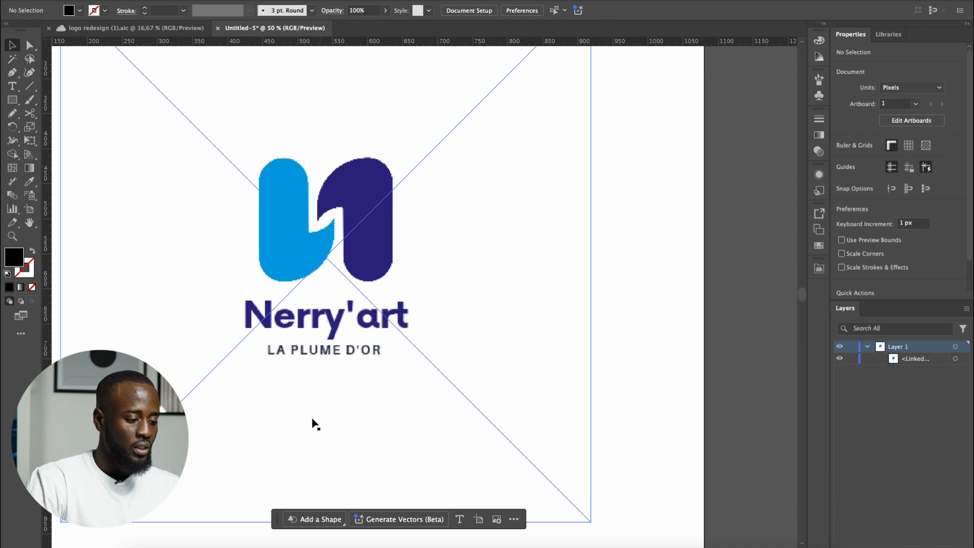
scroll(390, 381, down, 1)
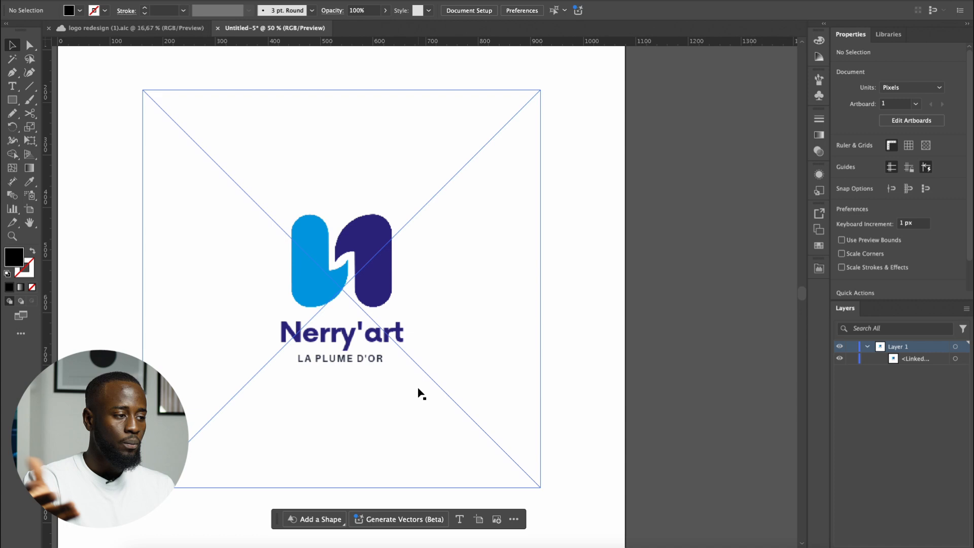
scroll(457, 375, down, 2)
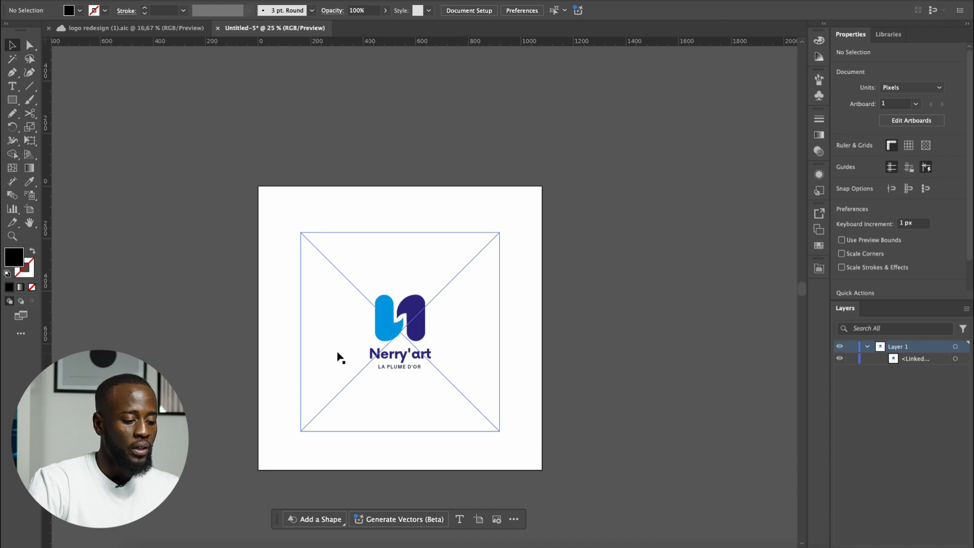
scroll(570, 341, down, 1)
key(shift+o)
scroll(346, 307, down, 1)
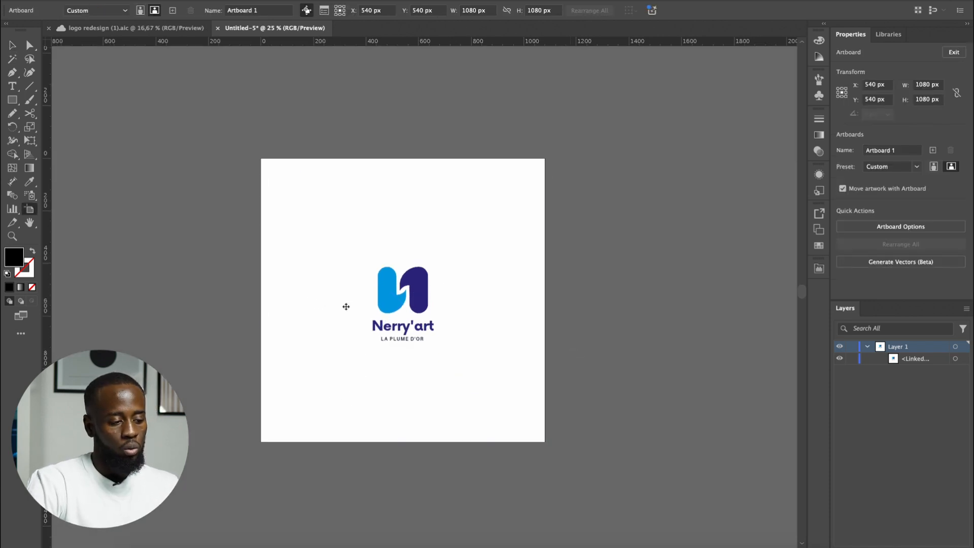
key(super+minus)
drag(346, 307, 631, 320)
key(v)
click(649, 319)
key(Delete)
scroll(753, 314, up, 1)
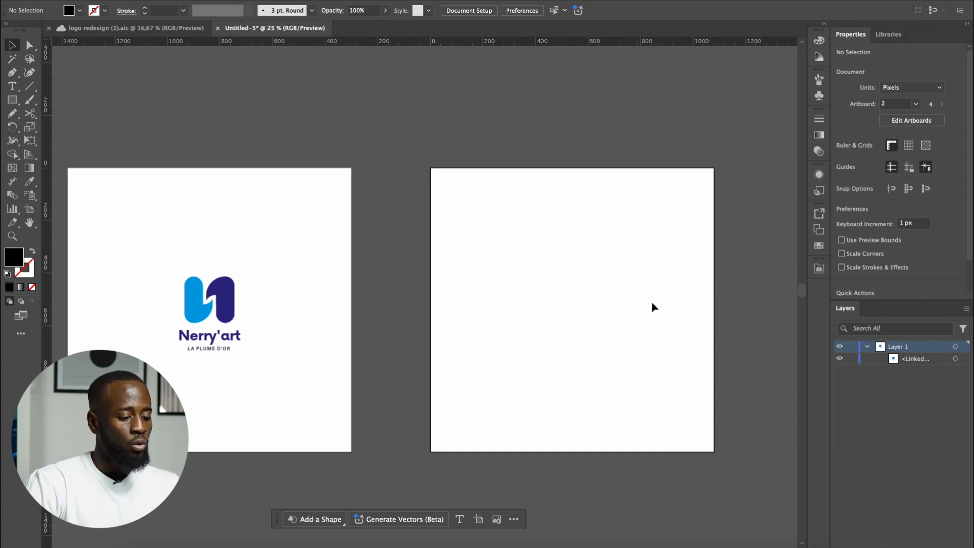
- Add the text "Nerryart" in SF Pro Semibold near the middle of the empty second artboard
scroll(672, 294, up, 1)
drag(596, 339, 471, 297)
key(t)
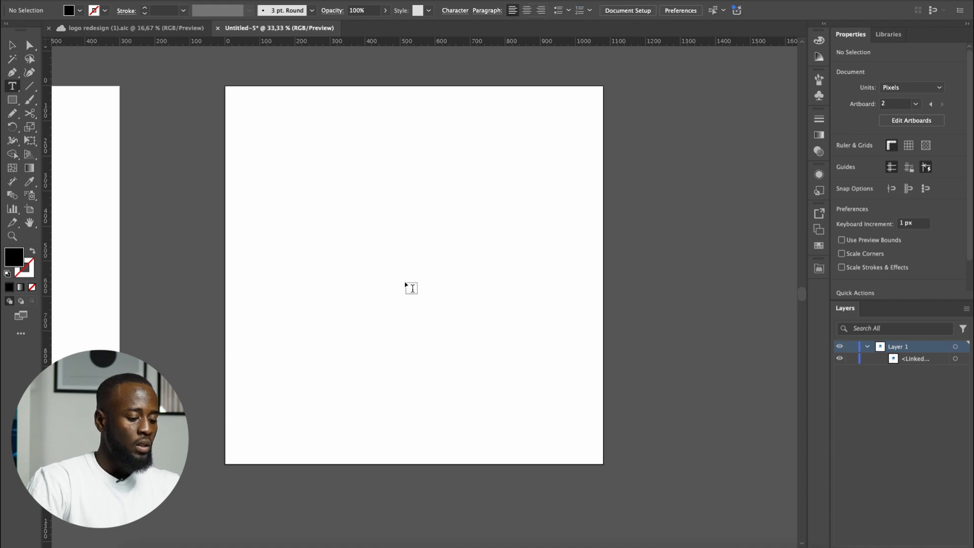
click(401, 272)
scroll(419, 263, up, 1)
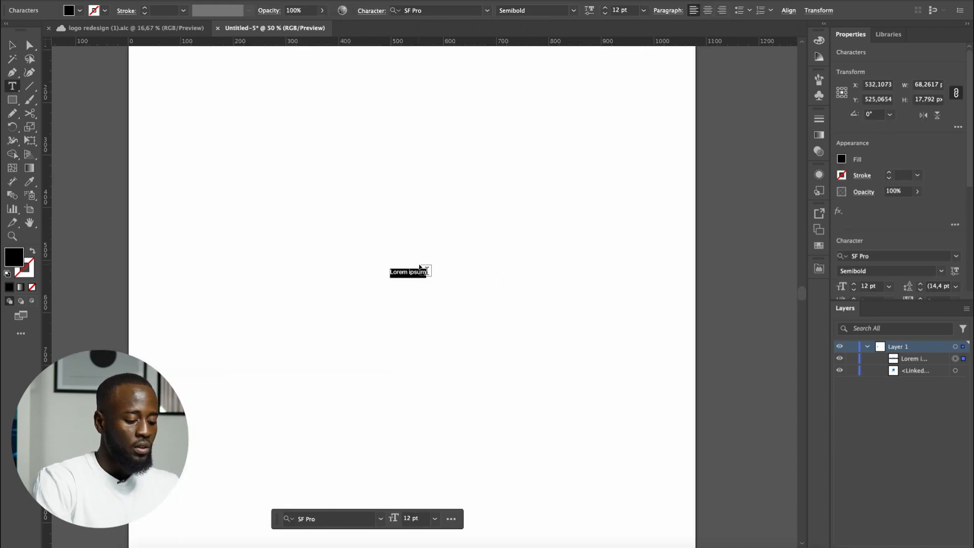
text(Nerryart)
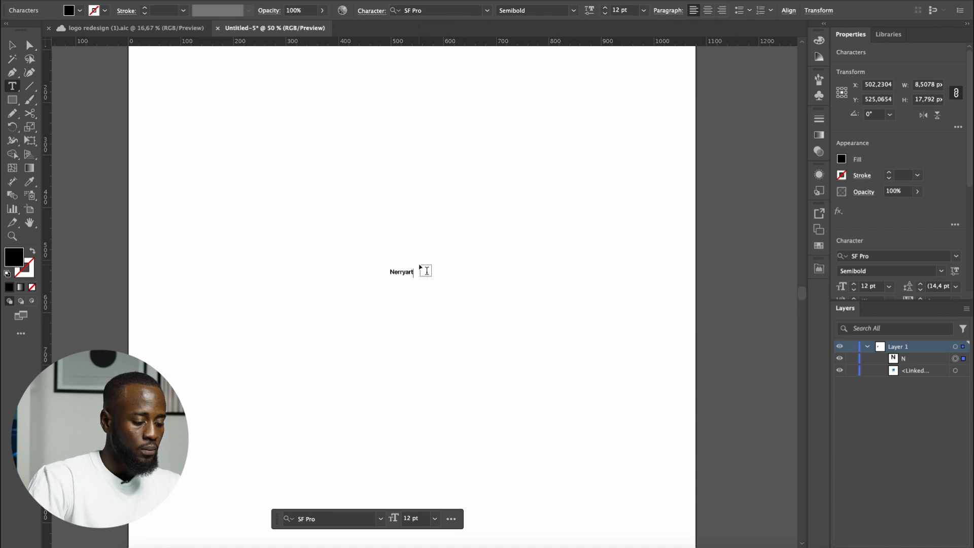
click(446, 224)
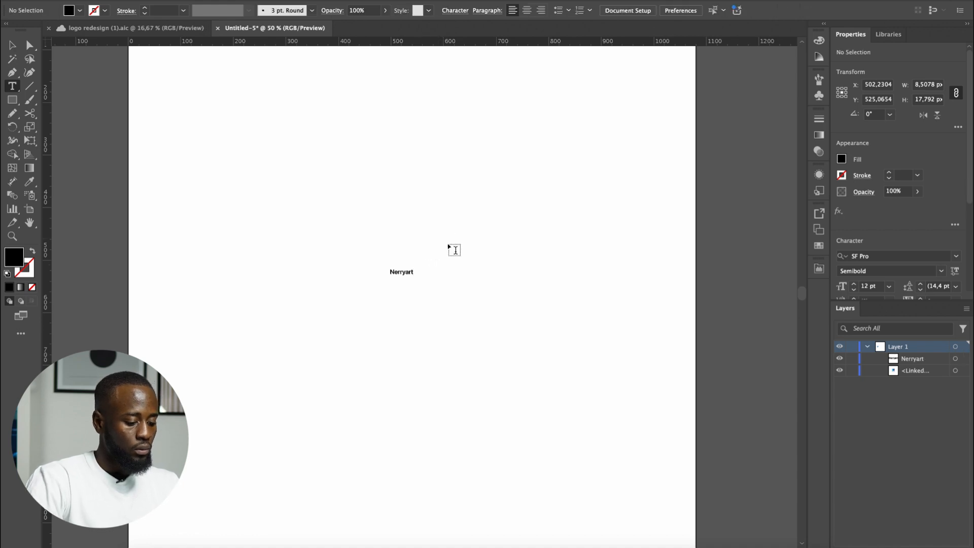
- Scale the Nerryart text up proportionally around its centre to about 80 pt
key(v)
click(409, 271)
drag(414, 276, 558, 386)
scroll(505, 391, down, 1)
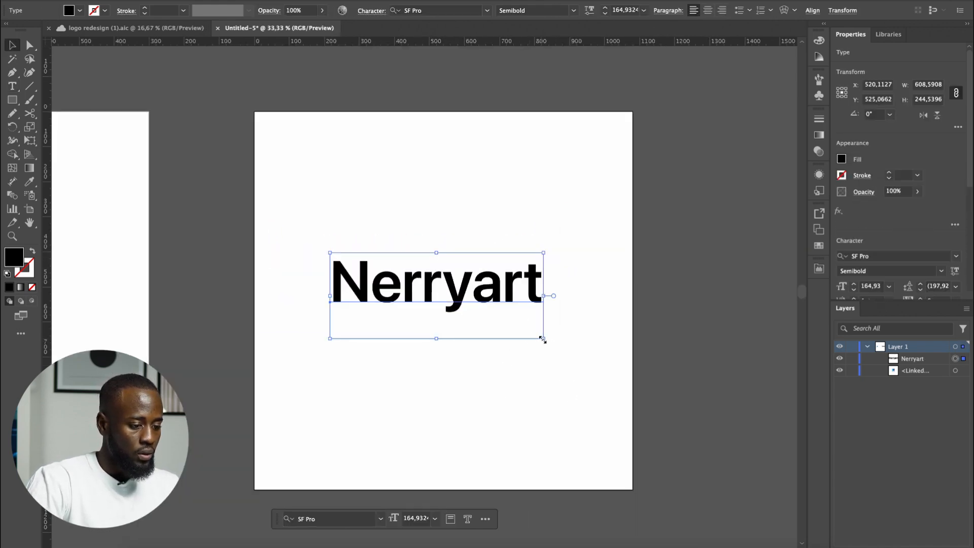
drag(542, 337, 513, 318)
click(501, 288)
scroll(501, 287, up, 1)
- Edit the wordmark to read "nerry'art", with a lowercase n and an apostrophe before "art"
click(408, 305)
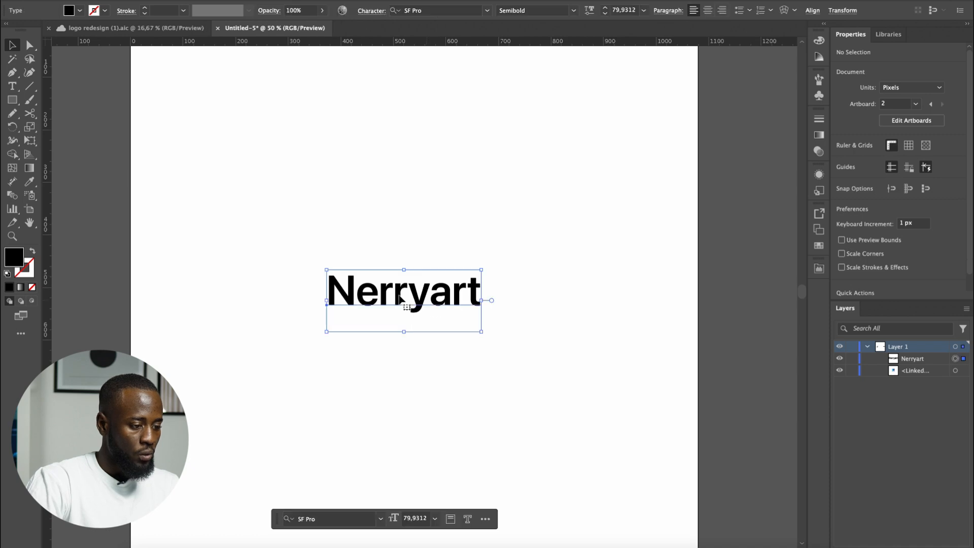
double_click(353, 292)
key(BackSpace)
text(n)
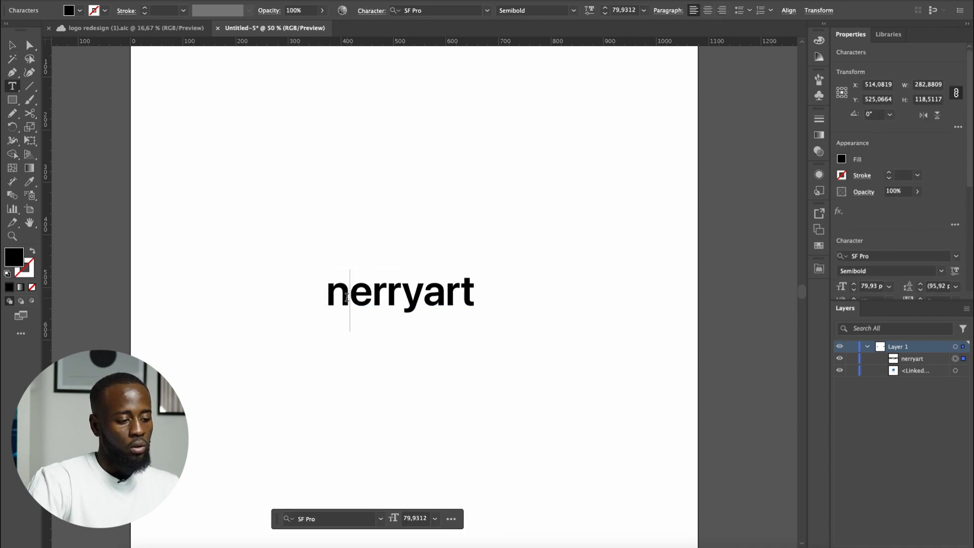
click(434, 247)
click(424, 294)
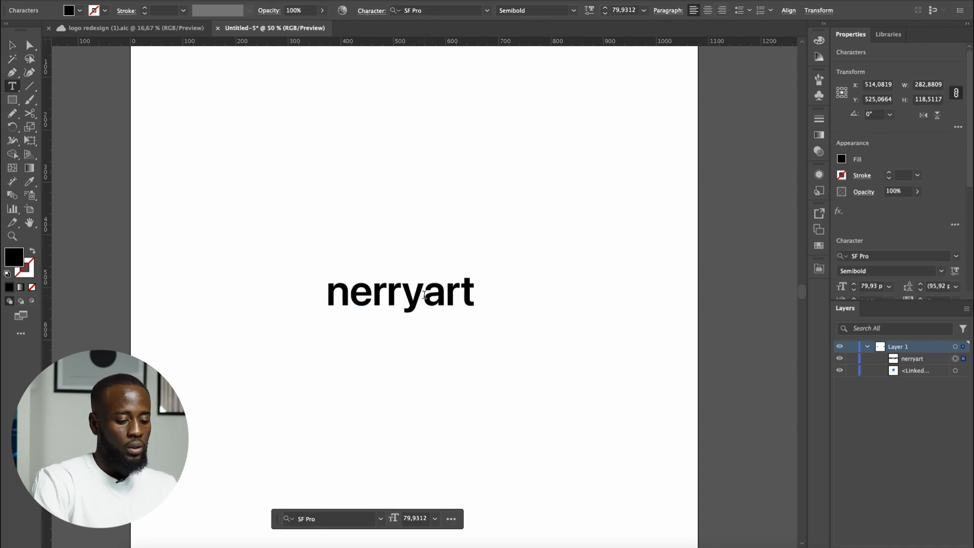
text(')
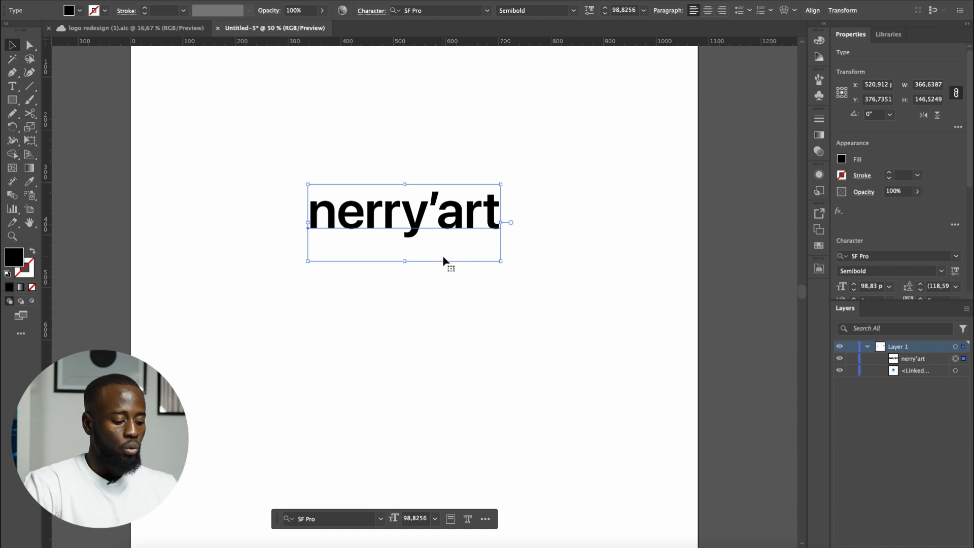
- Duplicate the nerry'art wordmark straight down by about 245 px
key(super+equal)
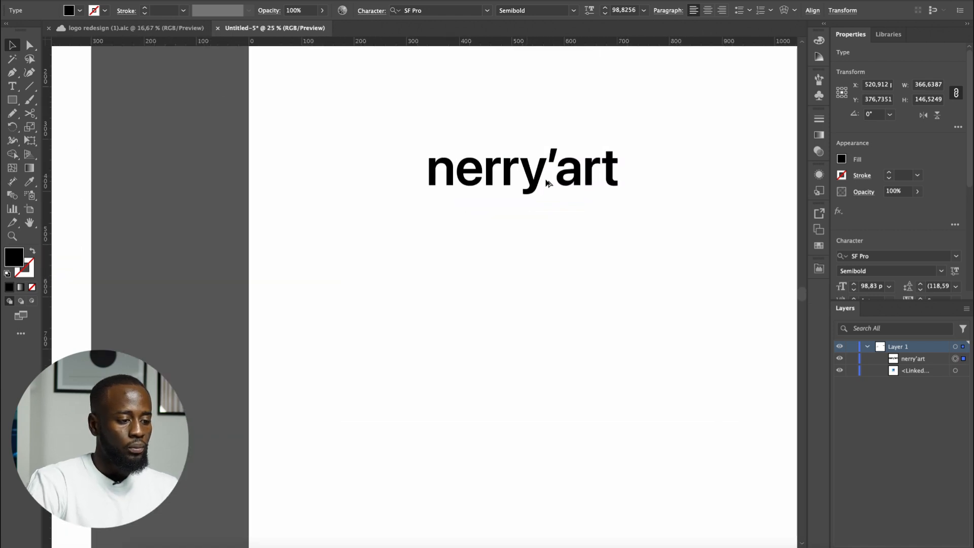
drag(471, 339, 388, 367)
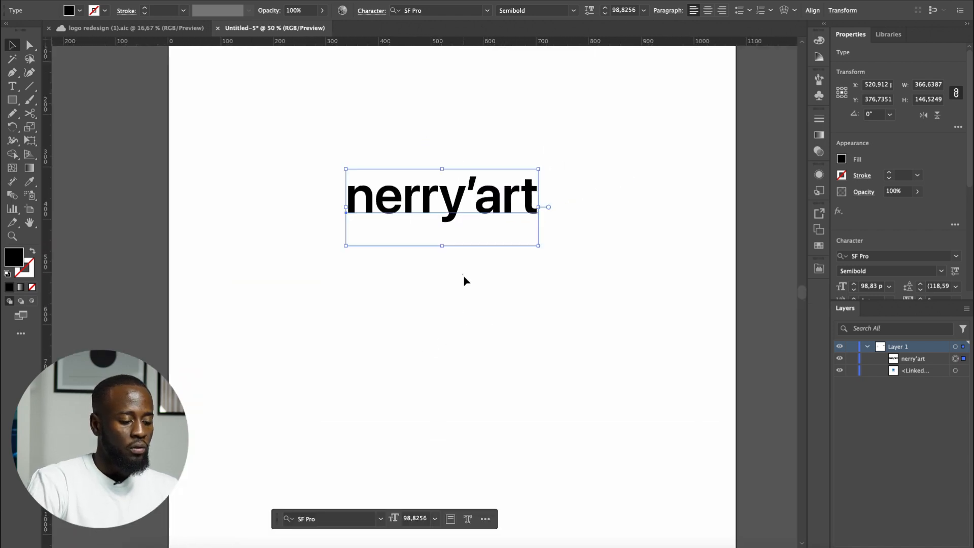
click(464, 275)
click(476, 207)
drag(476, 207, 476, 336)
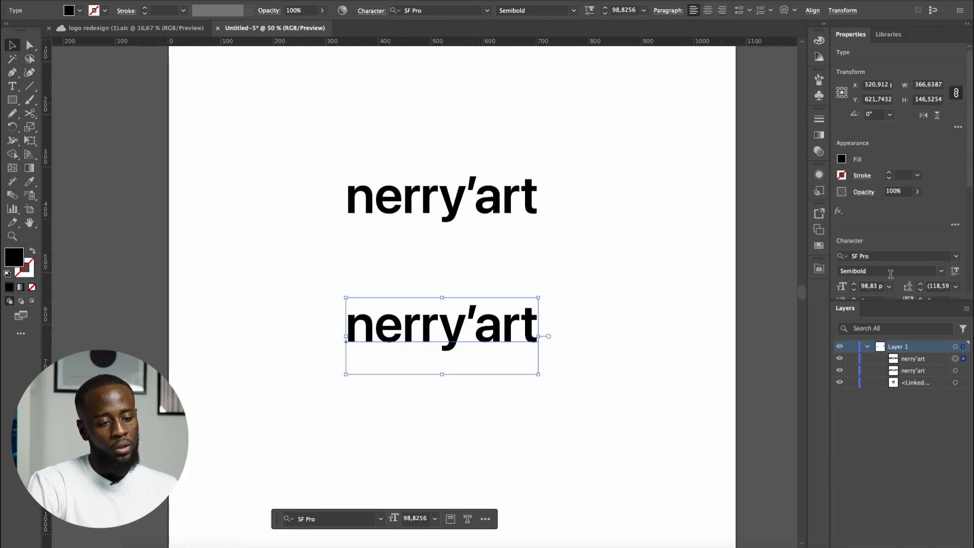
- Preview other fonts on the lower nerry'art copy and set it to Droid Sans Bold
click(957, 259)
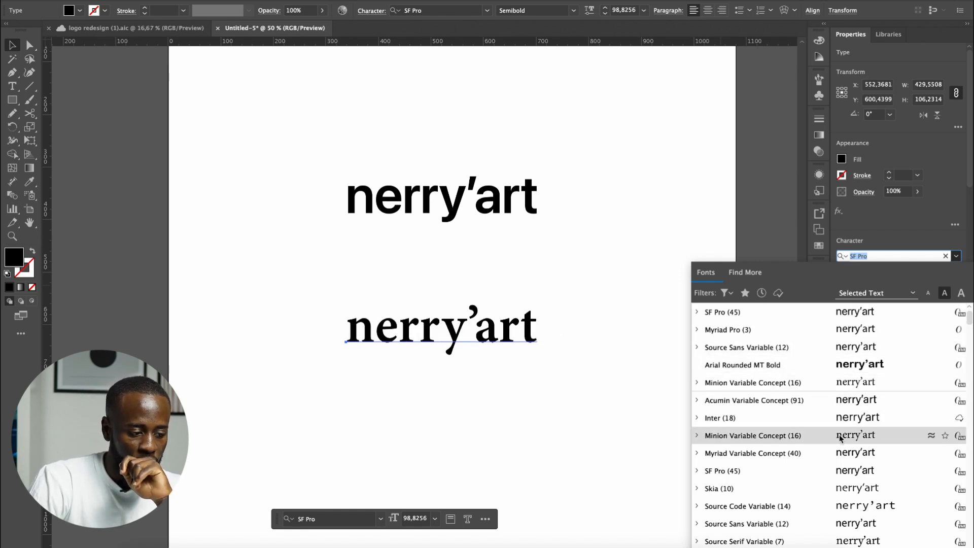
scroll(830, 458, down, 4)
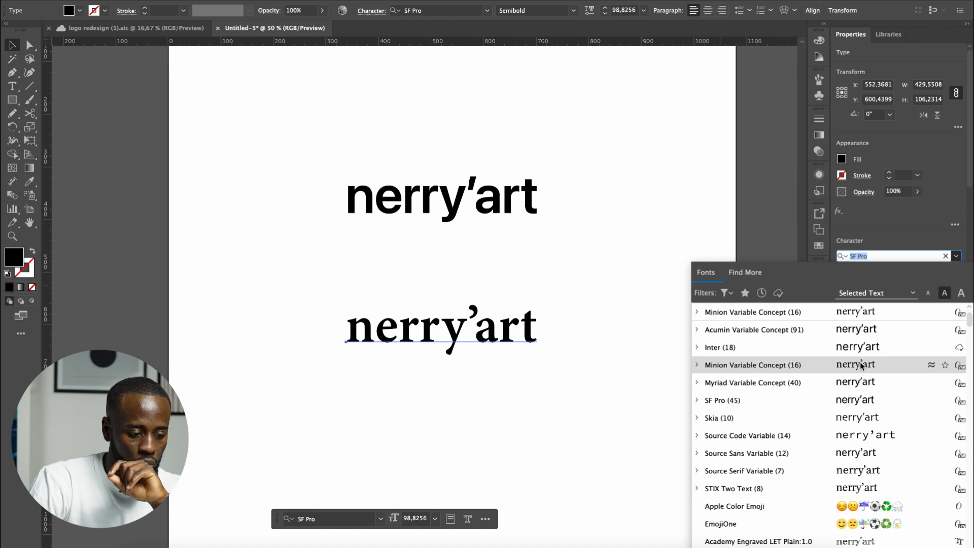
scroll(861, 365, down, 10)
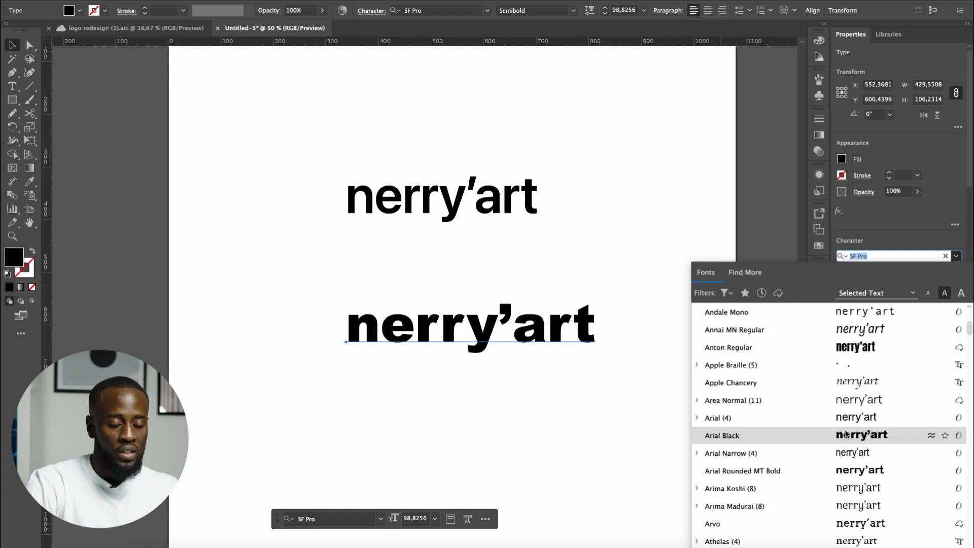
scroll(846, 435, down, 8)
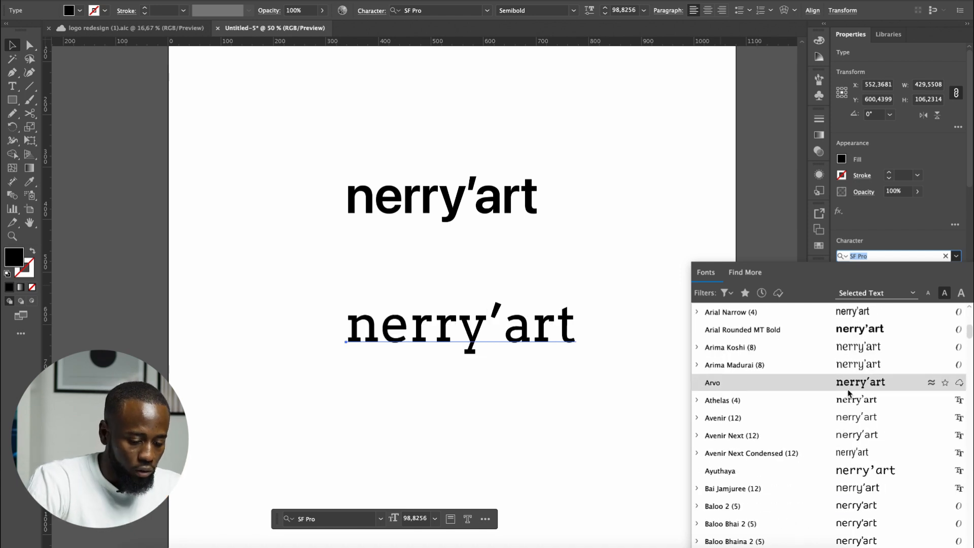
key(Down)
key(Down)
key(Down)
key(Down)
key(Down)
key(Down)
key(Down)
key(Down)
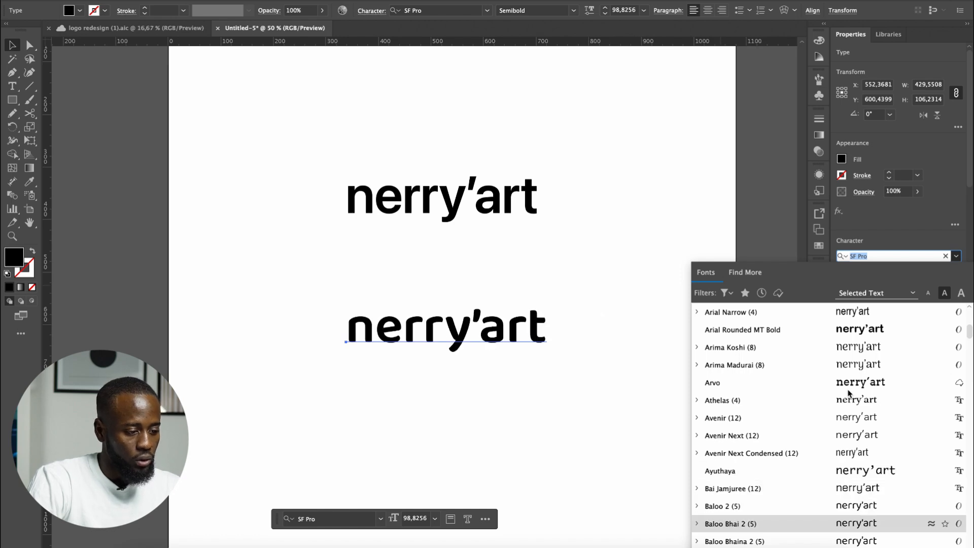
key(Down)
key(Down)
key(Down)
key(Down)
key(Down)
key(Down)
key(Down)
key(Down)
key(Down)
key(Down)
key(Down)
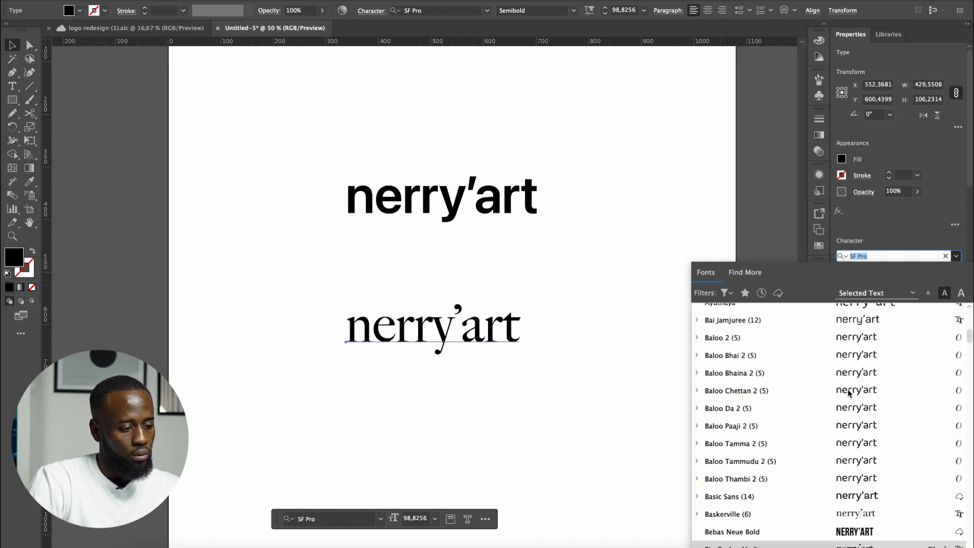
key(Down)
key(Down)
key(Down)
key(Down)
key(Down)
key(Down)
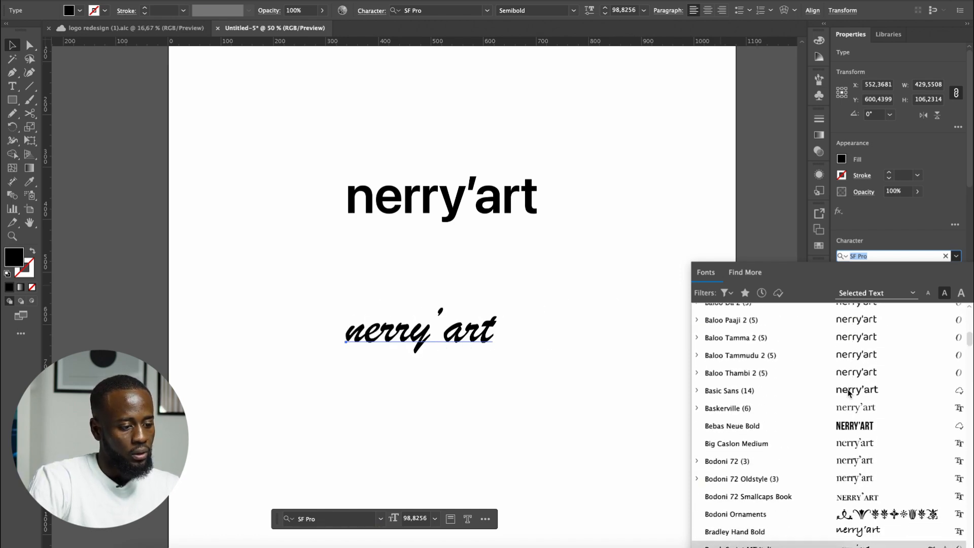
key(Down)
key(Down)
key(Down)
key(Down)
key(Down)
key(Down)
key(Down)
key(Down)
key(Down)
key(Down)
key(Down)
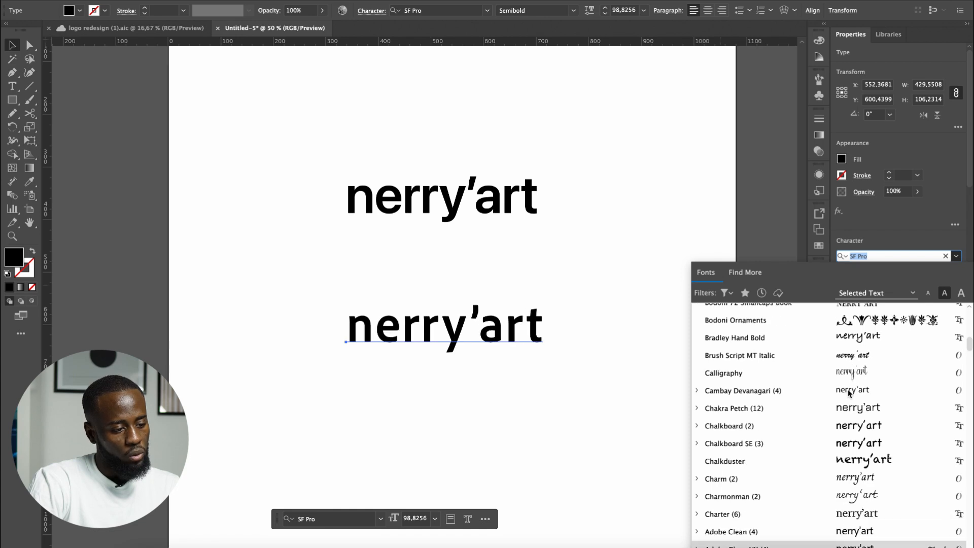
key(Down)
key(Down)
key(Down)
key(Down)
key(Down)
key(Down)
key(Down)
key(Down)
key(Down)
key(Down)
key(Return)
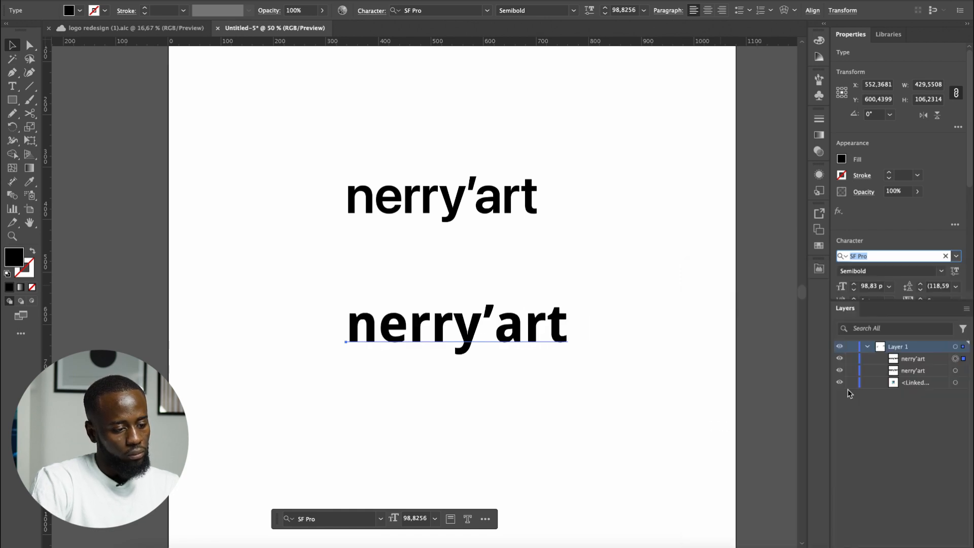
- Move the Droid Sans nerry'art text up closer to the SF Pro version and duplicate it straight down to about Y 645 px
drag(521, 354, 521, 311)
alt+shift+drag(520, 311, 505, 374)
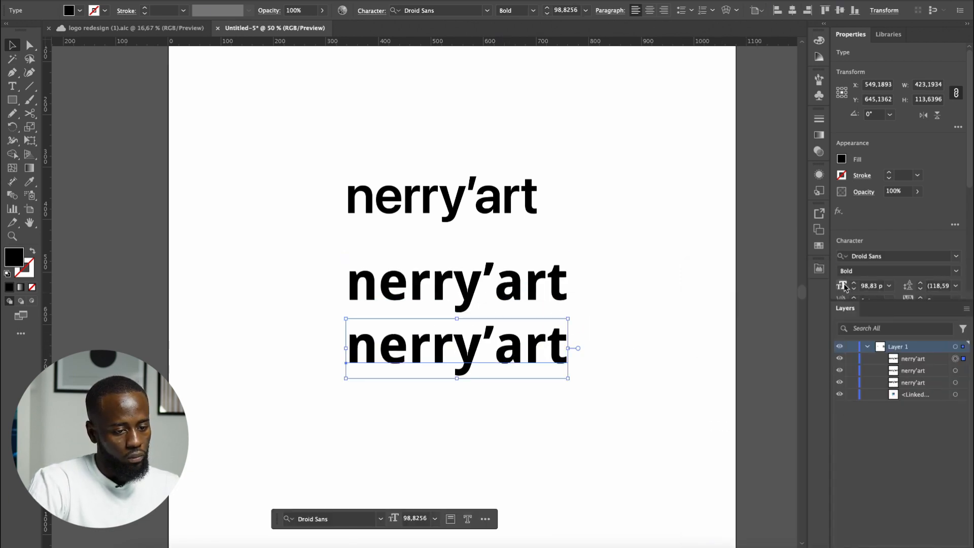
- Filter the font list for the lowest nerry'art copy to show only activated Adobe Fonts
click(950, 256)
click(959, 256)
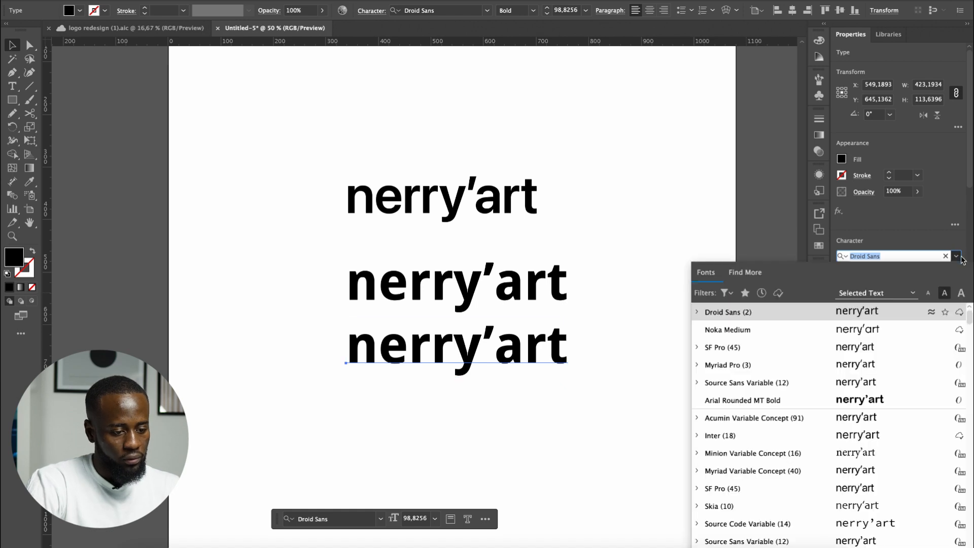
click(778, 293)
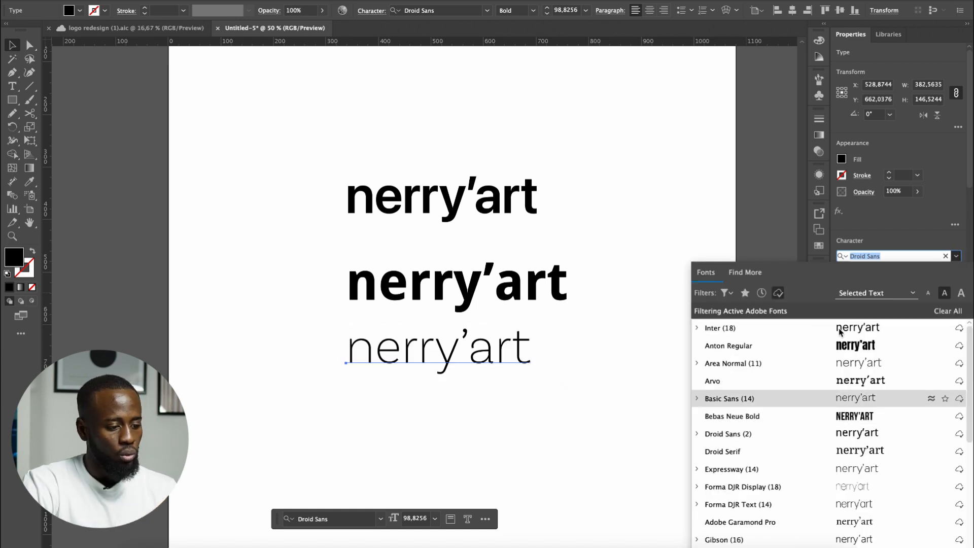
- Preview the Adobe fonts on the lowest nerry'art copy and apply Noka Medium
key(Down)
key(Down)
key(Down)
key(Down)
key(Down)
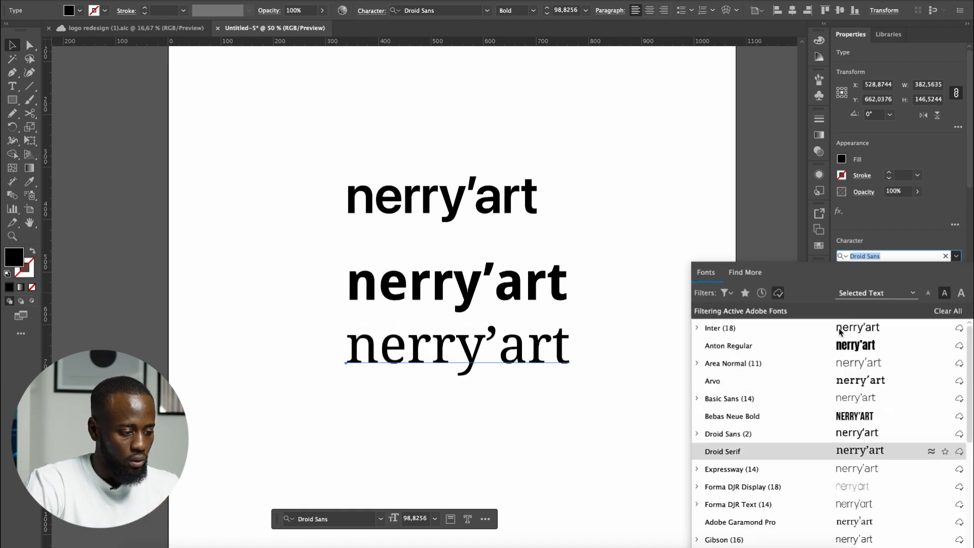
key(Up)
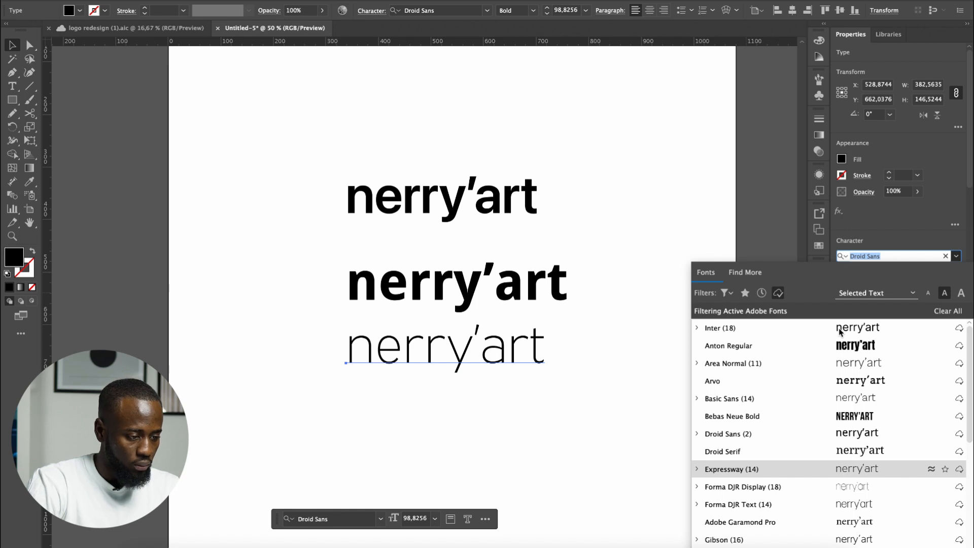
key(Down)
key(Down)
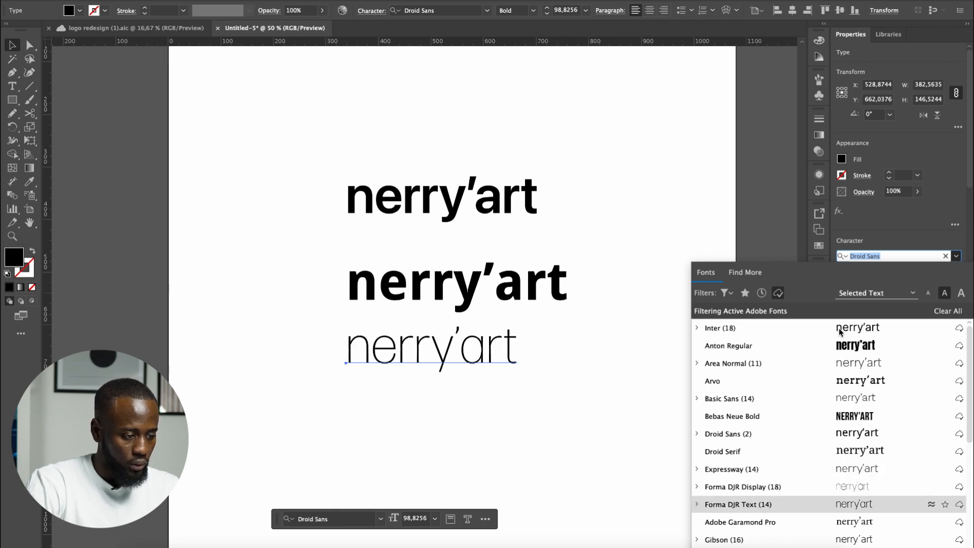
key(Down)
key(Down)
key(Down)
key(Down)
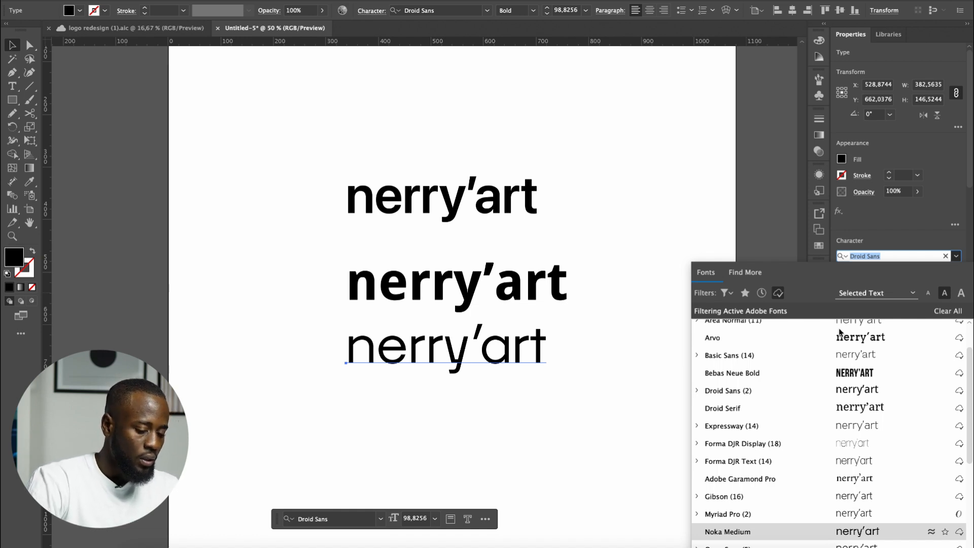
key(Return)
- Move the SF Pro and Droid Sans wordmarks up near the artboard's upper edge and the Noka Medium one to about Y 585 px
drag(580, 126, 374, 395)
drag(437, 354, 437, 334)
click(437, 249)
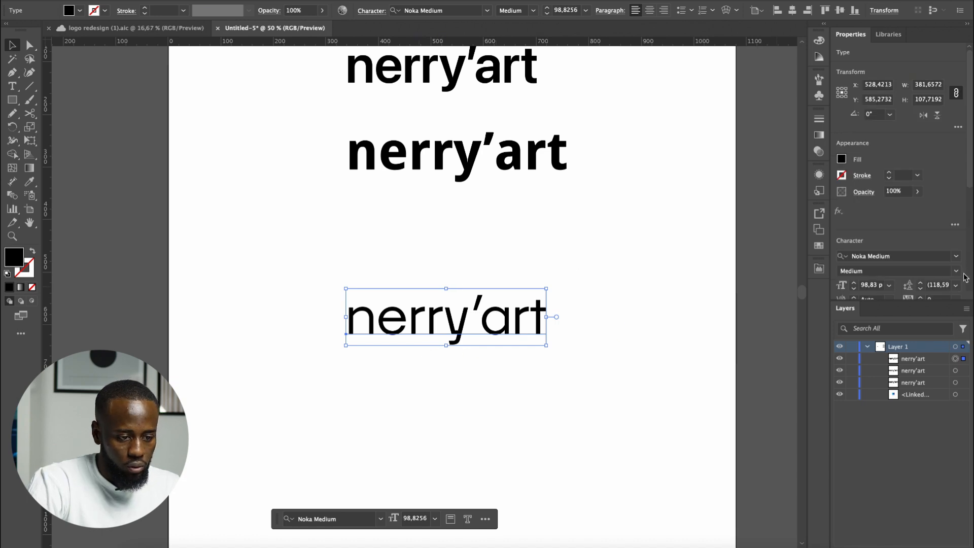
- Thicken the Noka Medium wordmark with a 4 pt stroke and compare it with the other versions
click(961, 271)
click(960, 272)
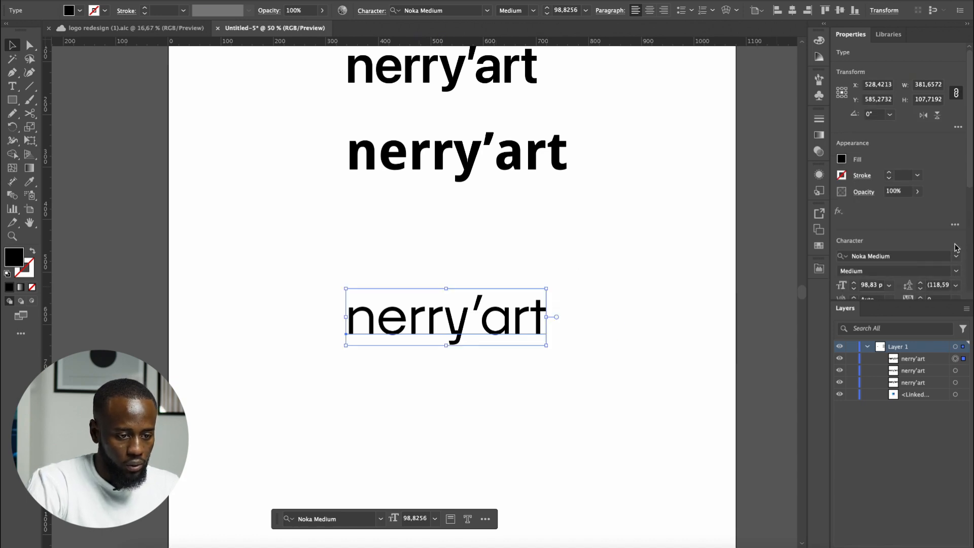
click(888, 172)
click(888, 172)
click(888, 172)
click(888, 172)
click(576, 387)
scroll(577, 387, down, 1)
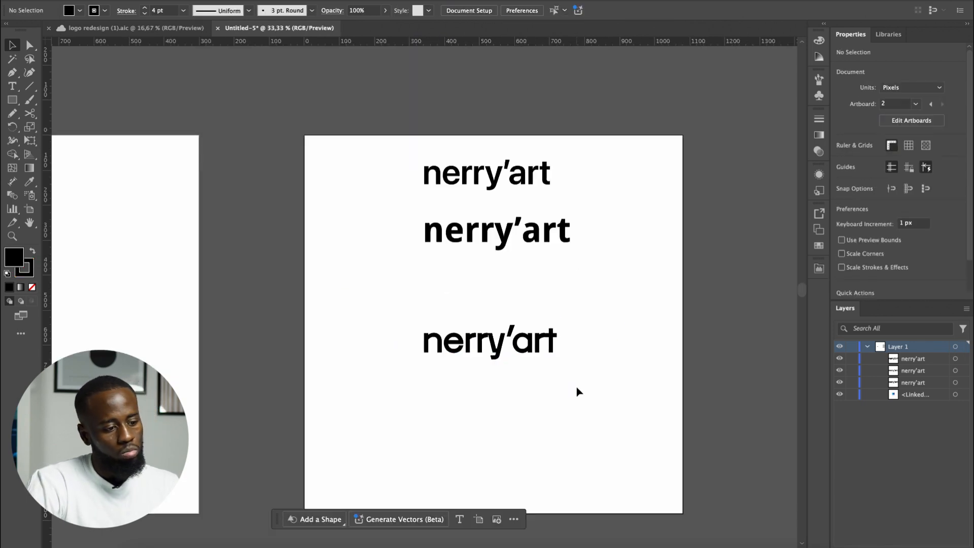
- Delete the Noka Medium wordmark and duplicate the Droid Sans one straight down to about Y 565 px
scroll(577, 387, up, 1)
drag(669, 255, 430, 372)
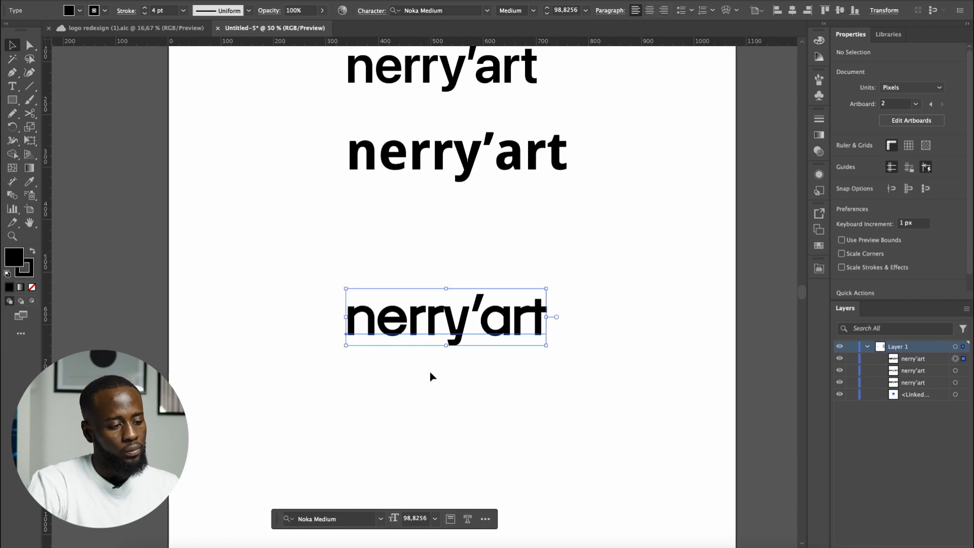
key(Delete)
key(ctrl+z)
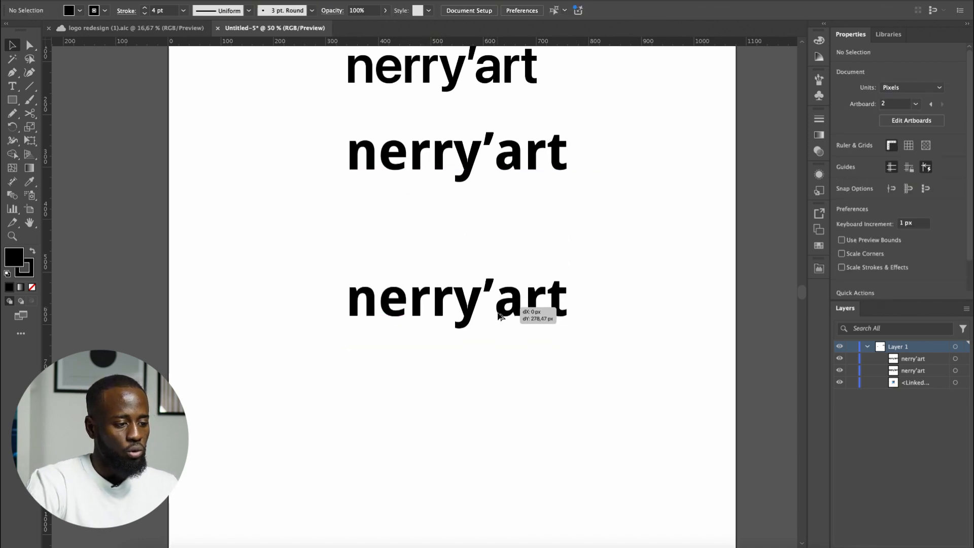
scroll(589, 287, up, 1)
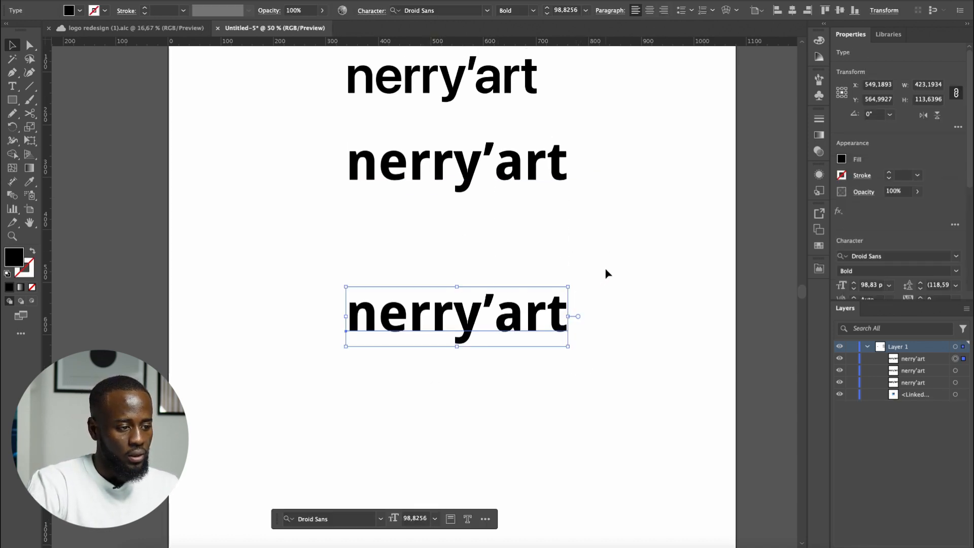
- Preview more Adobe fonts on the lowest nerry'art copy and set it to Stolzl Bold
click(957, 256)
key(Down)
key(Down)
key(Down)
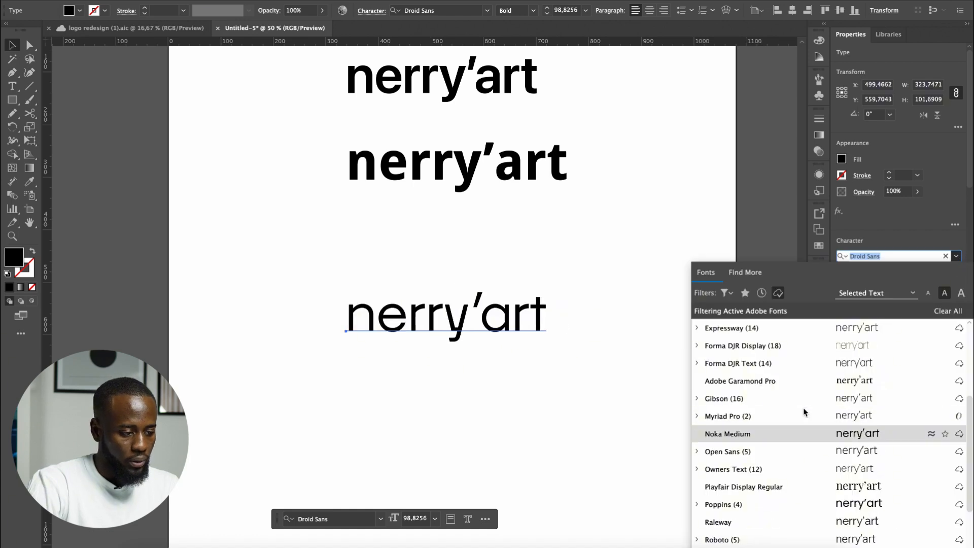
key(Down)
key(Down)
key(Down)
key(Down)
key(Down)
key(Down)
key(Down)
key(Down)
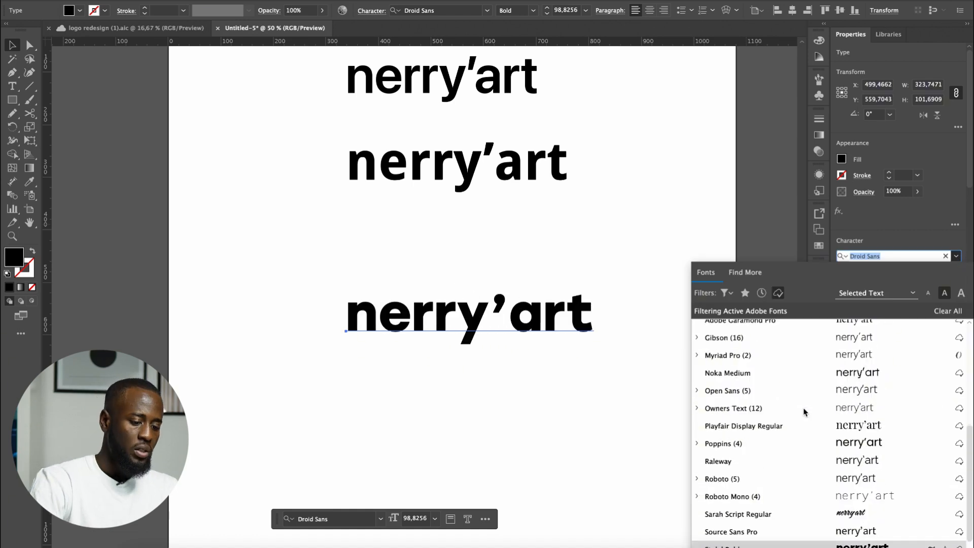
key(Return)
click(539, 418)
scroll(539, 418, down, 1)
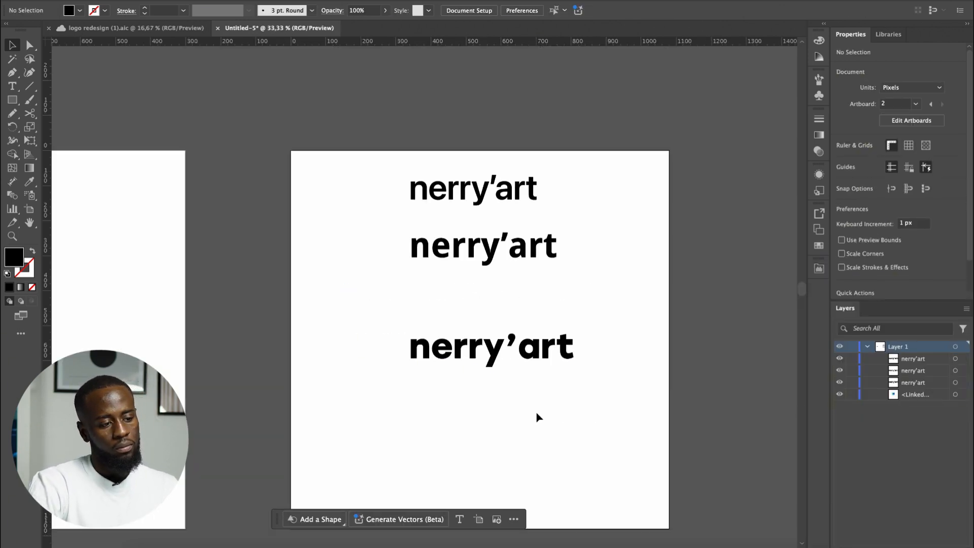
scroll(539, 417, up, 1)
scroll(533, 348, up, 1)
- Convert the Stolzl Bold wordmark to outlines and place it at about Y 598 px below the Droid Sans version
drag(505, 315, 503, 271)
click(359, 374)
click(460, 297)
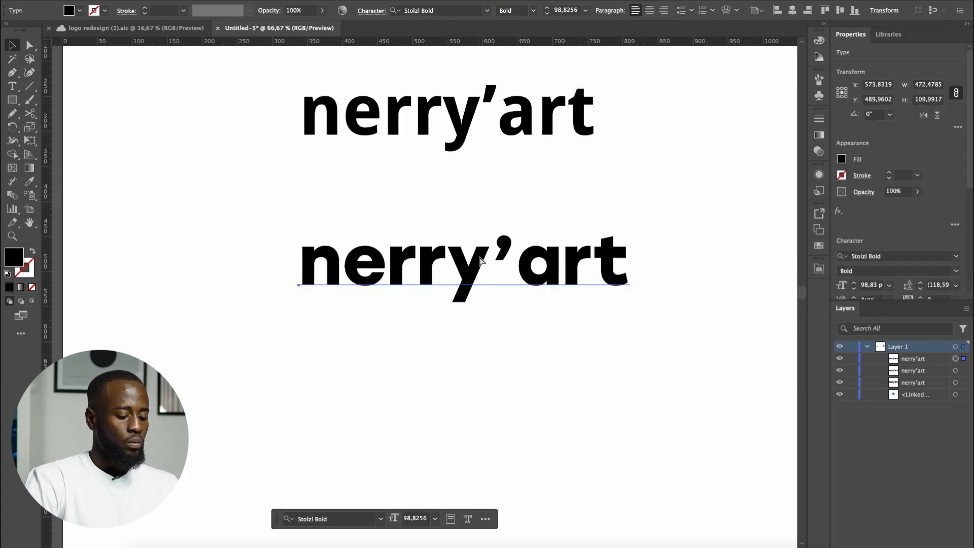
key(super+shift+o)
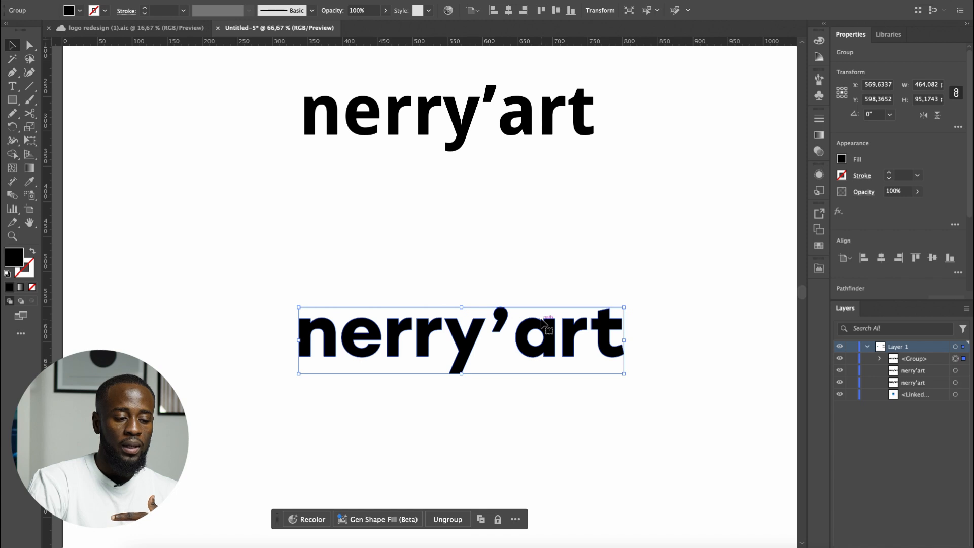
click(619, 261)
scroll(634, 263, down, 1)
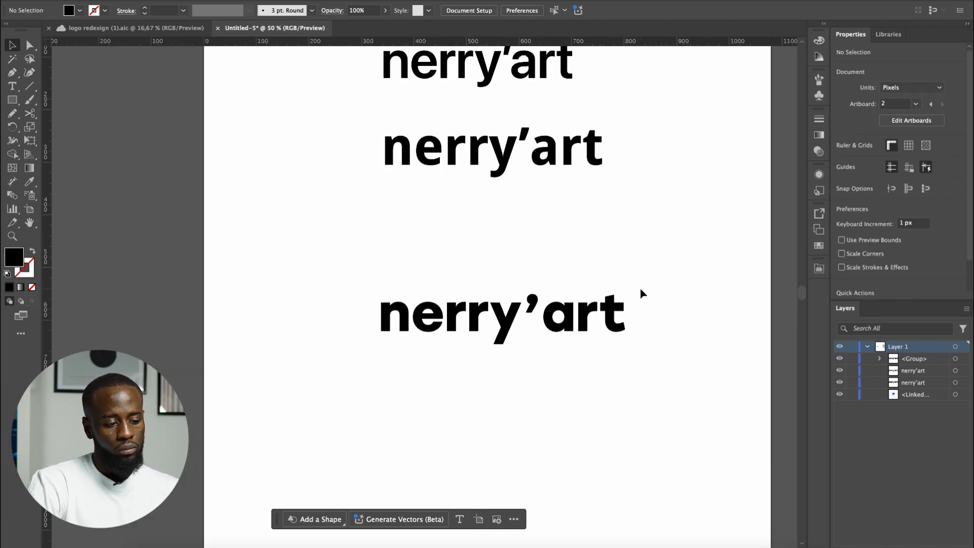
scroll(642, 295, down, 1)
scroll(621, 304, up, 1)
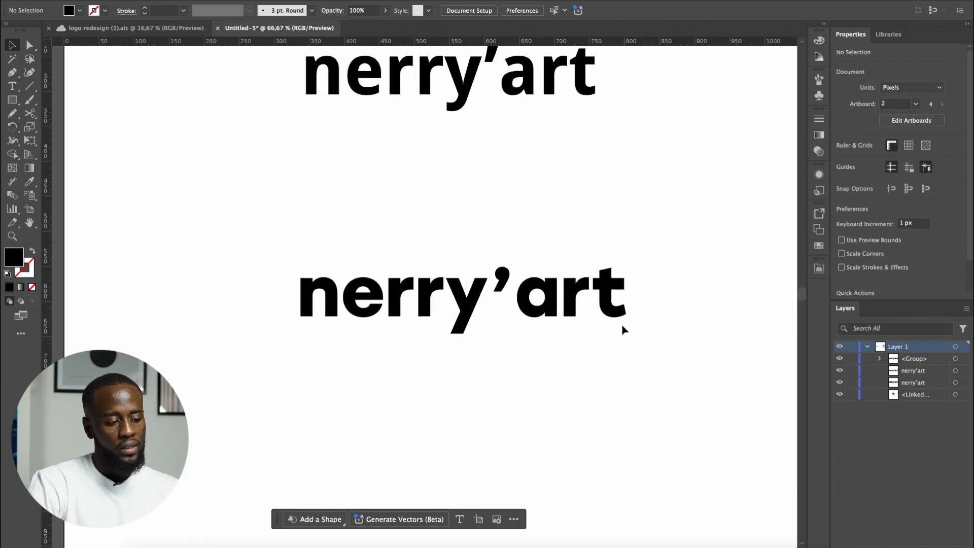
click(343, 296)
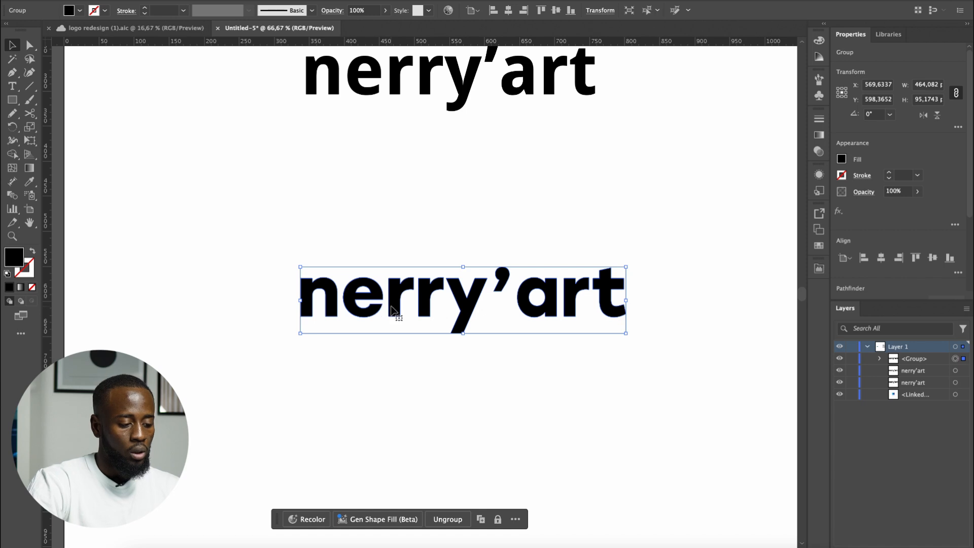
click(385, 345)
scroll(462, 341, down, 3)
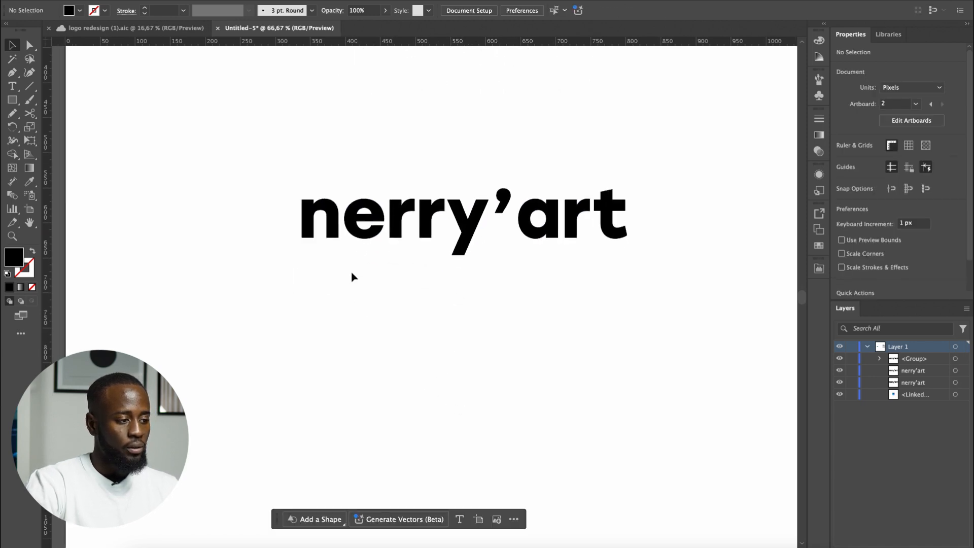
- Choose the Pencil tool and set its fidelity fully to Smooth
click(12, 72)
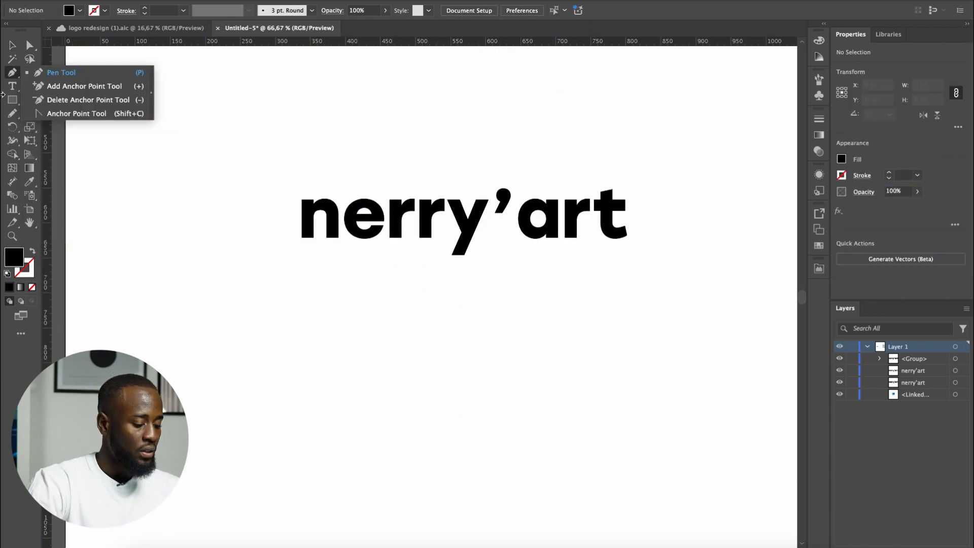
click(13, 113)
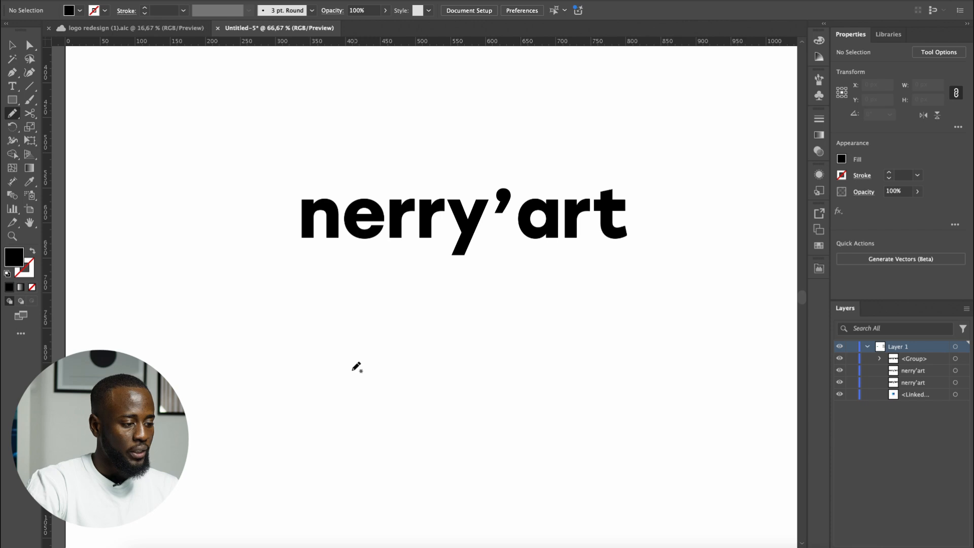
scroll(352, 364, down, 1)
scroll(357, 379, down, 5)
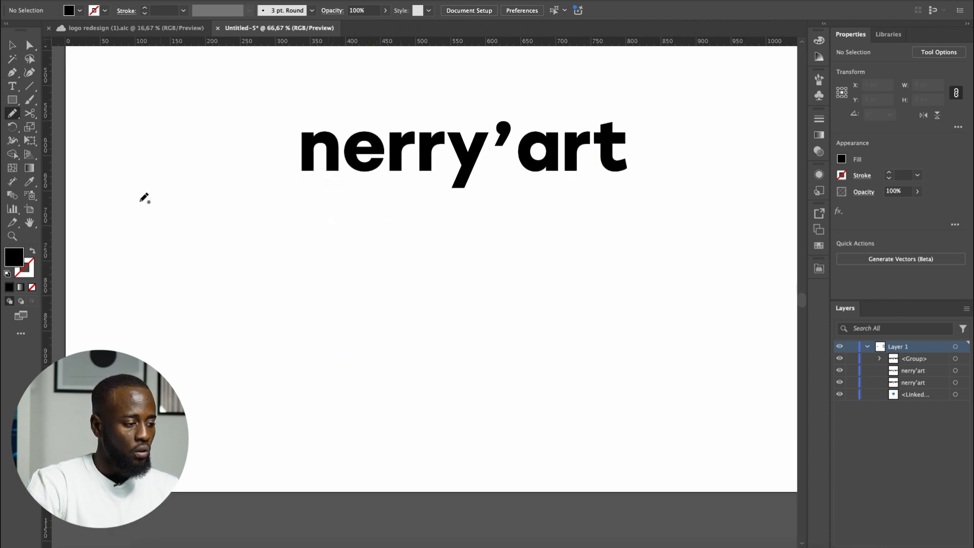
double_click(12, 114)
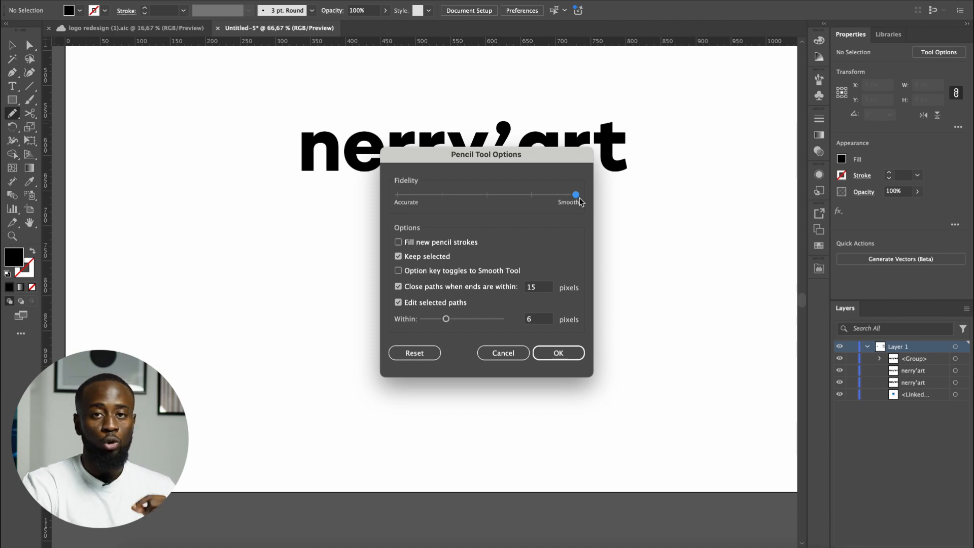
click(571, 354)
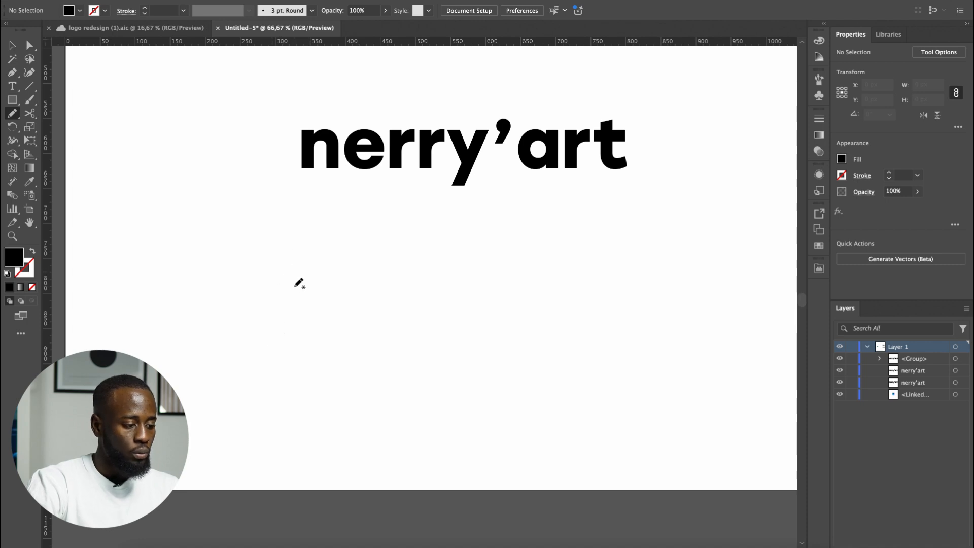
- Draw a looping freehand lowercase n about 114 by 96 px below the wordmark and give it a 6 pt stroke
mouse_move(318, 308)
mouse_down()
mouse_move(347, 341)
mouse_move(335, 339)
mouse_move(335, 306)
mouse_move(363, 291)
mouse_move(374, 347)
mouse_move(400, 345)
mouse_up()
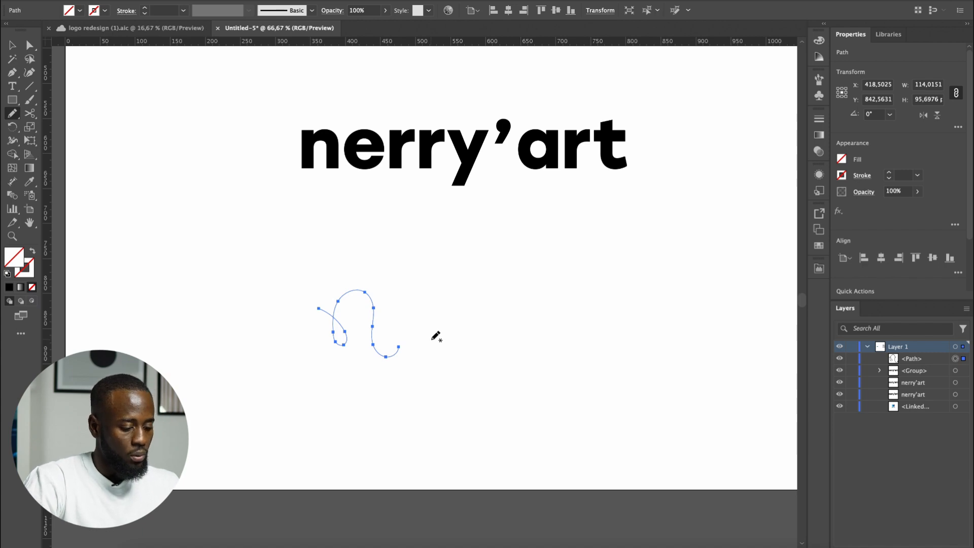
key(v)
click(889, 172)
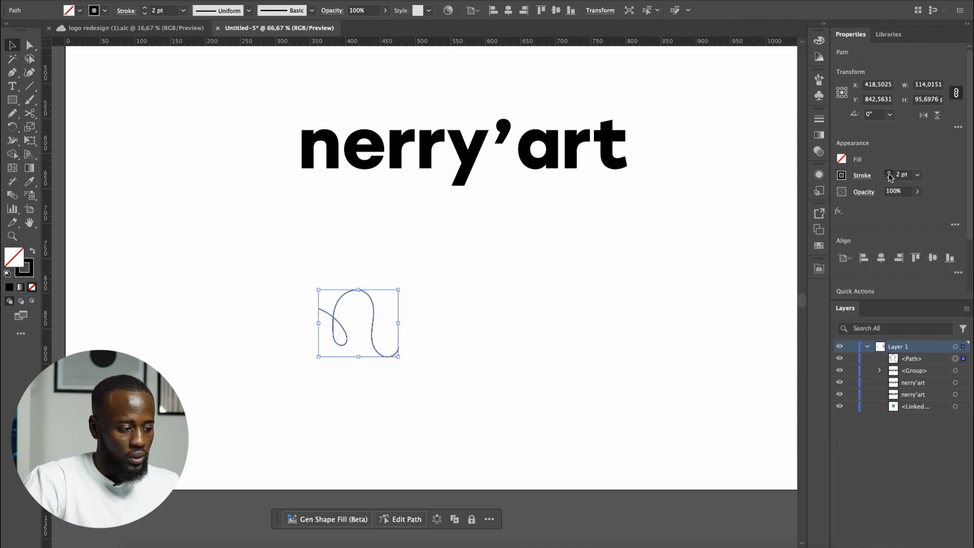
click(889, 172)
click(889, 173)
click(889, 172)
click(889, 172)
click(888, 172)
click(560, 380)
- Move the handwritten n about 200 px left and draw a second looping n about 100 by 79 px beside it
drag(329, 327, 189, 327)
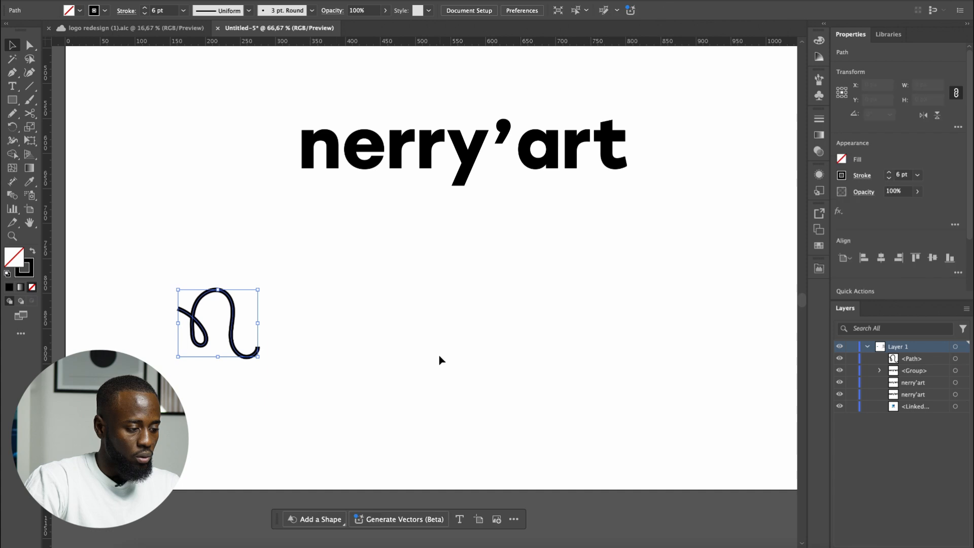
click(394, 329)
click(13, 113)
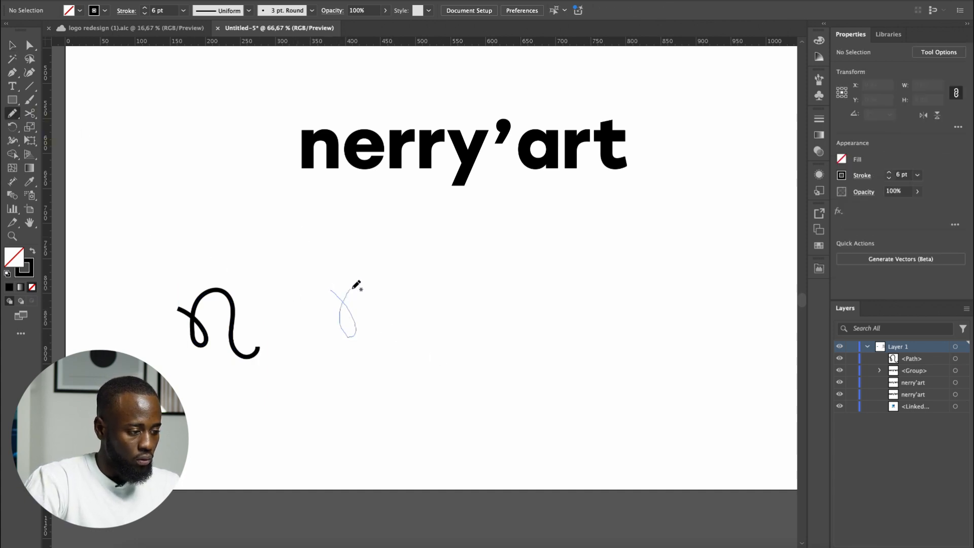
mouse_move(377, 306)
mouse_down()
mouse_move(372, 334)
mouse_move(410, 321)
mouse_up()
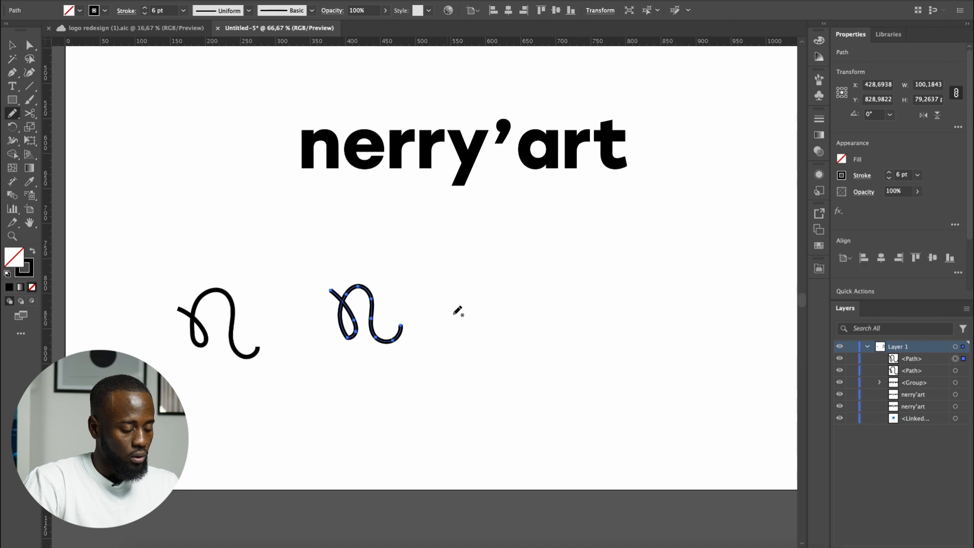
drag(507, 329, 499, 285)
key(ctrl+z)
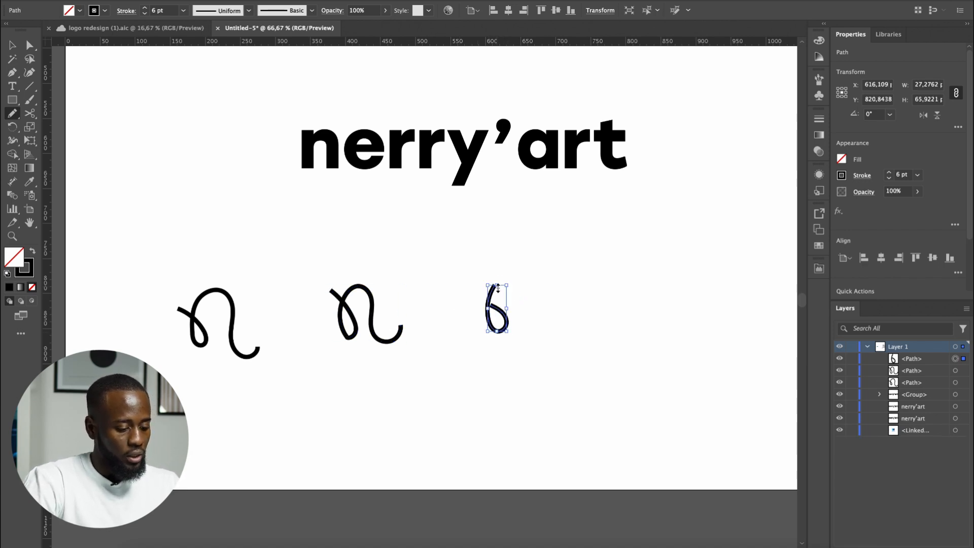
key(ctrl+z)
mouse_move(486, 321)
mouse_down()
mouse_move(483, 334)
mouse_move(478, 310)
mouse_up()
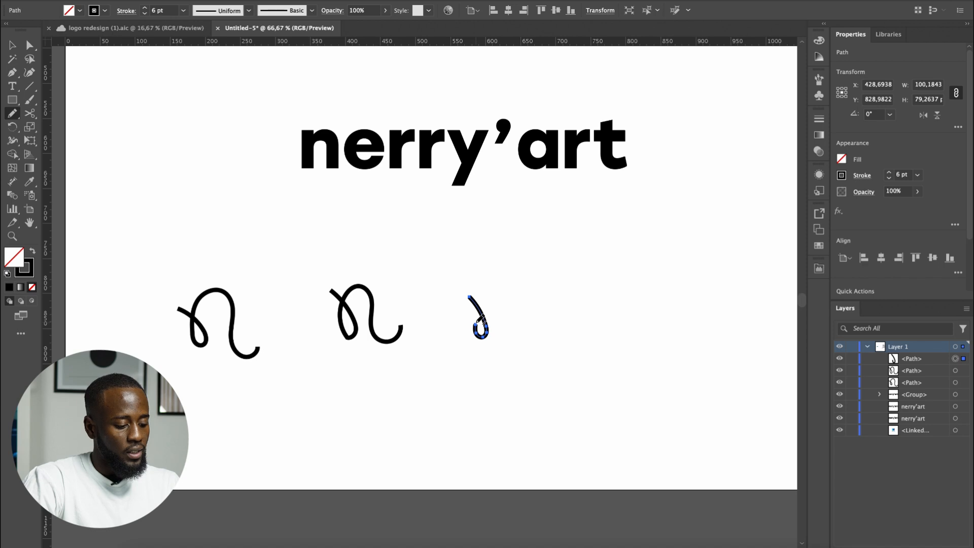
key(ctrl+z)
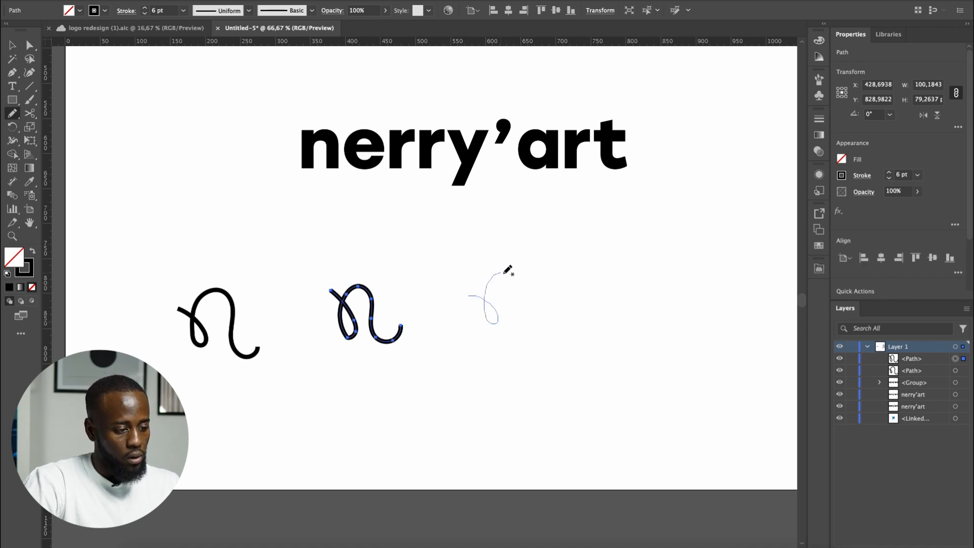
- Draw a third looping freehand n about 78 by 72 px to the right of the second one
drag(513, 314, 524, 302)
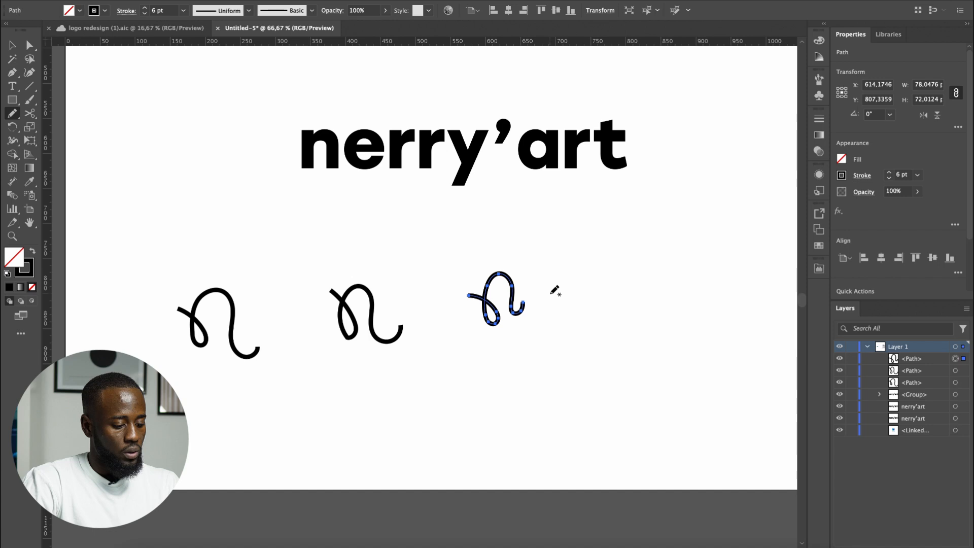
- Move the third looping n down and left so it sits below the second one
key(v)
click(551, 293)
double_click(515, 300)
double_click(453, 357)
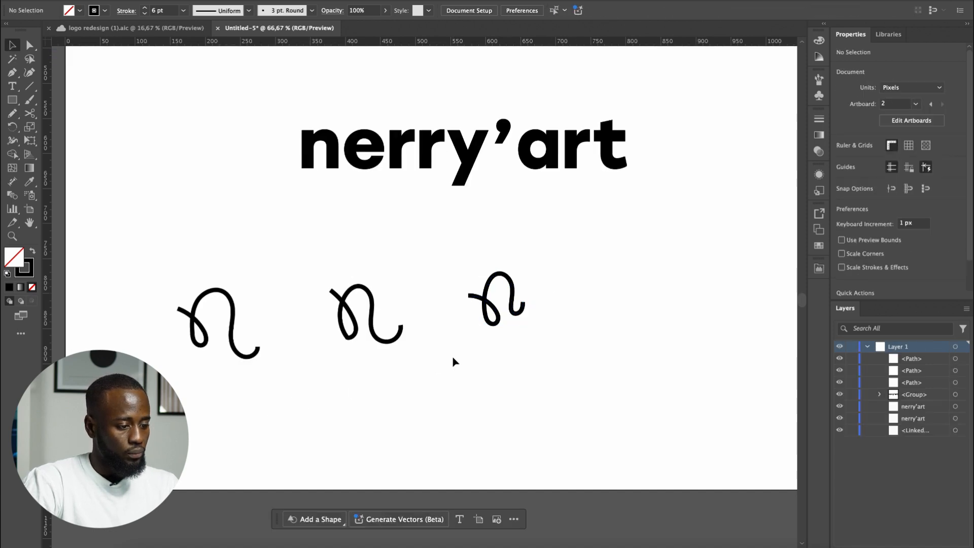
drag(487, 321, 314, 407)
click(500, 329)
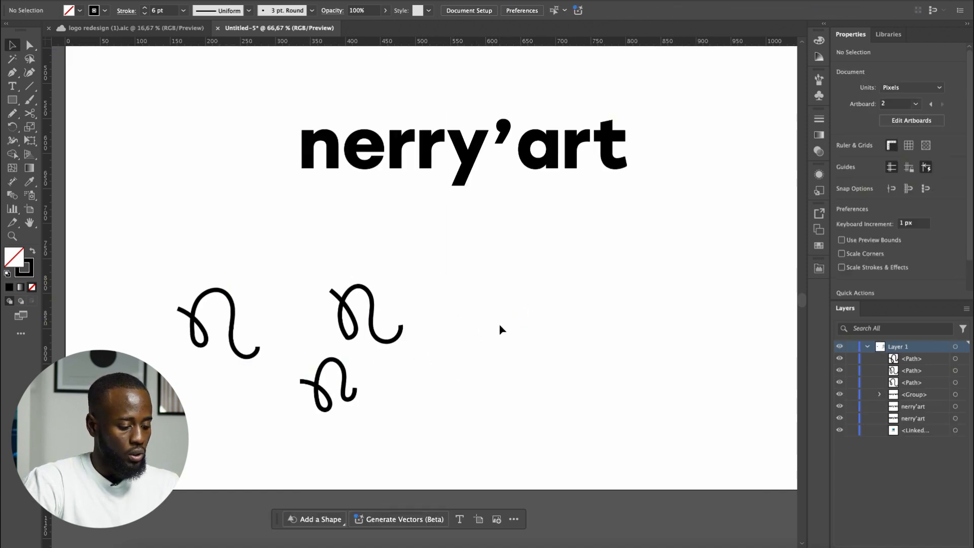
- Draw a fourth looping freehand n placed beside the third, and a fifth about 127 by 80 px on the wordmark's lower right
click(8, 111)
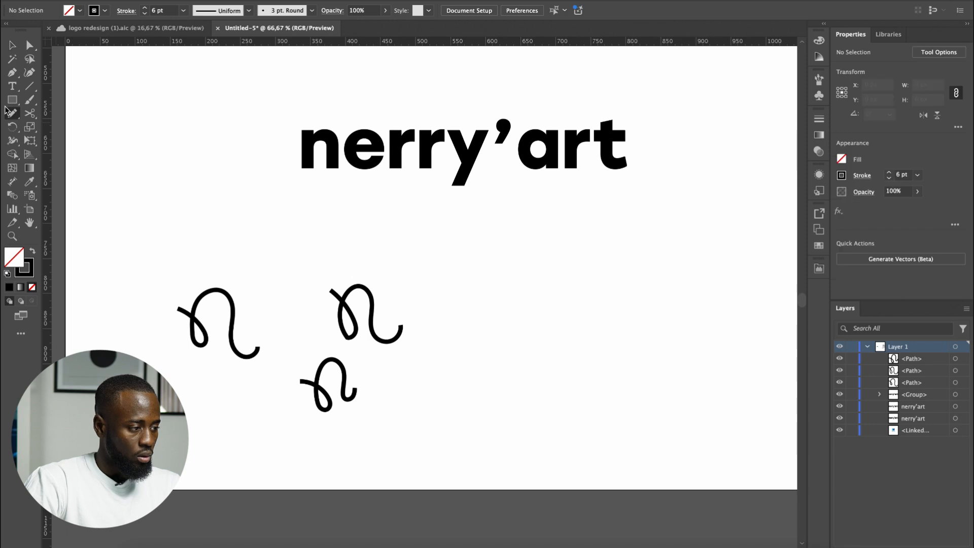
mouse_move(454, 292)
mouse_down()
mouse_move(477, 311)
mouse_move(477, 333)
mouse_move(478, 299)
mouse_move(502, 286)
mouse_move(510, 310)
mouse_up()
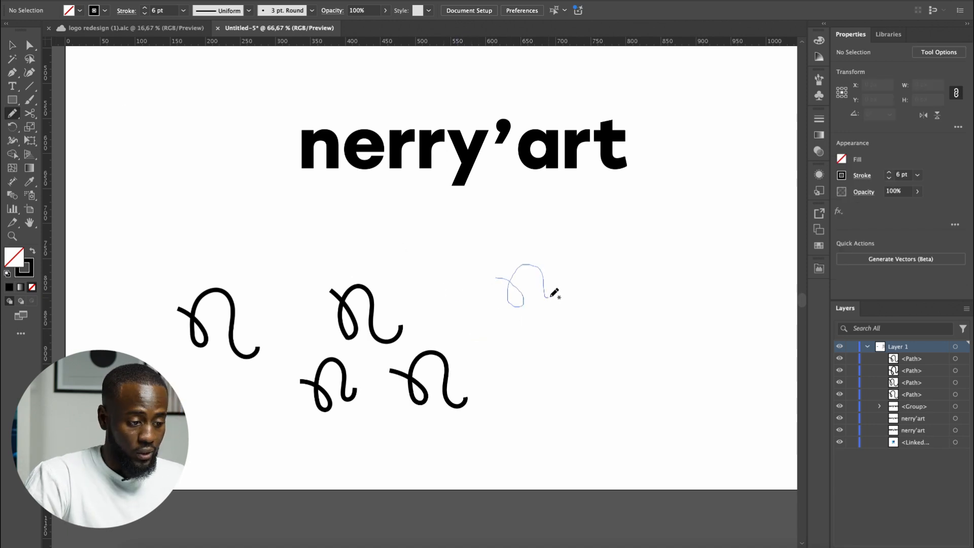
drag(554, 293, 556, 292)
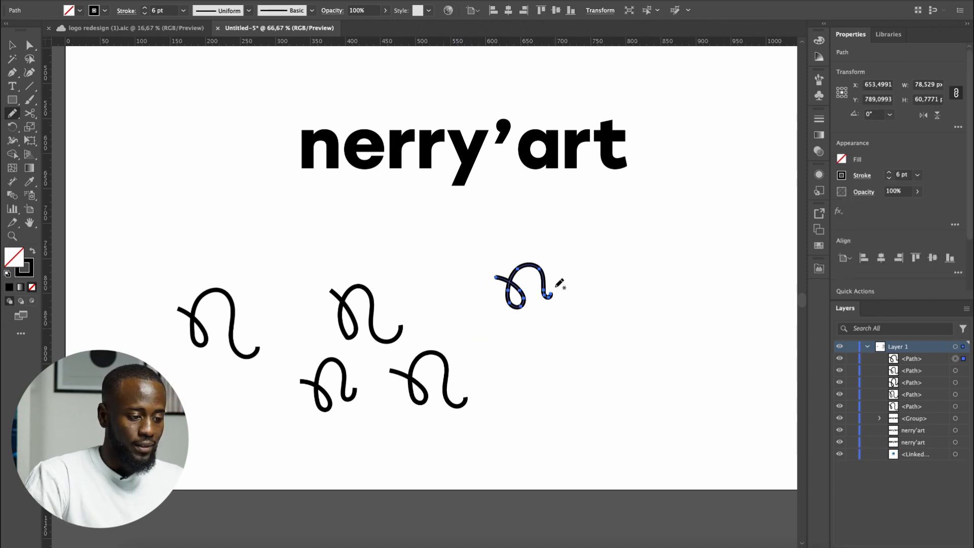
key(ctrl+z)
mouse_move(505, 271)
mouse_down()
mouse_move(540, 307)
mouse_move(533, 325)
mouse_move(520, 286)
mouse_move(545, 269)
mouse_move(564, 301)
mouse_move(593, 303)
mouse_up()
key(v)
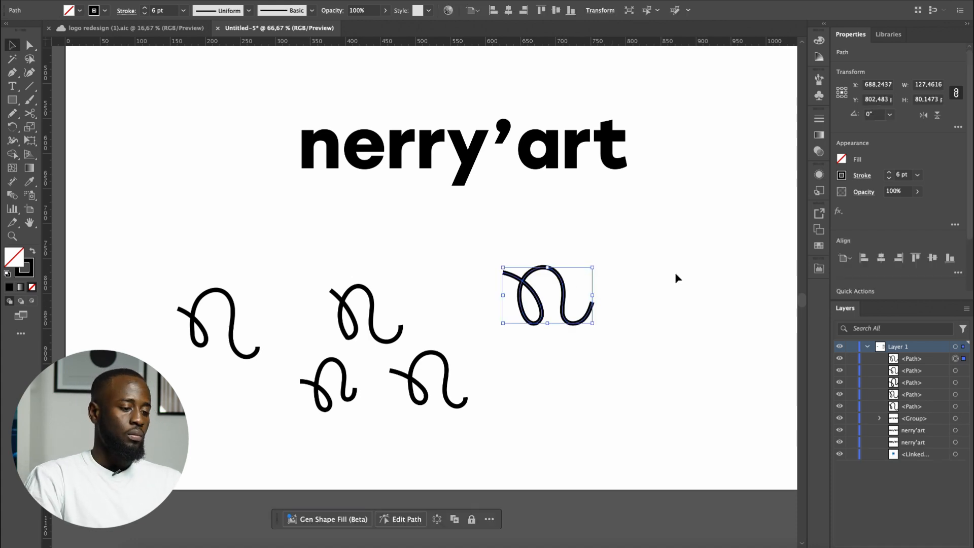
click(674, 276)
- Shift all the looping n sketches except the first one slightly right and down together
scroll(668, 276, down, 1)
scroll(668, 276, up, 1)
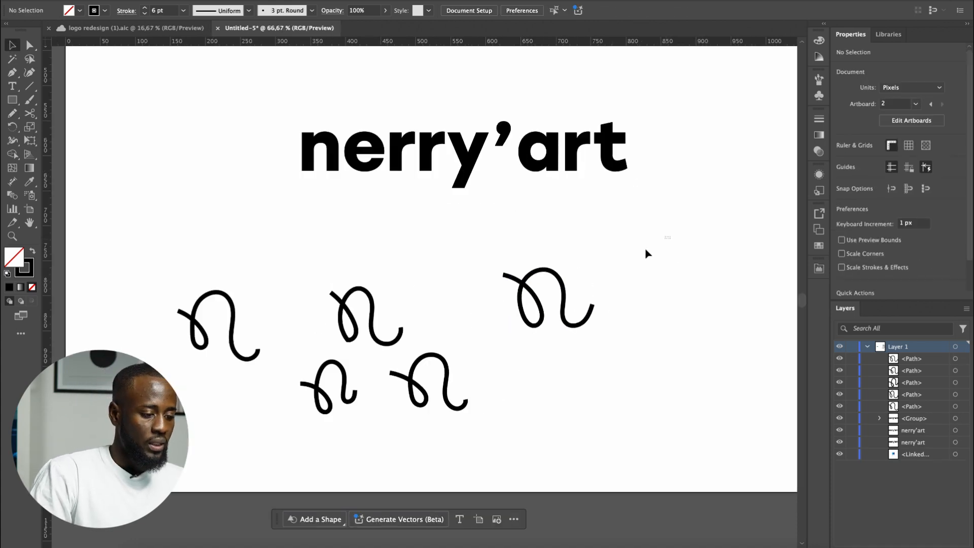
click(590, 308)
shift+click(458, 405)
shift+click(315, 405)
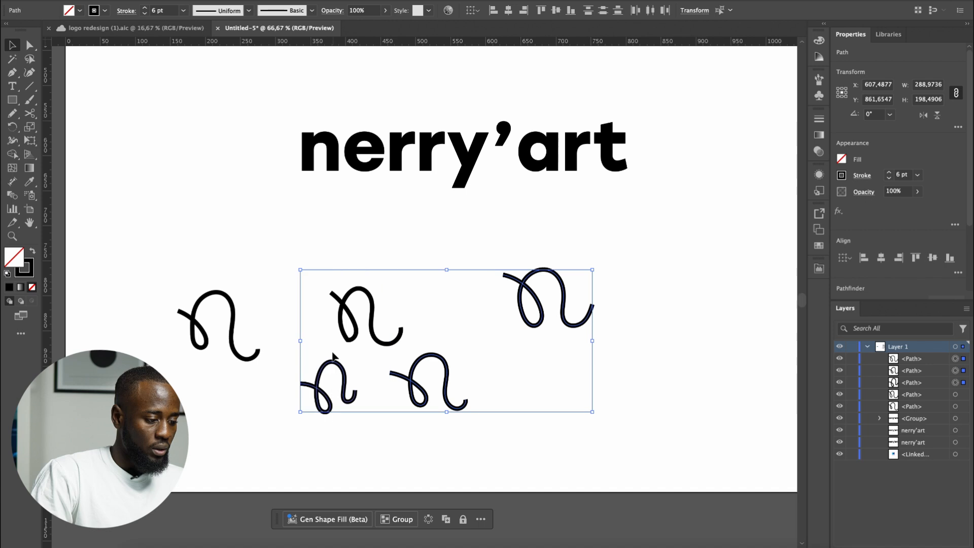
drag(344, 301, 372, 327)
click(343, 286)
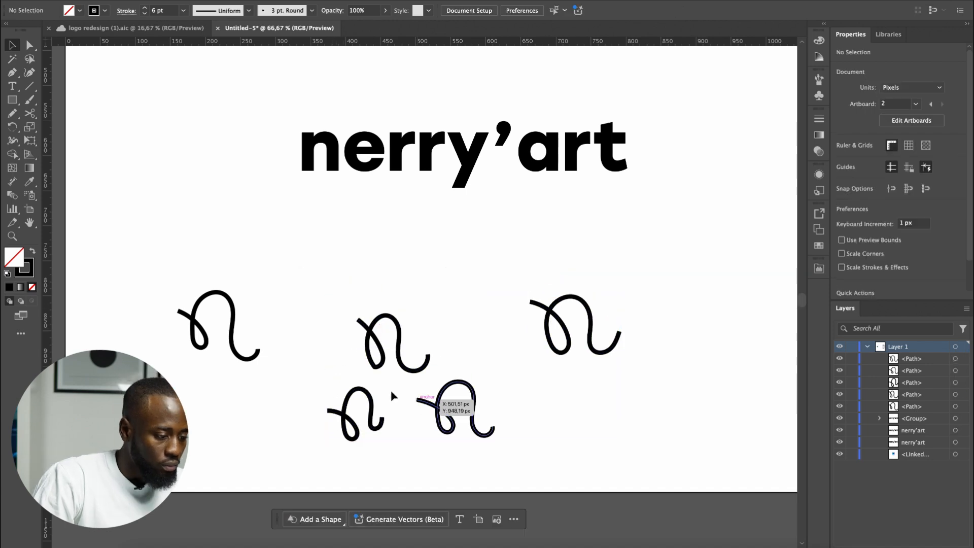
- Delete the first and second looping n sketches from the upper row
drag(409, 303, 340, 339)
key(Delete)
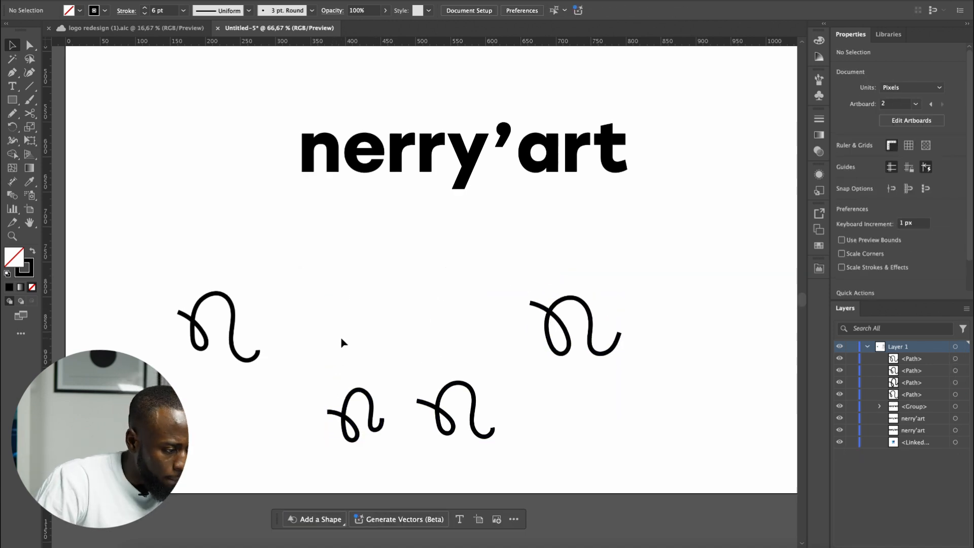
scroll(281, 344, up, 1)
drag(300, 275, 166, 346)
key(Delete)
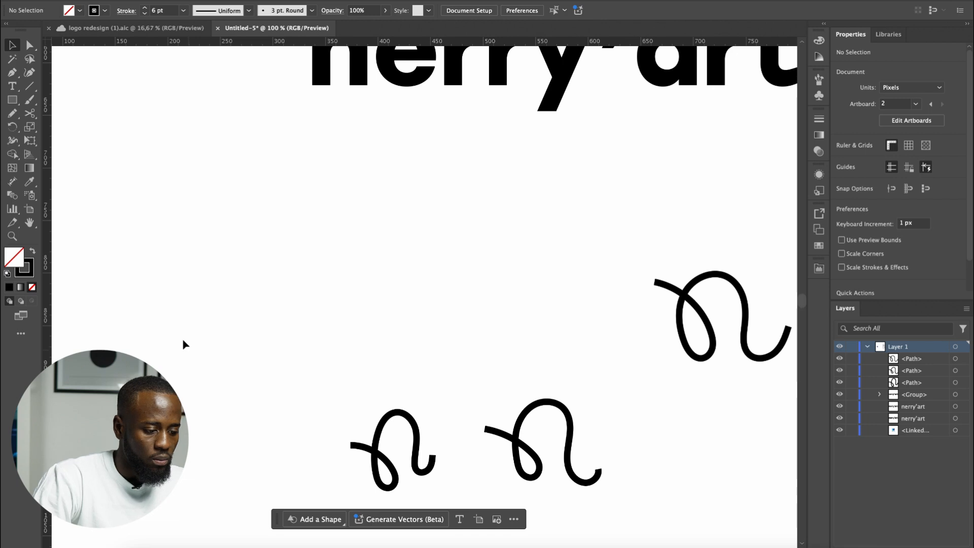
- Move the two lower looping n sketches straight up to form a row with the widest one
scroll(182, 342, down, 1)
drag(246, 330, 472, 454)
drag(444, 392, 445, 315)
- Set the stroke weight of all three remaining looping n sketches to 19 pt
drag(702, 256, 325, 355)
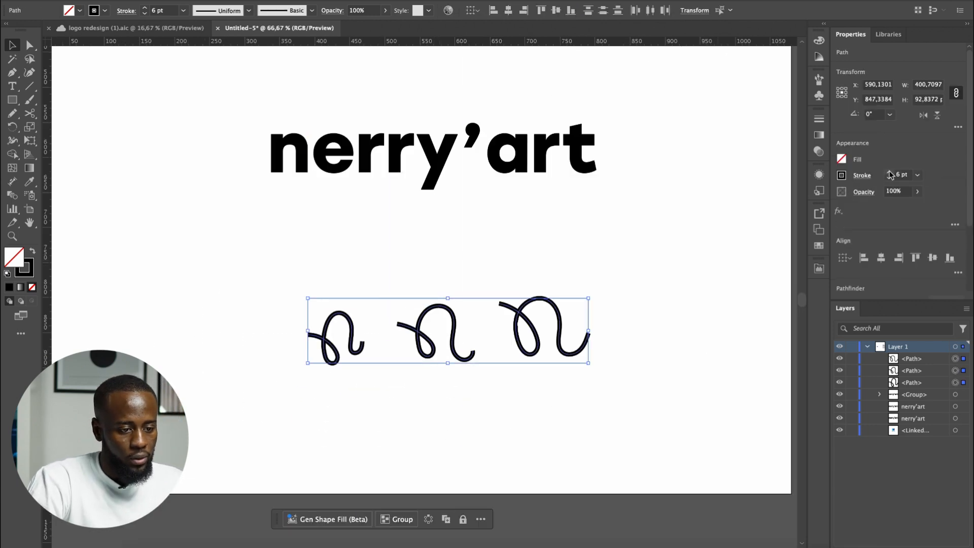
scroll(888, 173, up, 13)
click(629, 272)
scroll(628, 272, down, 1)
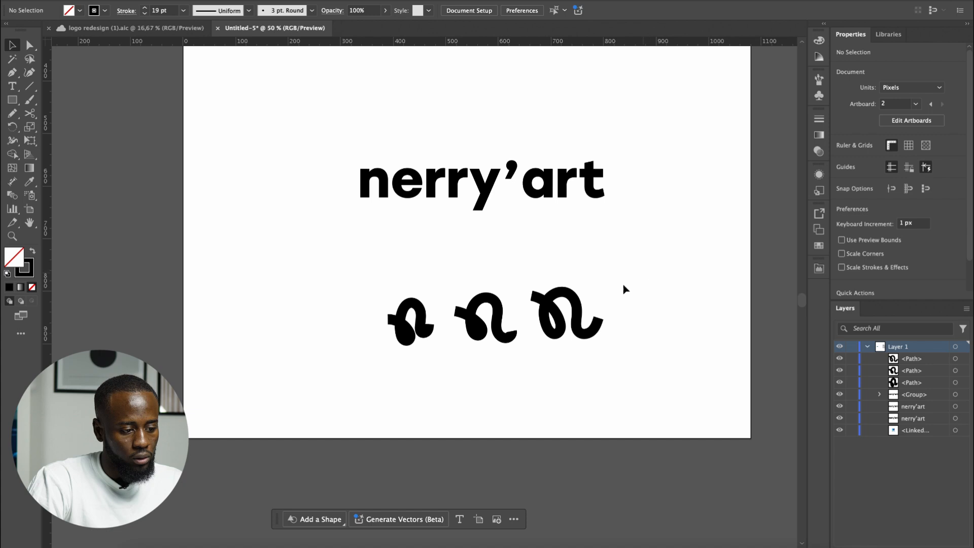
- Ungroup the outlined nerry'art wordmark and place a copy of its r in the empty space below
click(410, 320)
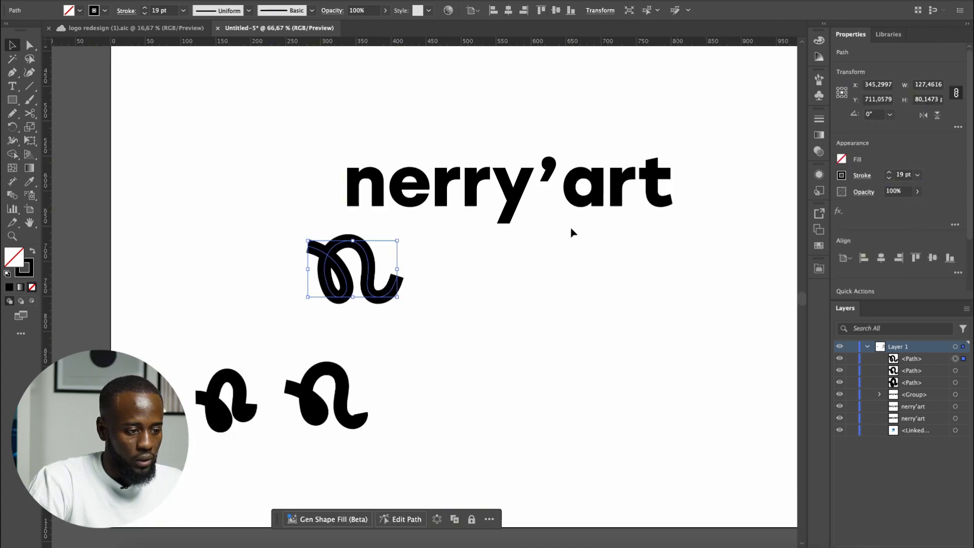
scroll(523, 231, up, 1)
click(396, 172)
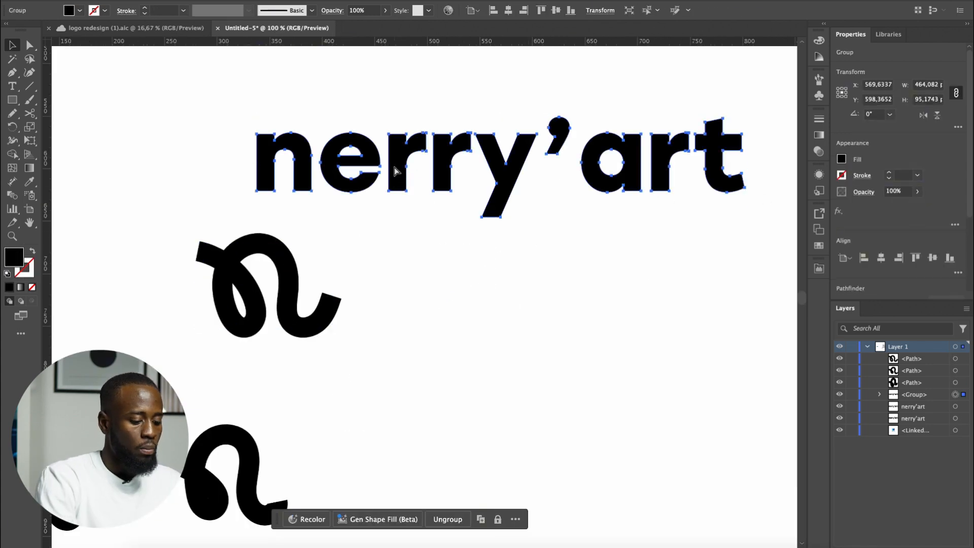
key(ctrl+shift+g)
click(461, 352)
drag(393, 177, 491, 387)
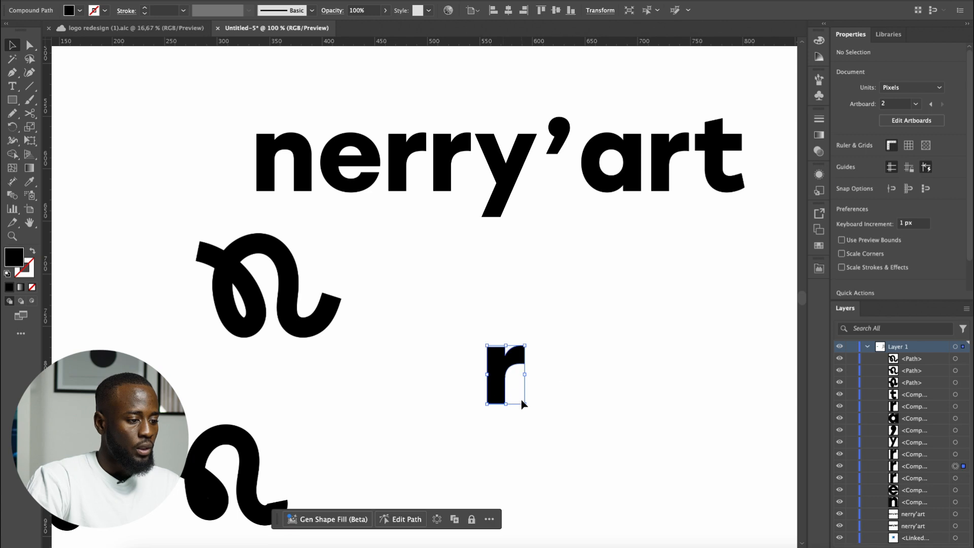
- Scale the largest looped n down to about 87 px wide near the copied r and set its stroke to 14 pt
mouse_move(298, 329)
mouse_down()
mouse_move(413, 408)
mouse_move(457, 398)
mouse_move(444, 390)
mouse_up()
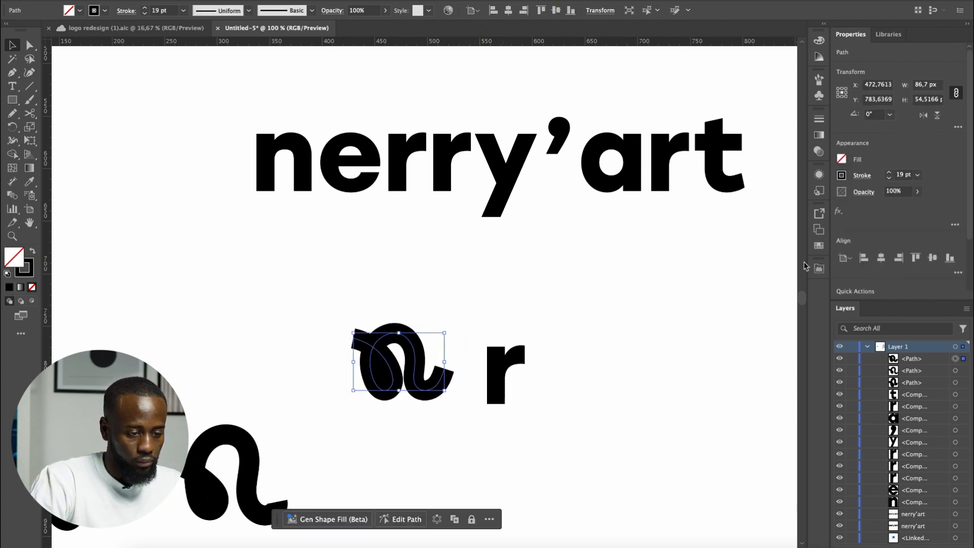
click(889, 179)
click(889, 179)
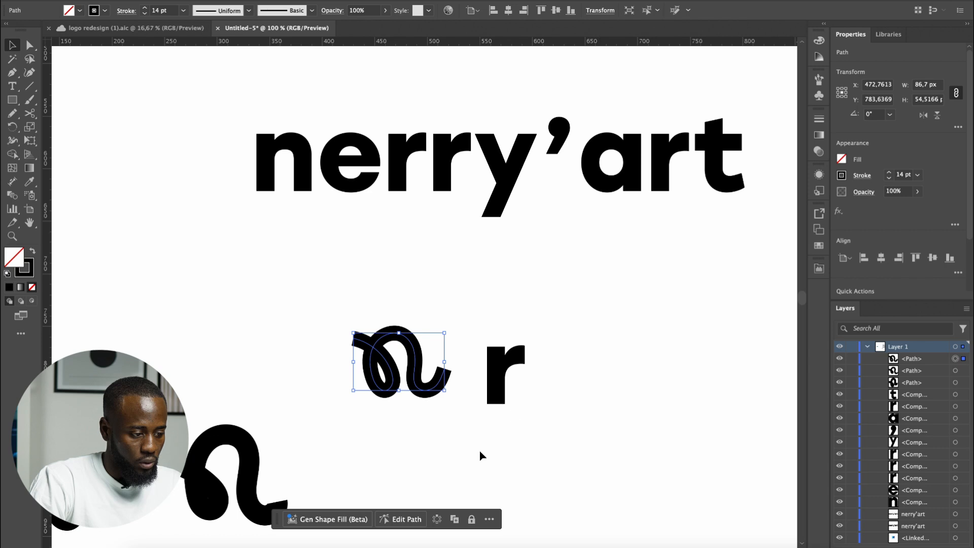
- Move the looped n close to the left of the copied r, with their baselines roughly level
click(412, 392)
drag(432, 395, 460, 409)
click(613, 400)
- Compare the looped n's thickness with the r's stem and set the n's stroke to 16 pt
scroll(611, 396, down, 1)
scroll(548, 395, up, 4)
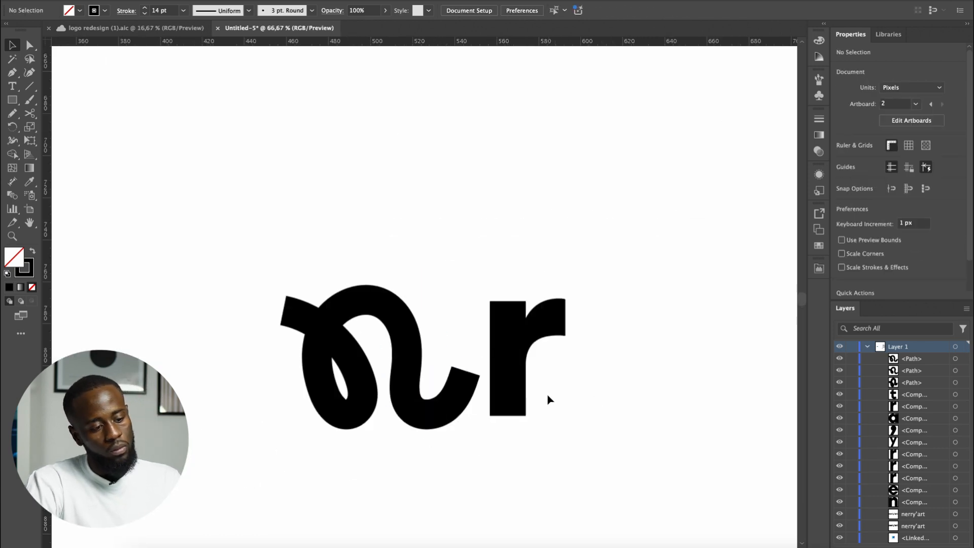
scroll(421, 399, up, 2)
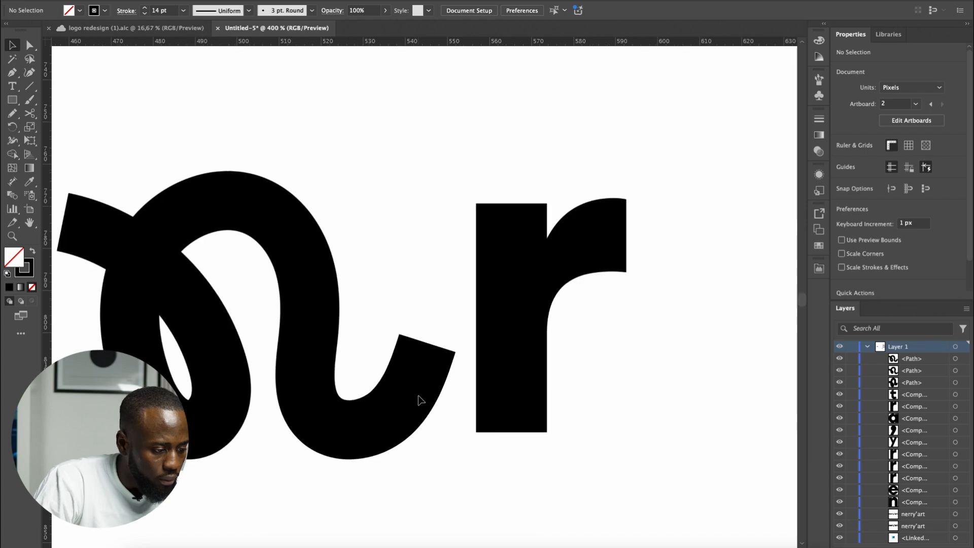
scroll(437, 394, up, 2)
click(406, 390)
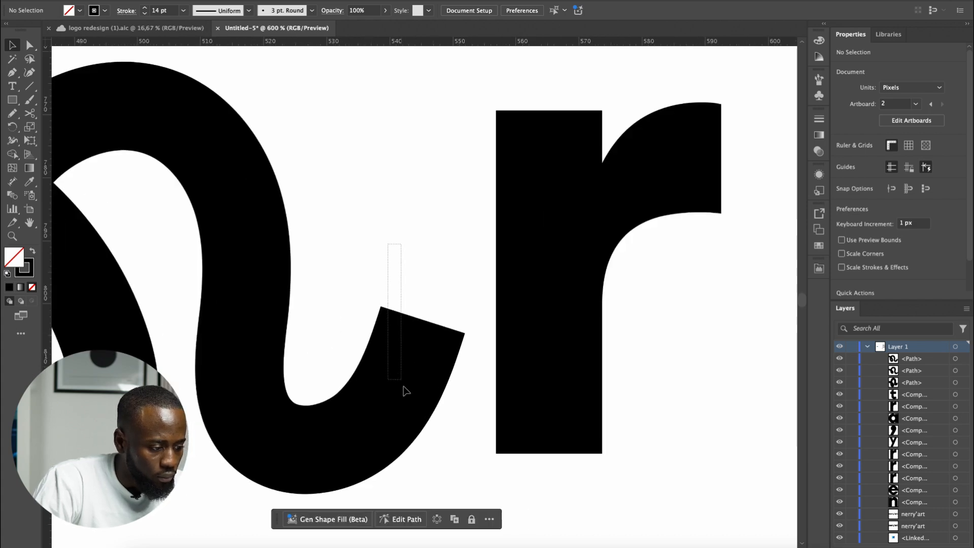
scroll(442, 371, down, 2)
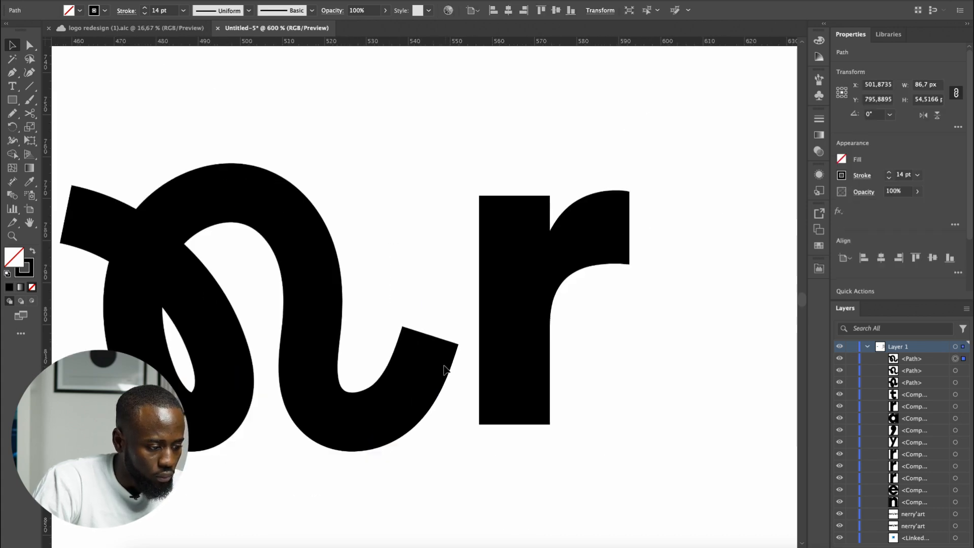
click(888, 173)
click(888, 173)
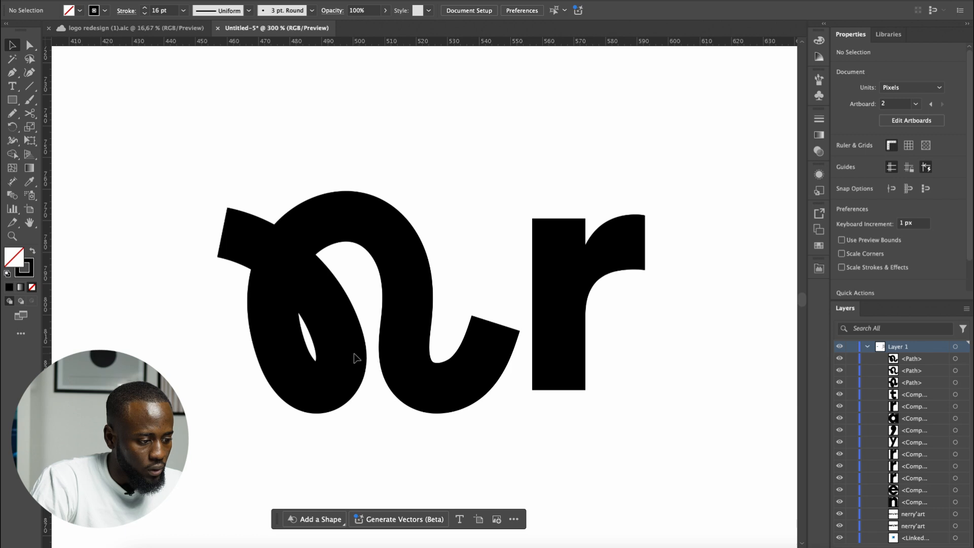
- Delete the two anchor points on the right side of the n's loop with the Pen tool
key(a)
drag(359, 283, 314, 323)
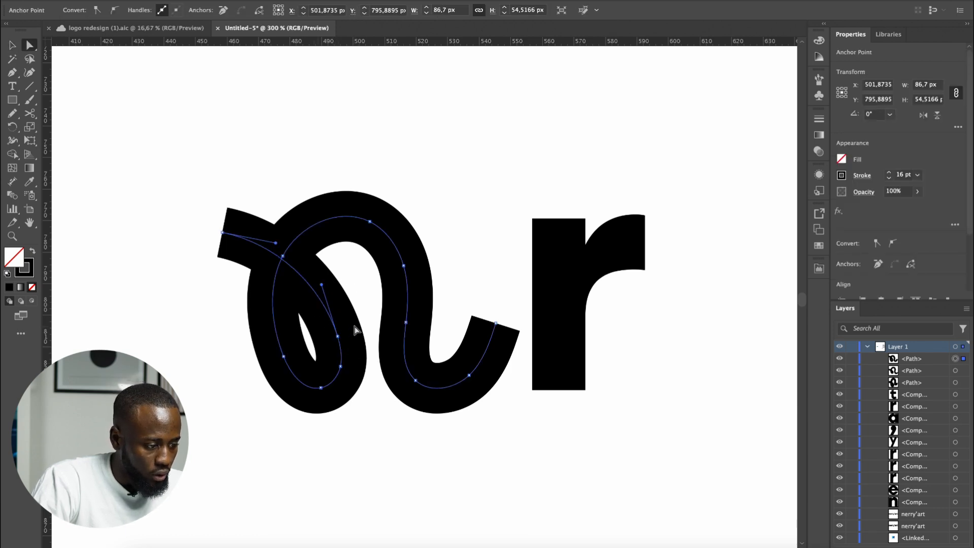
click(338, 337)
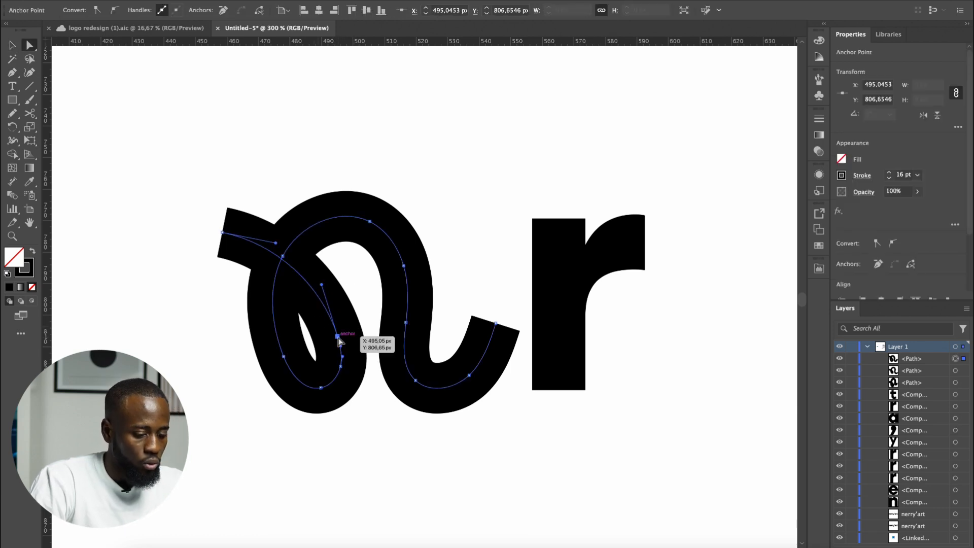
key(p)
click(338, 337)
click(340, 366)
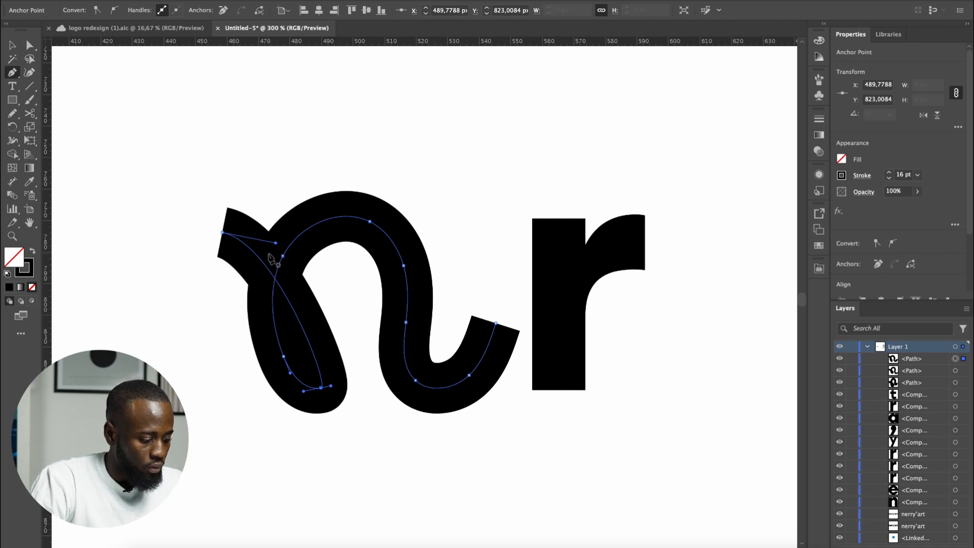
- Reshape the n's loop into a rounder curve by extending the handles of its start and bottom anchors
drag(278, 246, 398, 281)
drag(330, 386, 352, 386)
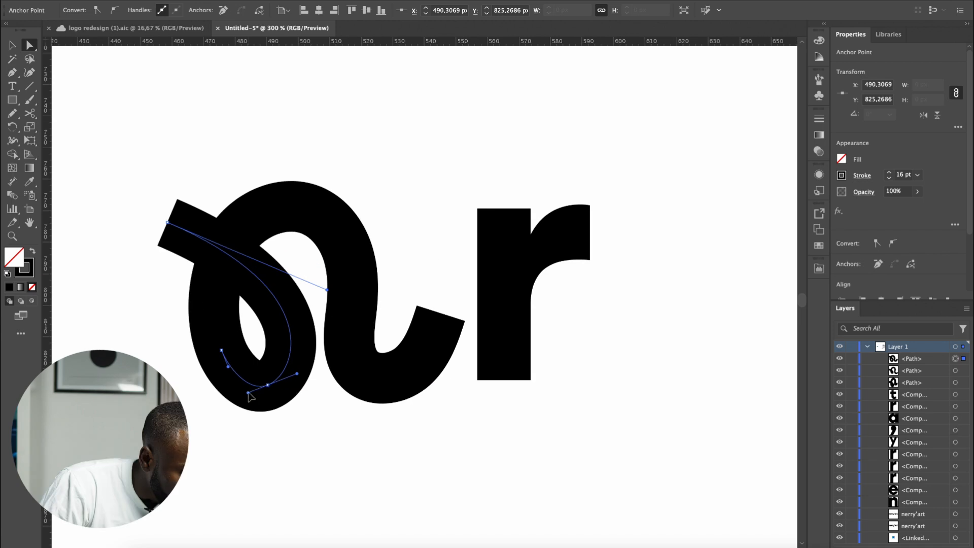
drag(289, 383, 299, 382)
scroll(257, 389, down, 1)
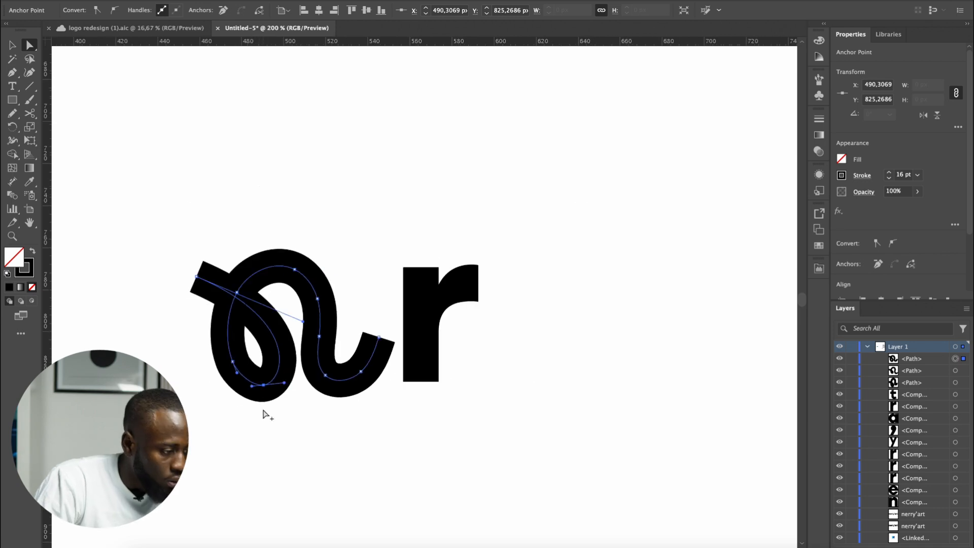
- Set the looped n's stroke to 10 pt
key(v)
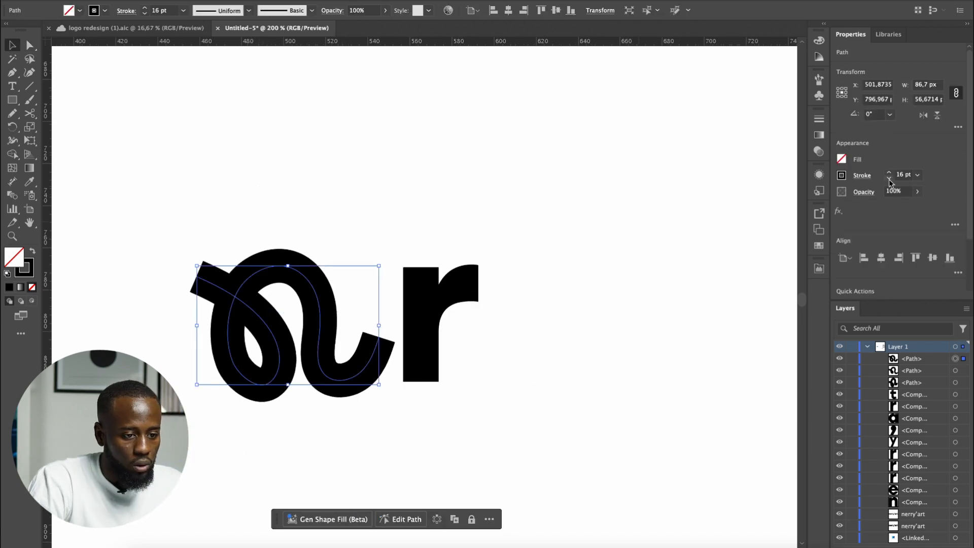
click(889, 178)
click(888, 173)
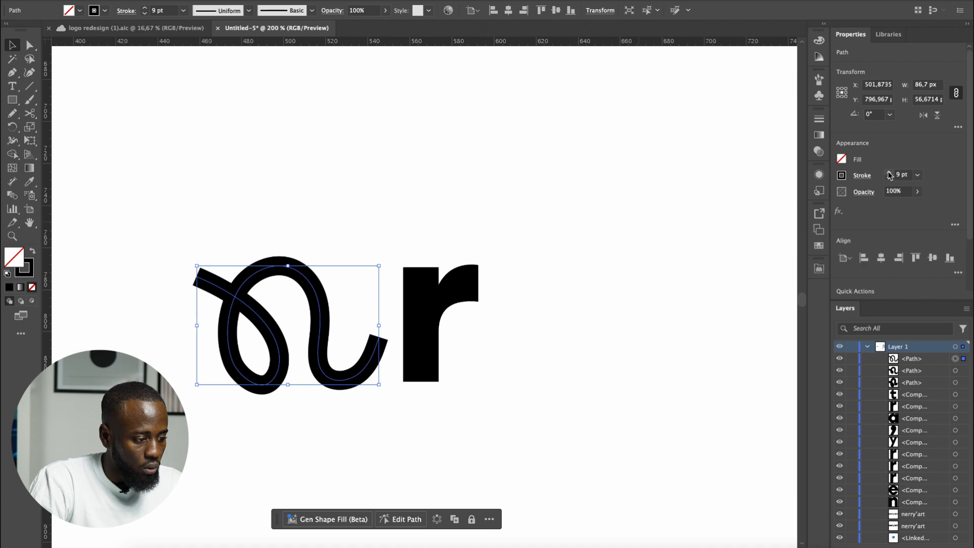
click(889, 173)
click(257, 406)
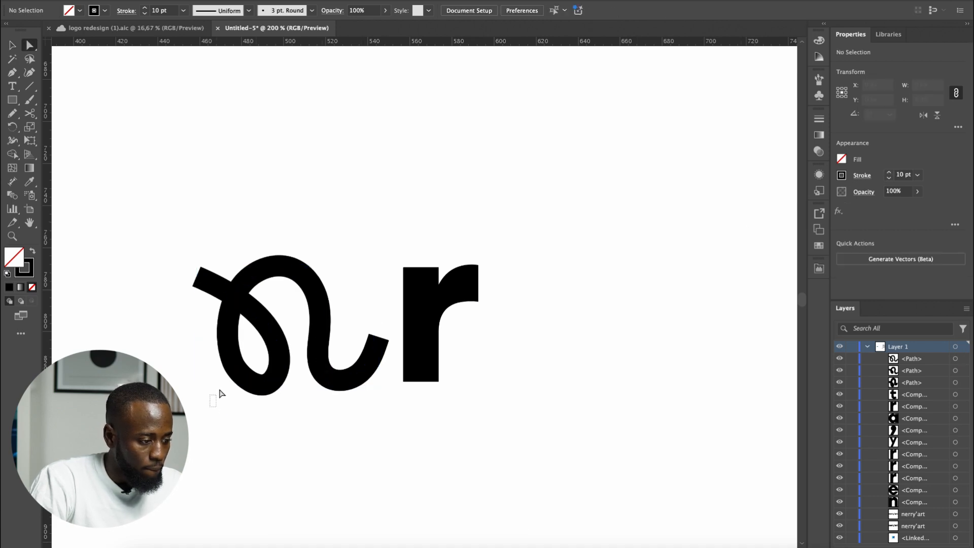
- Adjust the bottom of the n's loop slightly and set the letter's stroke to 13 pt
scroll(218, 393, up, 1)
key(a)
scroll(384, 441, down, 1)
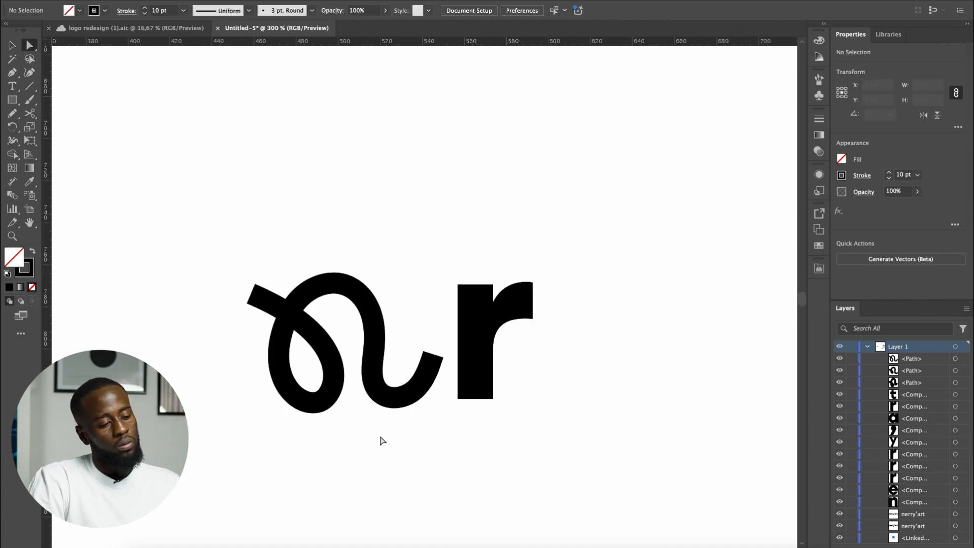
key(v)
drag(344, 452, 410, 307)
click(889, 176)
click(889, 176)
click(889, 176)
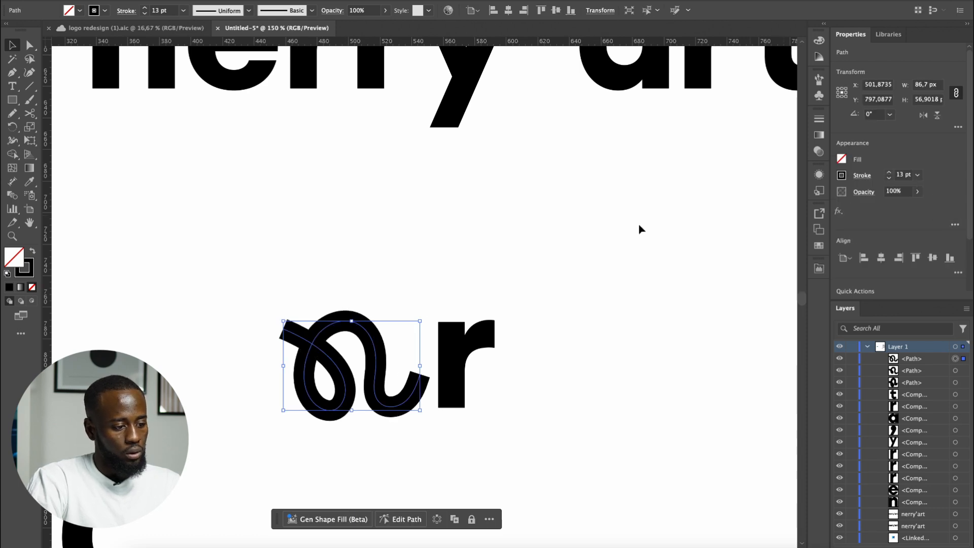
click(637, 226)
scroll(548, 257, down, 2)
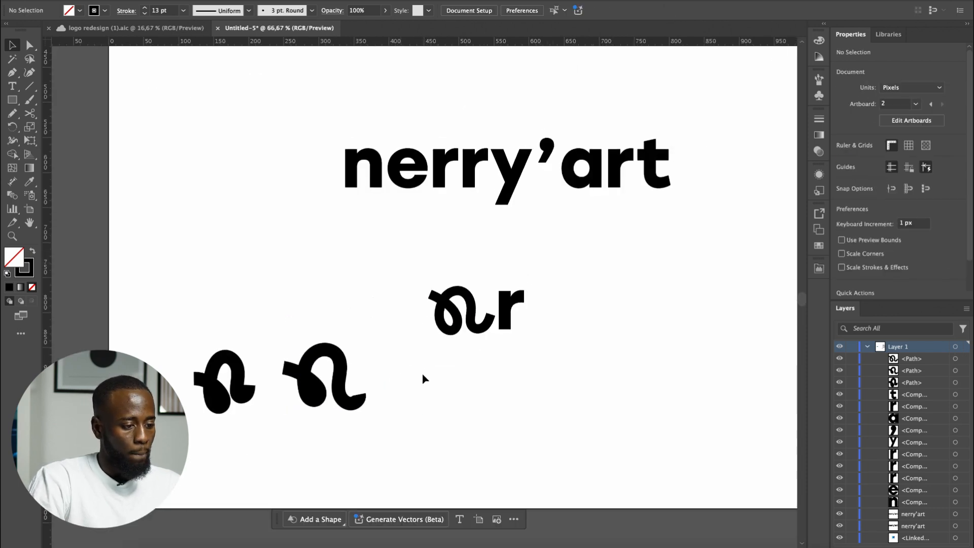
- Delete the wordmark's original n and put the looped n in its place before the e
drag(441, 302, 328, 219)
click(378, 185)
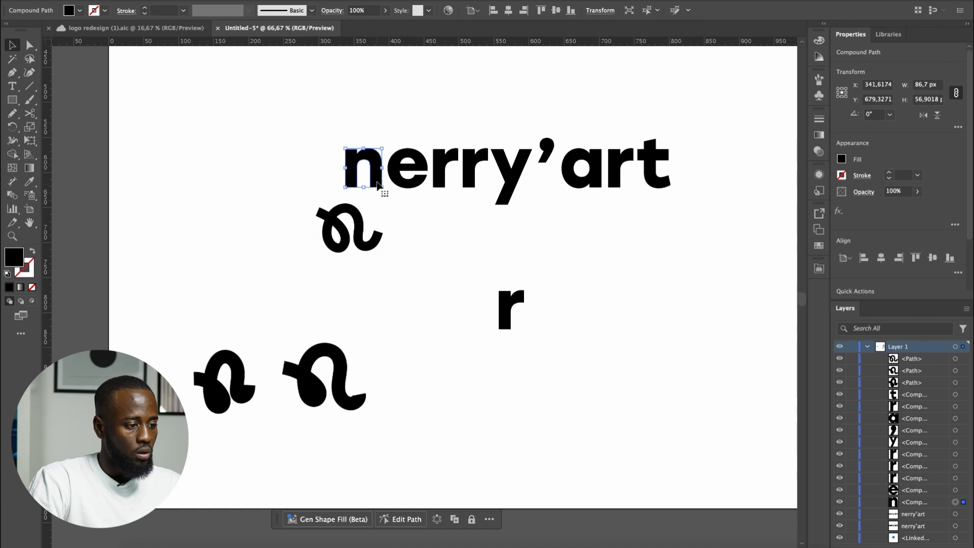
key(Delete)
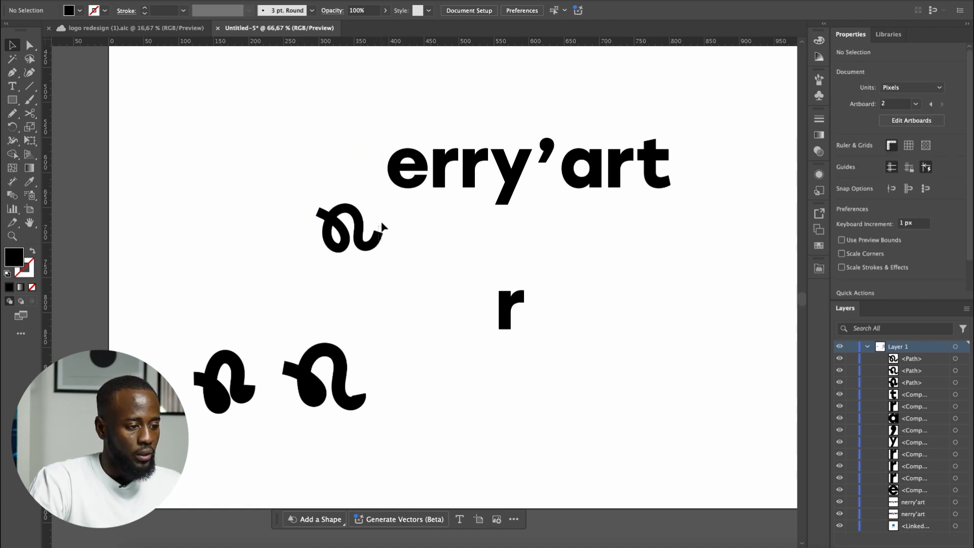
mouse_move(373, 243)
mouse_down()
mouse_move(366, 195)
mouse_move(374, 183)
mouse_up()
click(412, 232)
scroll(410, 156, up, 3)
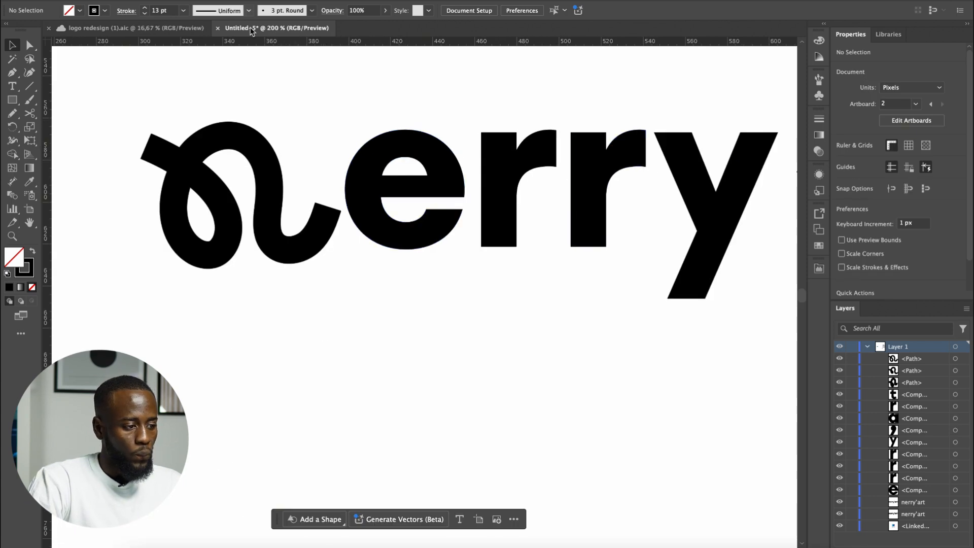
- Set the looped n's stroke to 16 pt to match the weight of the wordmark's letters
click(271, 203)
click(888, 172)
click(889, 173)
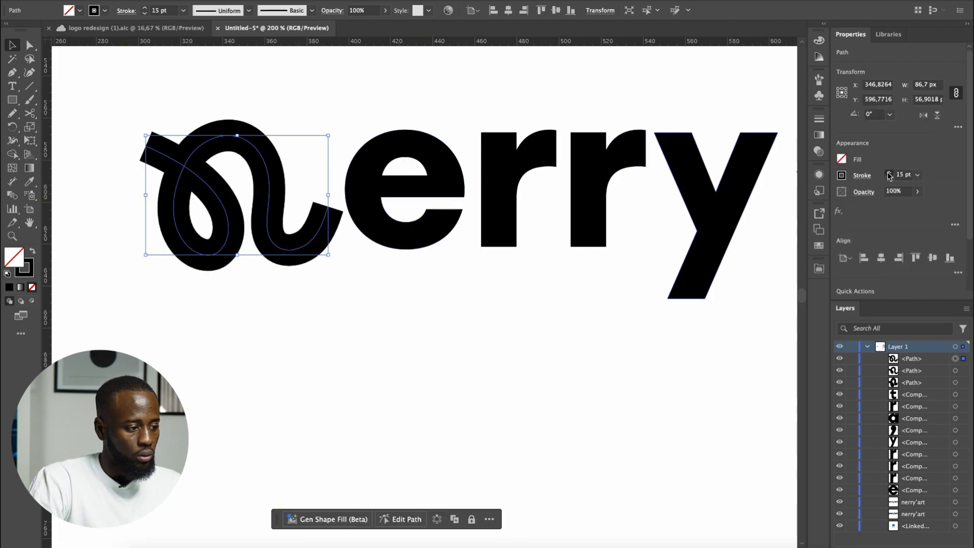
click(889, 172)
click(465, 415)
scroll(439, 394, down, 2)
scroll(367, 349, up, 1)
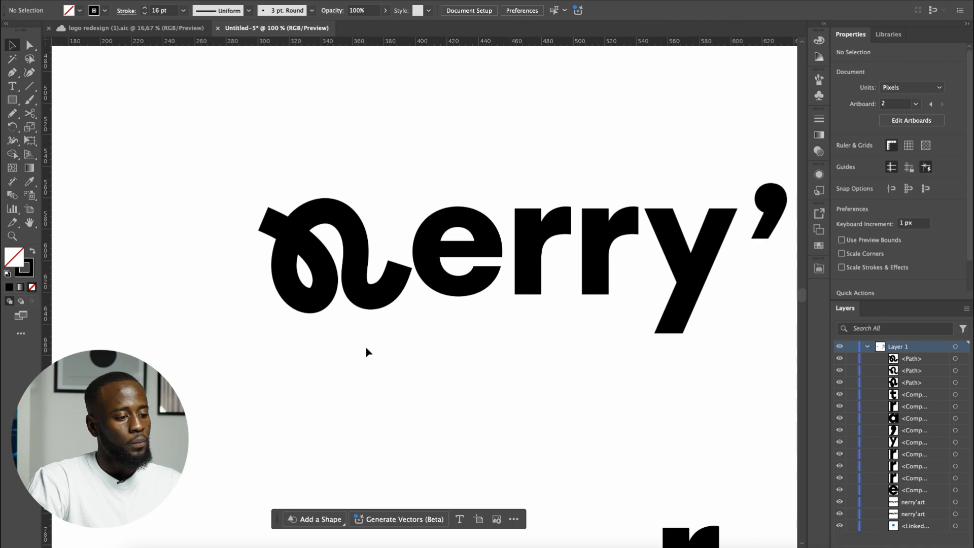
- Delete the anchor points of the n's upturned tail so the letter ends at the bottom of its right stem
click(380, 284)
scroll(390, 292, up, 1)
key(a)
drag(402, 228, 376, 321)
key(Delete)
key(Delete)
click(416, 336)
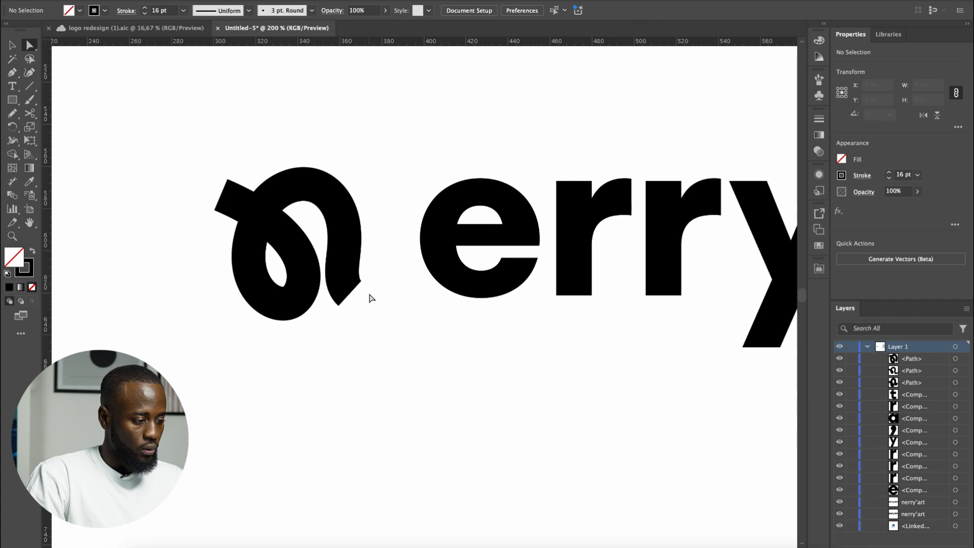
- Pull the n's open end slightly down and outward, and move the whole letter closer to the e
click(355, 290)
drag(355, 290, 364, 303)
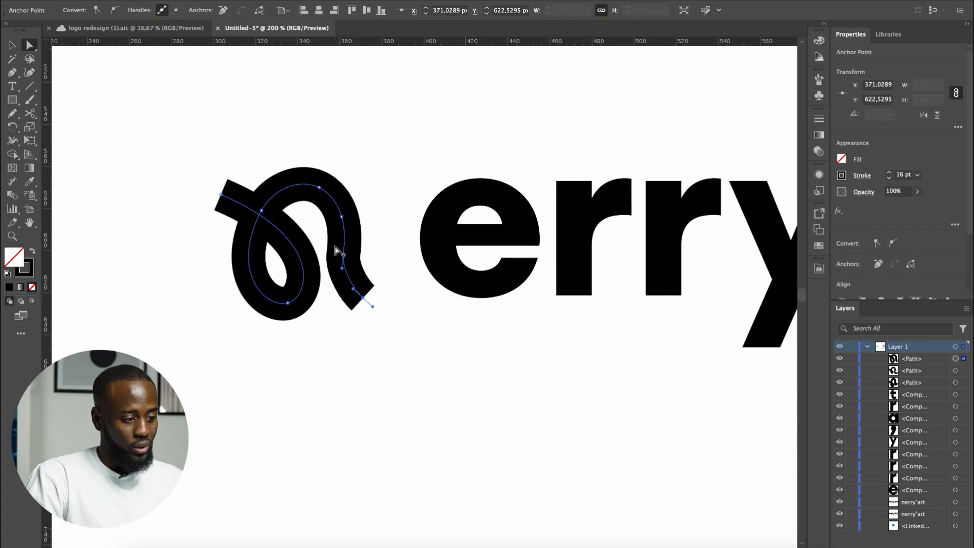
scroll(334, 247, up, 1)
scroll(348, 237, down, 1)
key(v)
click(385, 191)
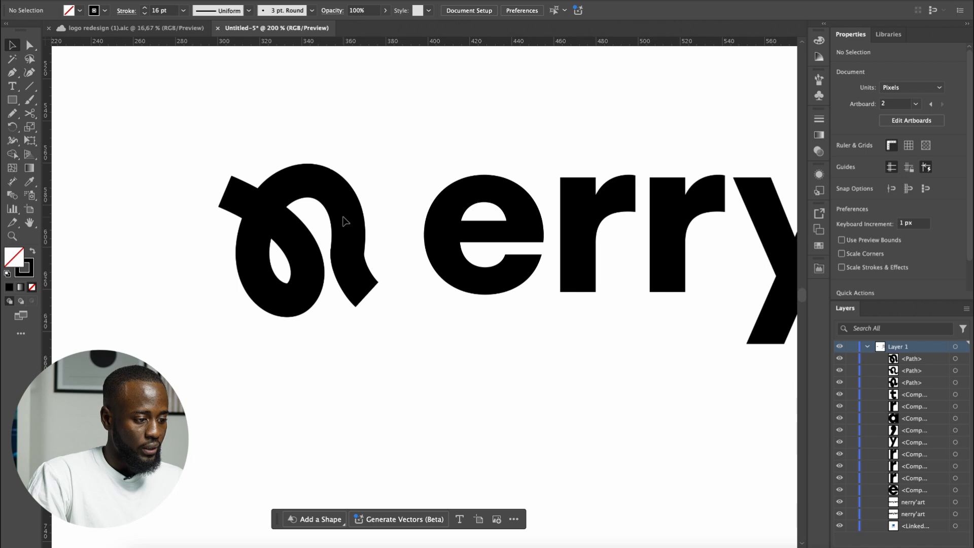
drag(347, 217, 383, 220)
click(414, 175)
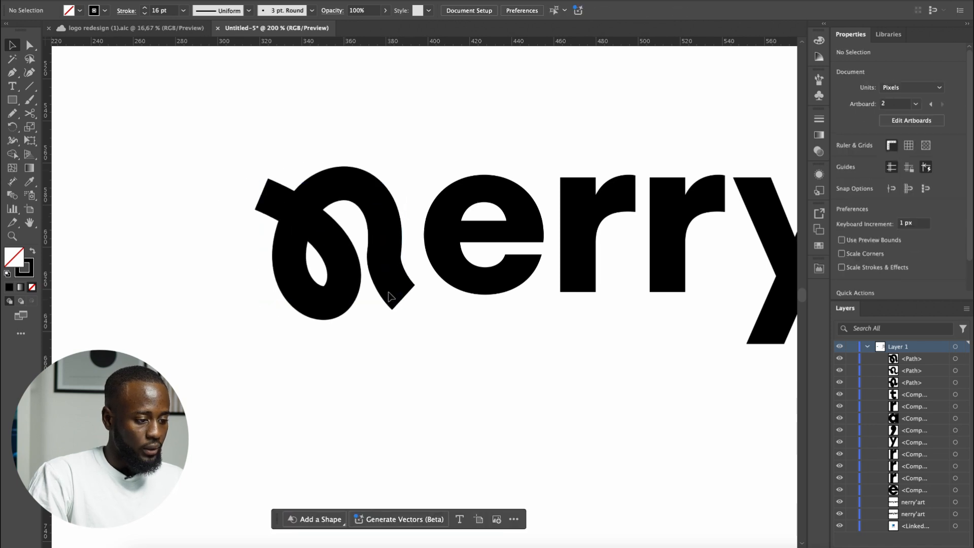
- Remove the extra anchor in the n's right stem and extend its open end toward the base of the e
scroll(406, 229, up, 1)
key(a)
drag(376, 288, 378, 286)
scroll(386, 269, up, 1)
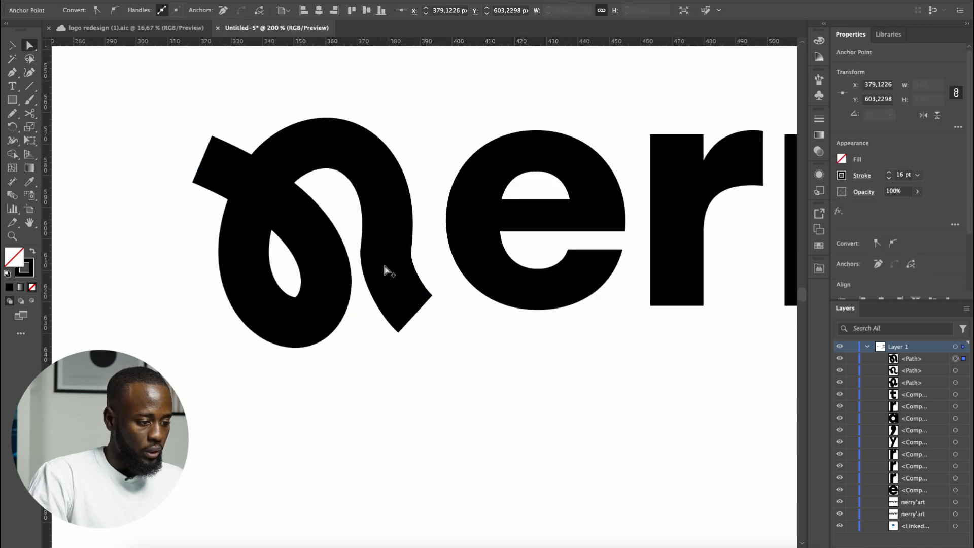
mouse_move(384, 252)
mouse_down()
mouse_move(437, 320)
mouse_move(463, 318)
mouse_up()
click(458, 322)
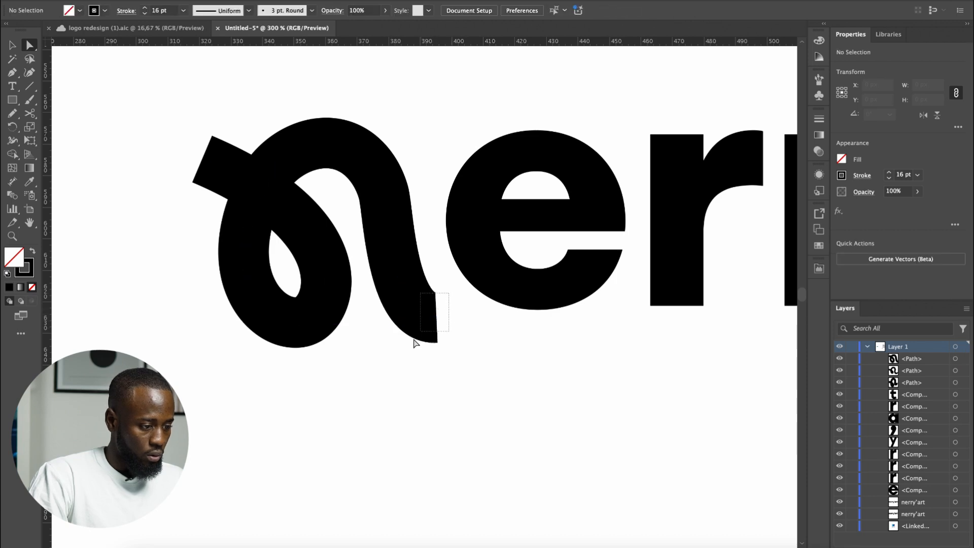
- Smooth the n's right stem into a short horizontal foot by adjusting the handles of its end and stem anchors
drag(415, 343, 491, 314)
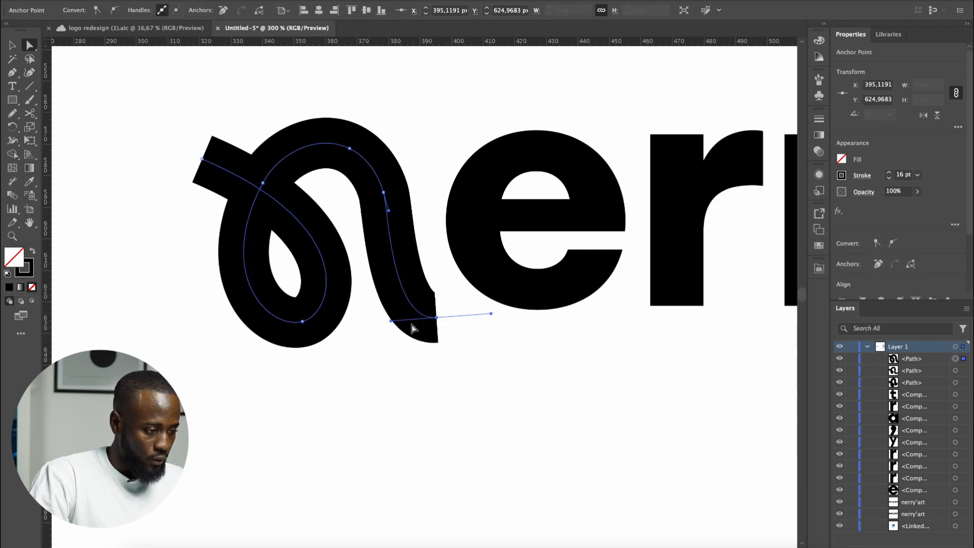
drag(391, 321, 367, 322)
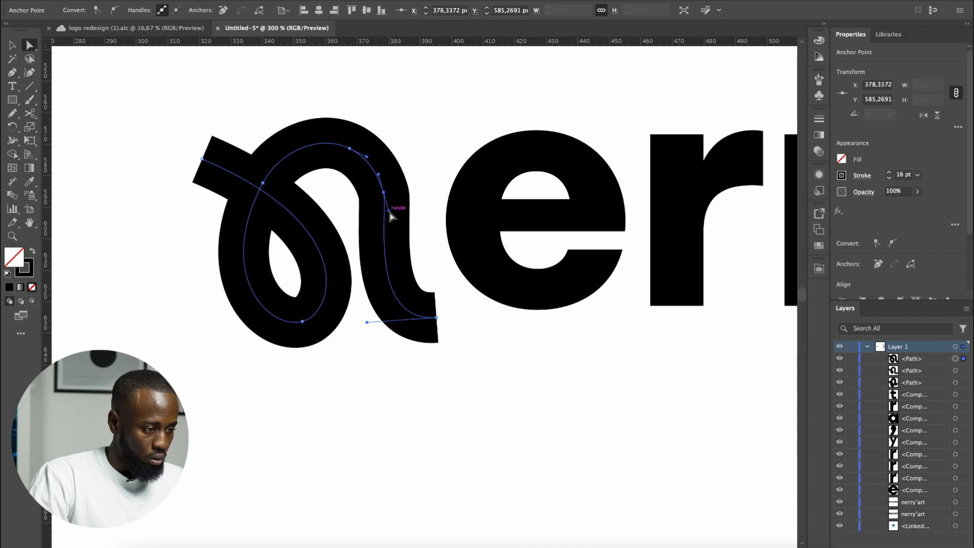
drag(389, 214, 389, 236)
scroll(398, 220, down, 1)
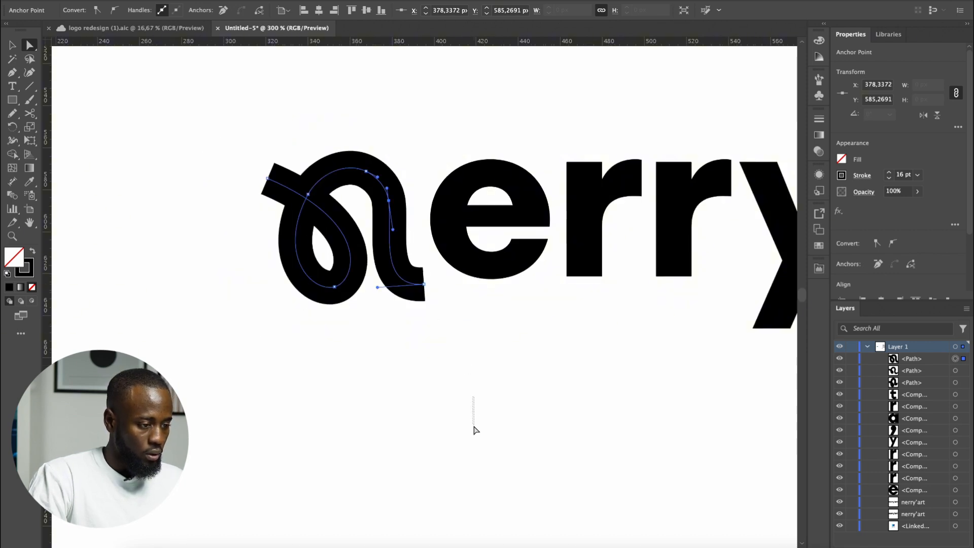
- Move the looped n slightly closer to the e in the bottom wordmark
click(462, 427)
scroll(460, 426, down, 2)
scroll(368, 392, down, 4)
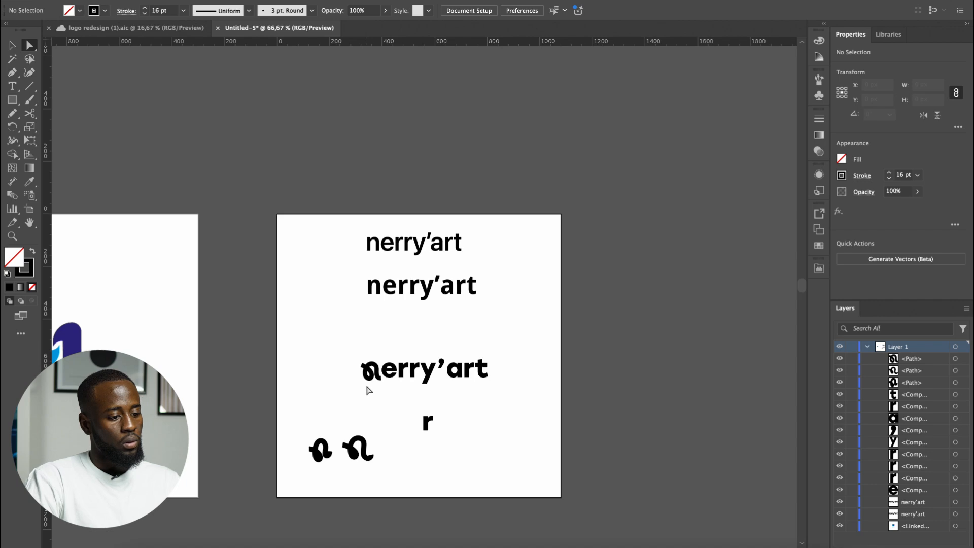
scroll(404, 393, up, 2)
key(v)
scroll(368, 390, up, 3)
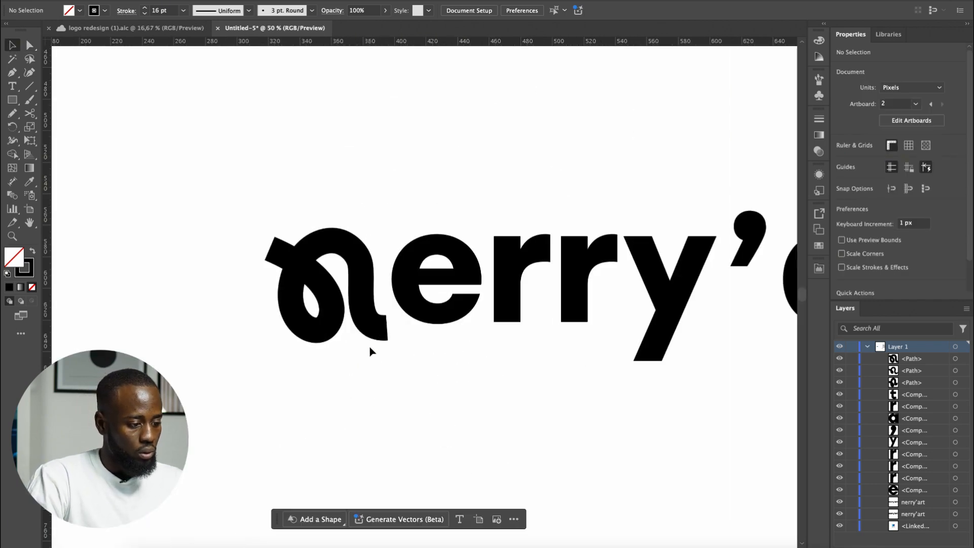
drag(362, 297, 369, 296)
click(343, 393)
scroll(344, 394, down, 3)
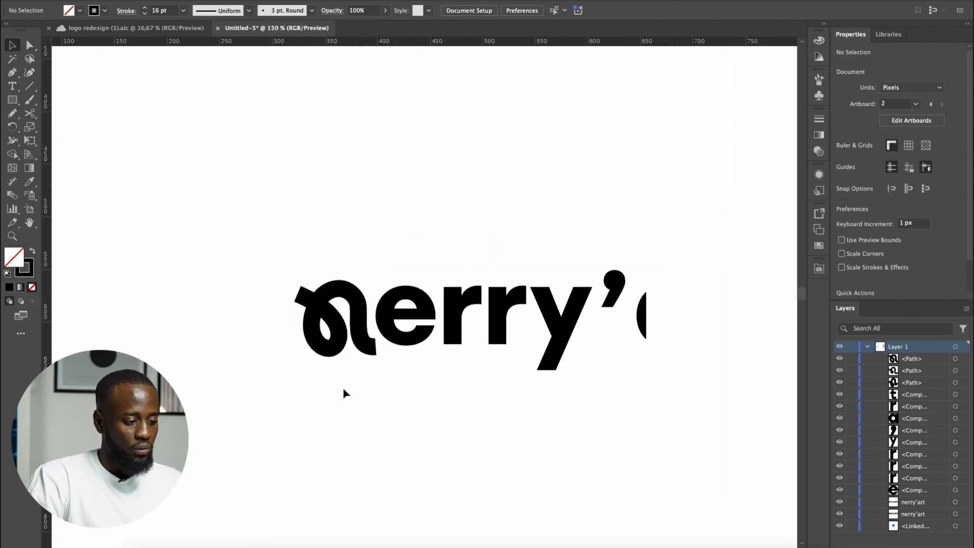
- Offset the paths of the bottom wordmark's erry'art letters by -1 px
scroll(391, 402, up, 2)
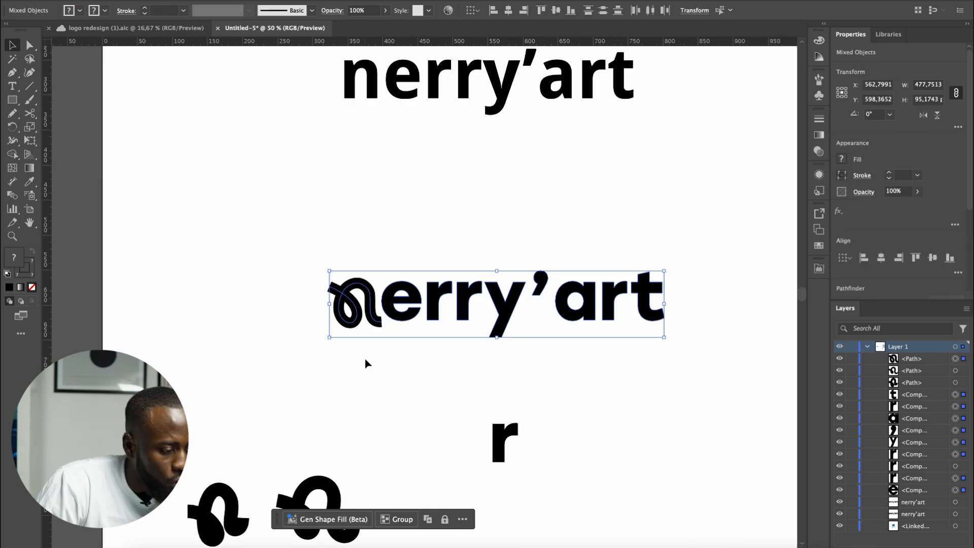
click(320, 368)
scroll(320, 370, down, 1)
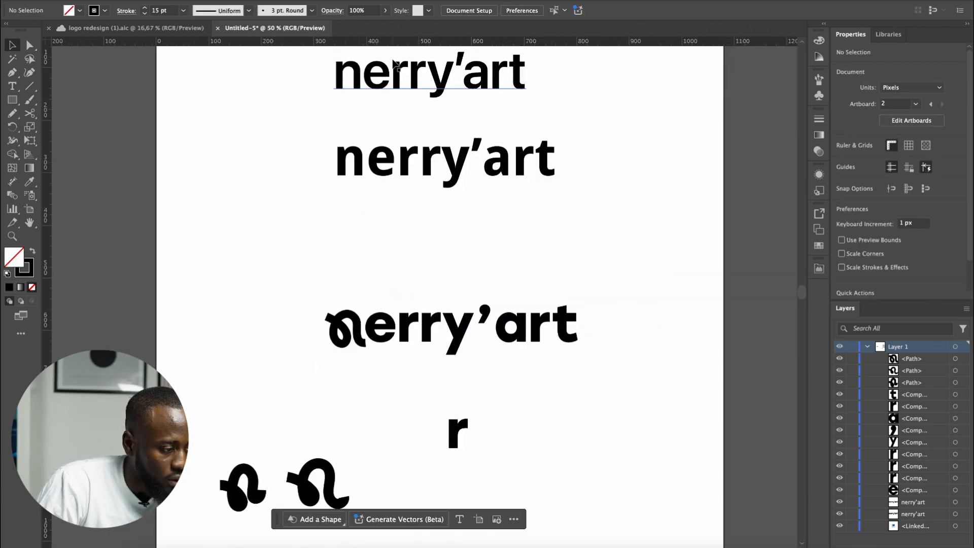
drag(582, 283, 400, 355)
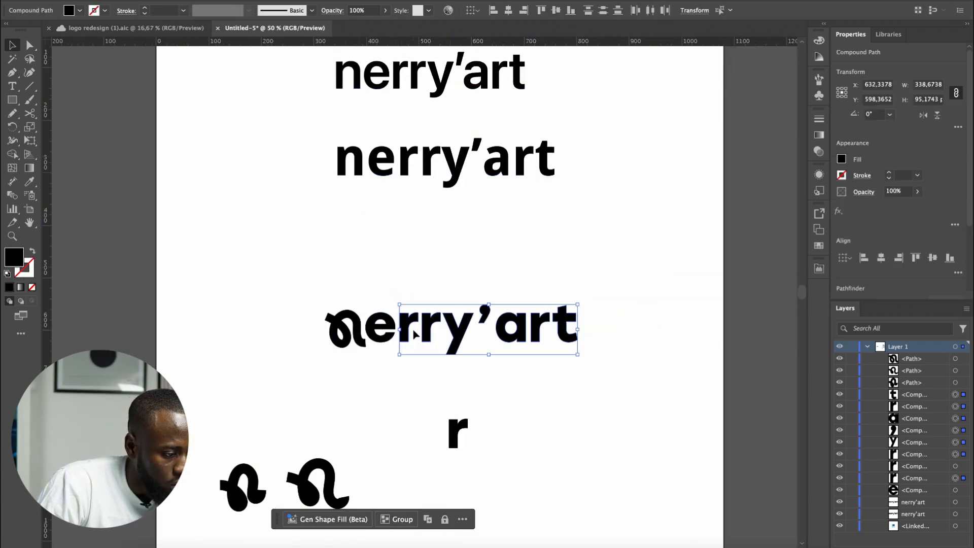
scroll(385, 298, up, 1)
drag(649, 358, 649, 359)
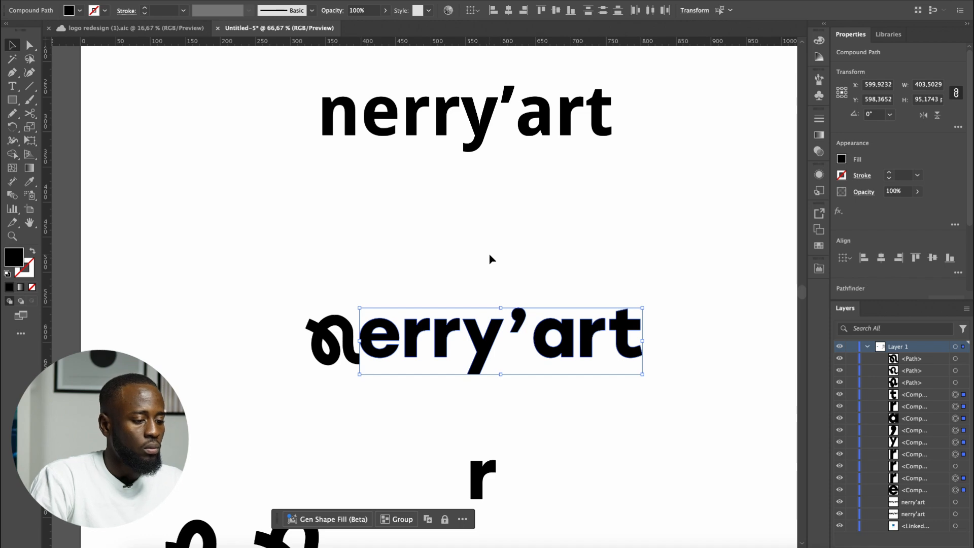
click(138, 1)
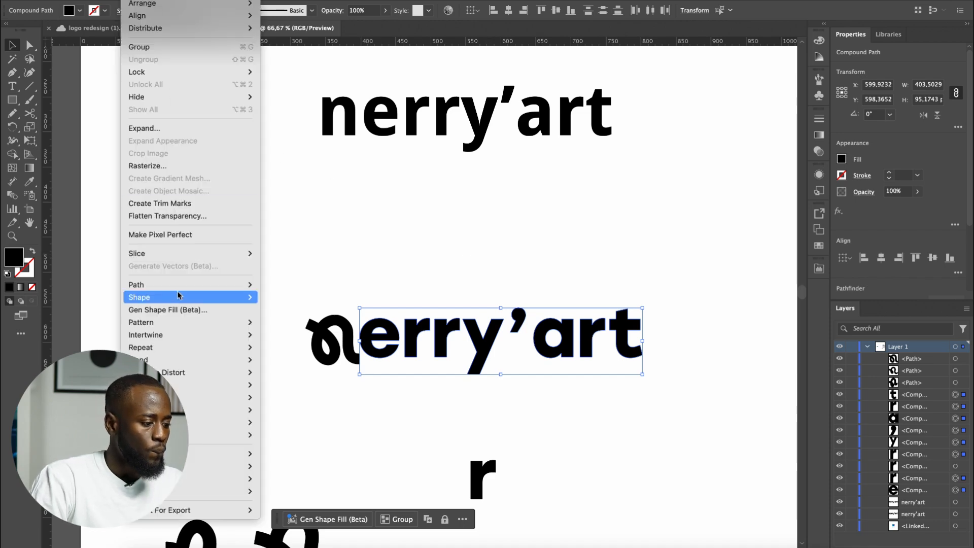
mouse_move(228, 285)
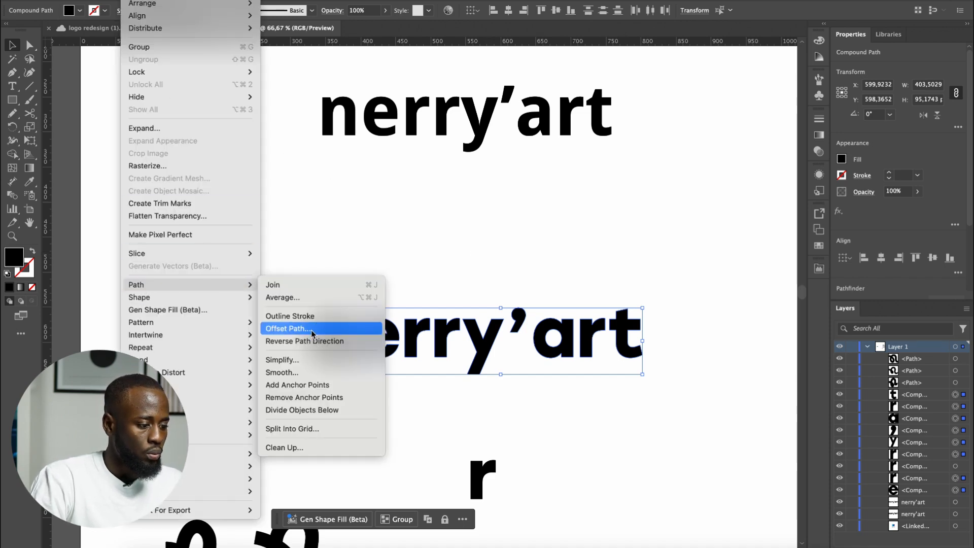
click(287, 329)
text(-1)
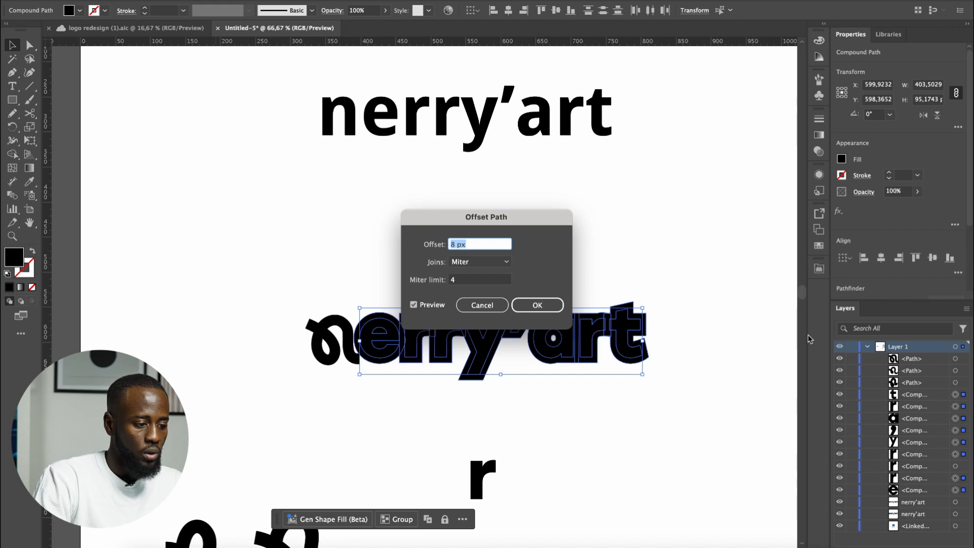
click(539, 306)
- Use the Shape Builder tool to remove the outer rims around the e and both r's in "erry"
key(ctrl+1)
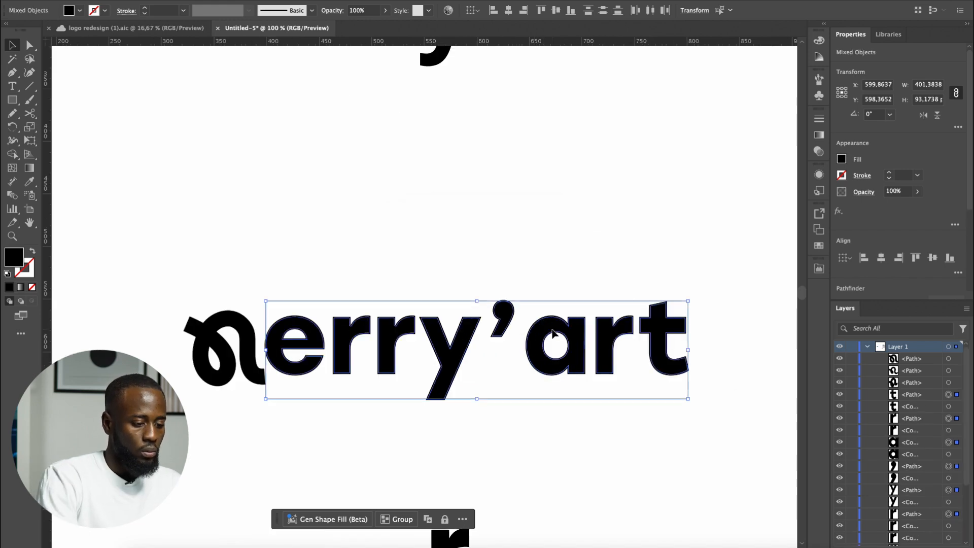
key(shift+m)
scroll(295, 359, up, 2)
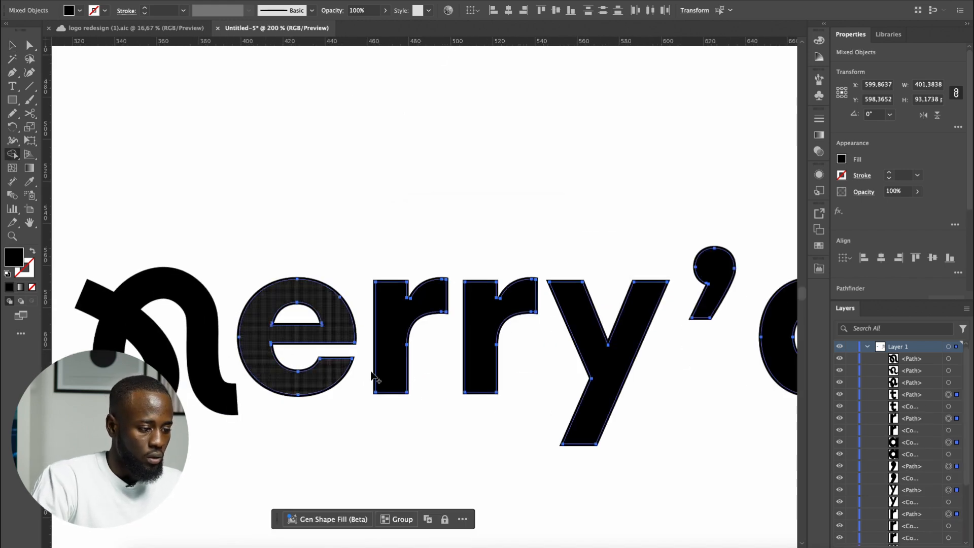
scroll(368, 345, up, 2)
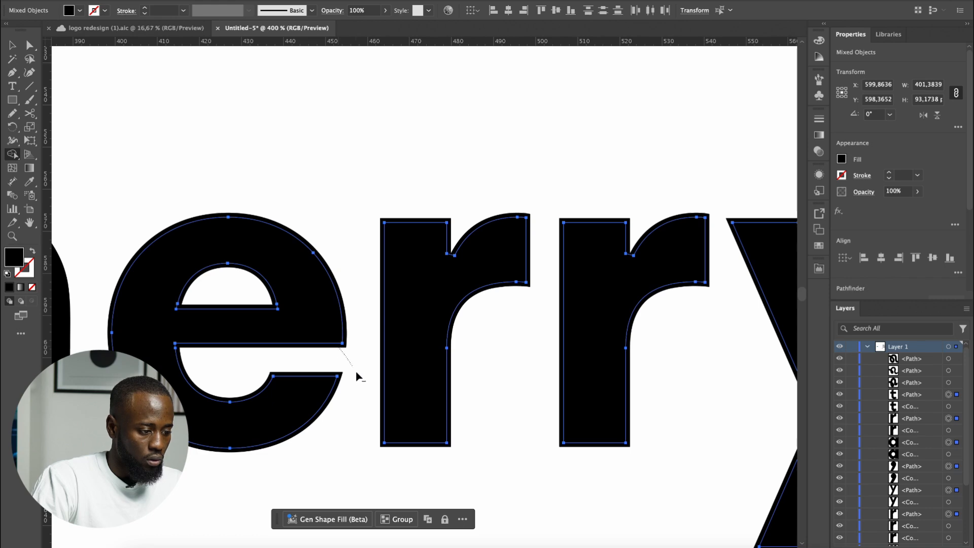
scroll(355, 368, down, 5)
scroll(366, 392, up, 6)
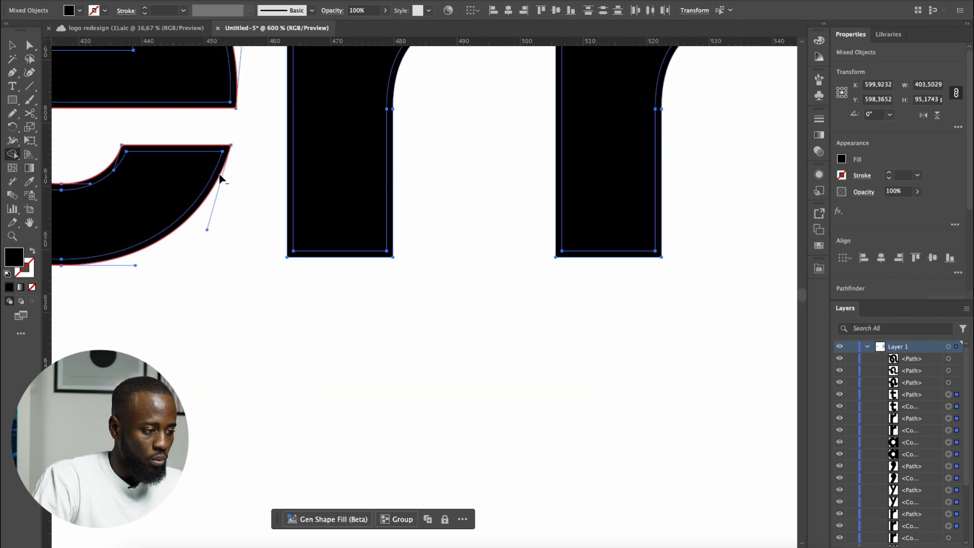
alt+click(220, 175)
alt+click(347, 258)
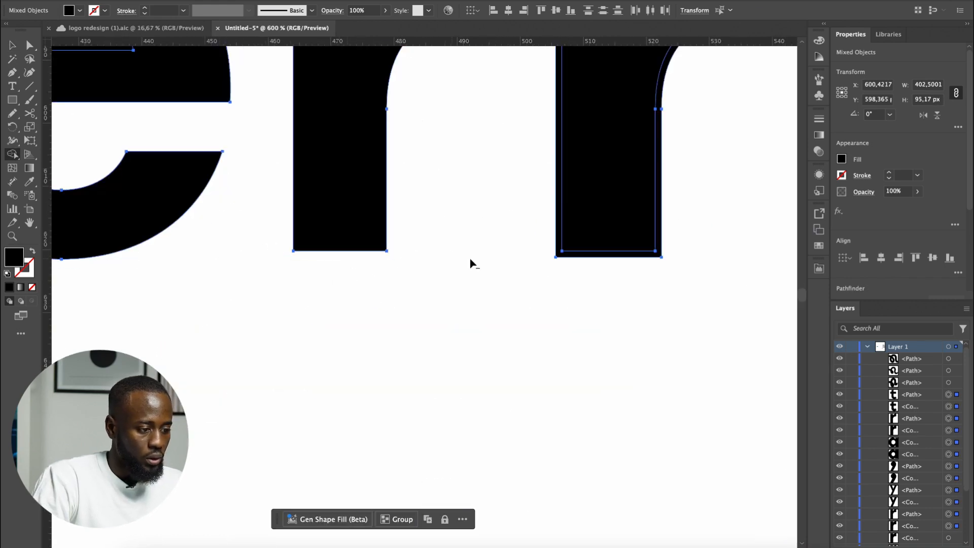
alt+click(619, 262)
- Trim the outer rims off the y and the apostrophe with the Shape Builder tool
scroll(608, 268, down, 5)
scroll(496, 285, up, 5)
alt+click(471, 325)
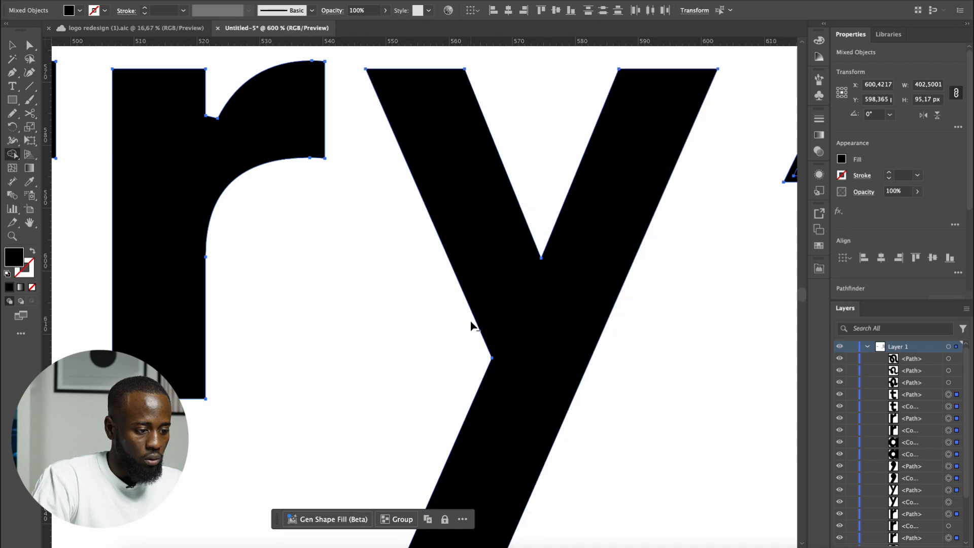
scroll(507, 304, down, 5)
scroll(558, 284, up, 6)
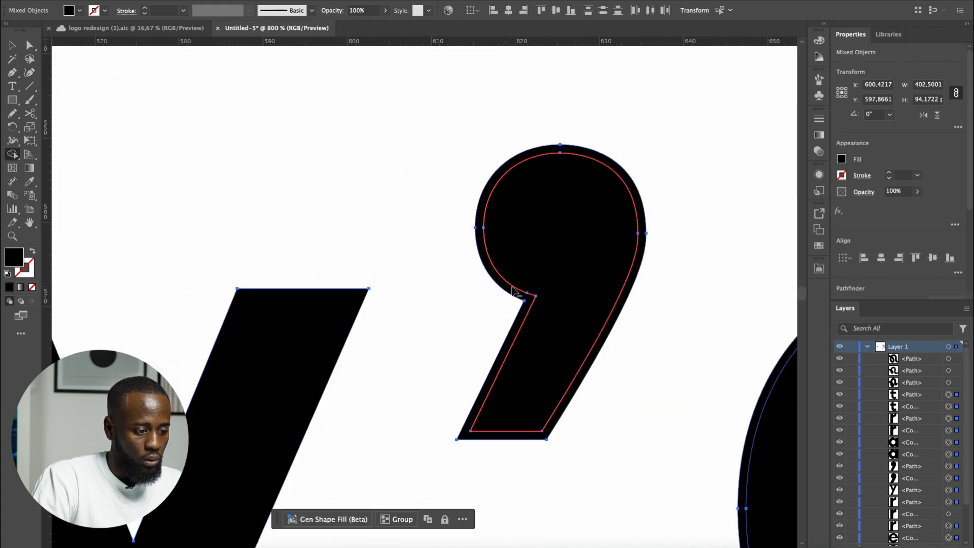
scroll(514, 290, down, 1)
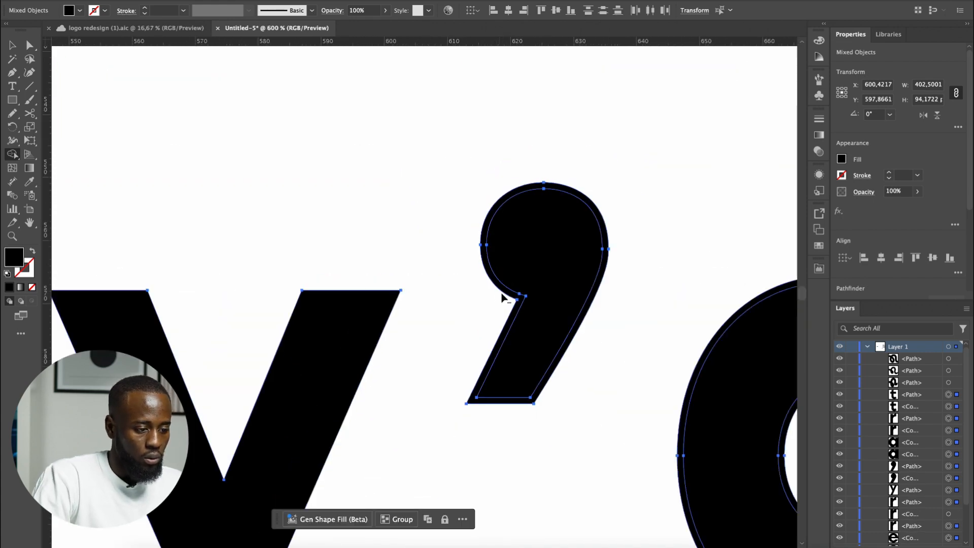
alt+click(502, 297)
- Remove the outer rims from the a, r and t of "art" with the Shape Builder tool
scroll(505, 299, down, 5)
scroll(541, 363, up, 9)
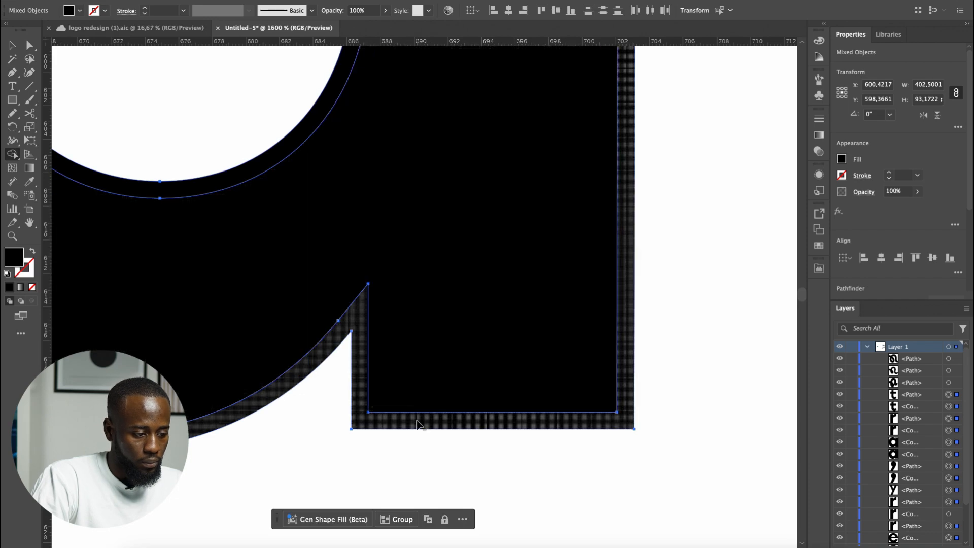
scroll(418, 424, down, 6)
scroll(577, 413, up, 3)
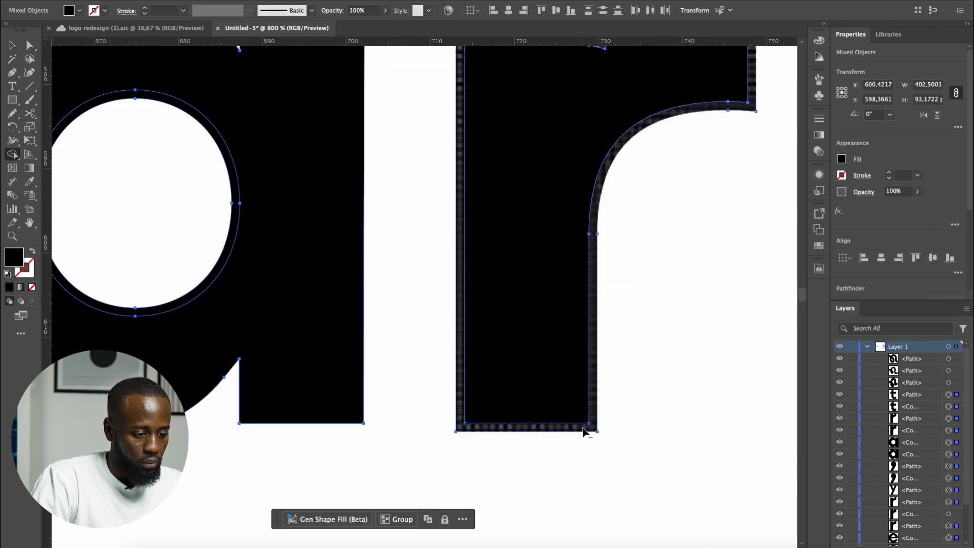
alt+click(583, 427)
scroll(388, 405, down, 5)
scroll(523, 406, up, 3)
alt+click(525, 404)
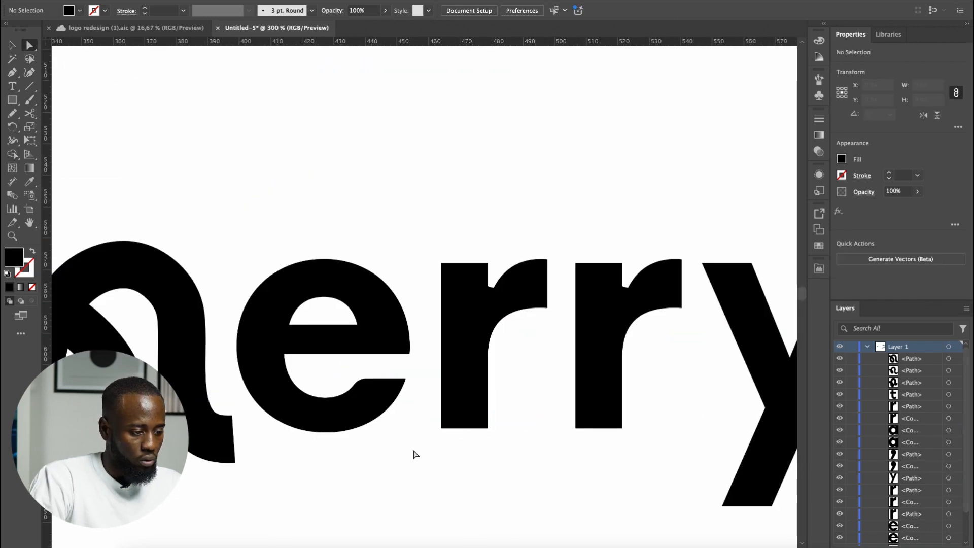
- Round the notch where the arm meets the stem on both r's in "erry"
scroll(491, 339, up, 1)
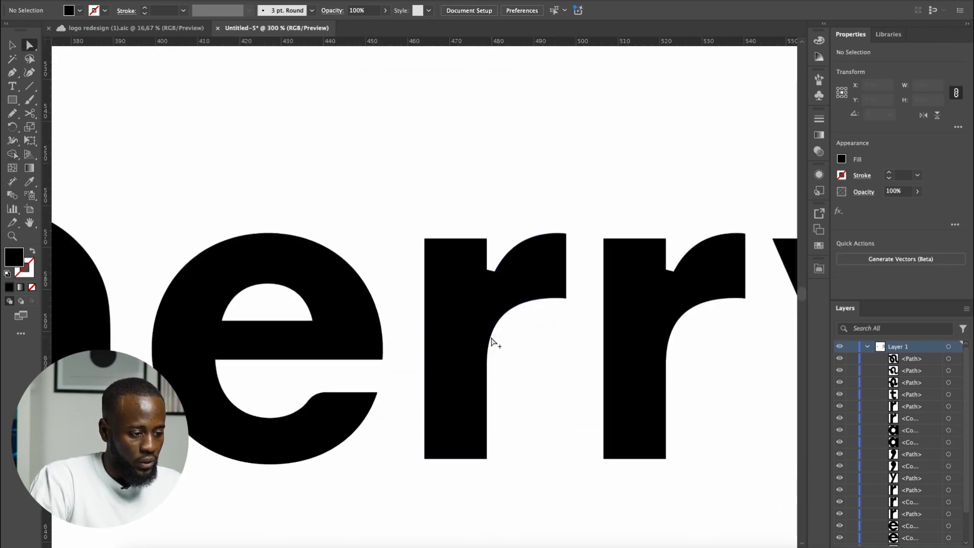
scroll(507, 274, up, 1)
click(495, 270)
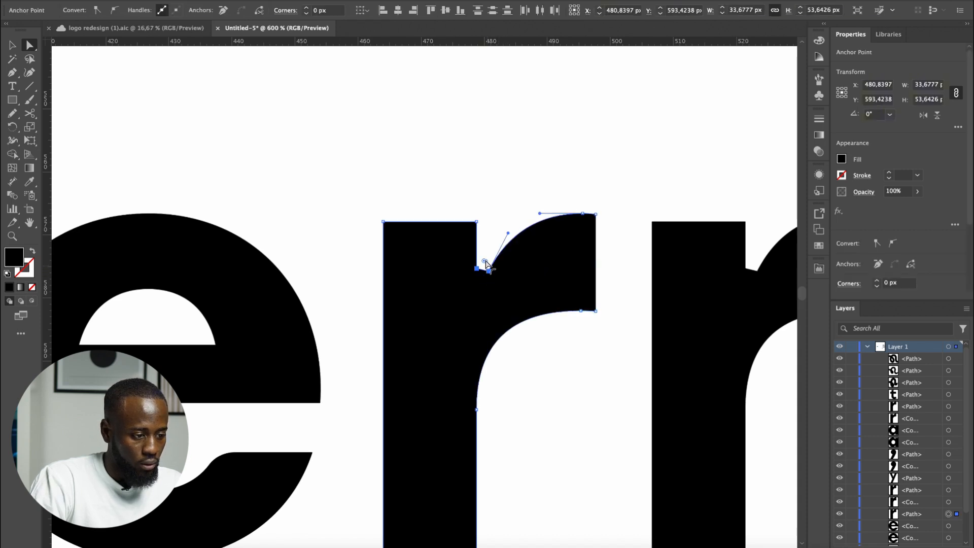
drag(484, 261, 493, 251)
click(492, 243)
scroll(413, 263, down, 3)
scroll(583, 249, up, 3)
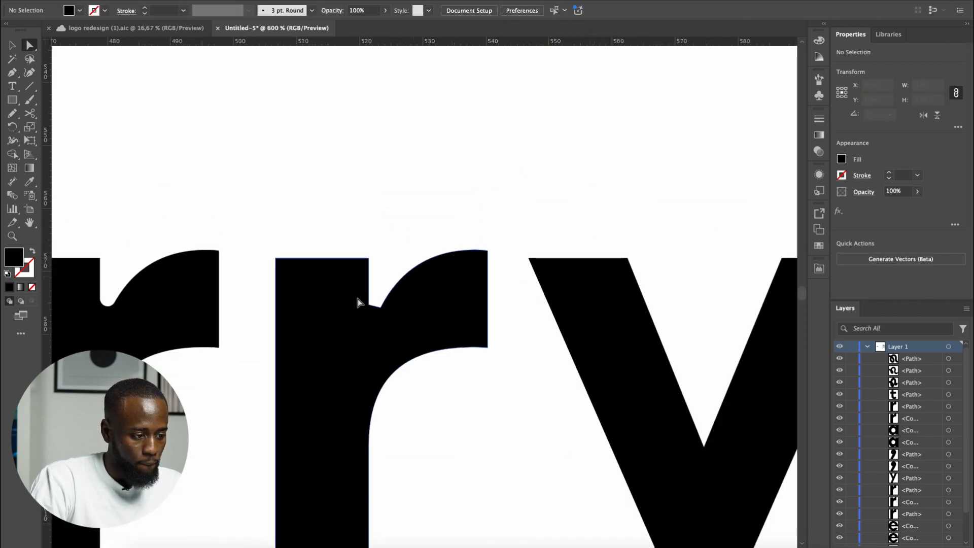
drag(390, 289, 421, 219)
click(435, 208)
- Examine the anchor points at the apostrophe's inner corner, including in outline view
scroll(435, 208, down, 1)
scroll(541, 288, up, 1)
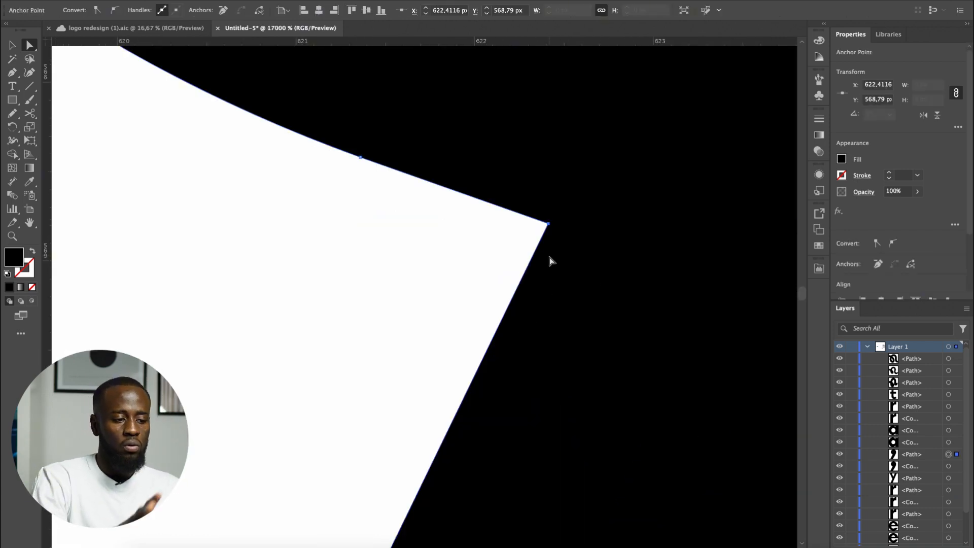
scroll(552, 260, down, 10)
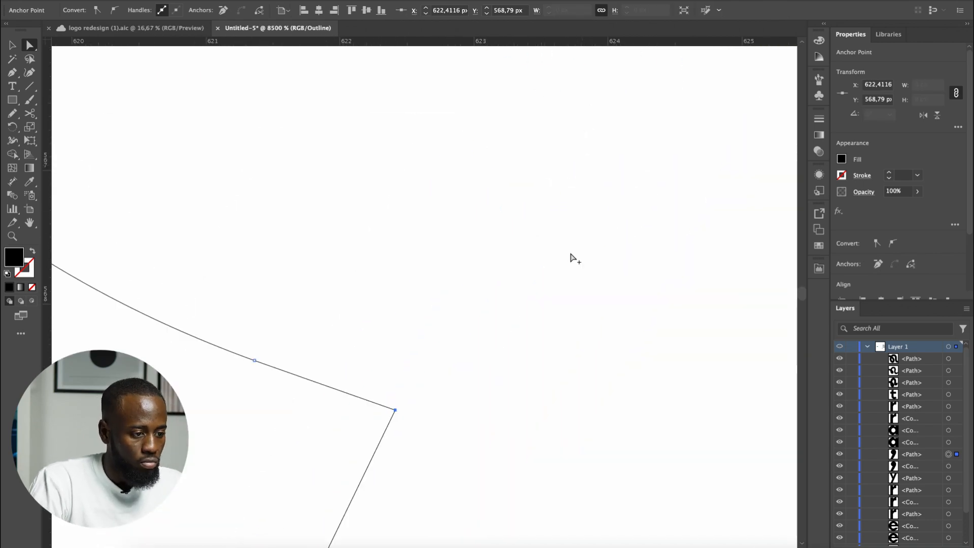
key(v)
- Shift the anchor at the upper notch between the a's bowl and stem about 1.3 px to the left
click(642, 398)
scroll(642, 399, up, 3)
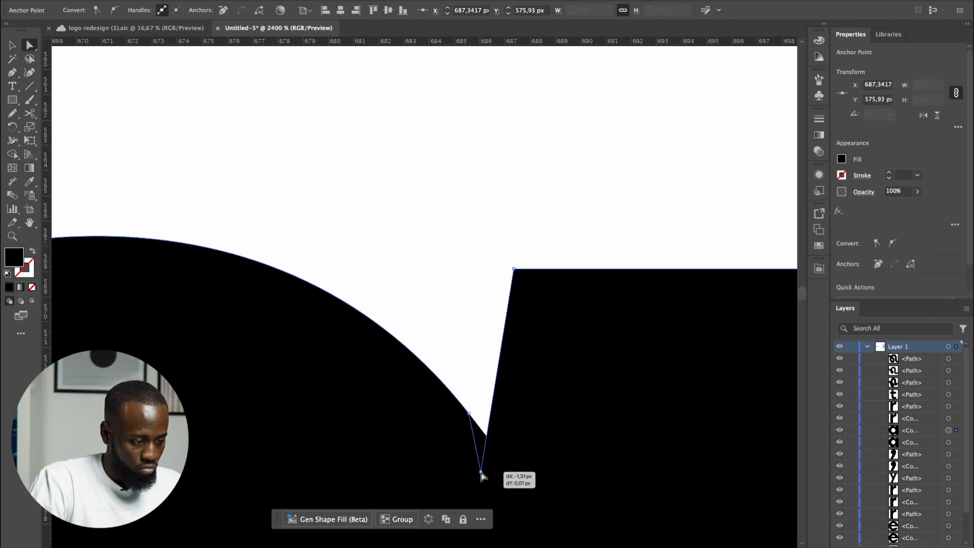
scroll(546, 471, down, 8)
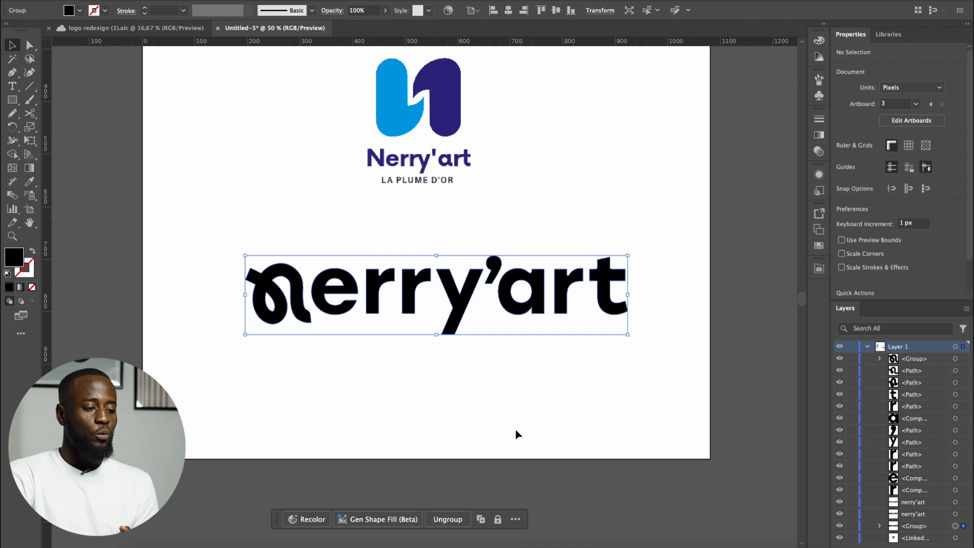
- Compare the new black wordmark with the original Nerry'art logo above it on the artboard
click(517, 435)
scroll(375, 331, up, 1)
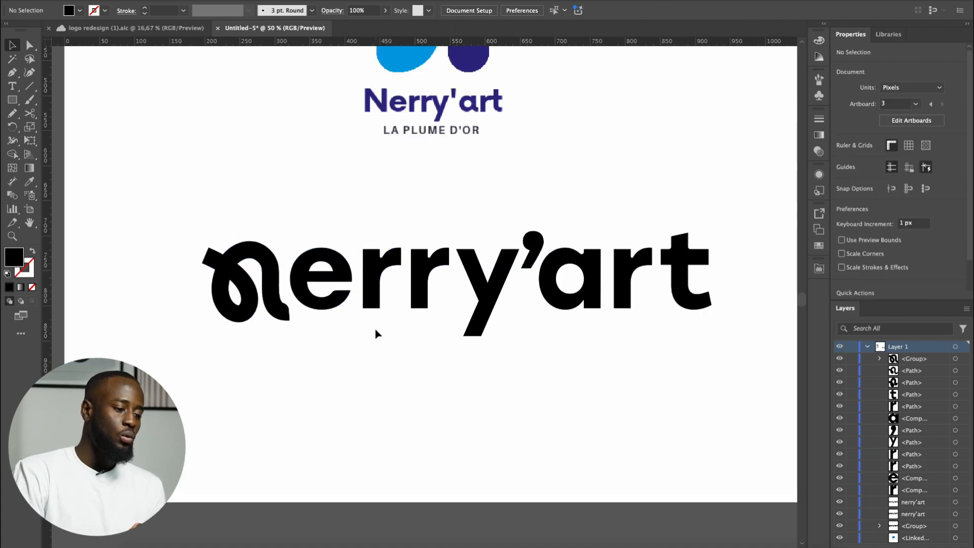
scroll(375, 334, down, 3)
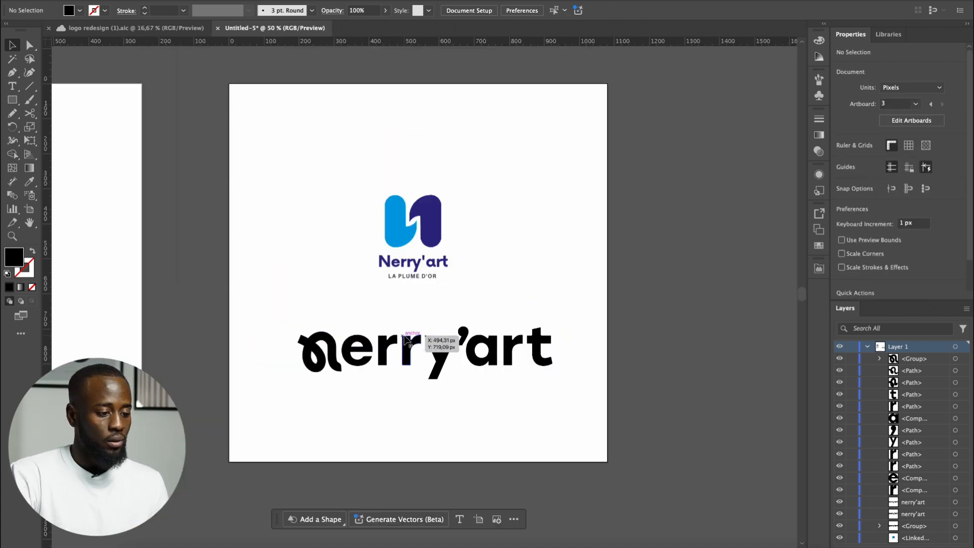
scroll(460, 384, up, 1)
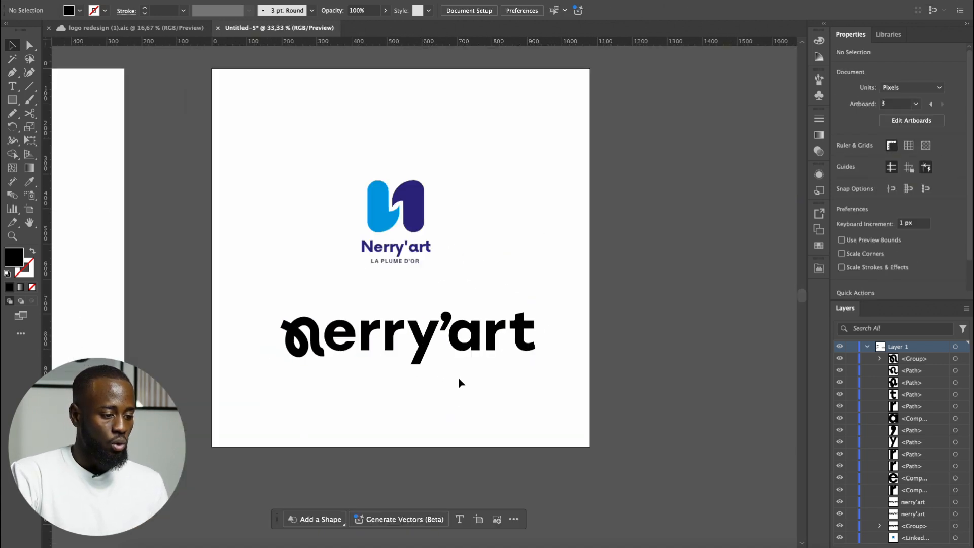
scroll(437, 398, up, 1)
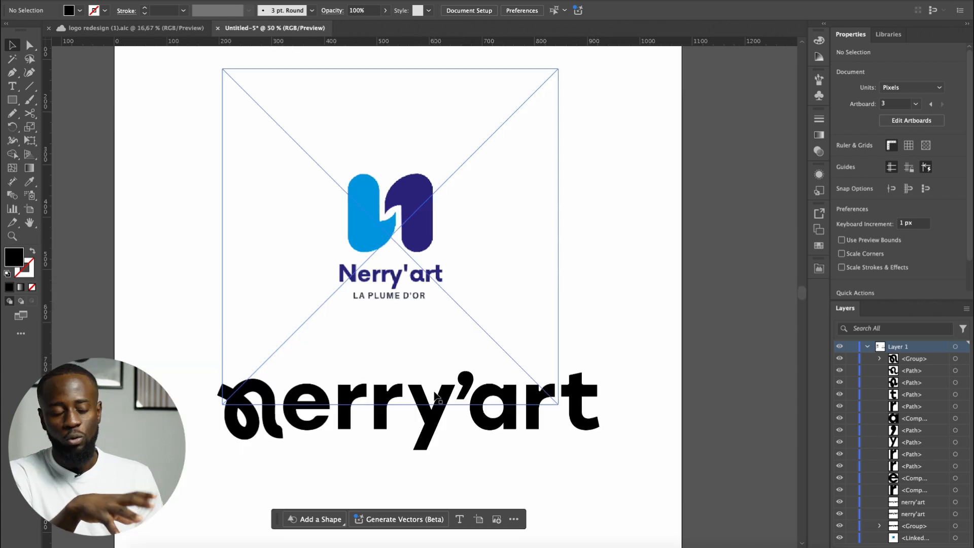
scroll(425, 444, down, 2)
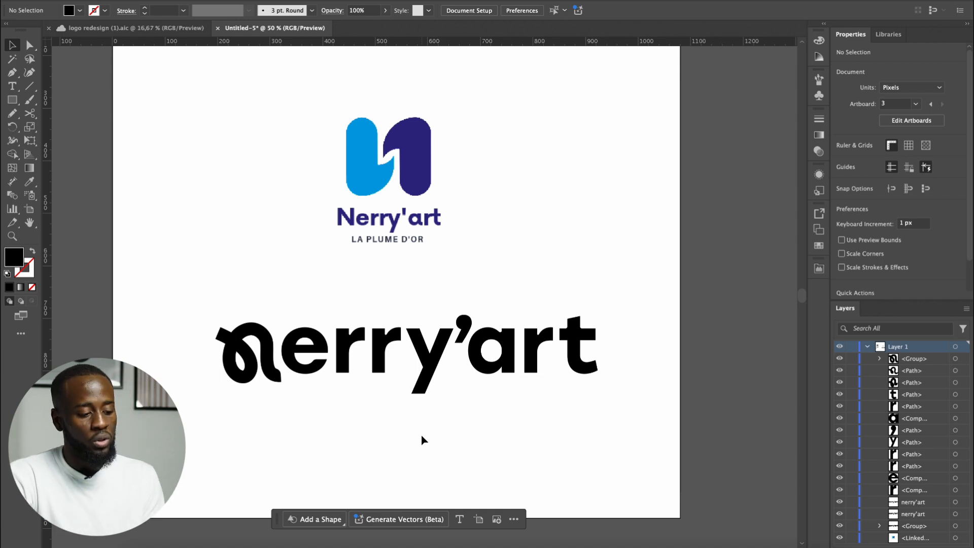
- Center the grouped wordmark horizontally on the artboard
scroll(421, 440, down, 1)
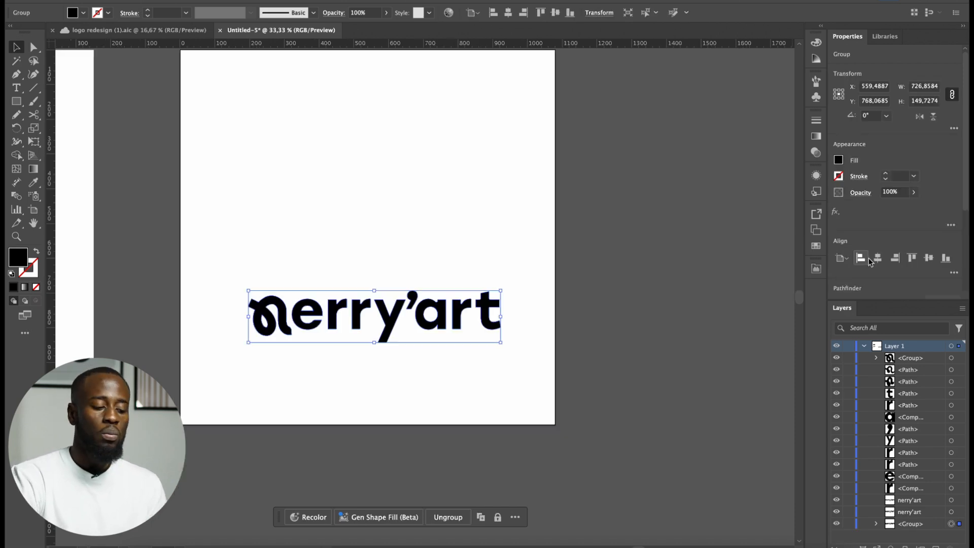
click(877, 258)
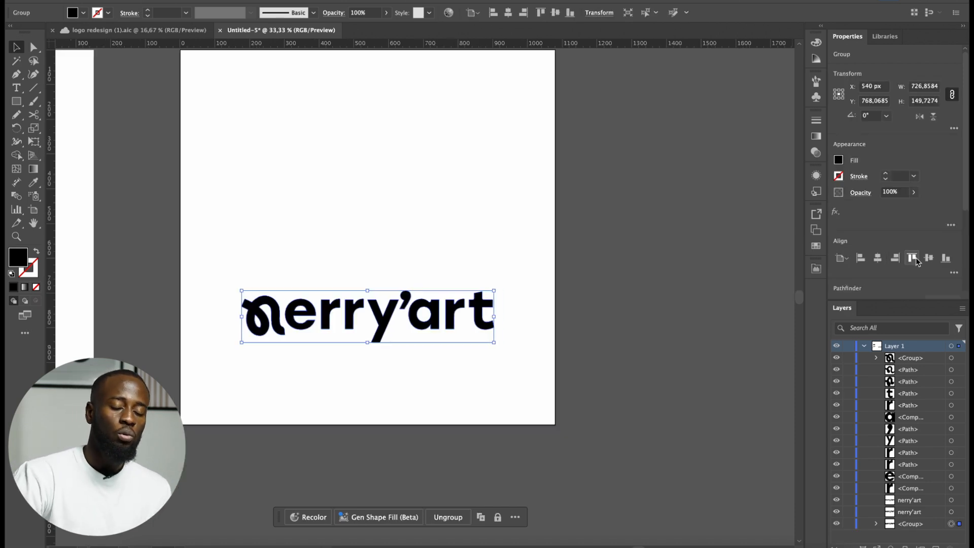
- Center the grouped nerry'art wordmark vertically on its artboard and deselect it
click(929, 257)
click(330, 266)
scroll(333, 244, up, 2)
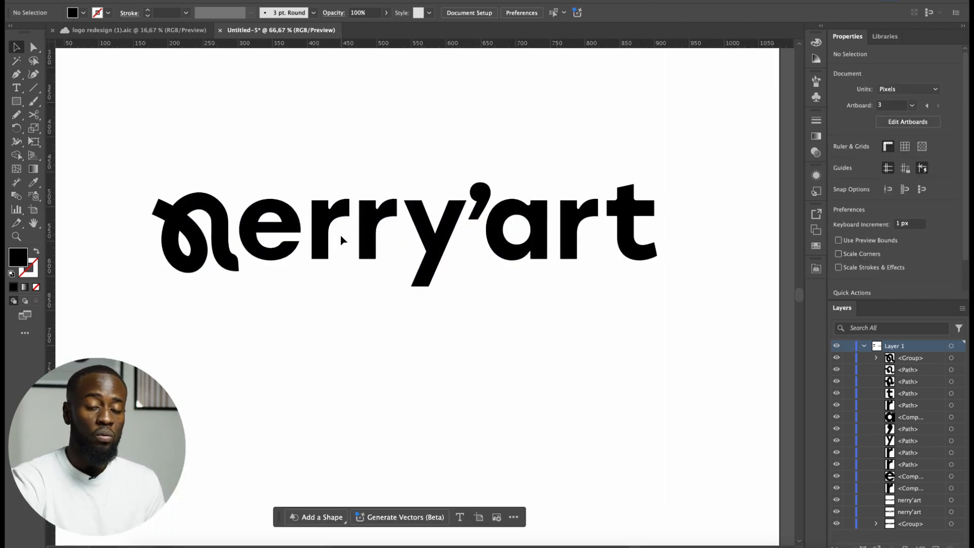
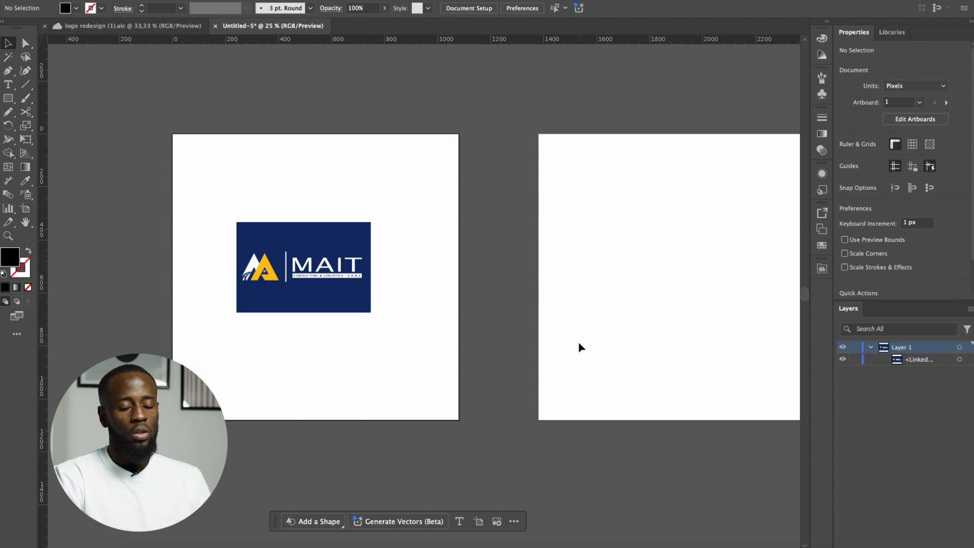
- Add the point text "mait" in Stolzl Bold, 12 pt, on the empty artboard next to the MAIT logo
scroll(533, 342, right, 3)
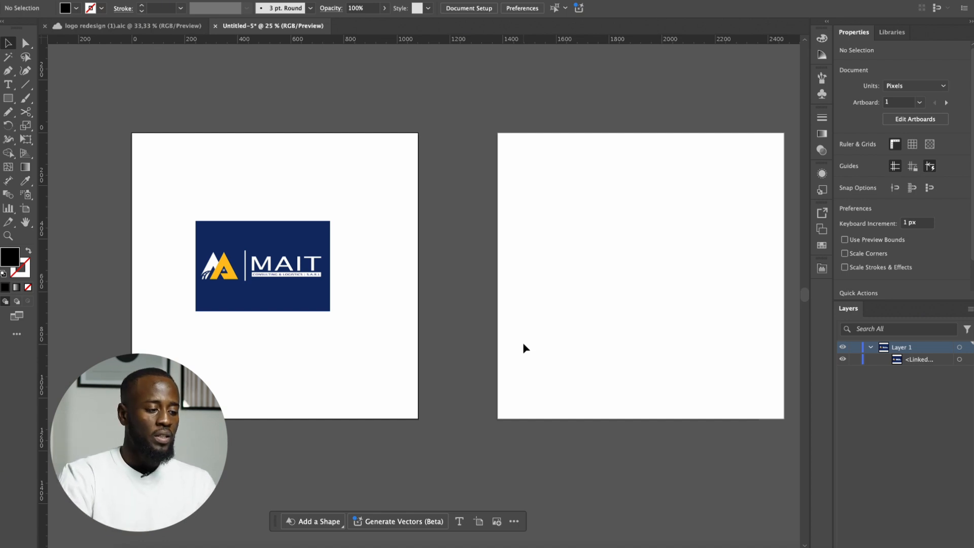
scroll(259, 268, up, 3)
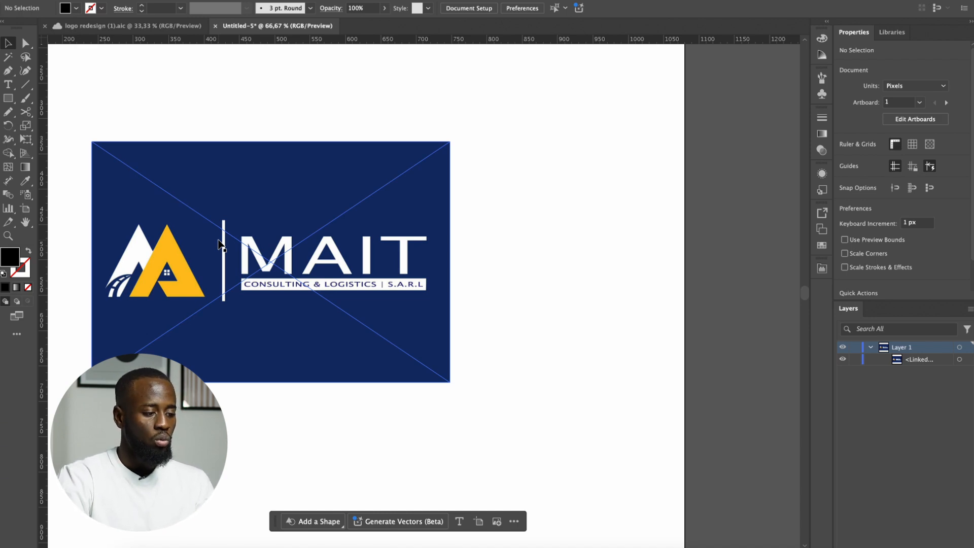
scroll(218, 238, down, 3)
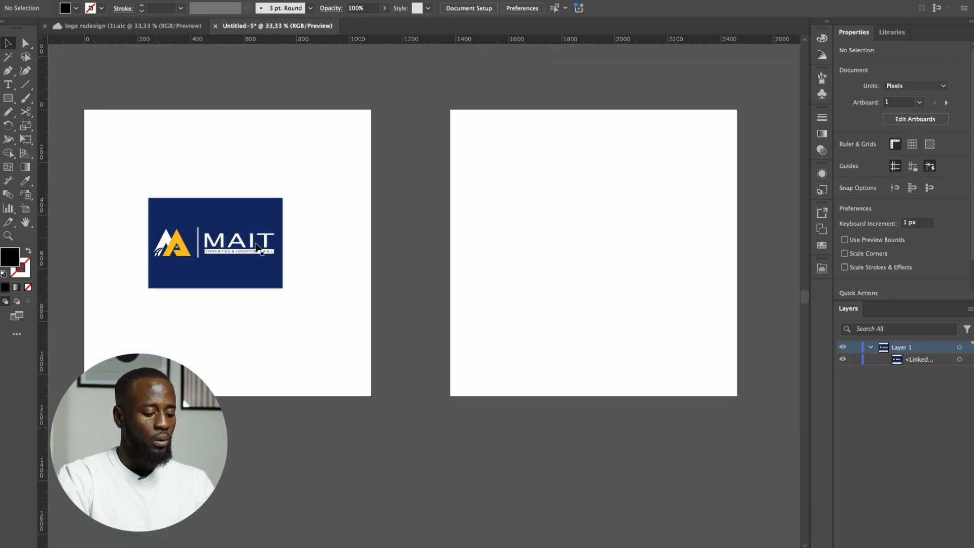
drag(587, 216, 418, 248)
scroll(417, 249, up, 1)
key(t)
click(383, 259)
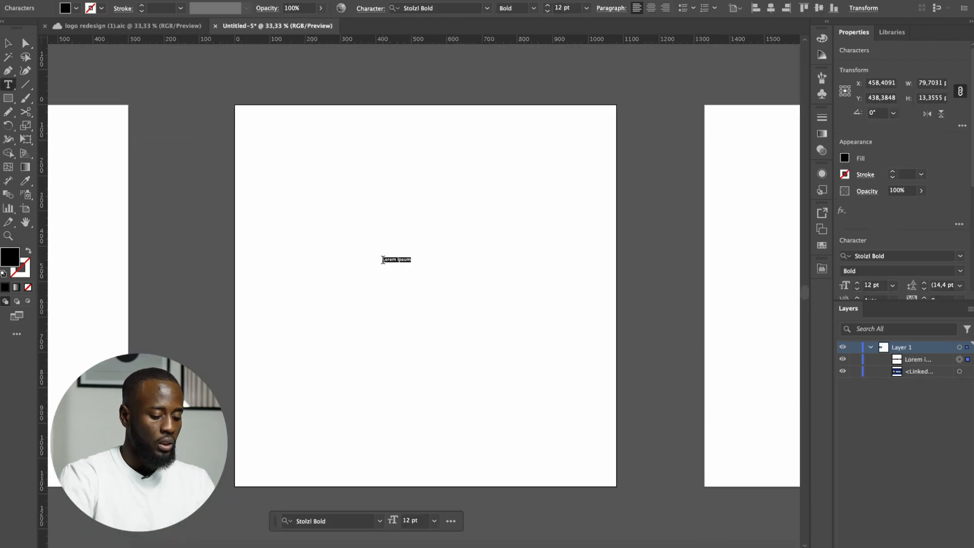
scroll(386, 257, up, 1)
text(m)
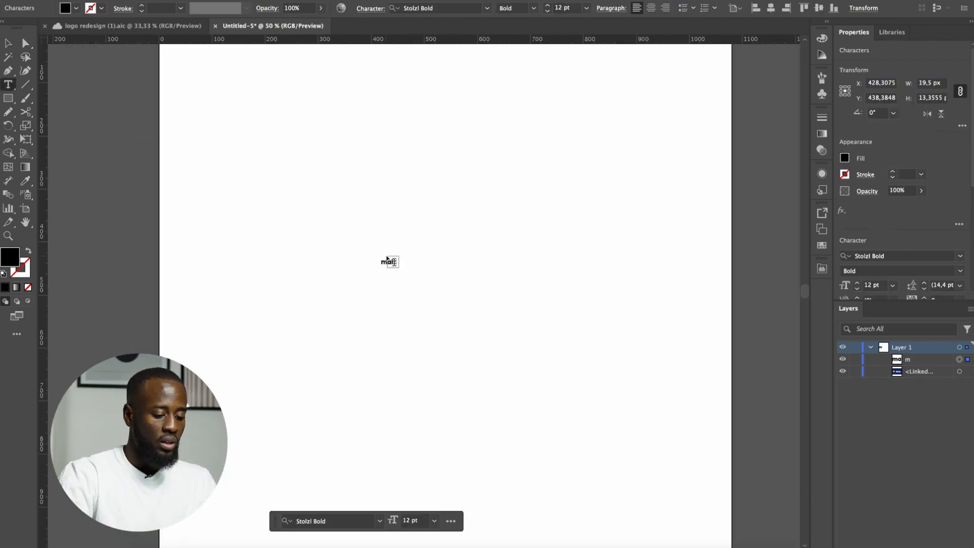
text(ait)
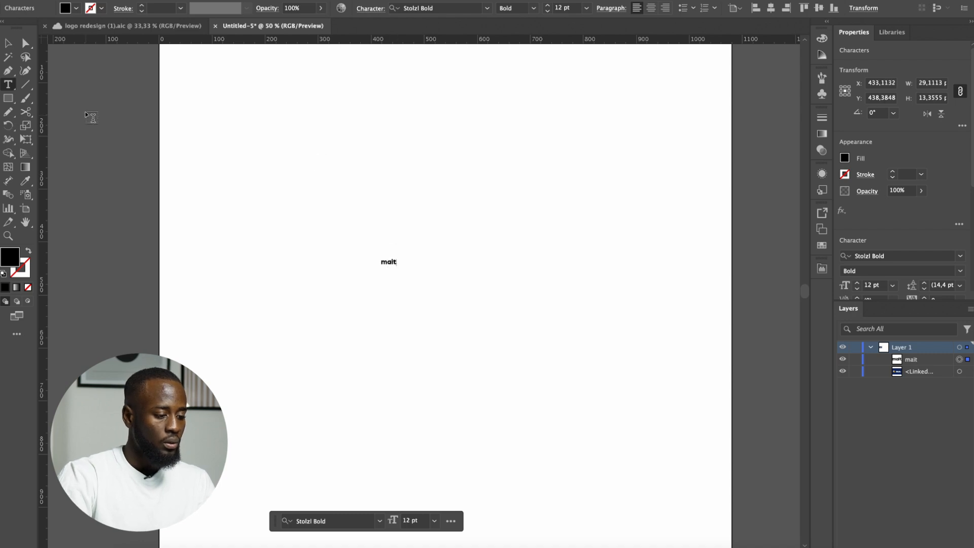
- Enlarge the mait text proportionally about its center to about 305 px wide
click(8, 43)
drag(400, 268, 512, 313)
click(499, 254)
click(445, 269)
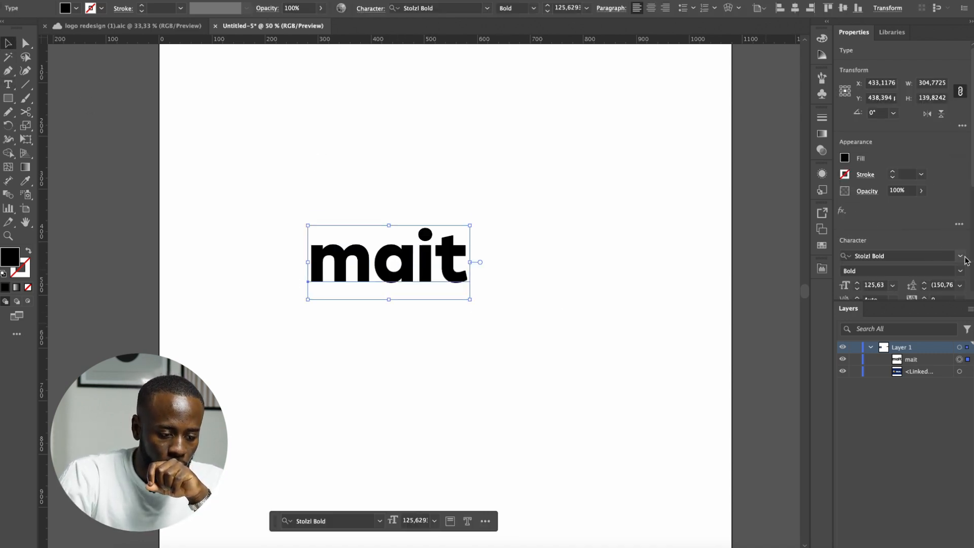
- Change the font of the mait text to Noka Medium
click(961, 256)
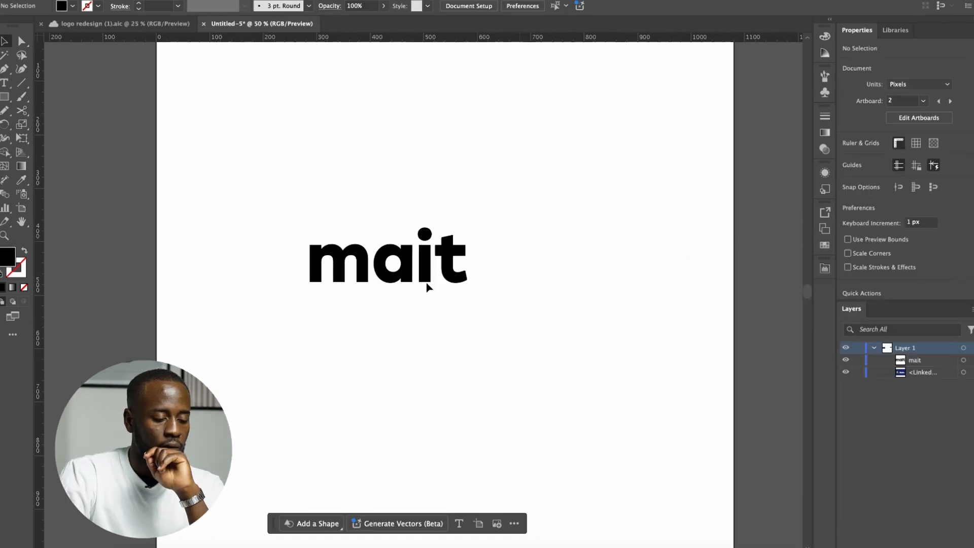
click(420, 275)
click(901, 256)
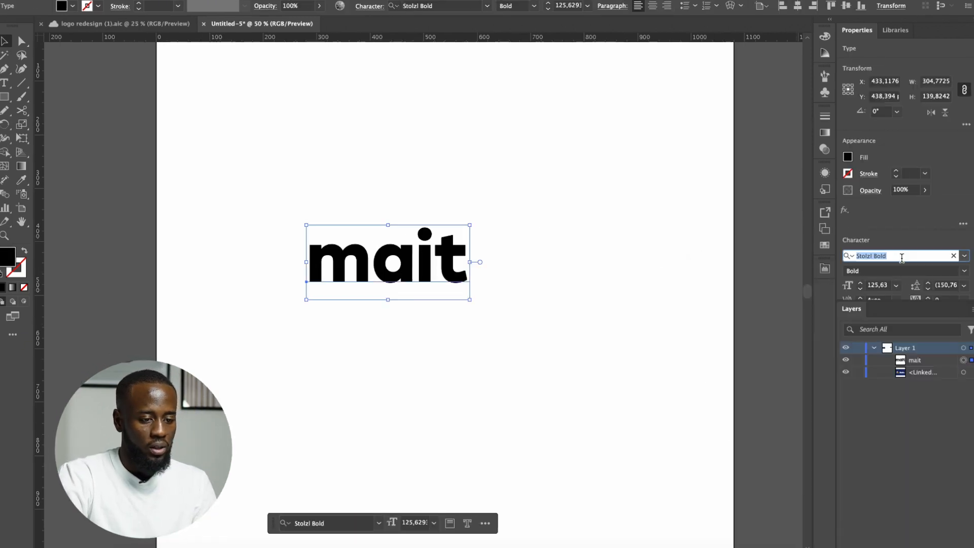
text(noka)
key(Return)
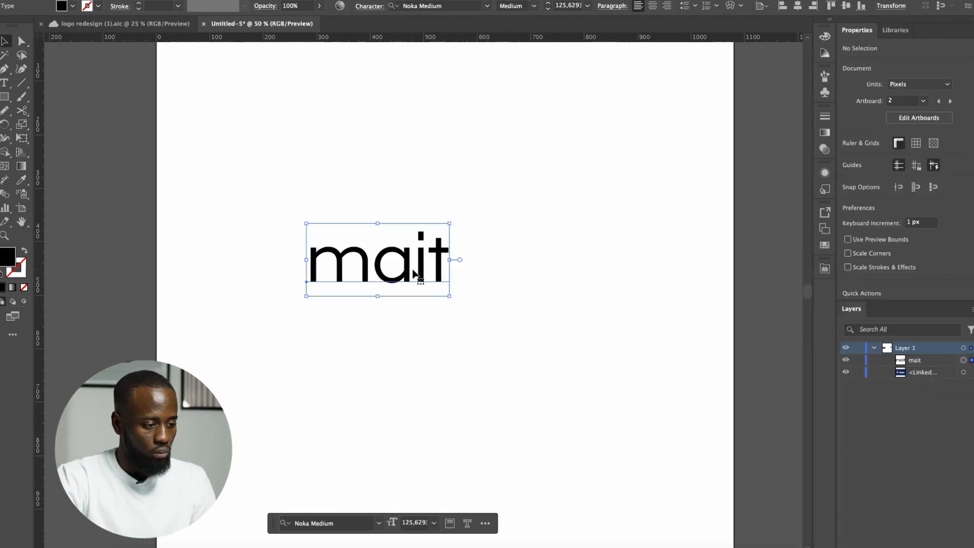
- Move the mait text up the artboard to about Y 349 px
scroll(450, 277, up, 1)
click(571, 272)
drag(360, 253, 358, 196)
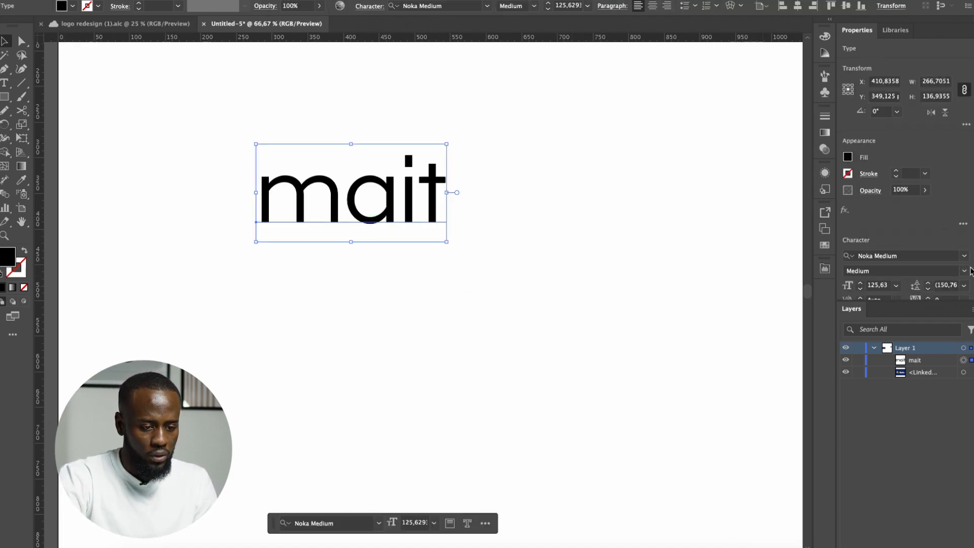
- Thicken the mait lettering with a 6 pt black stroke and deselect it
click(895, 171)
click(895, 171)
click(896, 171)
click(895, 171)
click(895, 171)
click(770, 229)
scroll(390, 291, down, 1)
click(391, 224)
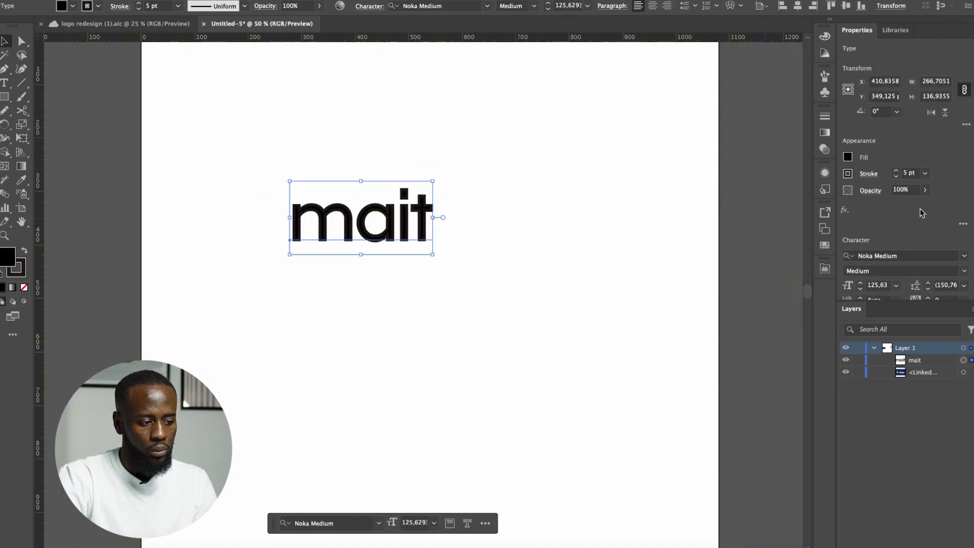
click(895, 171)
click(550, 293)
scroll(495, 306, down, 1)
scroll(486, 287, up, 1)
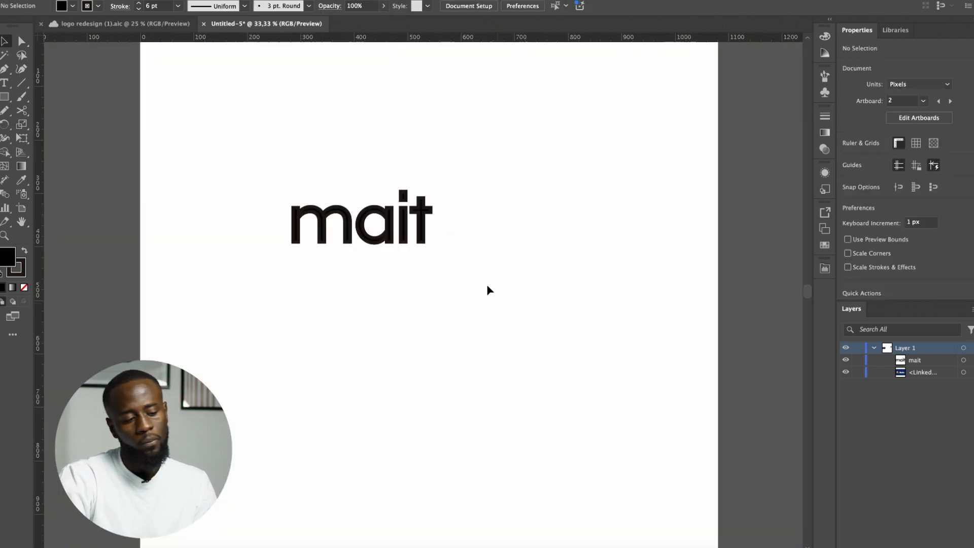
click(398, 231)
scroll(399, 231, up, 1)
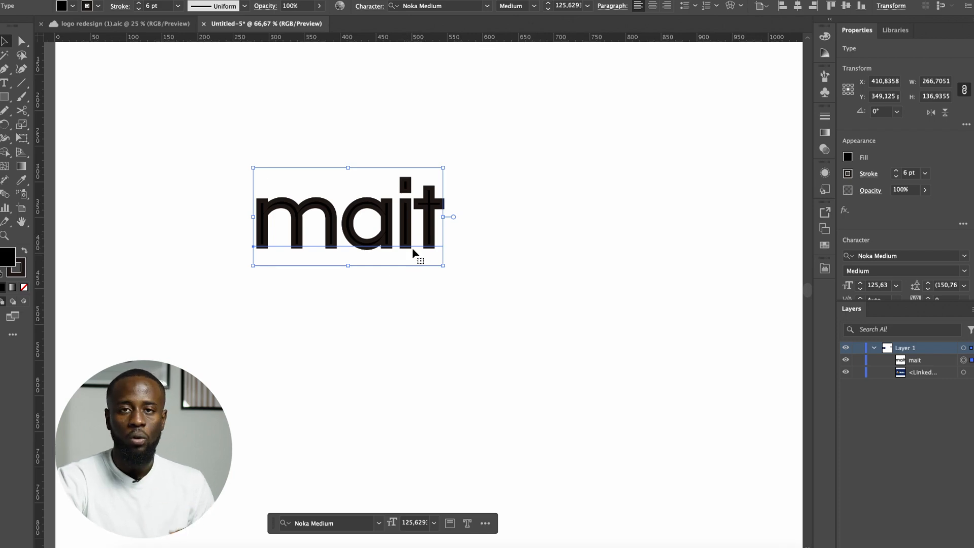
click(459, 334)
- Show the document grid and turn on Snap to Grid
scroll(496, 289, down, 4)
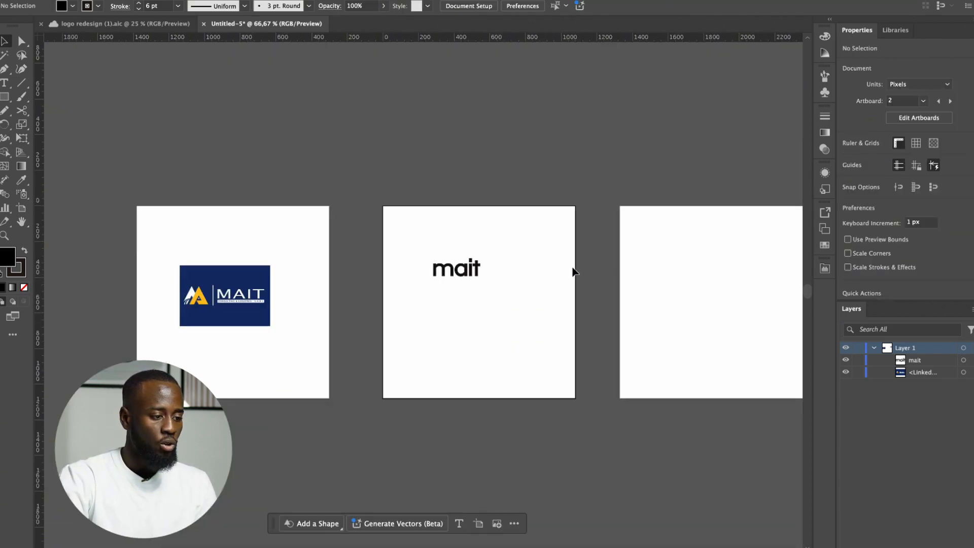
click(917, 143)
scroll(489, 329, up, 4)
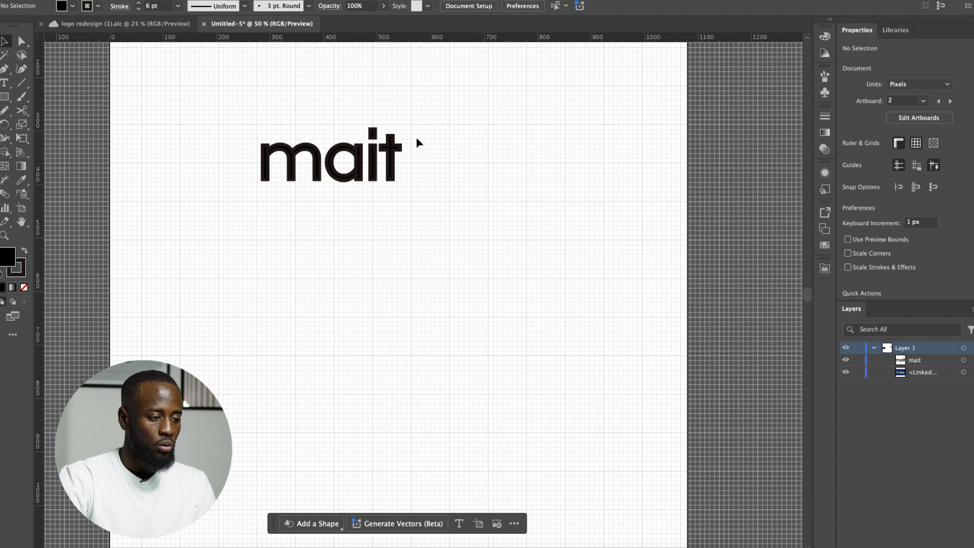
click(252, 1)
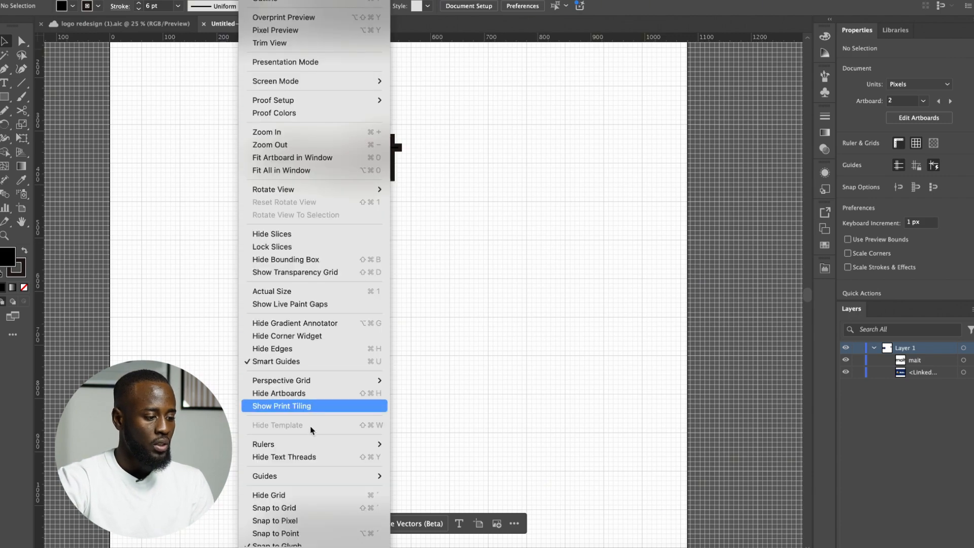
click(290, 508)
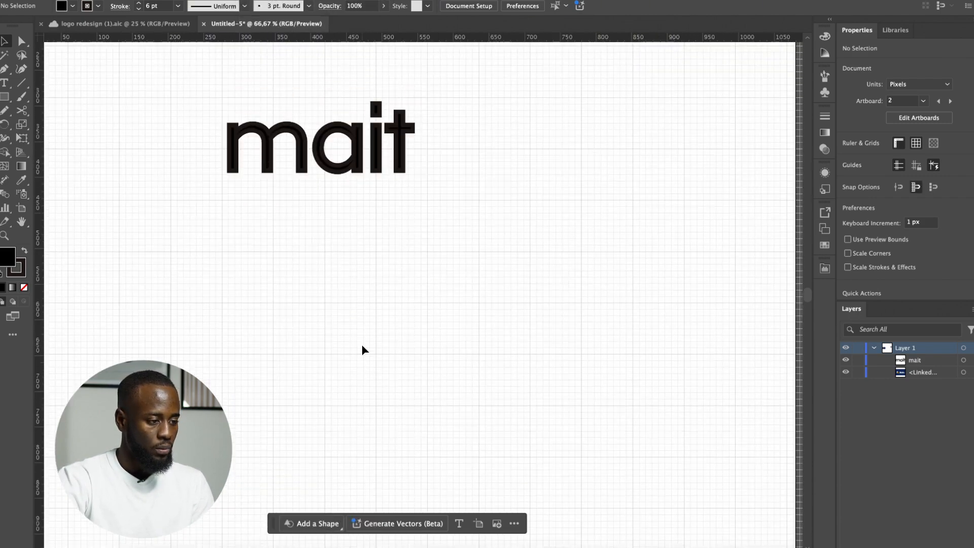
- Draw an upright 27 by 72 px rectangle on the grid below the mait text
scroll(446, 297, up, 3)
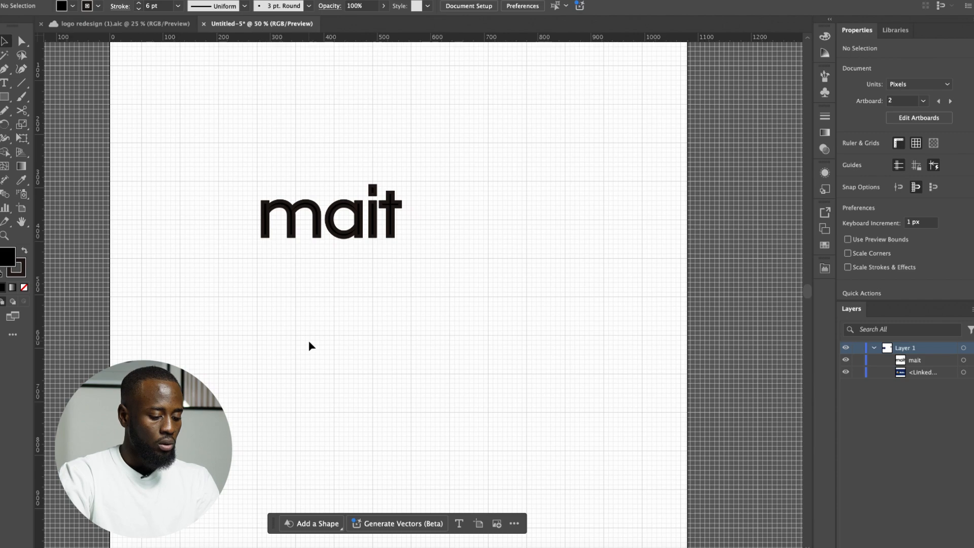
key(m)
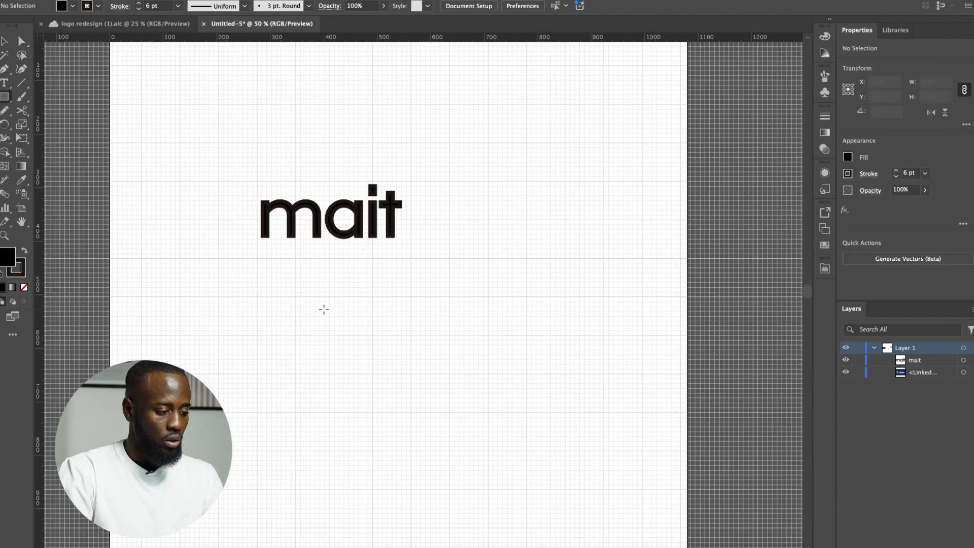
scroll(305, 302, up, 4)
drag(266, 279, 323, 426)
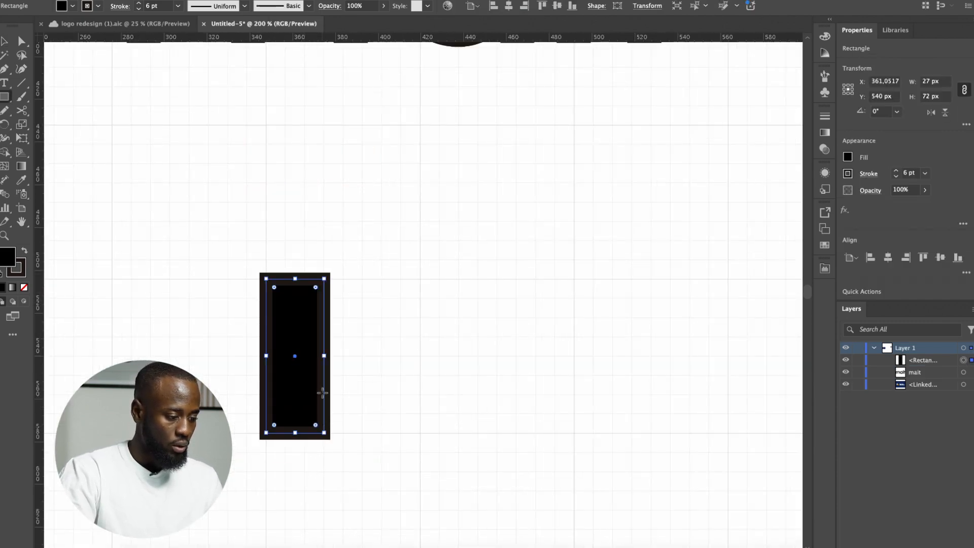
- Reduce the rectangle's stroke to 0 pt, leaving only the black fill
click(895, 177)
click(896, 177)
click(895, 176)
click(896, 177)
click(896, 176)
click(895, 177)
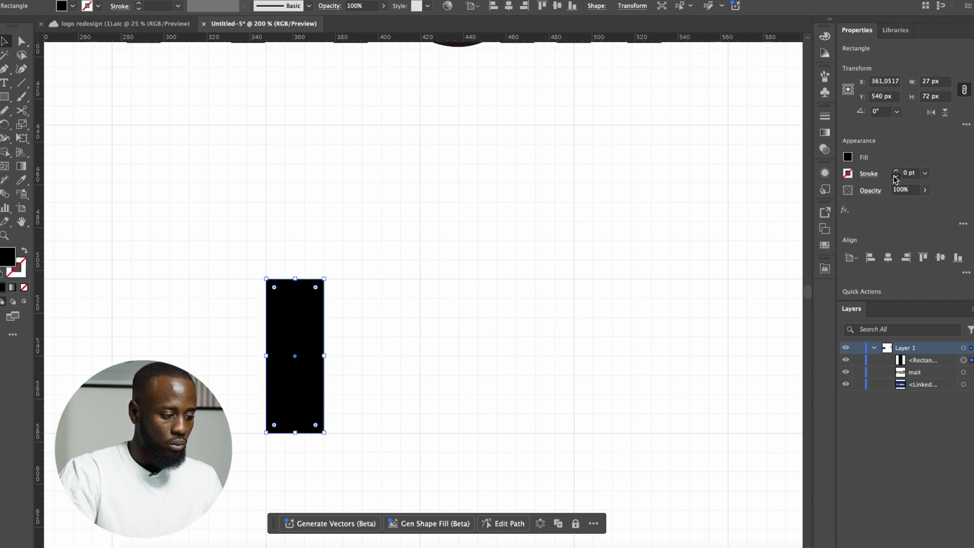
click(386, 345)
- Shift the rectangle's two top anchors 81 px to the right to form a slanted bar 108 px wide
click(297, 375)
key(a)
drag(394, 234, 244, 300)
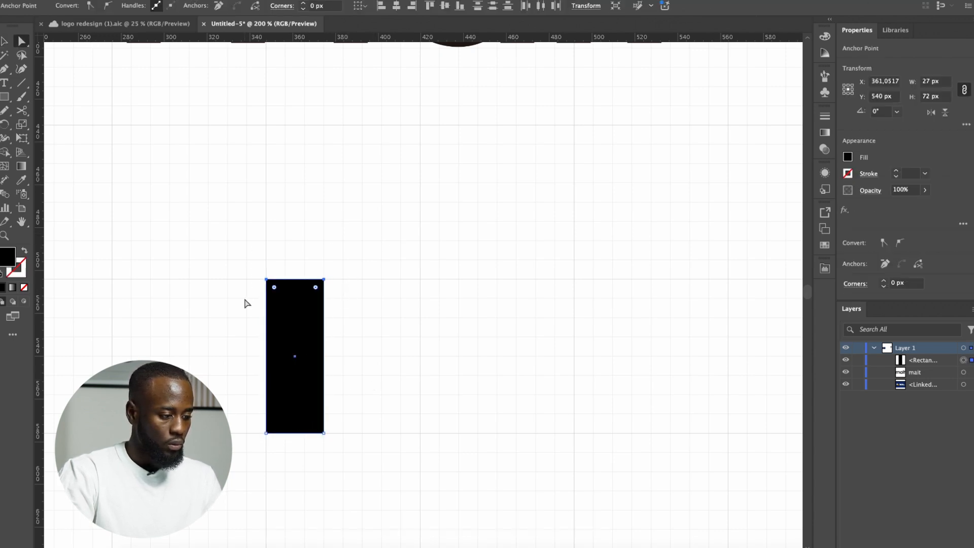
key(Right)
key(Right)
key(Right)
key(Right)
key(Right)
key(Right)
key(Right)
key(Right)
key(Right)
key(Right)
key(Right)
key(Right)
key(Right)
key(Right)
key(Right)
key(Right)
key(Right)
key(Right)
key(Right)
key(Right)
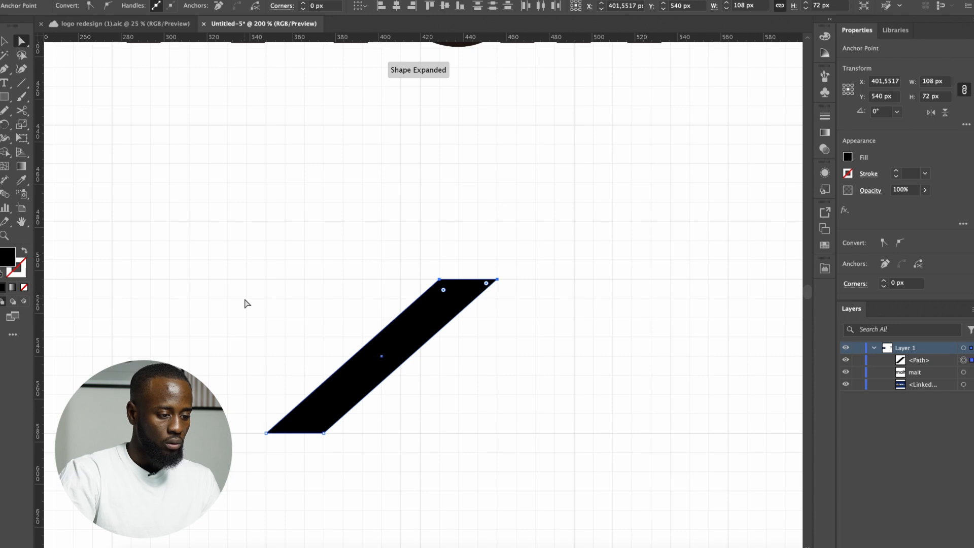
- Move the slanted bar's two left anchors 9 px to the left, widening the shape to 117 px
scroll(246, 300, down, 2)
click(304, 382)
drag(232, 305, 245, 413)
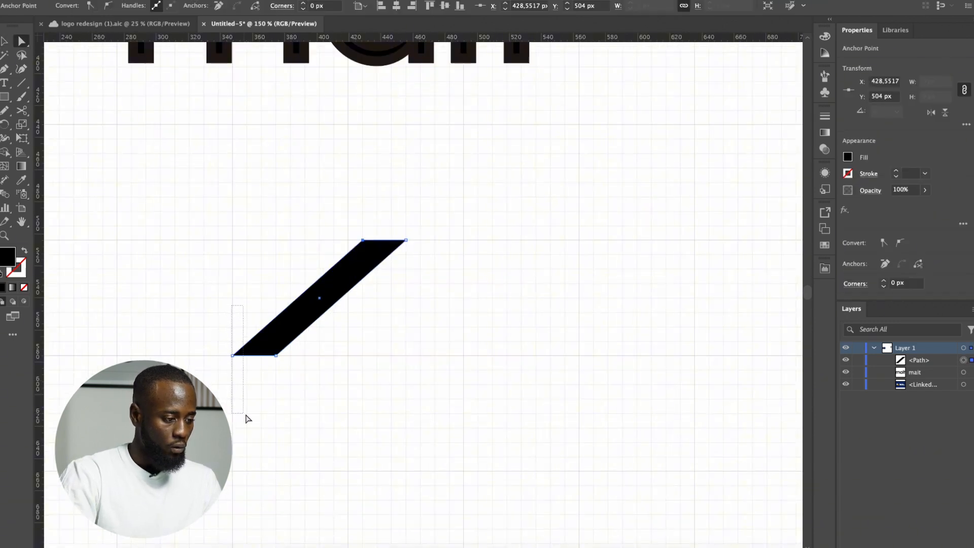
key(Left)
key(Left)
key(Left)
key(Left)
key(Left)
key(Left)
key(Left)
key(Left)
key(Left)
key(v)
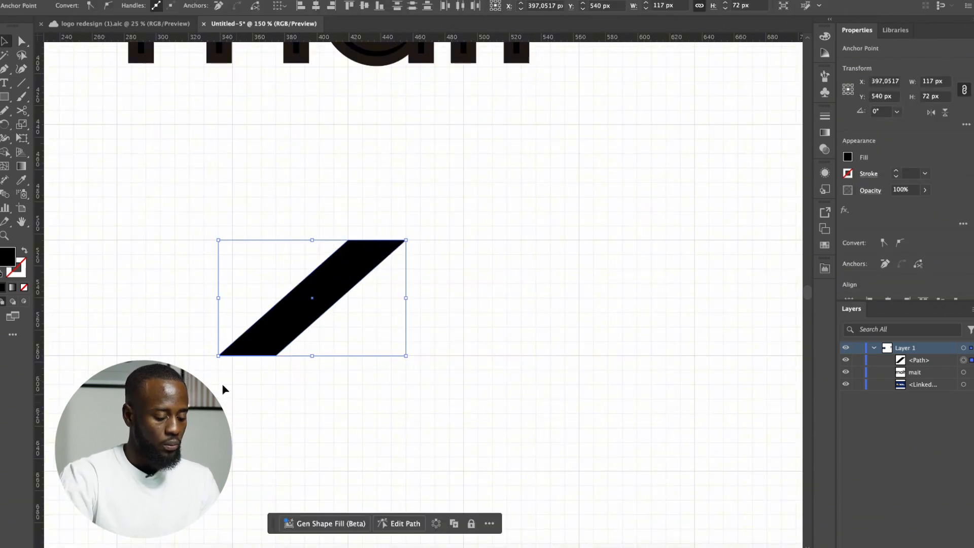
- Duplicate the slanted bar 63 px straight down and flip the copy vertically
click(348, 305)
alt+drag(322, 283, 338, 384)
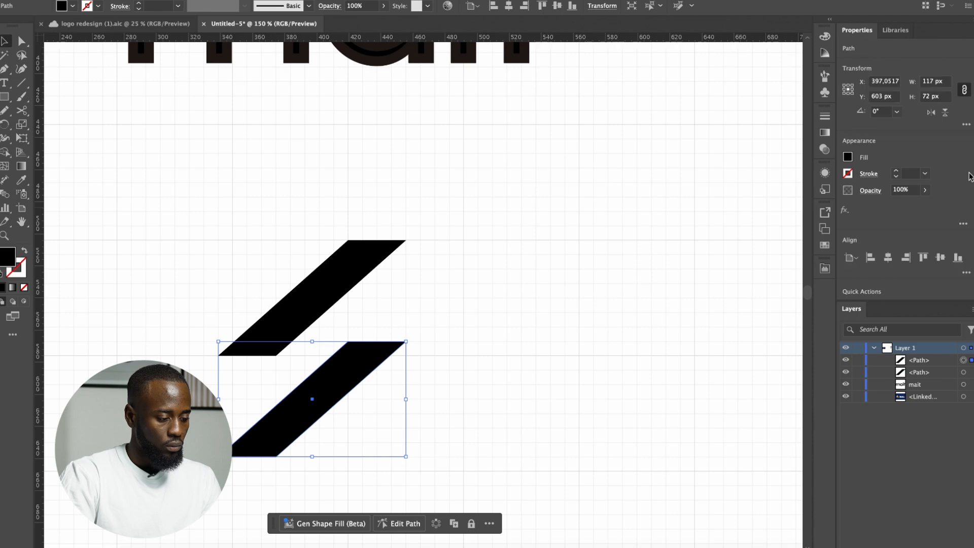
click(945, 113)
click(495, 290)
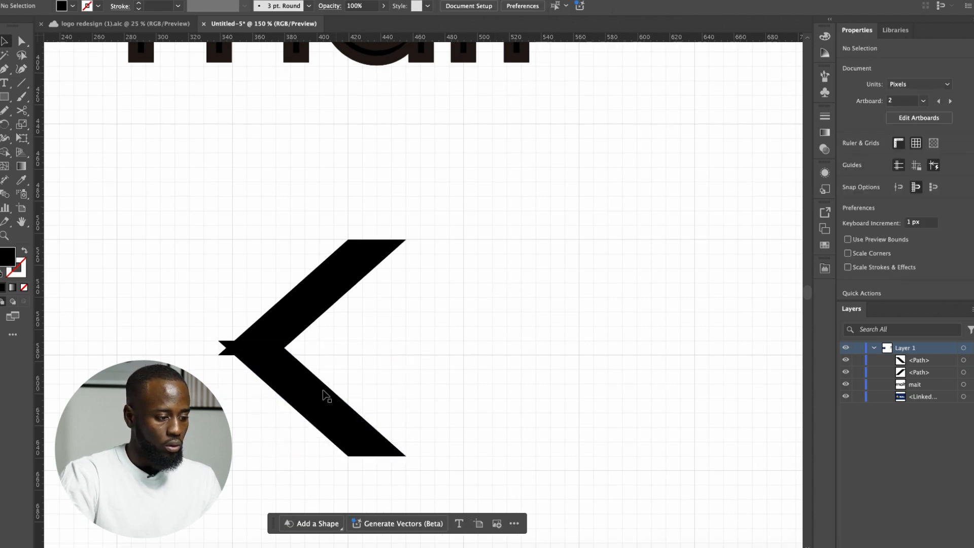
- Lower the flipped copy until its top edge meets the original bar's bottom edge, forming a left-pointing chevron
drag(310, 408, 306, 422)
click(452, 373)
scroll(452, 374, down, 1)
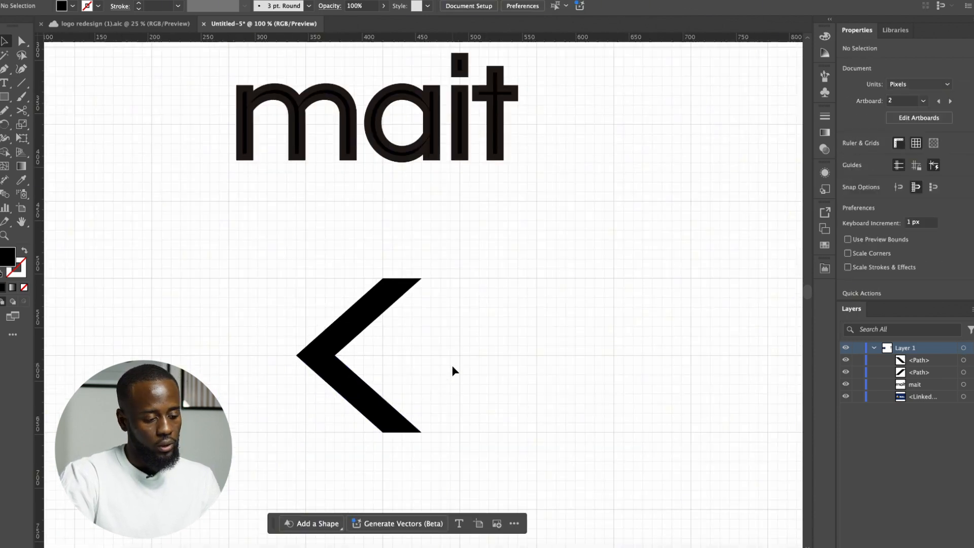
- Delete the flipped lower bar of the chevron
drag(499, 268, 324, 395)
click(371, 257)
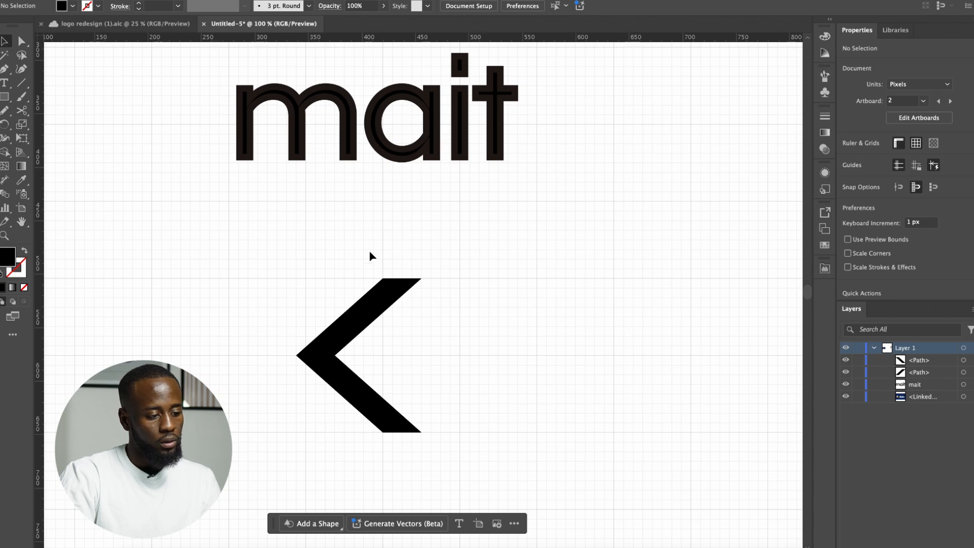
key(a)
drag(392, 255, 356, 298)
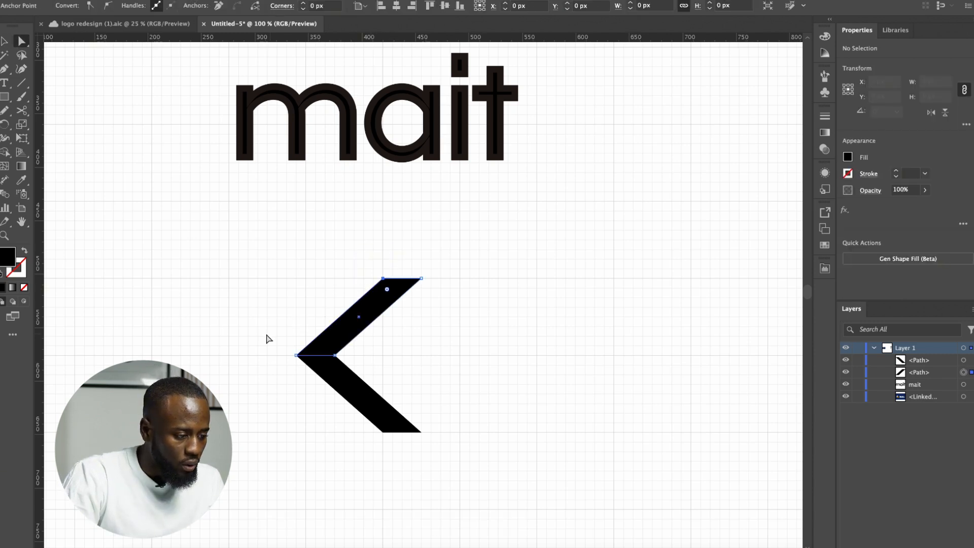
click(404, 377)
key(v)
click(372, 403)
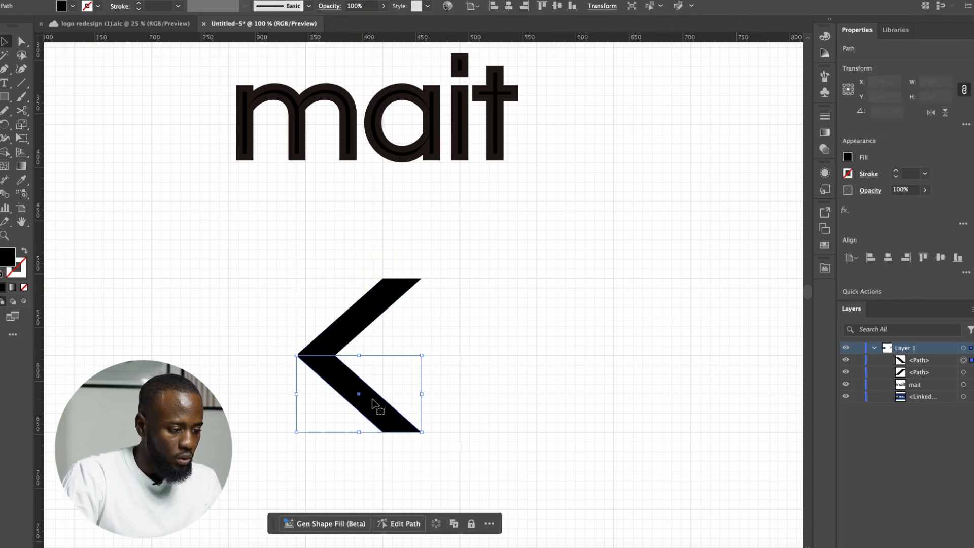
key(Delete)
- Move the remaining bar's two left anchors 18 px to the left, widening the shape to 135 px
scroll(372, 402, up, 2)
key(a)
drag(145, 393, 277, 242)
drag(423, 90, 358, 166)
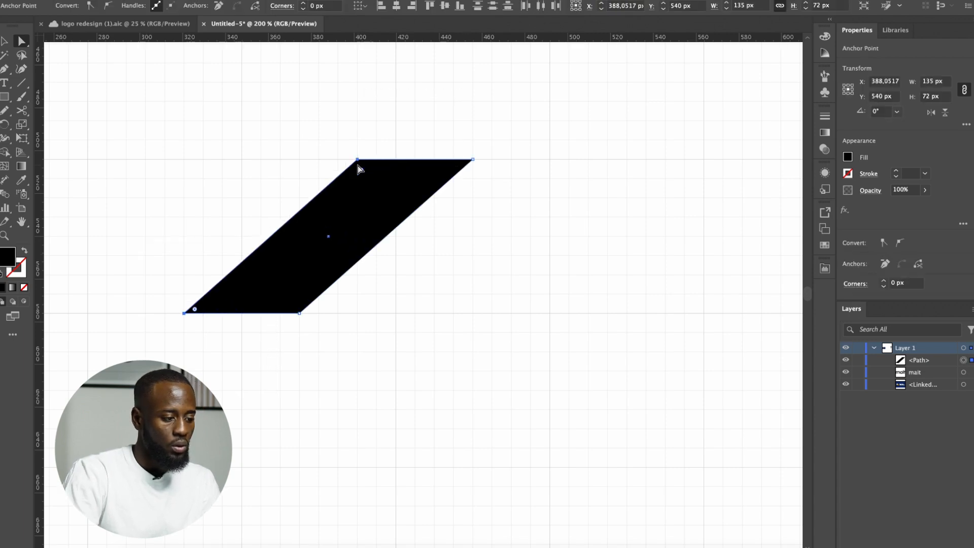
- Duplicate the slanted bar 72 px straight down and flip the copy vertically to form a left-pointing chevron
click(391, 241)
drag(355, 224, 354, 378)
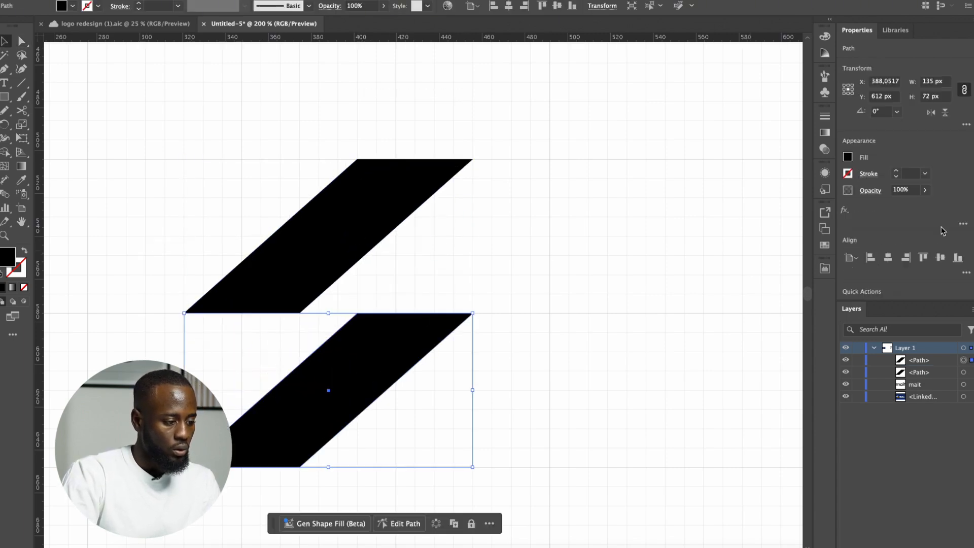
click(945, 112)
- Duplicate the chevron twice to the right to form a row of three left-pointing chevrons
click(611, 296)
scroll(605, 299, down, 2)
drag(452, 349, 634, 350)
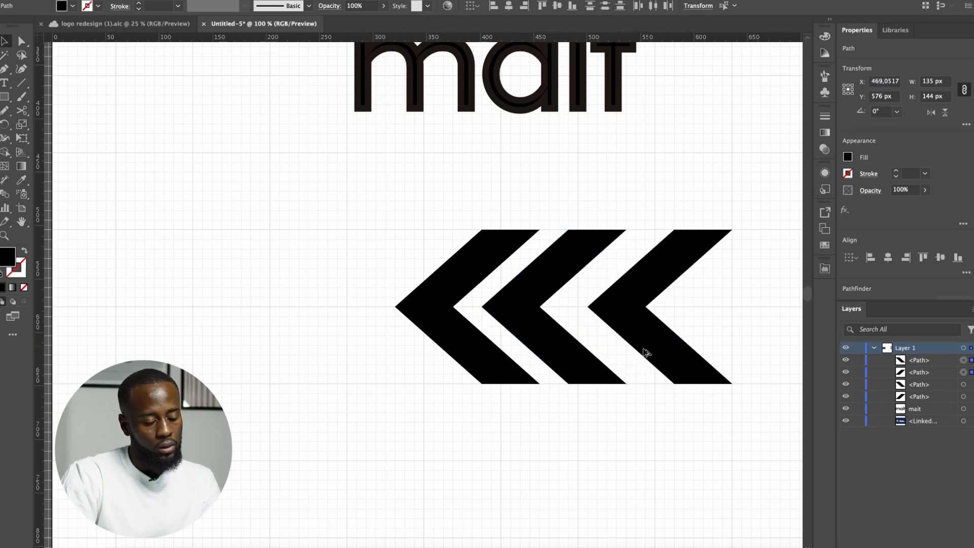
click(568, 429)
scroll(344, 410, down, 4)
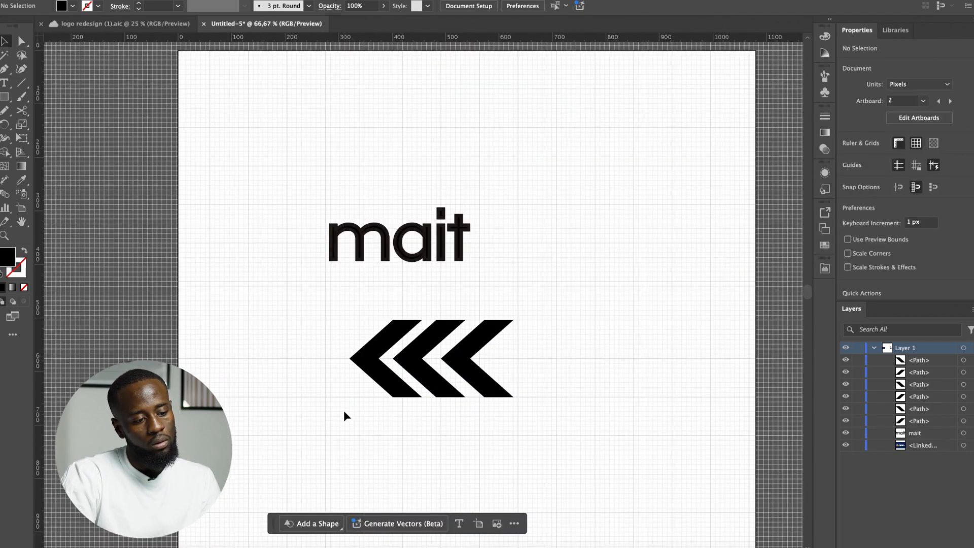
- Move the mait wordmark and the chevron row together toward the artboard's upper-left area
scroll(389, 419, up, 2)
drag(277, 425, 438, 244)
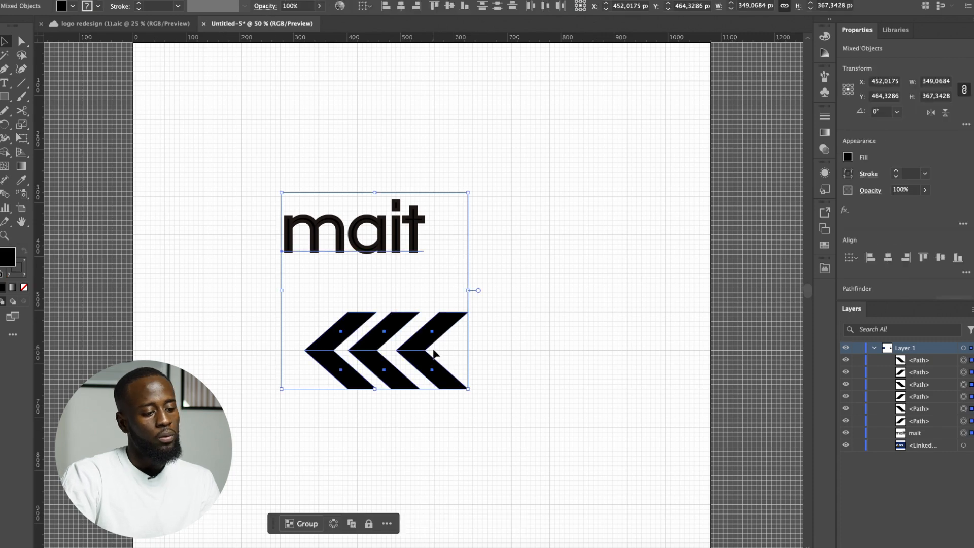
drag(327, 368, 273, 246)
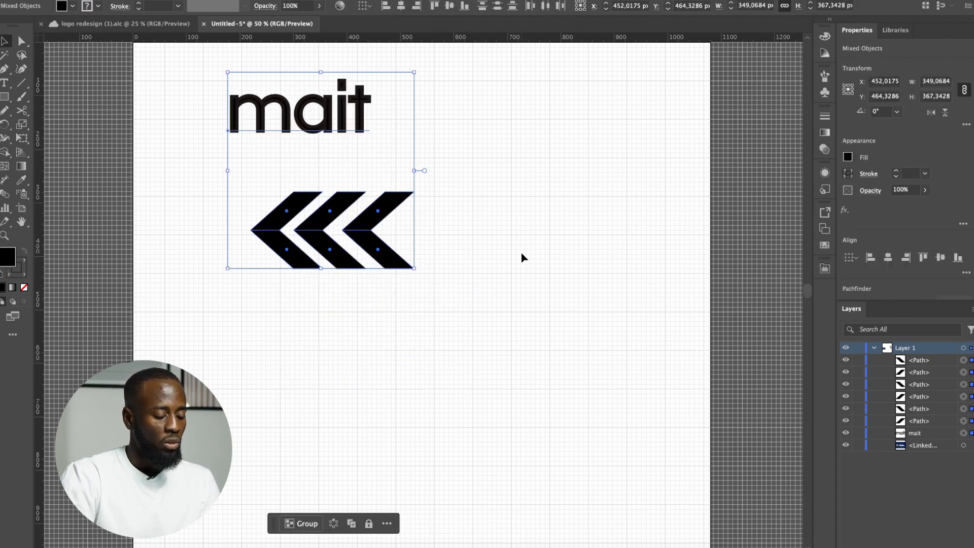
- Duplicate the row of three chevrons into the empty lower part of the artboard and select the whole copy
drag(470, 230, 210, 305)
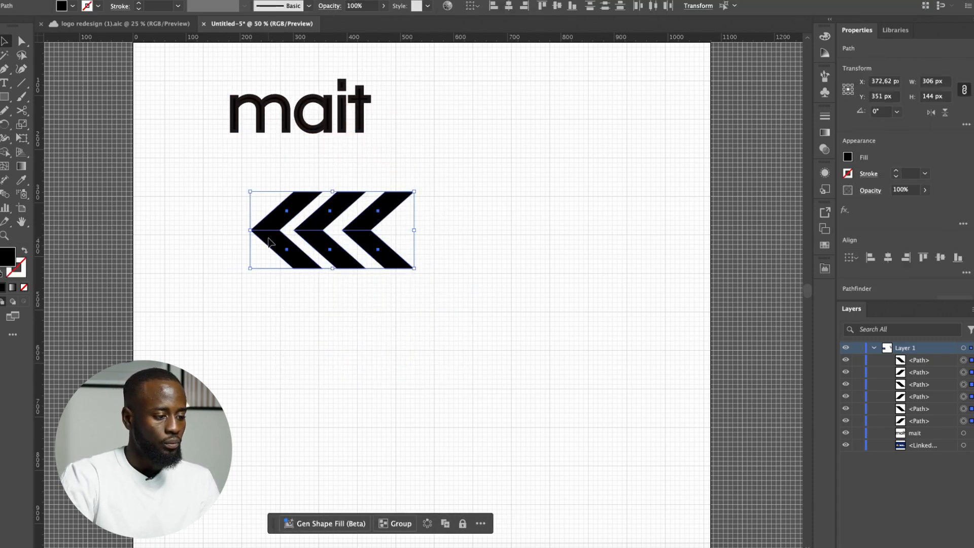
drag(269, 239, 270, 416)
shift+click(270, 416)
shift+click(274, 400)
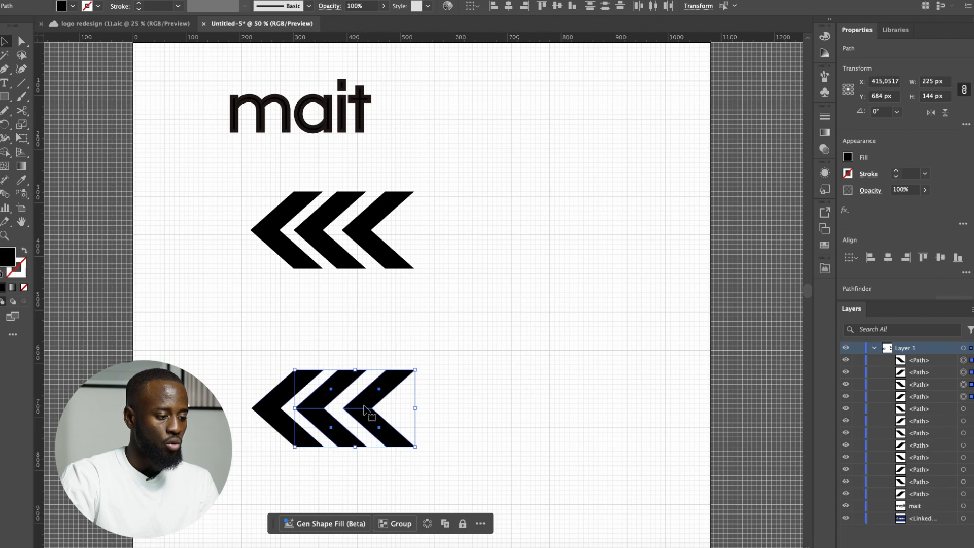
drag(515, 360, 263, 416)
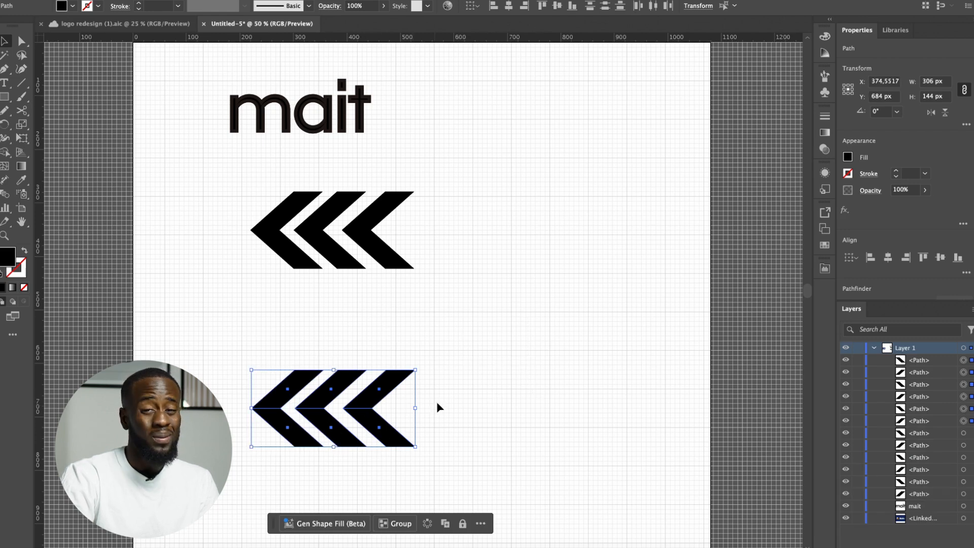
- Flip the lower chevron row horizontally to point right and place a second copy of it alongside
click(930, 113)
click(495, 380)
drag(496, 380, 359, 407)
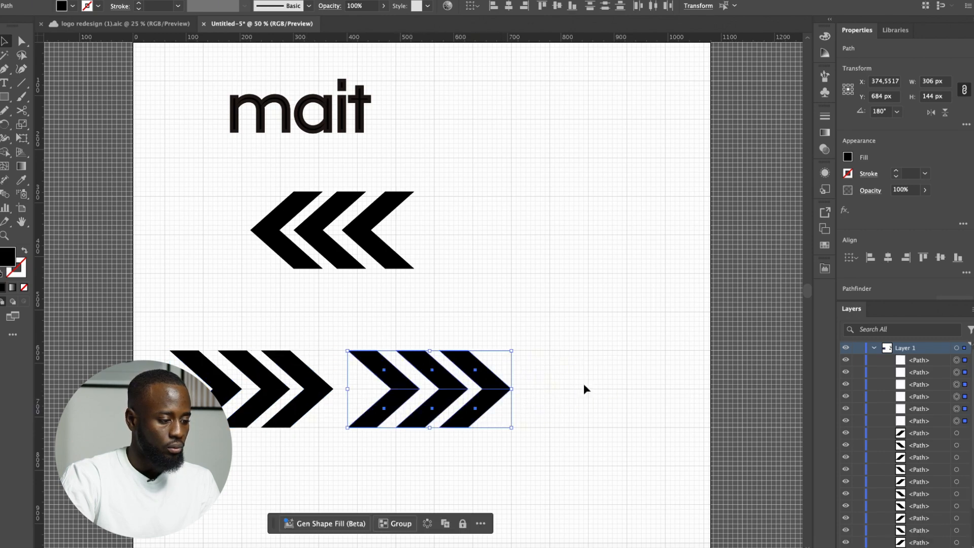
- Push the right-hand row's three chevrons together without gaps and delete the middle bar of its lower half
click(583, 389)
scroll(518, 388, up, 1)
drag(600, 326, 409, 399)
drag(516, 376, 440, 388)
click(555, 406)
click(403, 406)
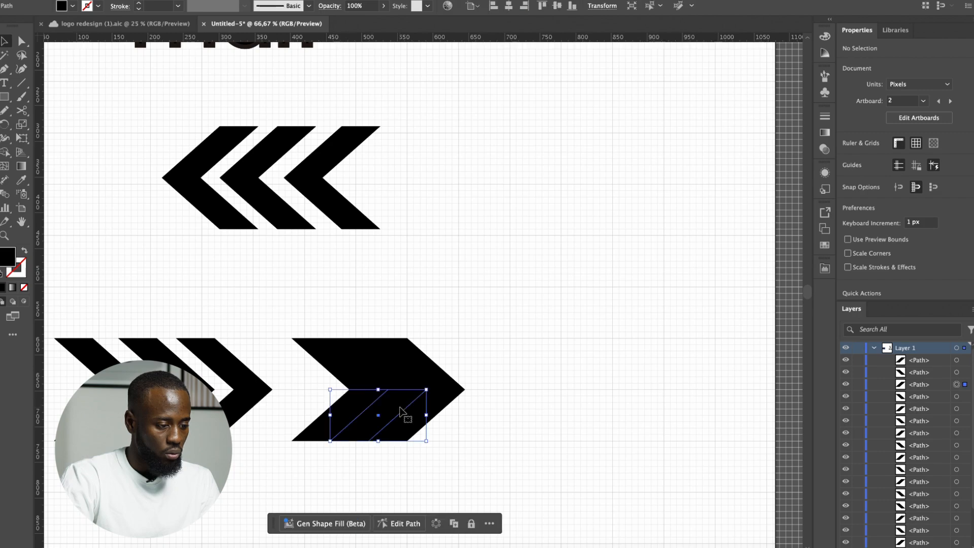
key(Delete)
- Duplicate the notched arrow symbol straight down into the space below it
key(ctrl+minus)
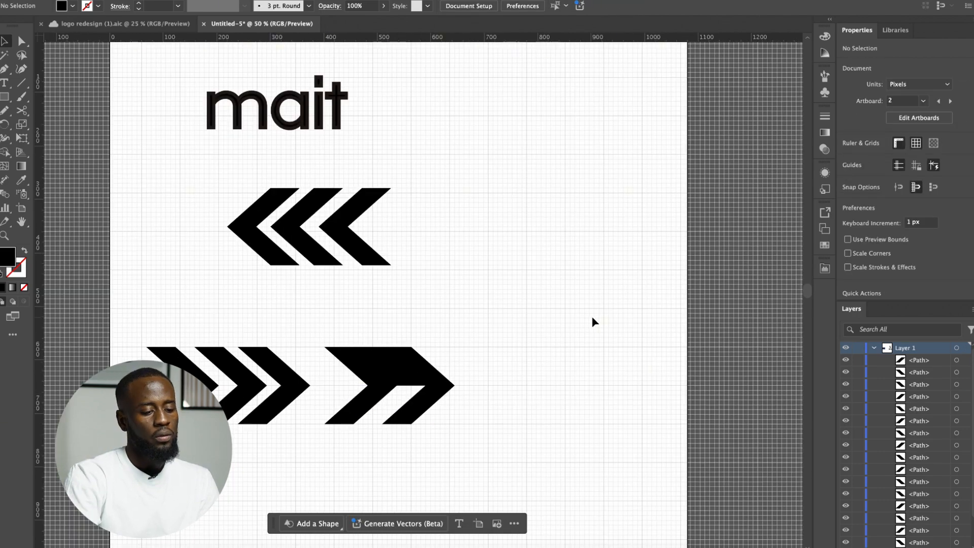
scroll(589, 323, down, 3)
drag(424, 328, 556, 252)
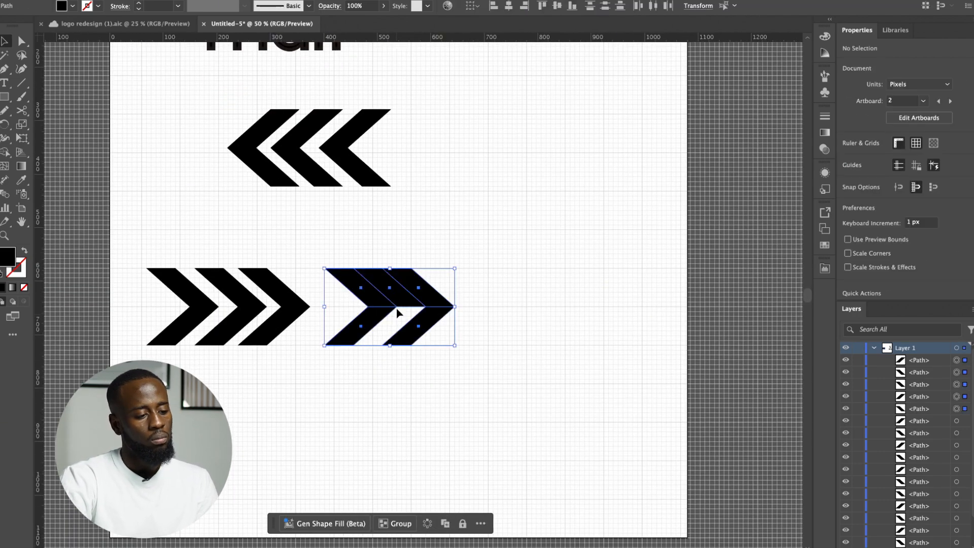
alt+shift+drag(374, 318, 372, 448)
click(500, 422)
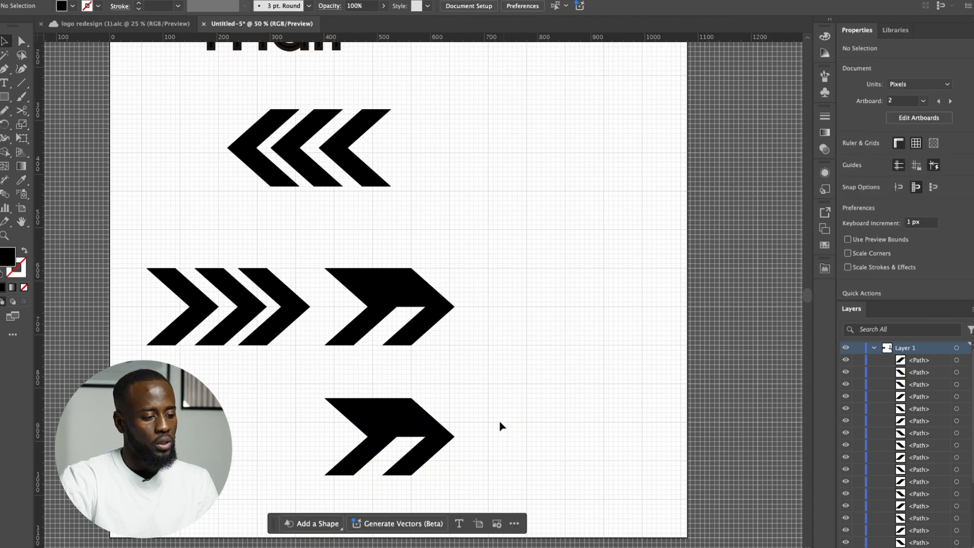
- Delete the upper-right slanted bar from the lower arrow copy
scroll(471, 415, down, 3)
alt+scroll(471, 415, up, 1)
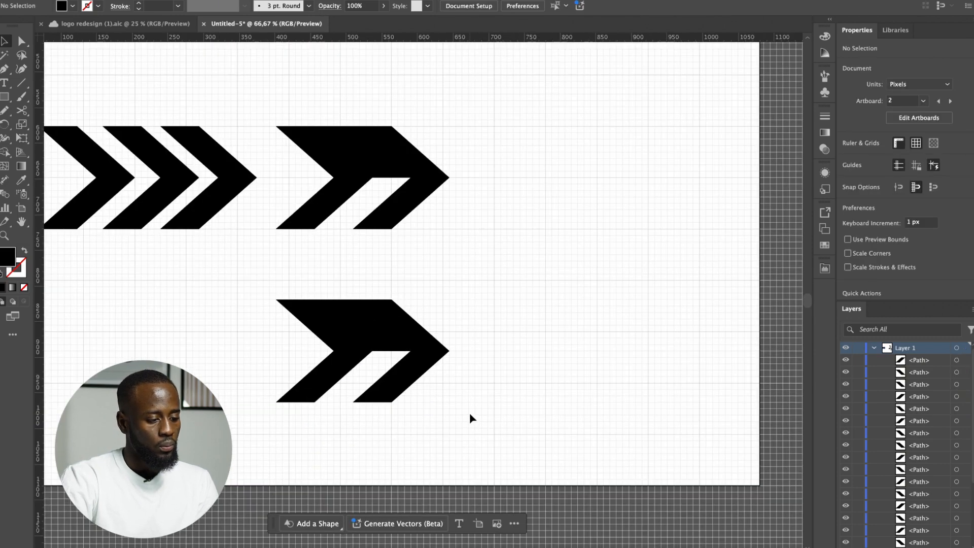
click(398, 327)
key(Delete)
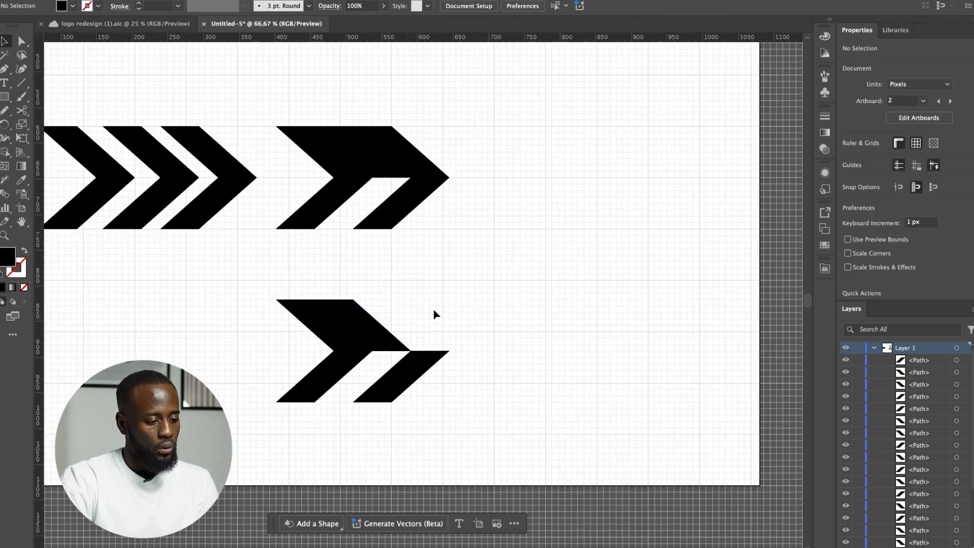
- Try removing the upper-left slanted bar from the lower arrow copy
click(335, 343)
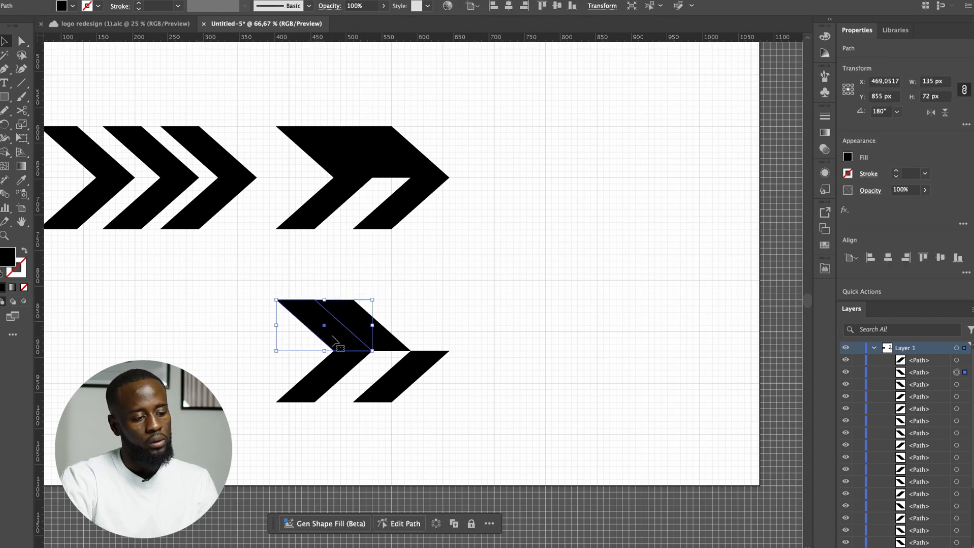
key(Delete)
scroll(372, 329, down, 1)
key(super+z)
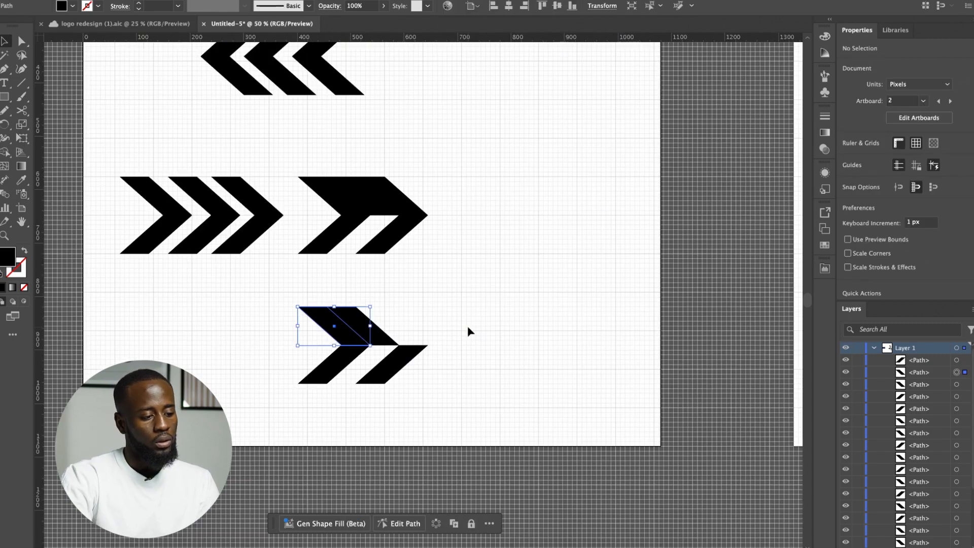
- Move the cut-down arrow variant left and place a copy of the right-pointing three-chevron row beside it
drag(486, 274, 186, 354)
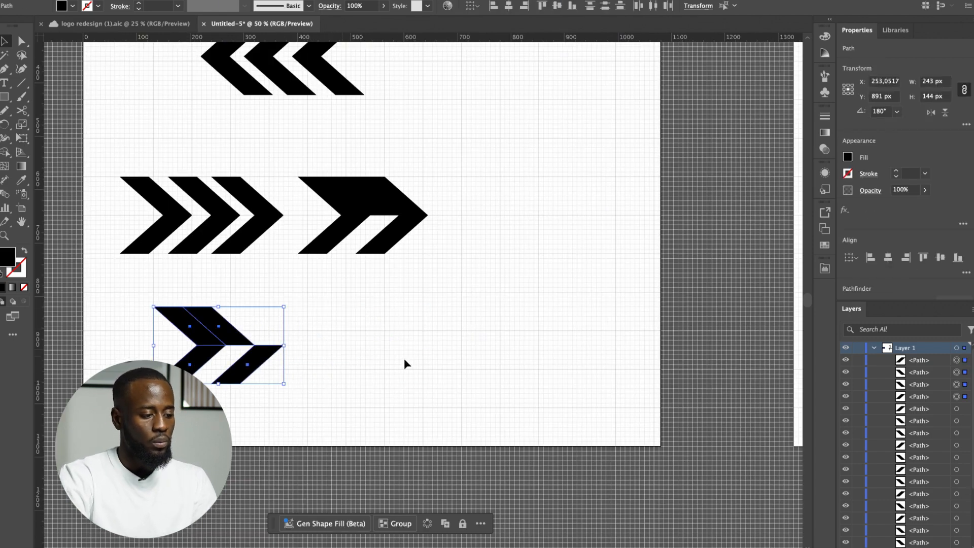
click(336, 305)
drag(121, 267, 429, 345)
click(548, 347)
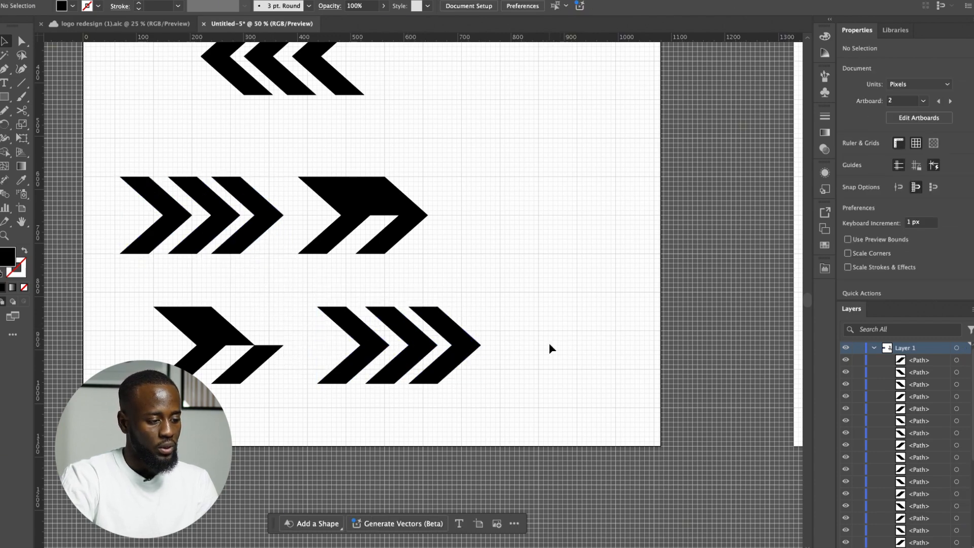
scroll(549, 341, up, 1)
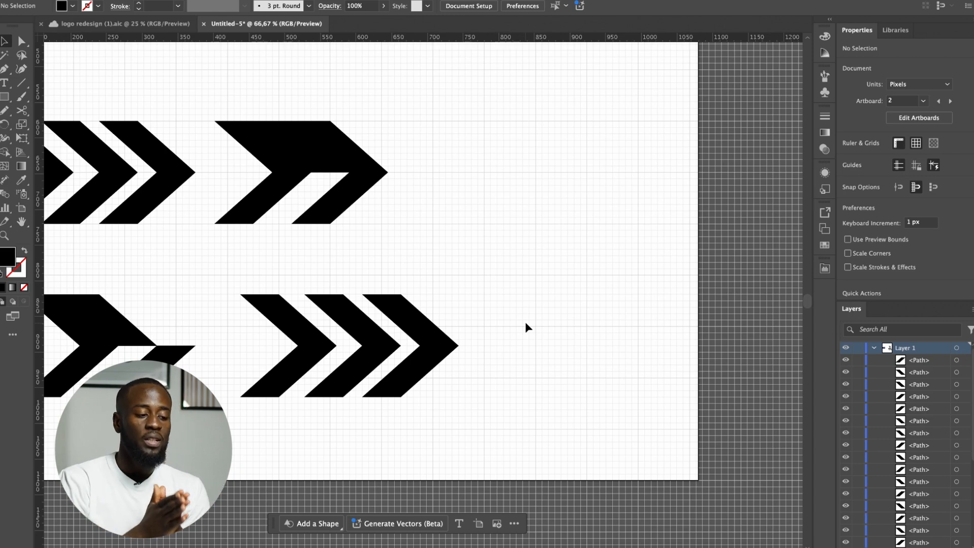
scroll(525, 321, down, 4)
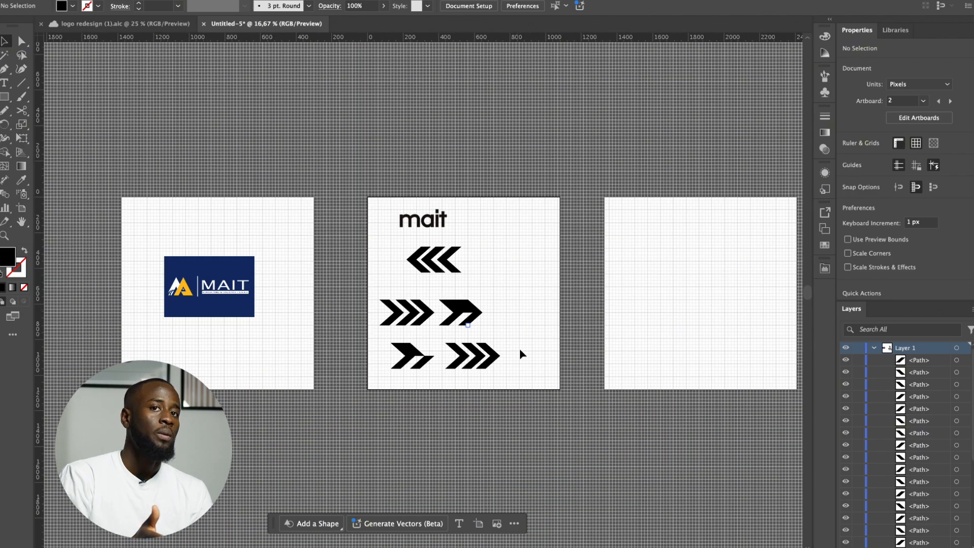
scroll(523, 348, up, 2)
scroll(402, 340, down, 1)
click(569, 277)
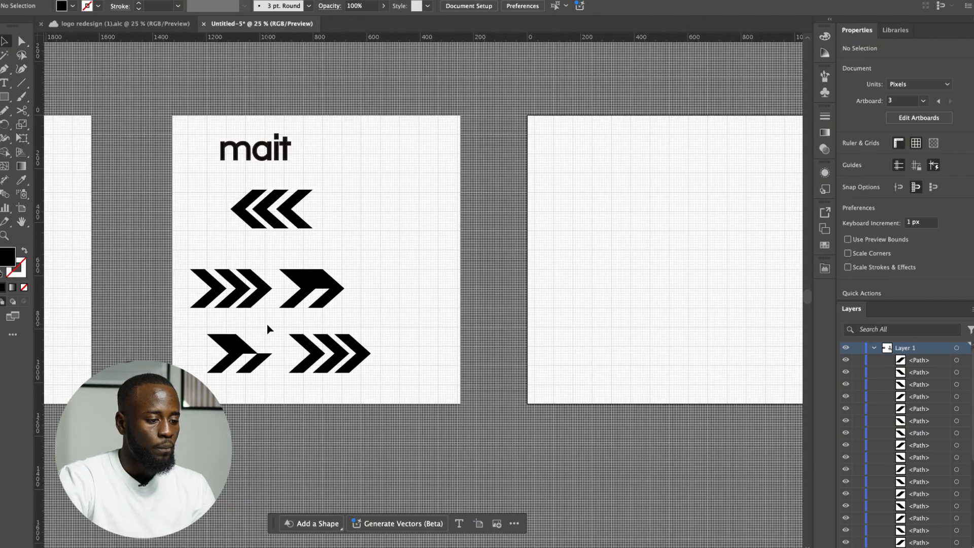
- Reposition the middle and right chevrons of the lowest row so the three chevrons have equal gaps
scroll(325, 350, up, 5)
click(365, 377)
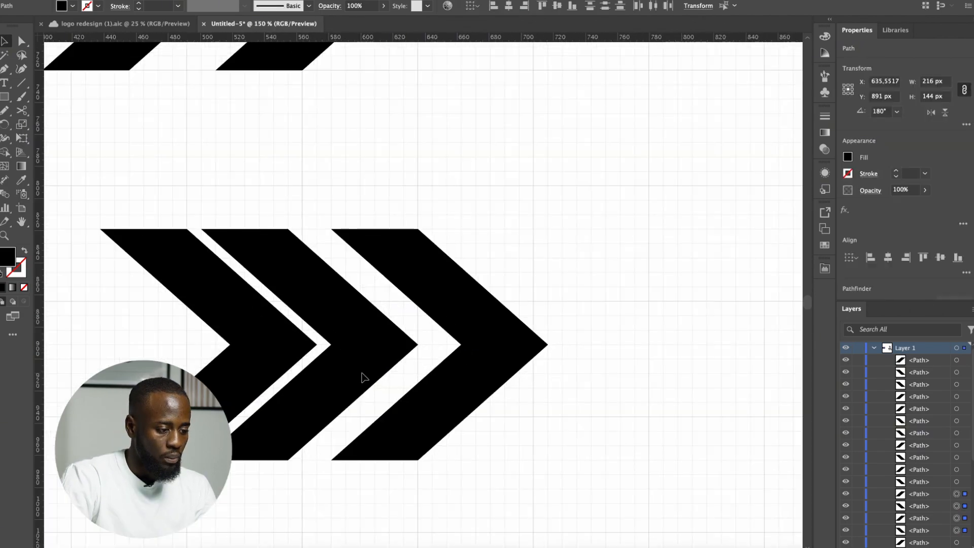
drag(366, 373, 370, 372)
drag(627, 245, 500, 358)
drag(488, 350, 466, 344)
click(562, 320)
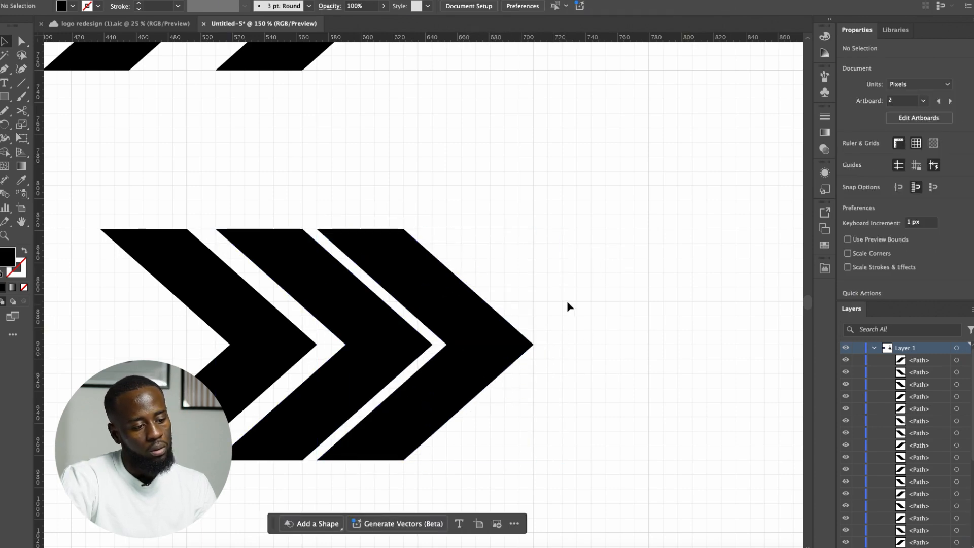
drag(567, 331, 519, 354)
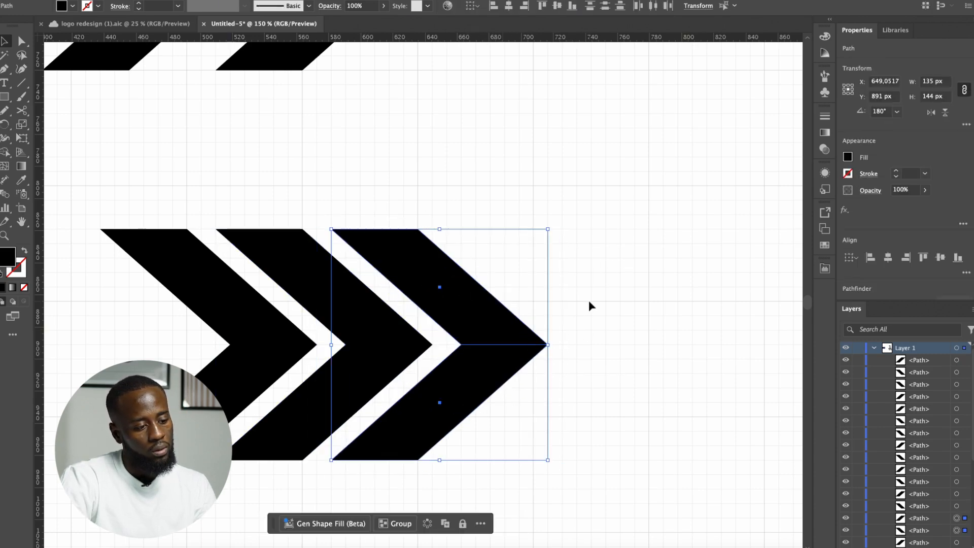
click(588, 300)
- Copy the notched arrow symbol from the second artboard onto the empty third artboard
scroll(571, 312, down, 4)
scroll(616, 336, down, 4)
scroll(389, 348, up, 4)
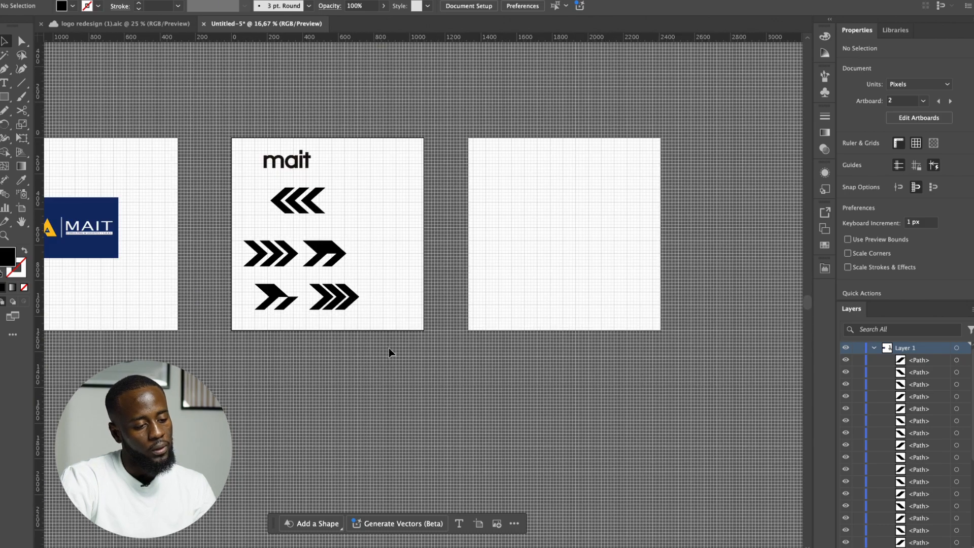
scroll(316, 329, up, 1)
scroll(315, 328, down, 4)
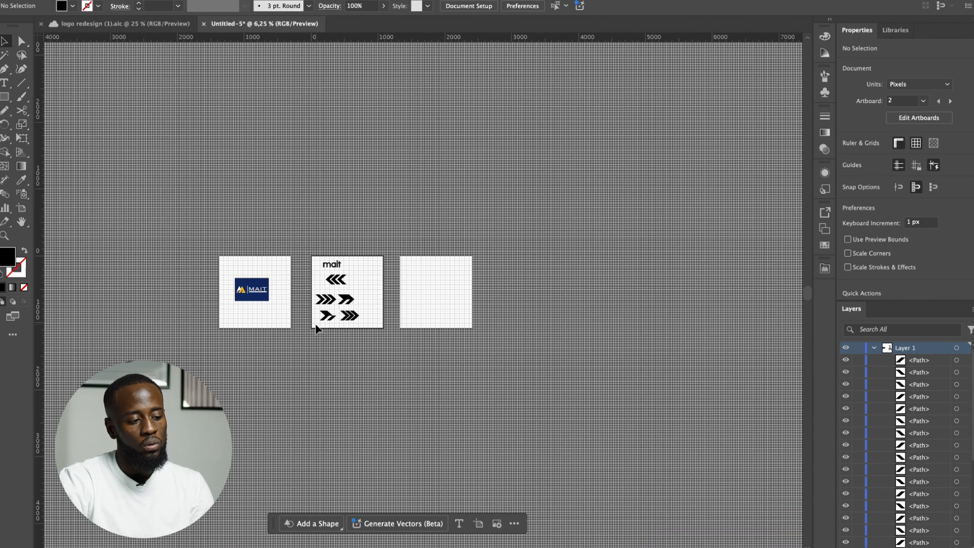
scroll(318, 326, down, 1)
scroll(540, 307, up, 4)
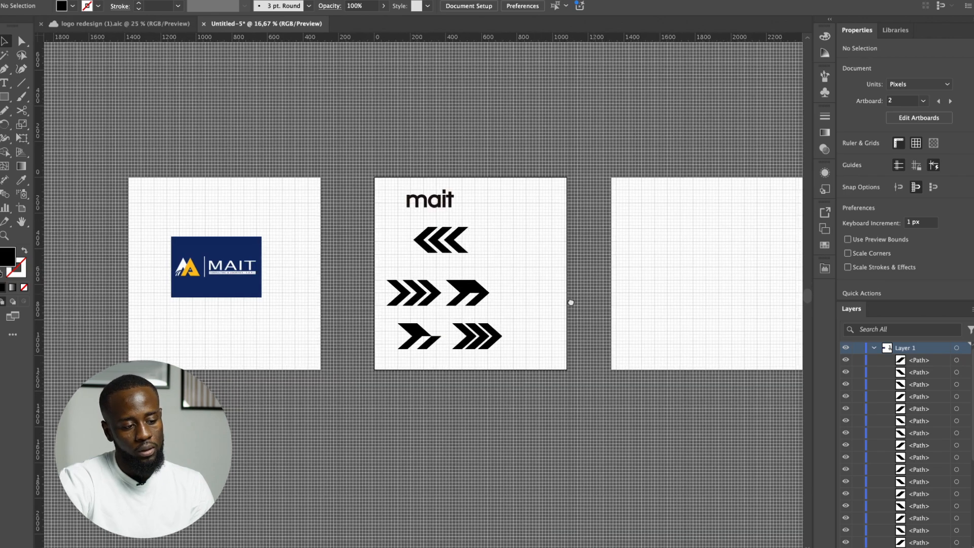
drag(571, 303, 401, 314)
drag(363, 283, 533, 263)
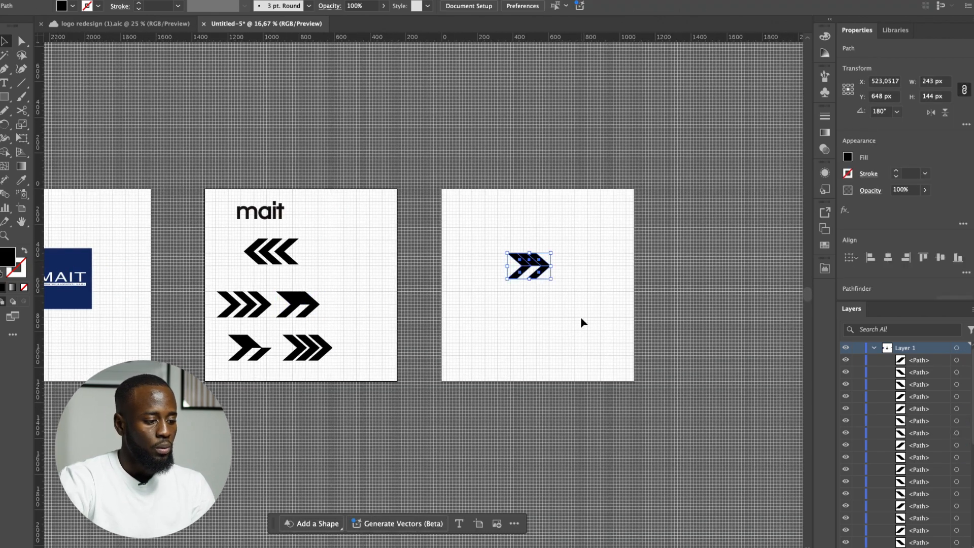
click(581, 323)
- Move the arrow symbol up on the third artboard to about Y 216 px
scroll(568, 257, up, 4)
scroll(421, 306, up, 2)
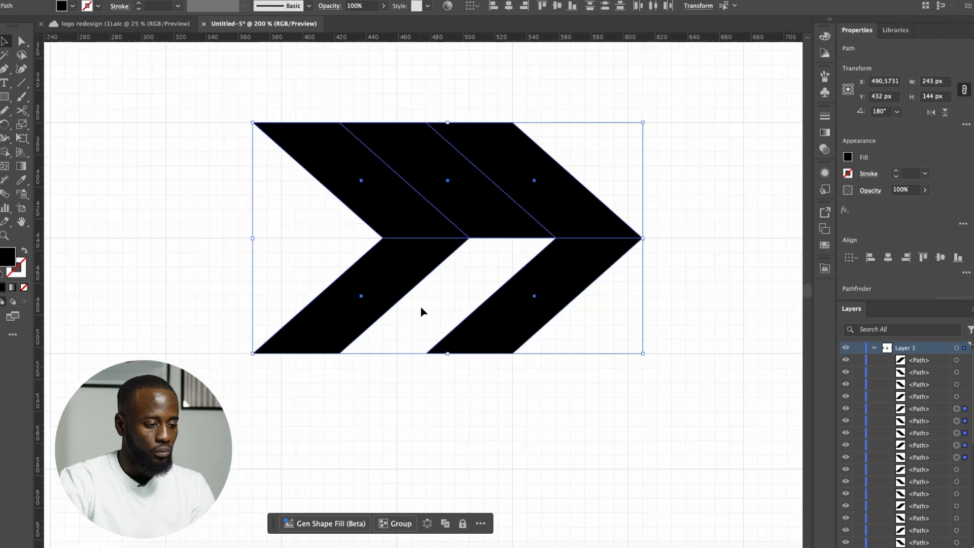
scroll(420, 306, down, 4)
click(559, 308)
scroll(493, 278, up, 1)
scroll(493, 278, up, 1)
click(379, 332)
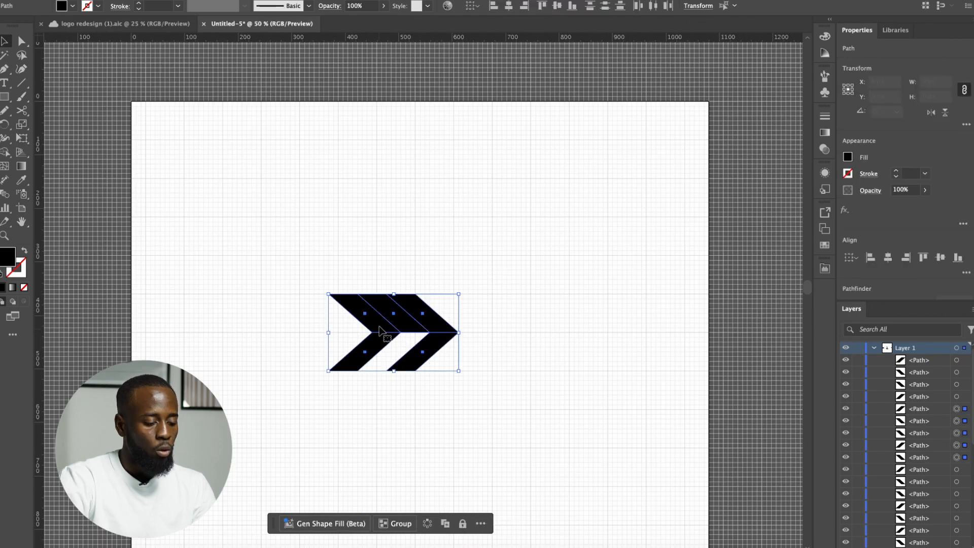
drag(379, 332, 389, 217)
click(542, 227)
scroll(542, 228, down, 2)
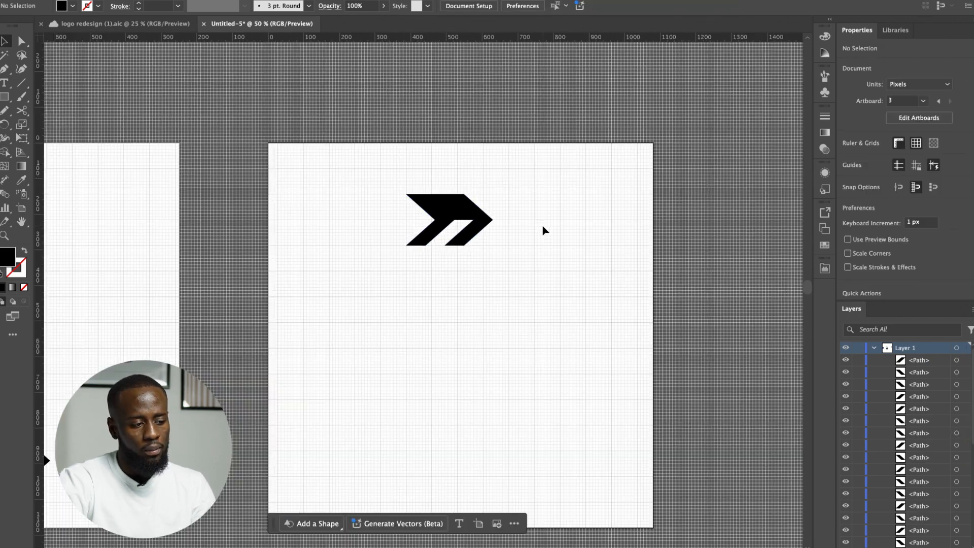
- Shift the arrow symbol right and move the mait wordmark from the second artboard to its left side
drag(581, 167, 515, 221)
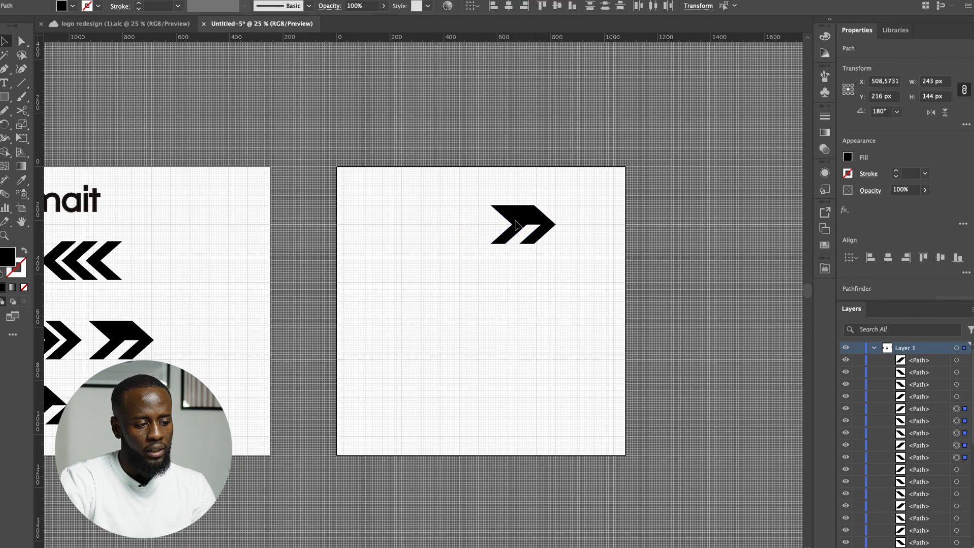
click(537, 388)
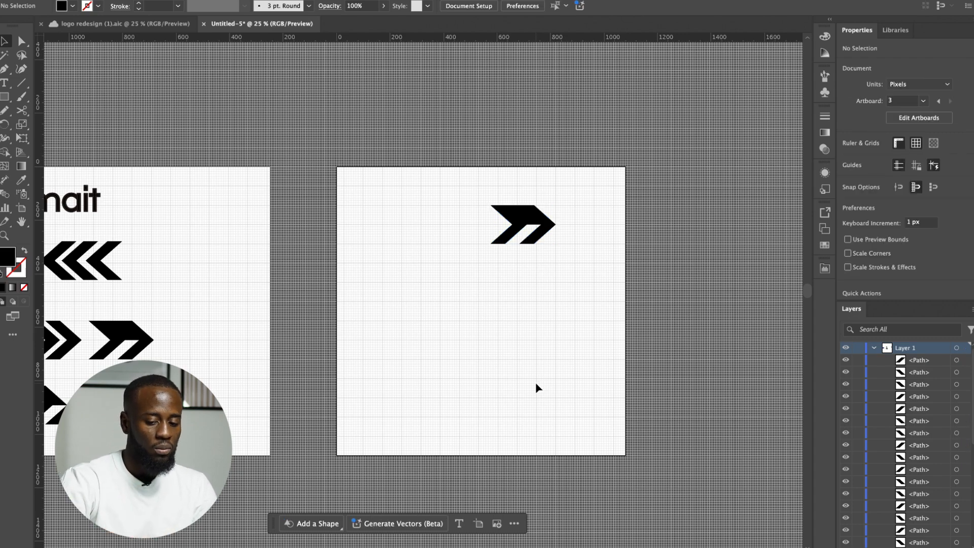
drag(78, 215, 426, 242)
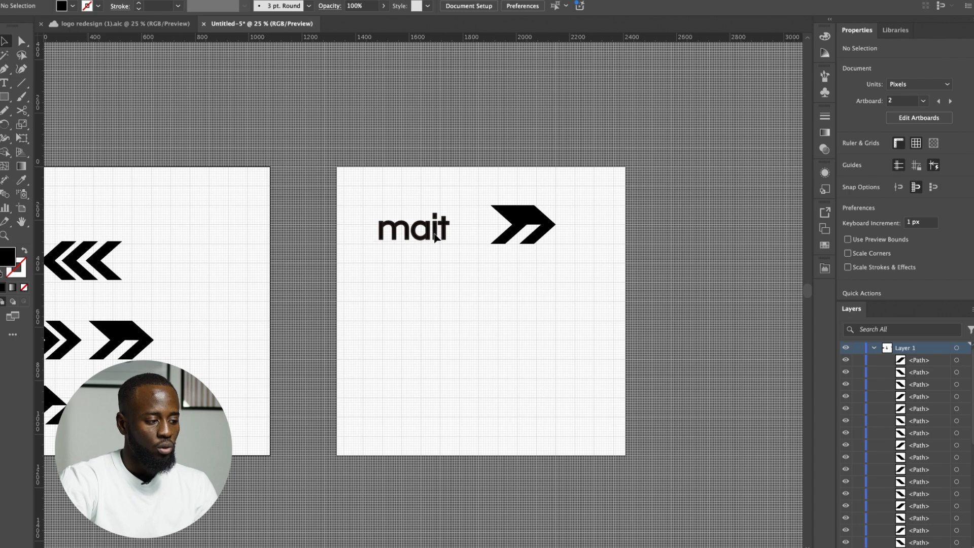
- Loosen the kerning between the letters i and t in the mait wordmark on the third artboard
scroll(442, 264, up, 2)
click(432, 276)
click(446, 236)
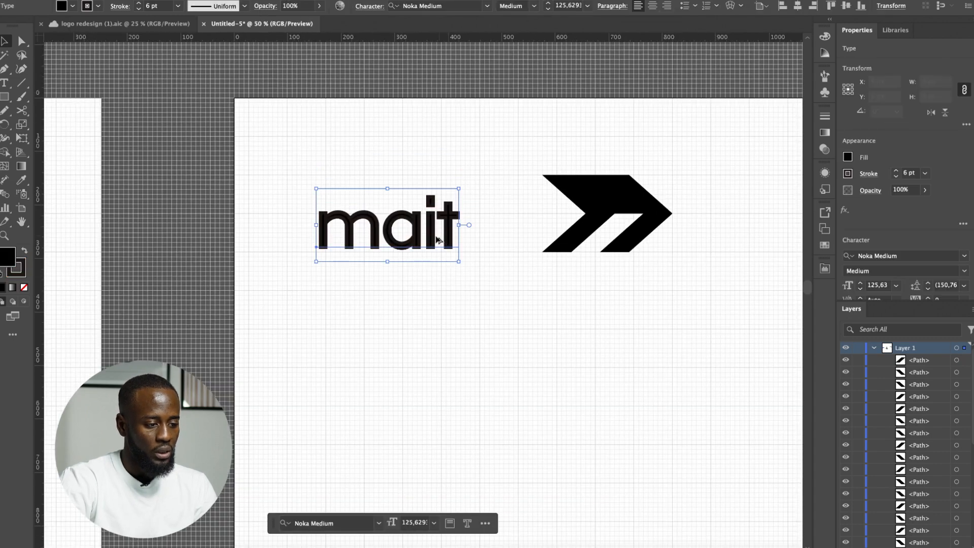
scroll(440, 231, up, 1)
double_click(434, 219)
scroll(434, 219, up, 1)
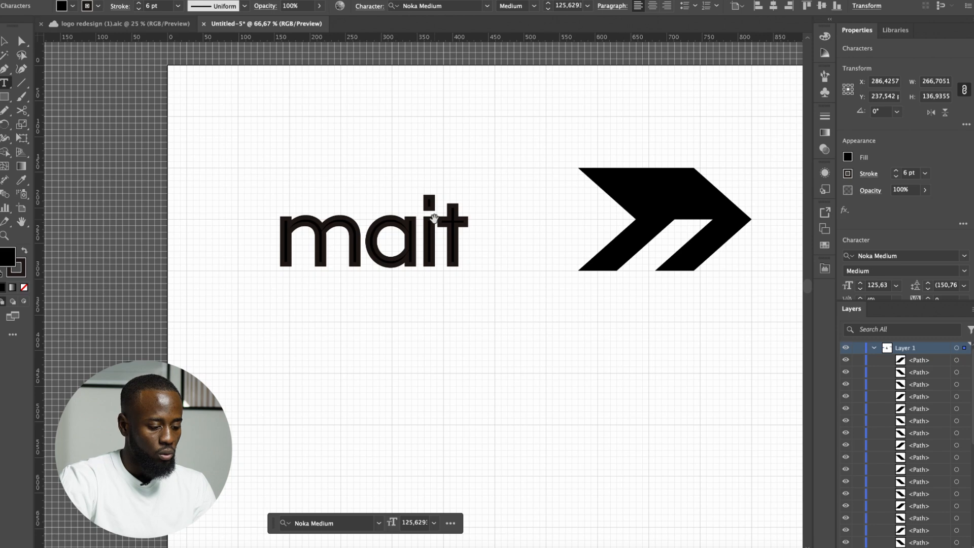
key(alt+Right)
key(alt+Right)
key(alt+Right)
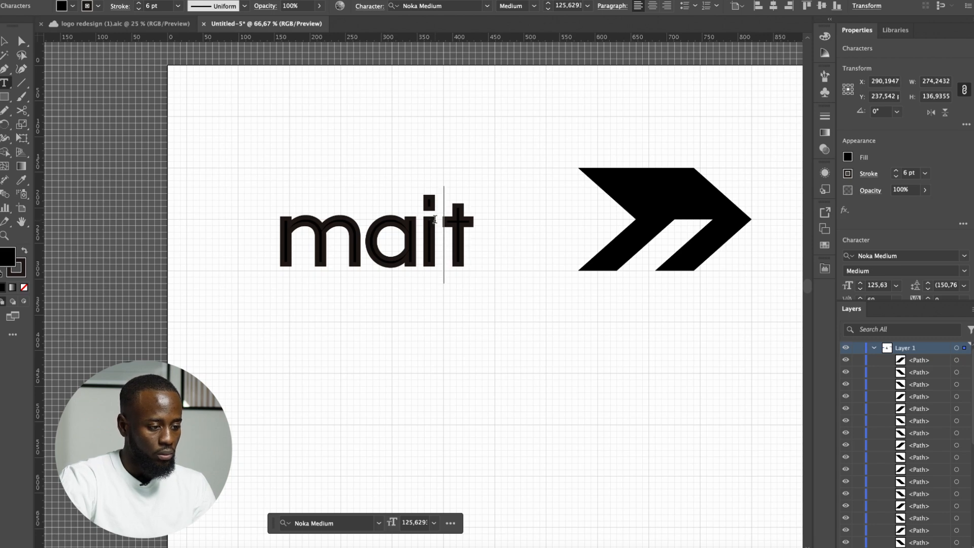
key(alt+Left)
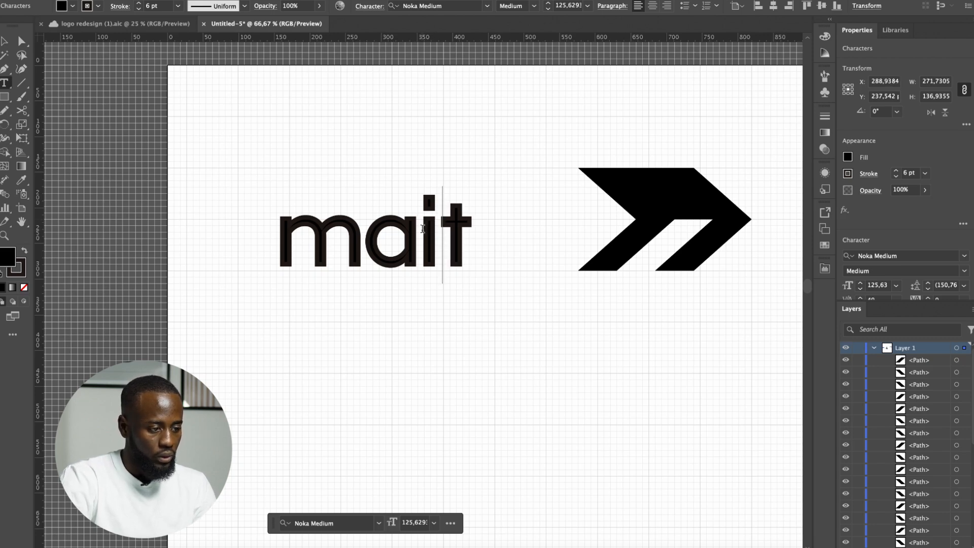
- Widen the gap between a and i slightly and rebalance the kerning between i and t
key(alt+Right)
key(Right)
key(alt+Right)
key(alt+Right)
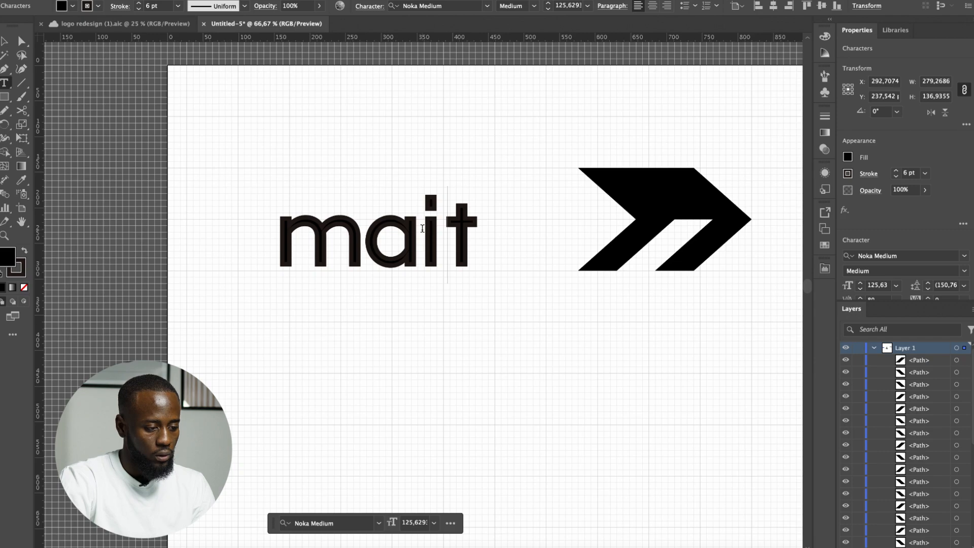
key(alt+Left)
key(alt+Left)
click(462, 329)
text(v)
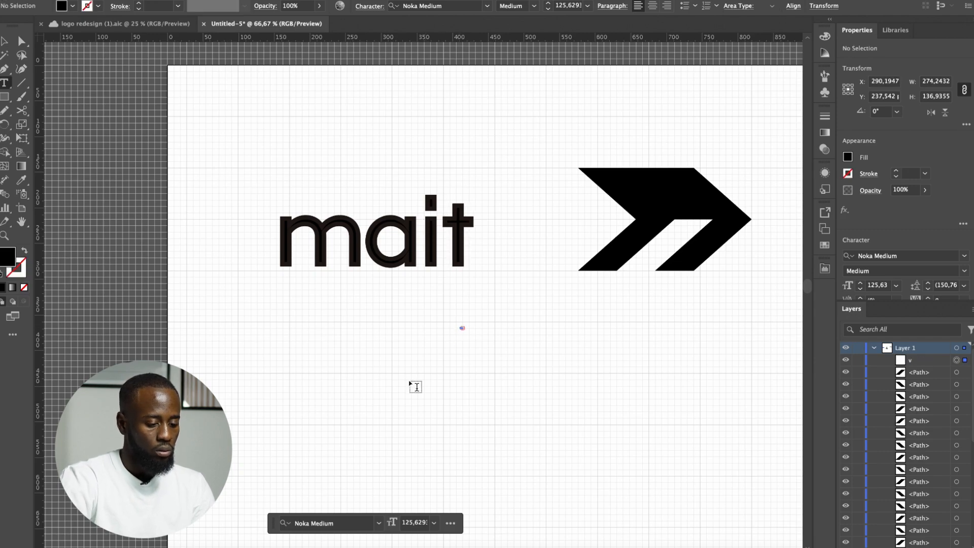
click(400, 386)
scroll(332, 390, down, 1)
click(331, 393)
scroll(328, 397, down, 1)
drag(298, 390, 376, 310)
scroll(368, 319, up, 1)
scroll(369, 318, up, 1)
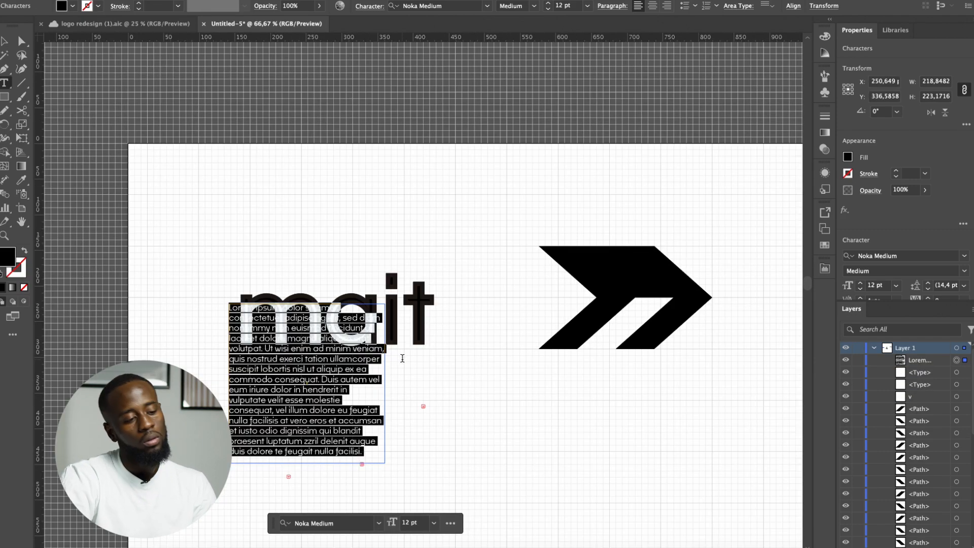
key(super+z)
key(v)
click(310, 448)
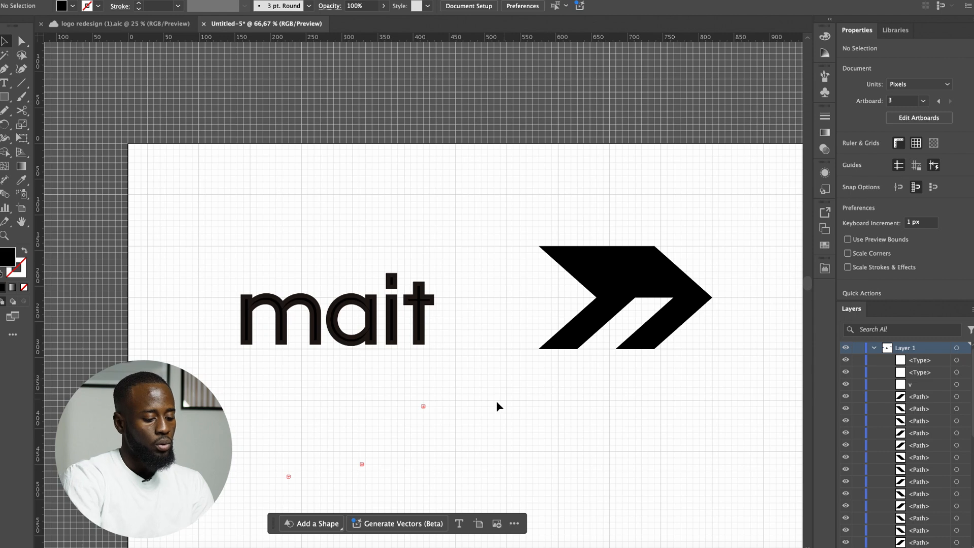
drag(497, 402, 298, 473)
key(Return)
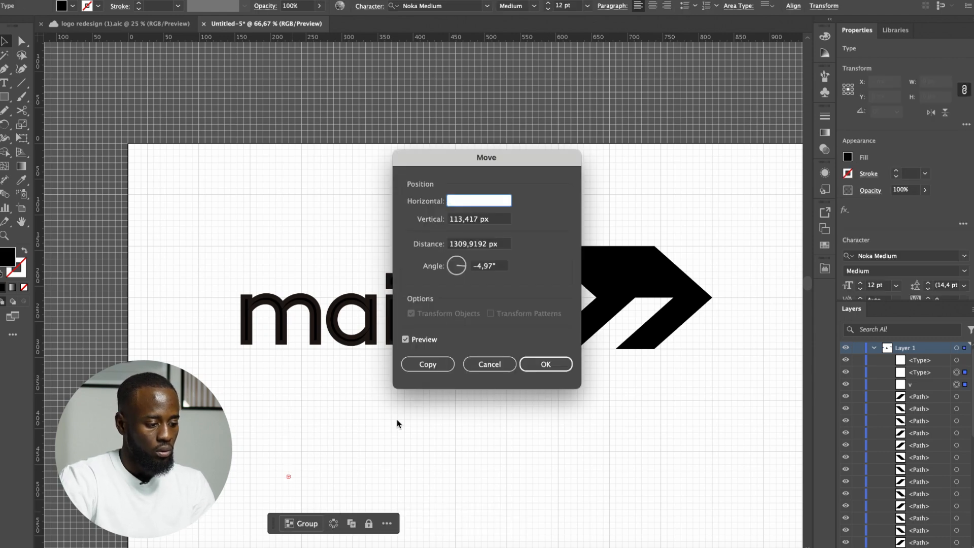
click(485, 364)
key(super+z)
key(super+z)
key(super+z)
- Convert the mait wordmark to outlines, expand its fill and 6 pt stroke, and unite the resulting shapes
drag(289, 168, 355, 310)
click(131, 1)
click(180, 119)
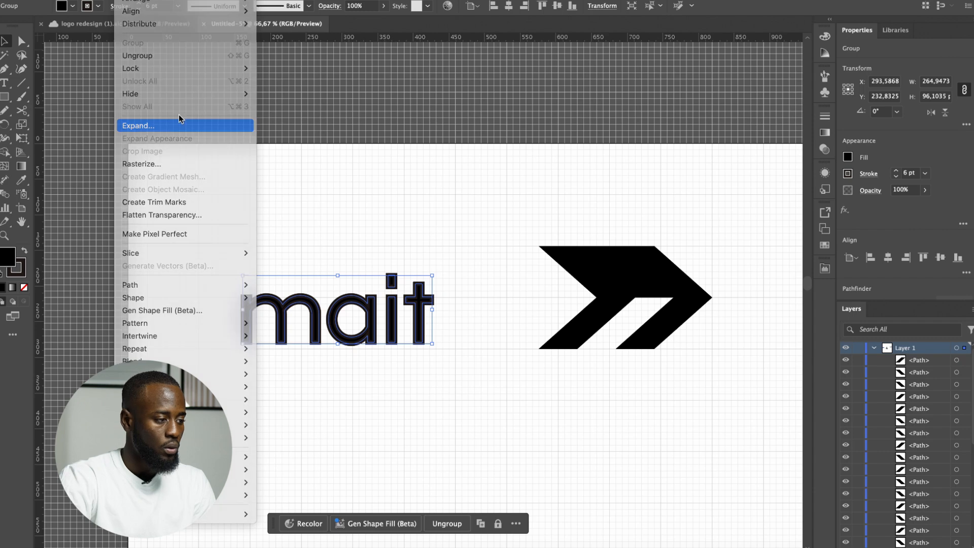
key(Return)
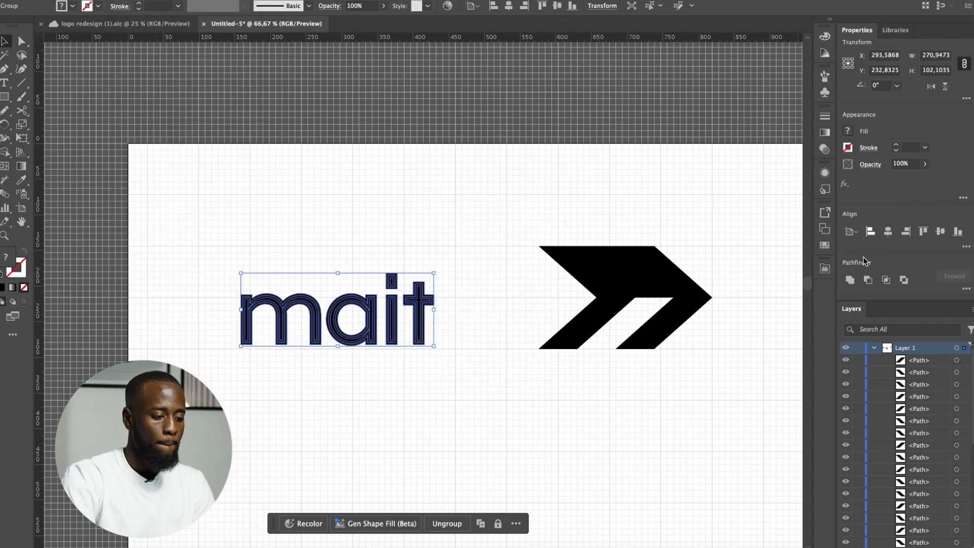
drag(462, 231, 351, 355)
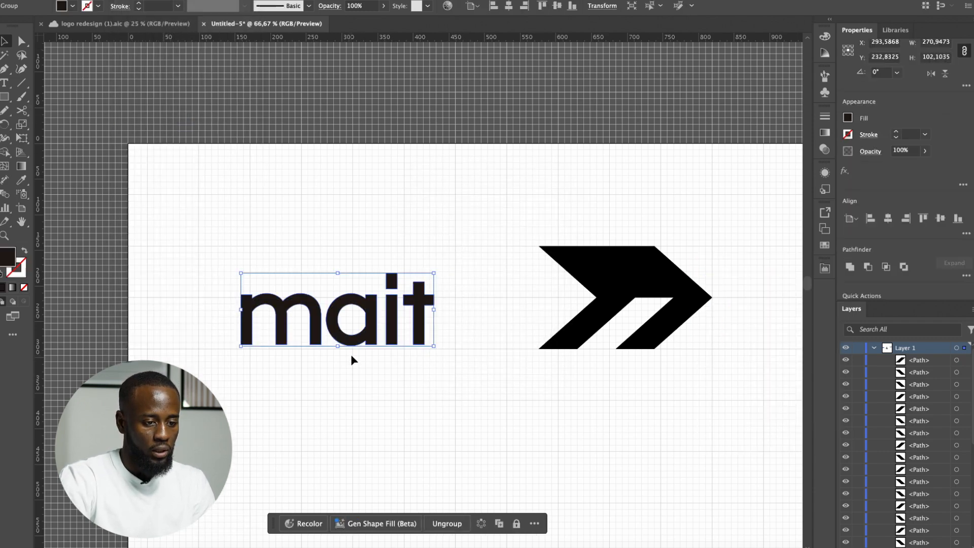
- Recolor the mait wordmark with the black sampled from the arrow symbol
key(i)
click(600, 274)
key(v)
click(373, 403)
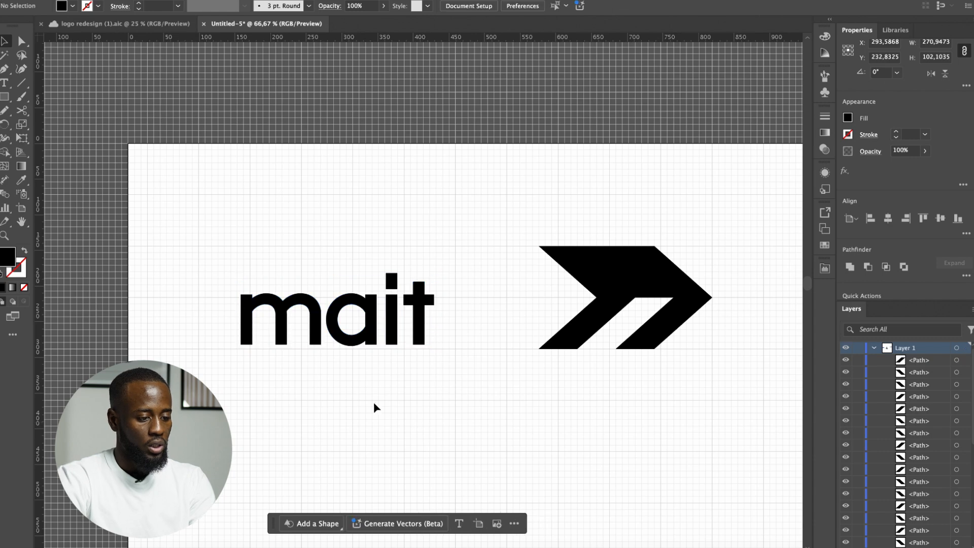
- Shorten the dot of the letter i from its lower edge so it forms a square
scroll(364, 386, up, 2)
scroll(428, 136, up, 2)
key(a)
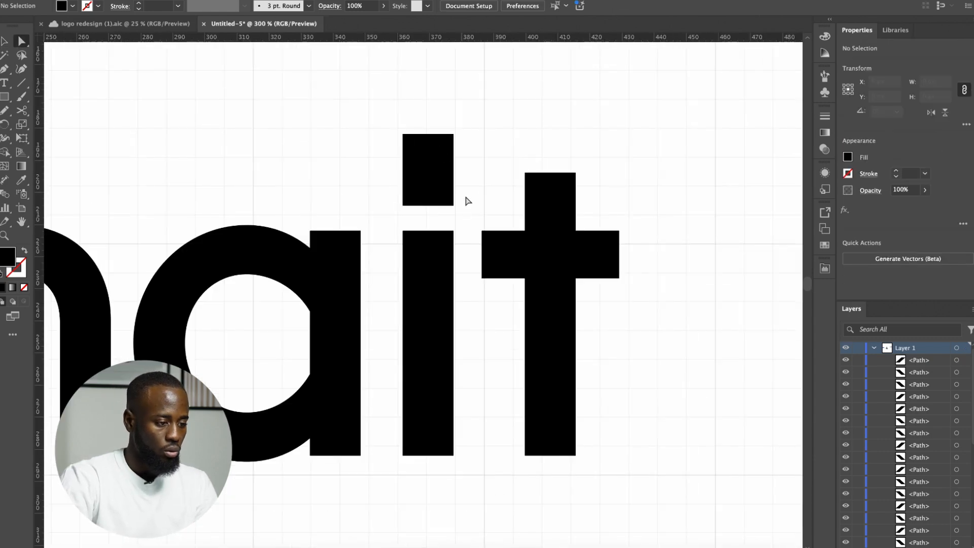
drag(400, 209, 405, 198)
click(337, 224)
scroll(483, 300, down, 6)
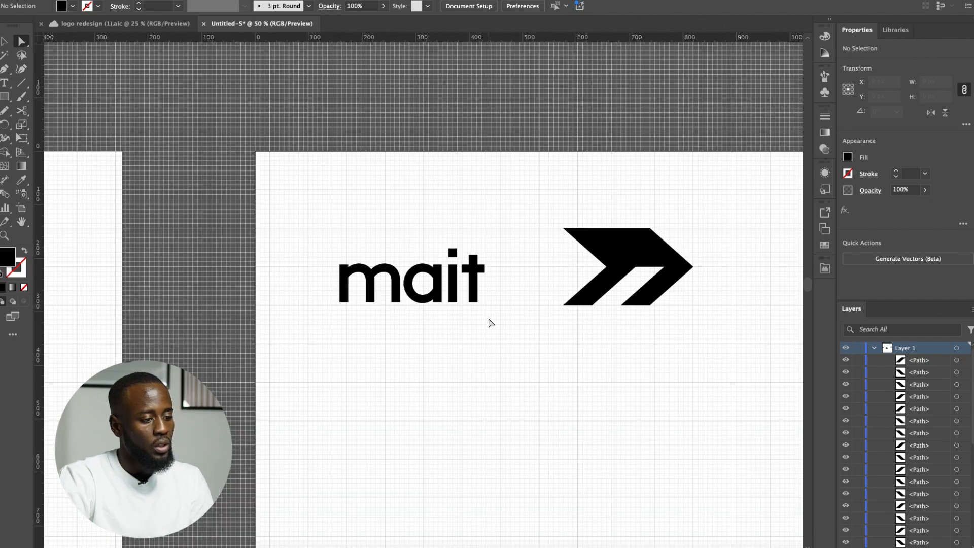
- Ungroup the mait wordmark with the letters a, i and t selected, and turn off snapping to the grid
key(v)
drag(374, 336, 405, 326)
scroll(473, 237, up, 1)
key(super+shift+g)
scroll(402, 326, up, 4)
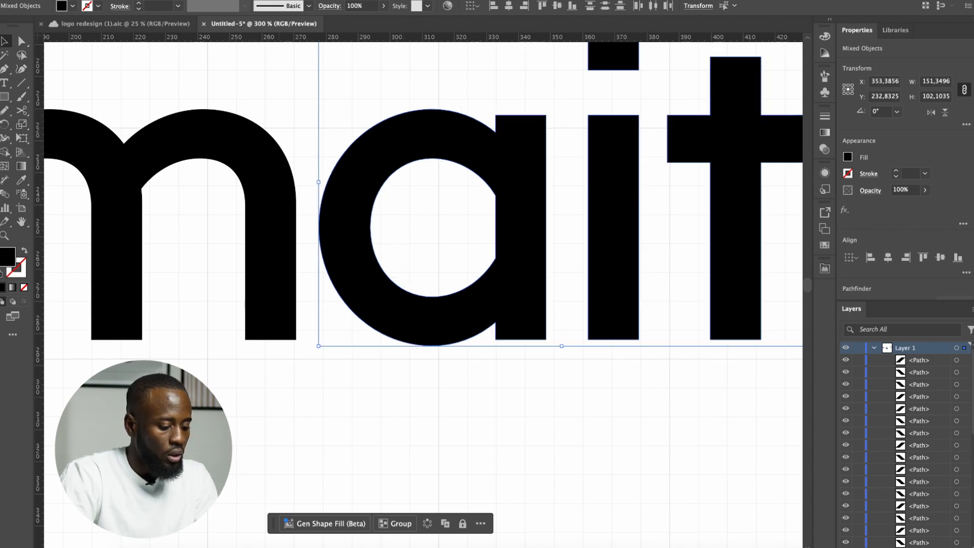
click(253, 1)
click(309, 503)
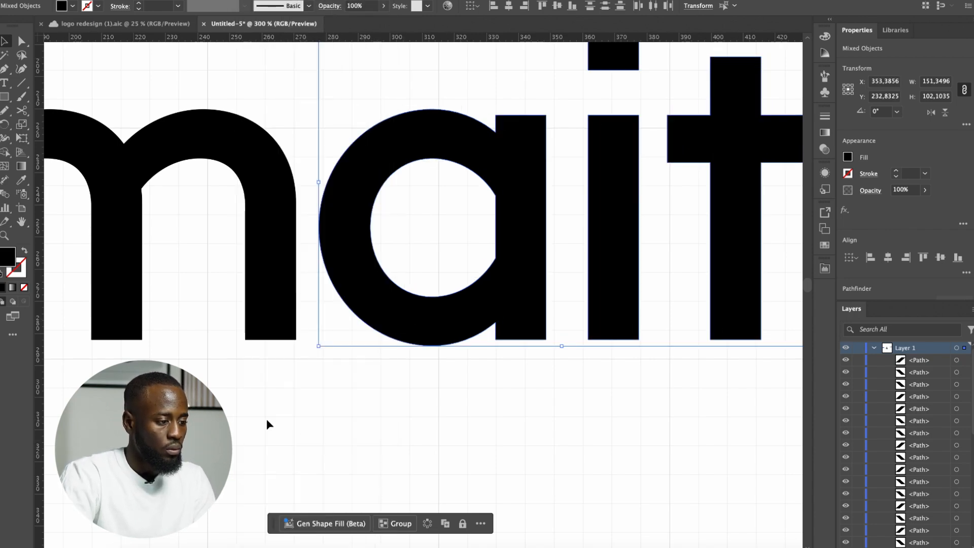
- Move the letters a, i and t slightly away from the m, and regroup the wordmark
scroll(266, 419, down, 2)
scroll(319, 422, up, 1)
drag(336, 359, 342, 358)
click(370, 431)
scroll(370, 431, down, 4)
drag(279, 455, 439, 348)
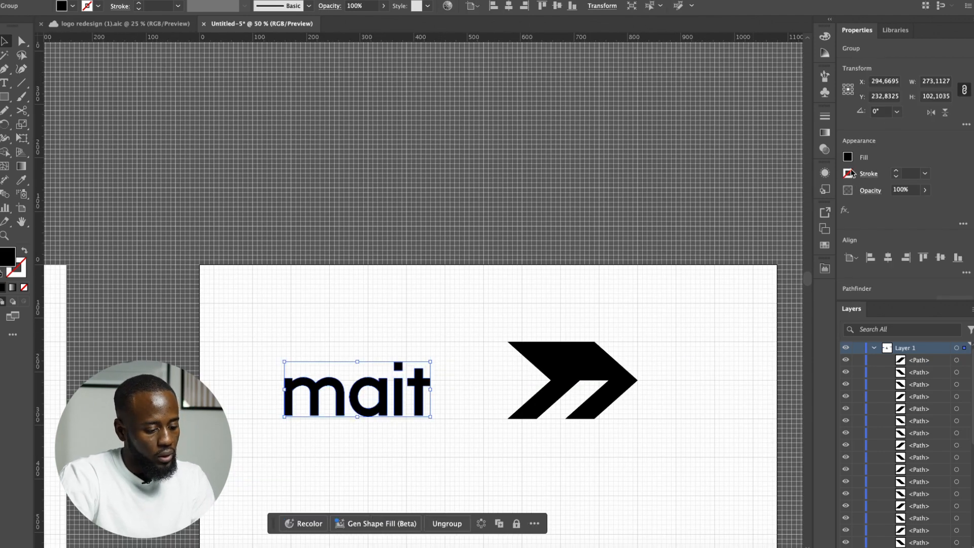
- Flip the mait wordmark vertically to judge its letter spacing, and undo the flip
click(942, 111)
click(441, 404)
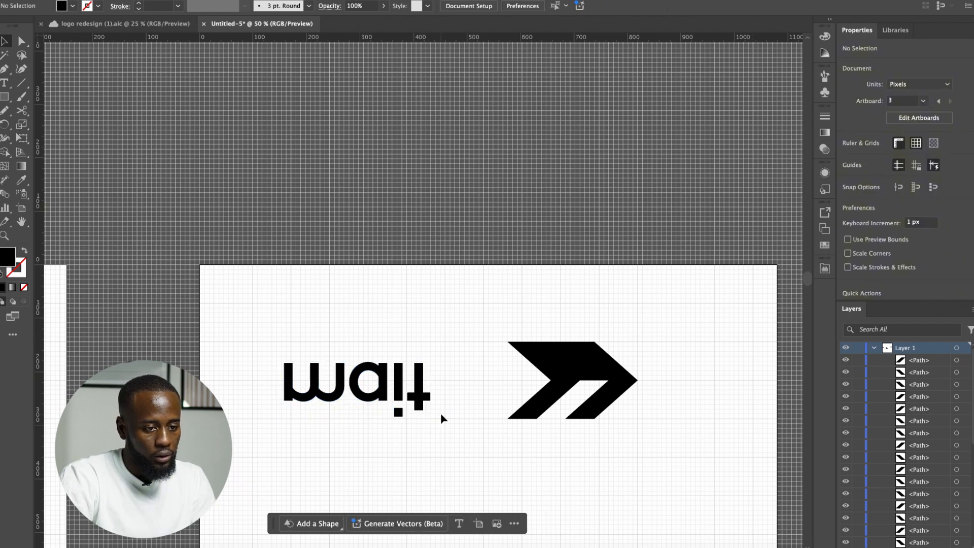
click(425, 366)
key(super+z)
- Unite the upper and lower pieces of each chevron in the arrow symbol into a single shape
drag(507, 389, 623, 325)
scroll(624, 299, down, 2)
scroll(641, 279, up, 3)
key(shift+m)
mouse_move(642, 280)
mouse_down()
mouse_move(495, 392)
mouse_move(363, 348)
mouse_move(311, 366)
mouse_up()
drag(413, 436, 413, 435)
scroll(905, 252, down, 2)
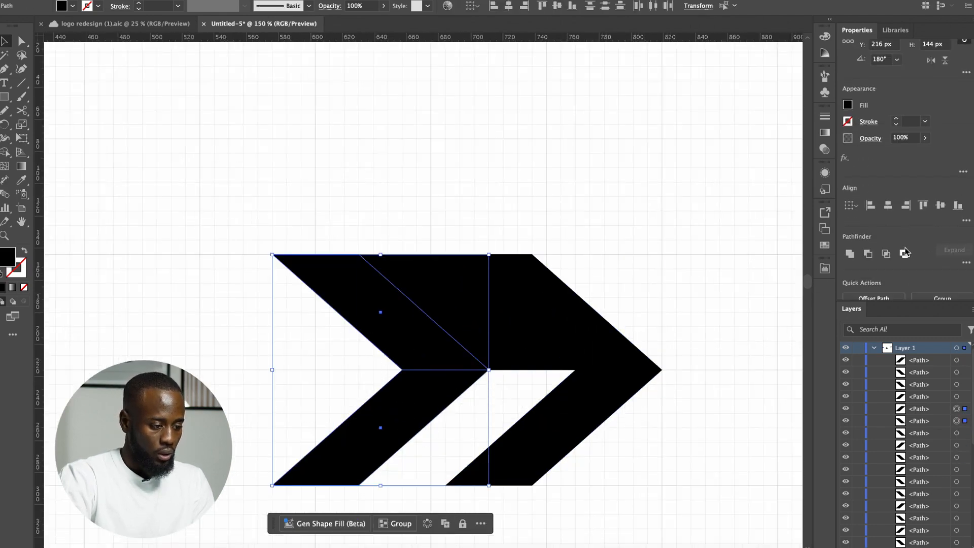
click(850, 258)
drag(697, 268, 623, 412)
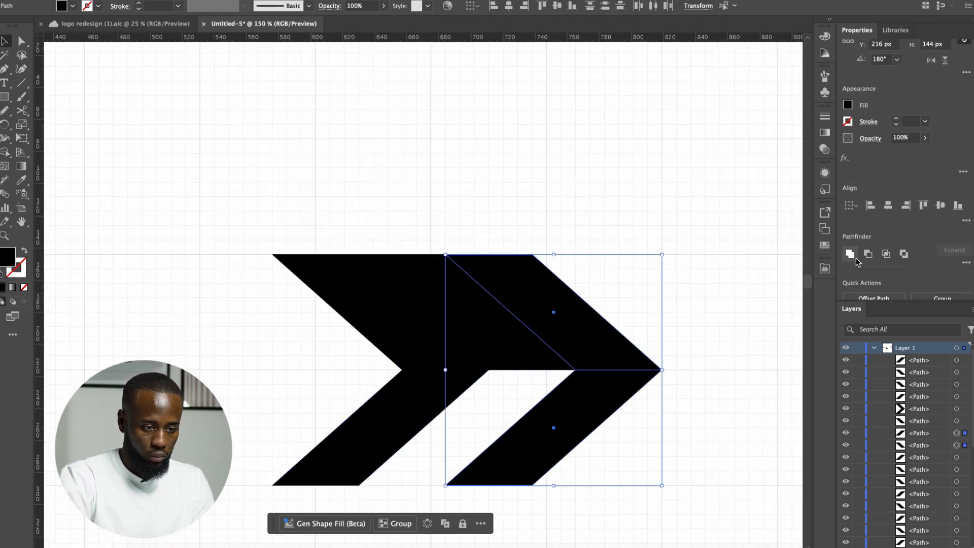
click(662, 288)
scroll(660, 239, down, 2)
- Scale the arrow symbol down to about 139 × 83 px and place it directly after the mait wordmark
drag(688, 345, 576, 261)
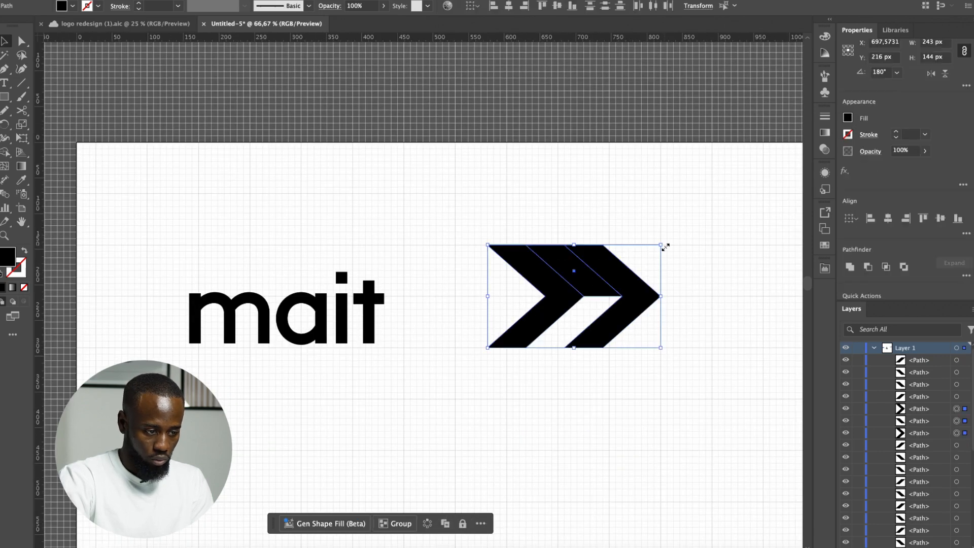
drag(663, 245, 588, 295)
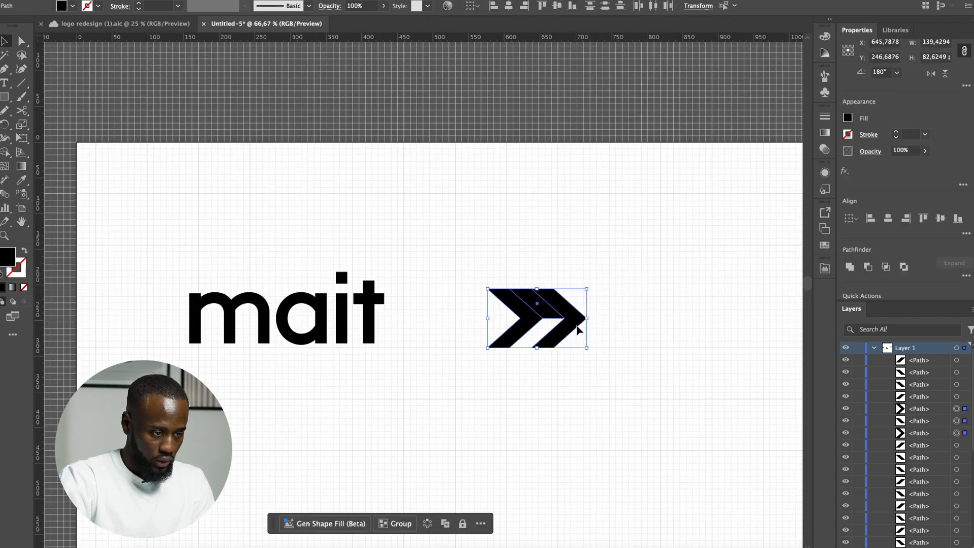
drag(574, 329, 482, 330)
click(579, 324)
scroll(578, 323, down, 1)
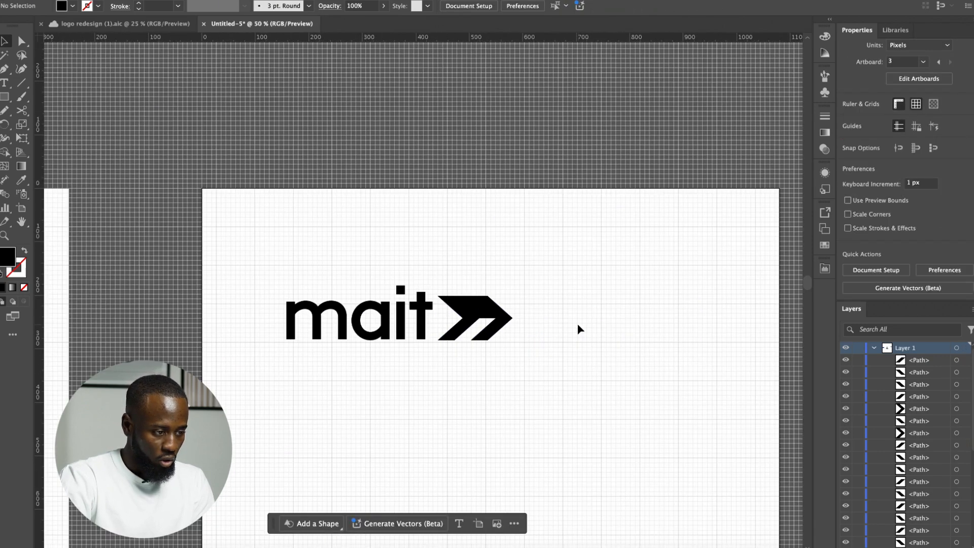
- Duplicate the mait logo with its arrow straight below the original, and move the copy's arrow away from its wordmark
drag(555, 288, 332, 324)
scroll(404, 288, down, 3)
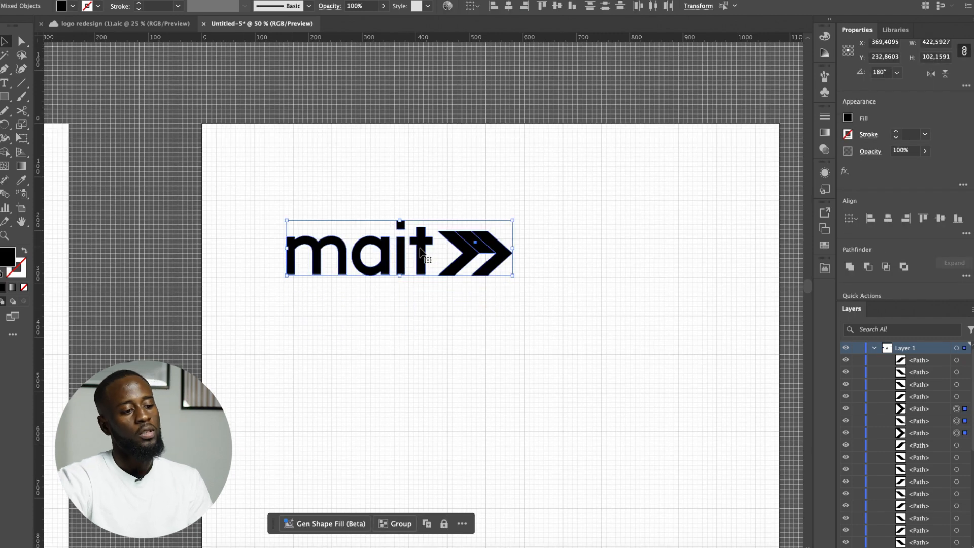
drag(421, 250, 421, 406)
click(575, 384)
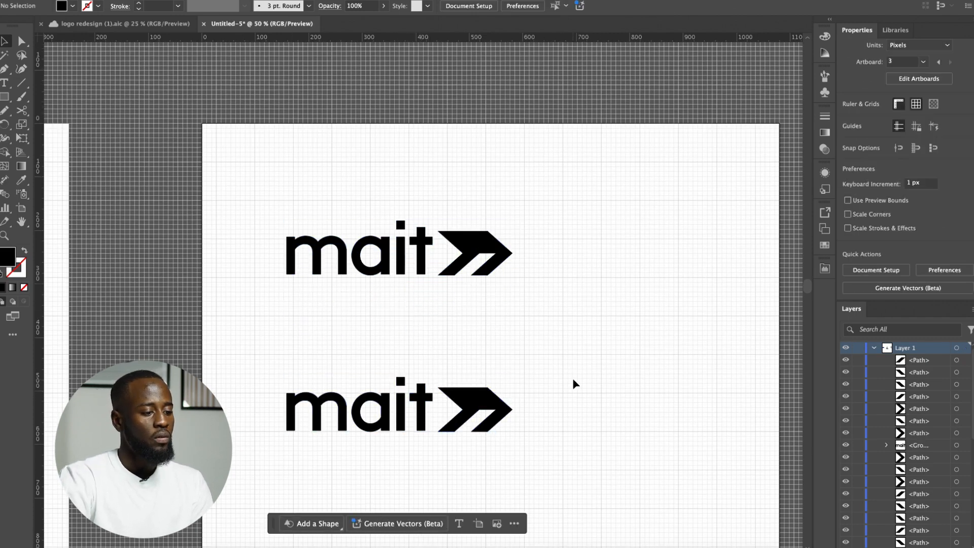
scroll(573, 379, down, 1)
key(super+z)
drag(413, 242, 413, 398)
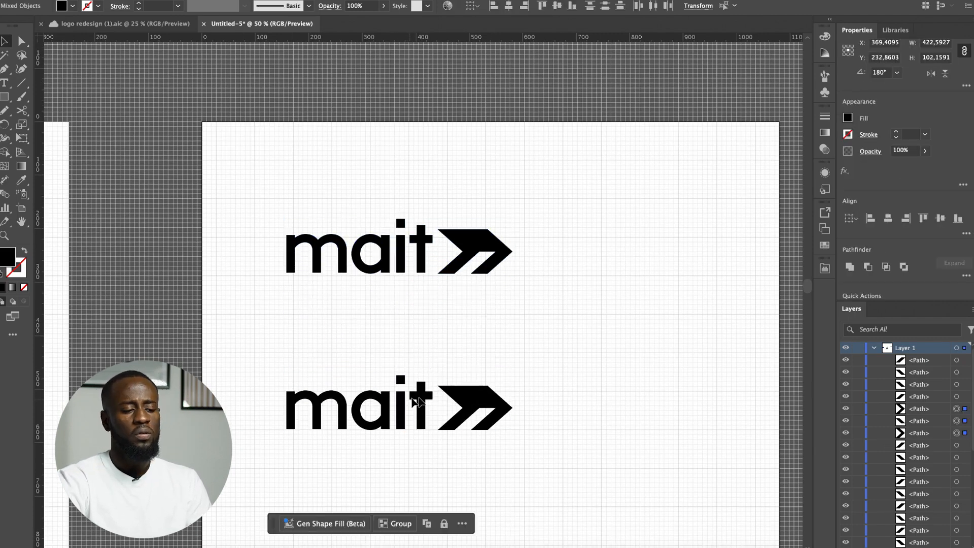
drag(620, 348, 542, 408)
click(288, 468)
- Try thickening the lower mait wordmark with a 2 px path offset using miter joins
scroll(288, 468, up, 2)
click(396, 375)
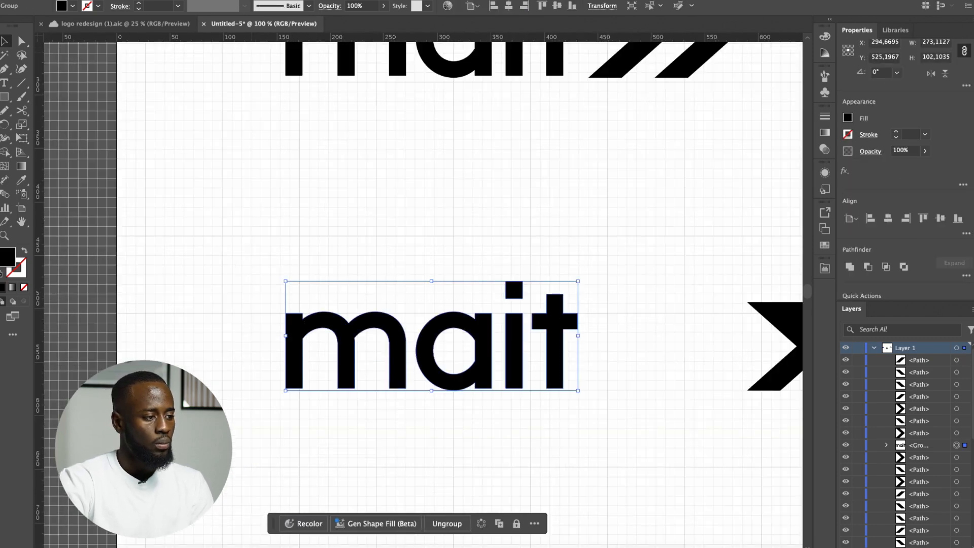
click(131, 0)
mouse_move(158, 285)
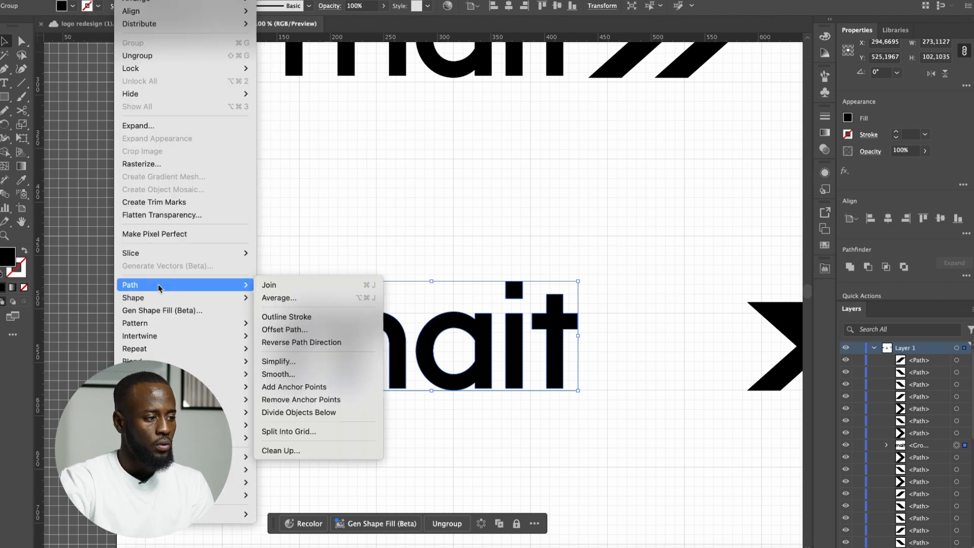
click(296, 330)
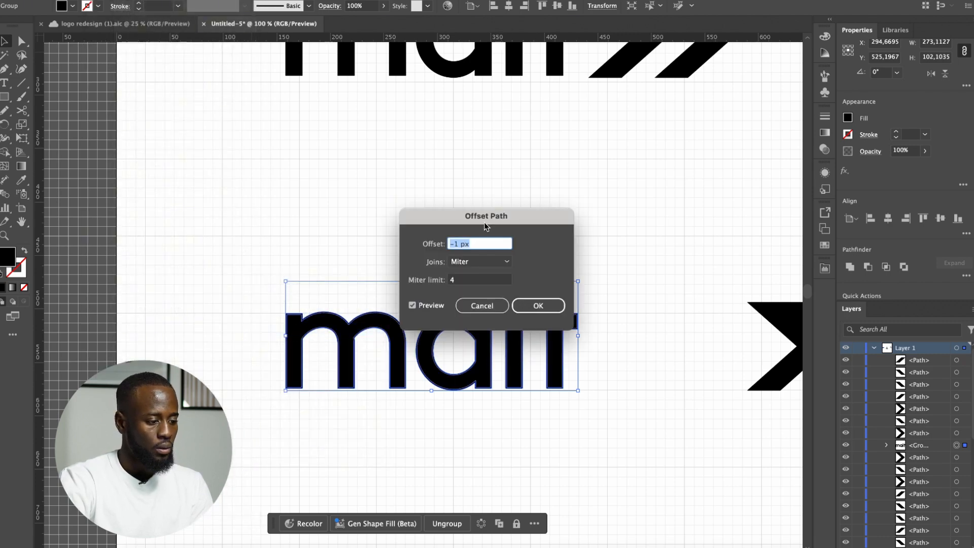
drag(485, 223, 645, 197)
key(Up)
key(Up)
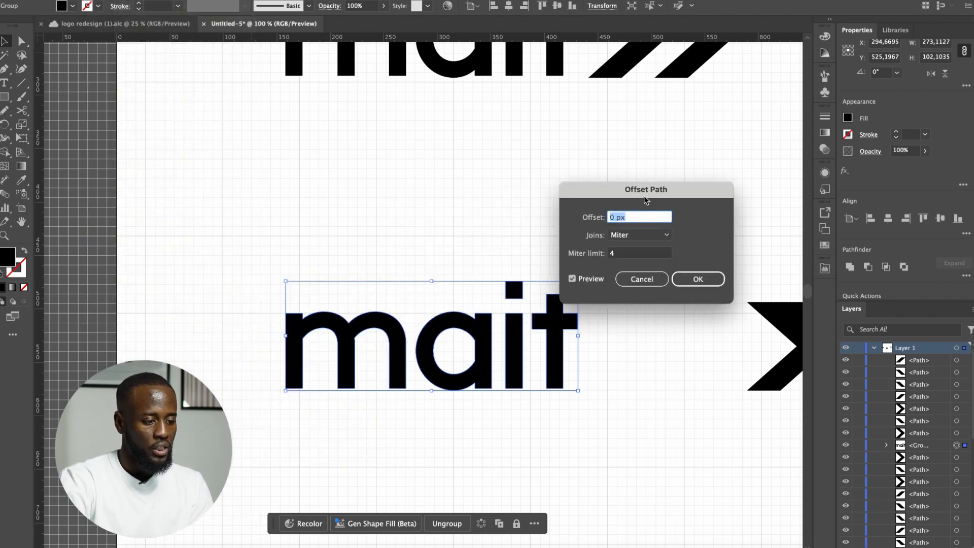
key(Up)
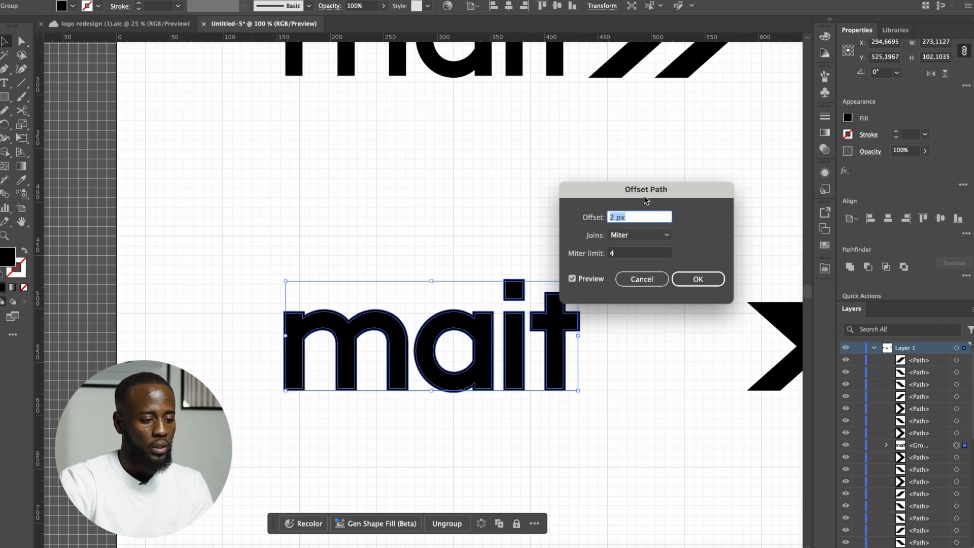
key(Return)
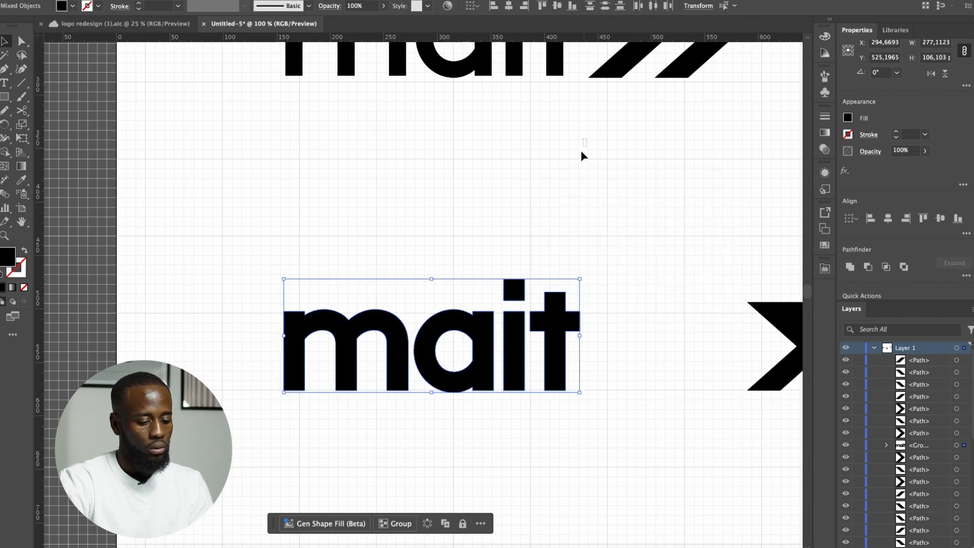
- Examine the offset wordmark beside its arrow and undo the path offset
click(580, 150)
scroll(440, 229, down, 4)
scroll(455, 277, up, 3)
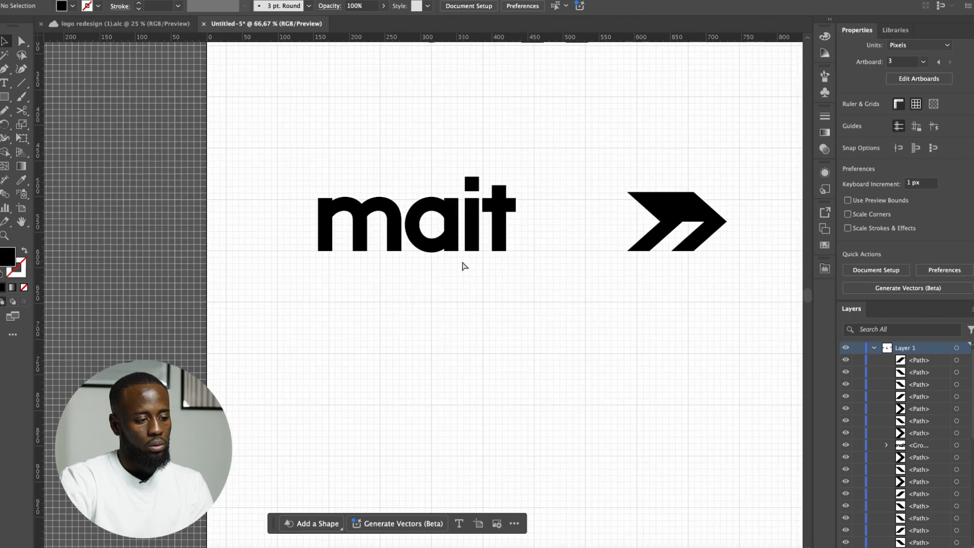
key(super+z)
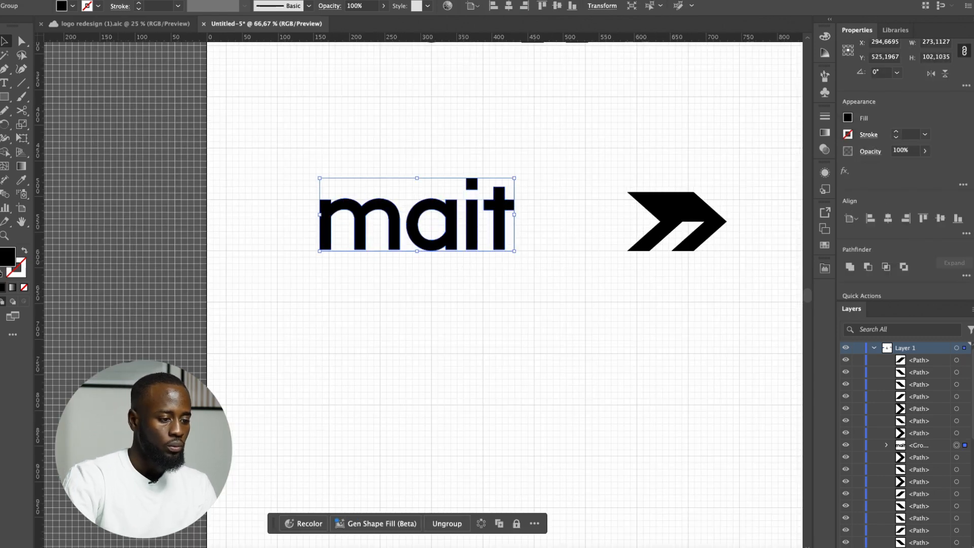
- Thicken the lower mait wordmark with a path offset to about 275 × 104 px
click(140, 1)
mouse_move(177, 287)
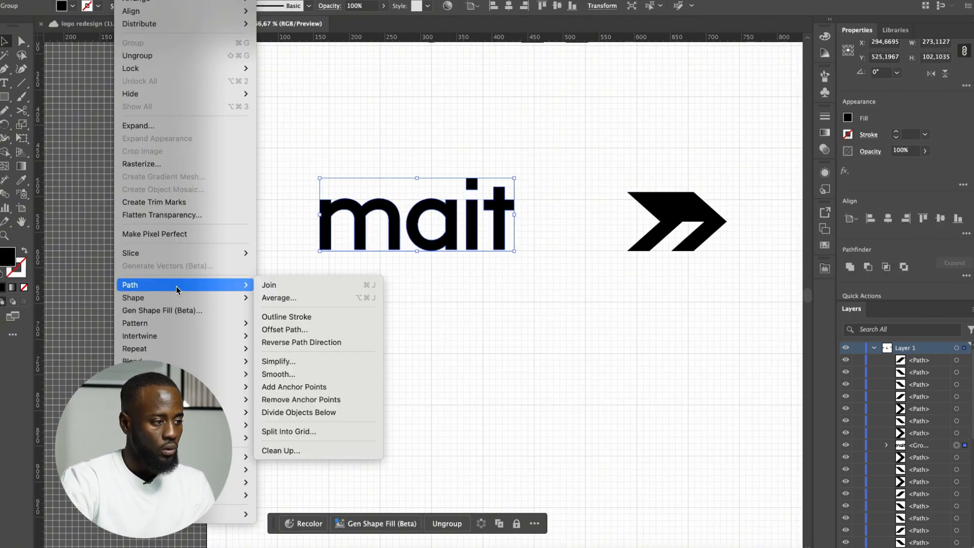
click(267, 335)
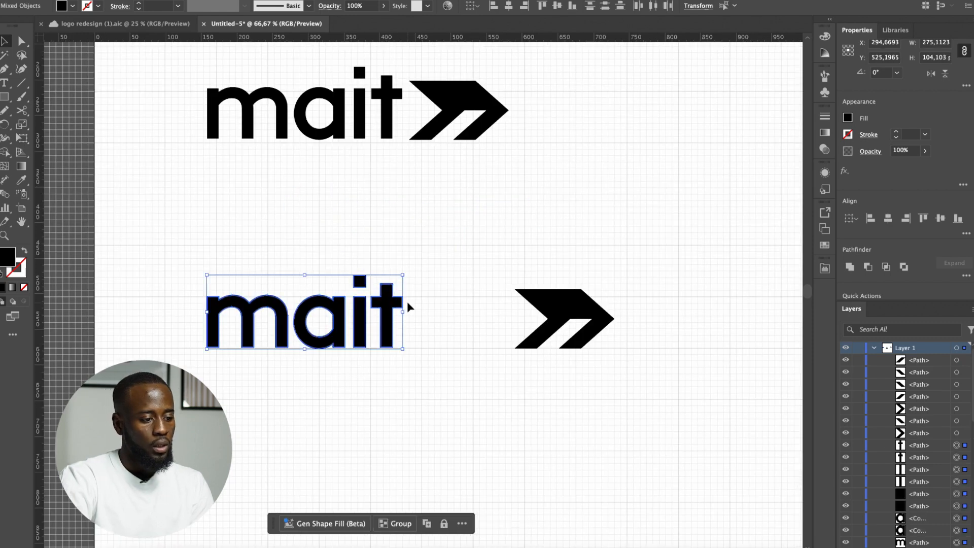
click(407, 302)
- Widen the spacing between the letters of the lower mait wordmark by shifting the a, i and t outward
scroll(407, 301, up, 2)
drag(461, 239, 348, 338)
drag(448, 249, 431, 261)
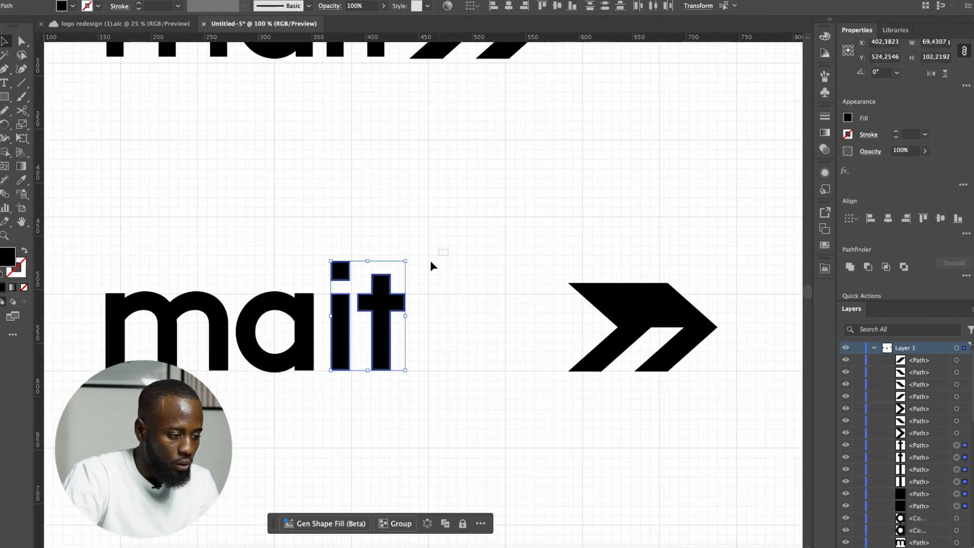
drag(299, 368, 300, 368)
drag(303, 356, 308, 357)
drag(381, 437, 403, 310)
click(471, 212)
scroll(471, 212, down, 2)
scroll(474, 214, down, 1)
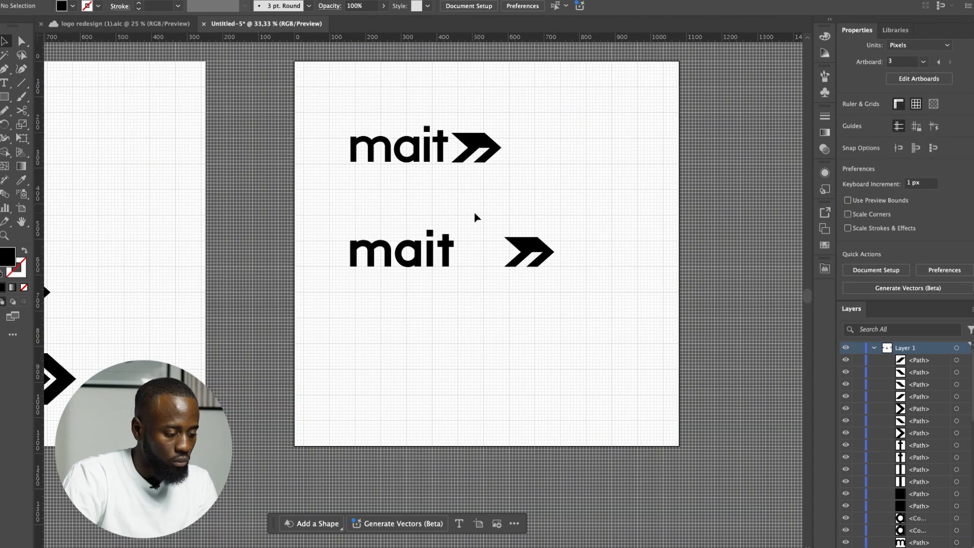
- Nudge the a, i and t of the lower wordmark slightly closer to the m
scroll(475, 214, up, 3)
scroll(471, 217, down, 1)
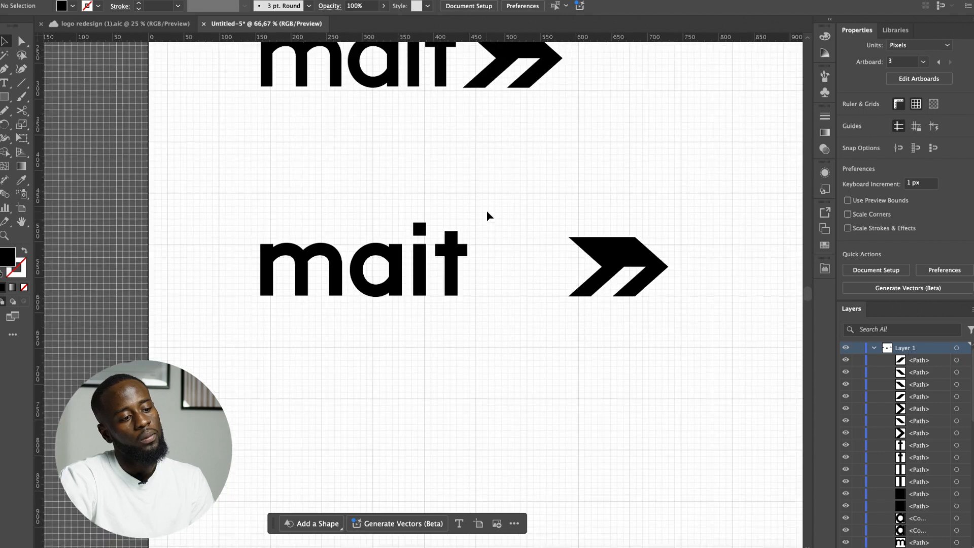
scroll(487, 212, down, 1)
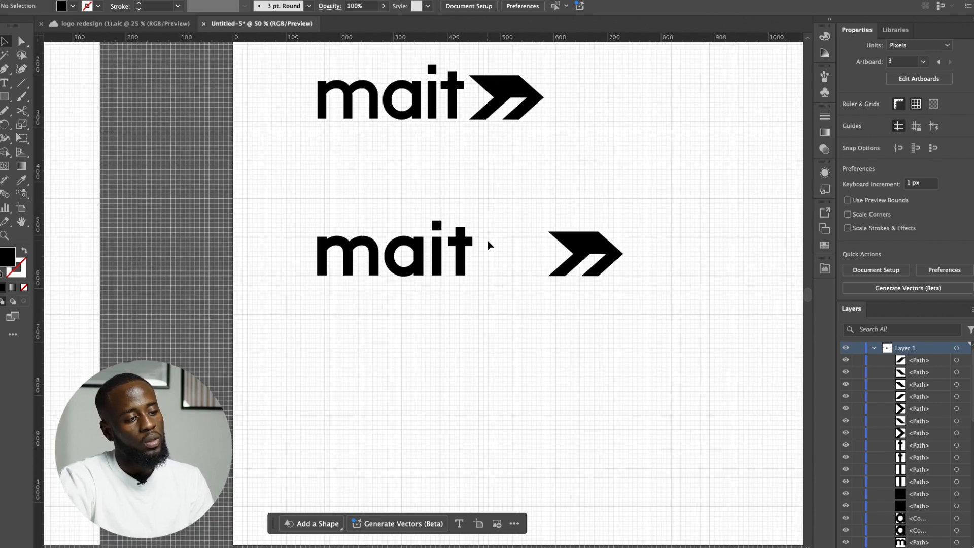
drag(487, 243, 410, 282)
scroll(410, 282, up, 3)
key(Left)
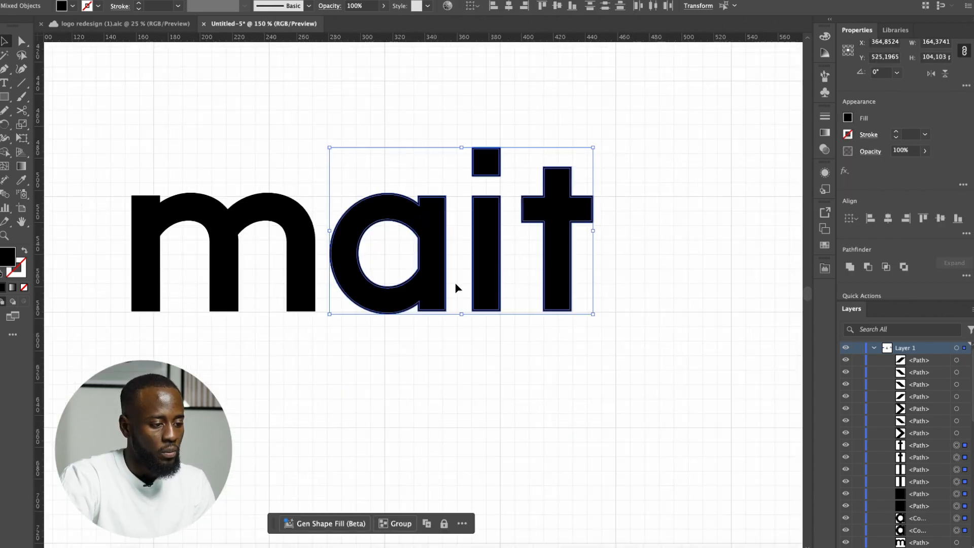
- Nudge the i and t closer to the a, and tighten the gap between the i and the t
drag(471, 337, 640, 133)
drag(666, 100, 475, 294)
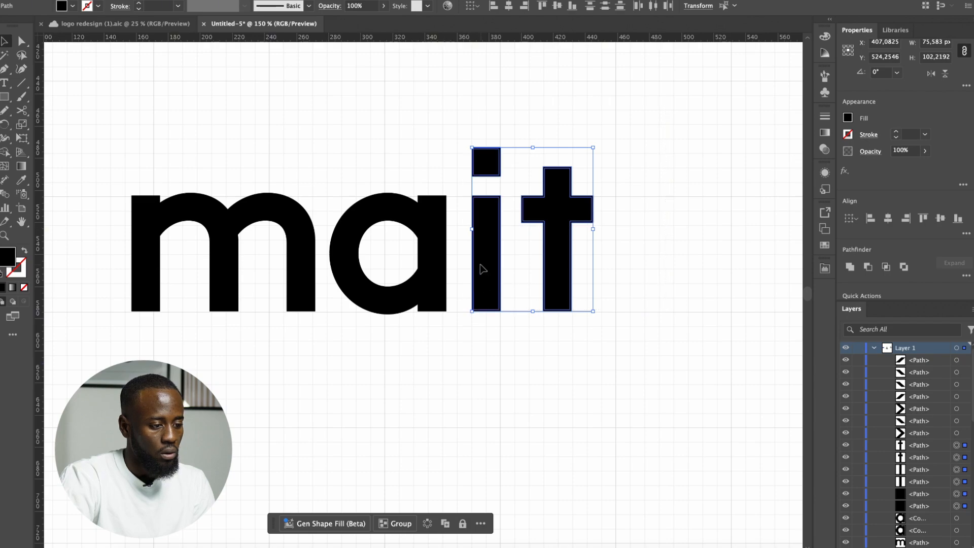
key(Left)
key(Left)
key(Left)
key(Left)
drag(519, 380, 513, 247)
key(Left)
key(Left)
key(Left)
click(615, 175)
scroll(507, 190, down, 6)
scroll(514, 246, up, 2)
- Unite all letter shapes of the lower mait wordmark, about 281 × 104 px overall
drag(488, 182, 356, 253)
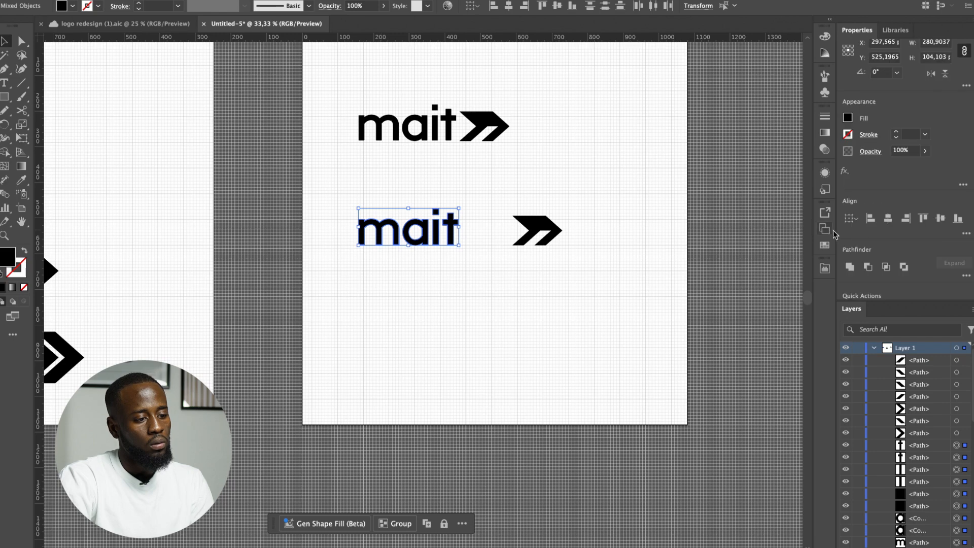
click(853, 270)
click(515, 311)
- Move the lower arrow symbol directly beside the thickened mait wordmark, leaving a small gap after the t
scroll(533, 246, up, 1)
drag(594, 215, 549, 220)
drag(571, 221, 542, 222)
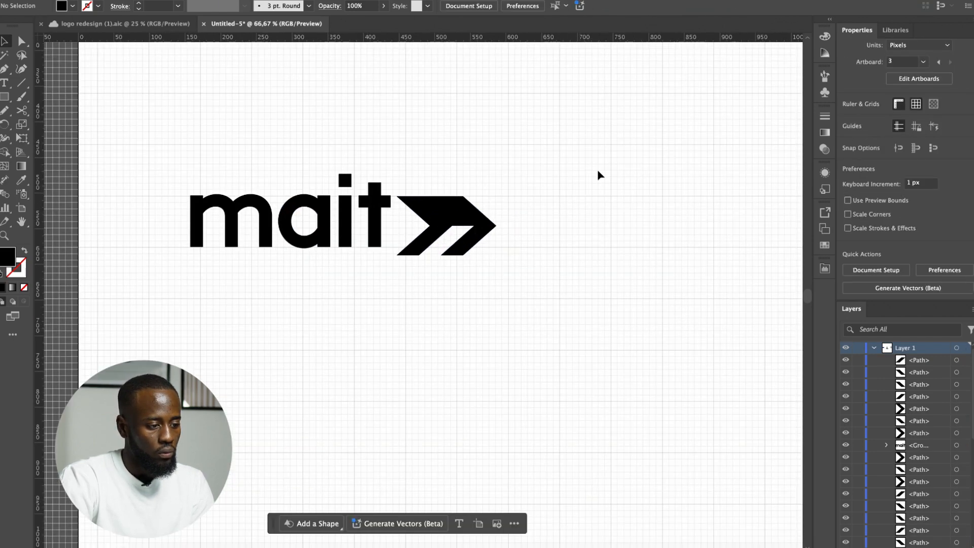
drag(606, 157, 475, 242)
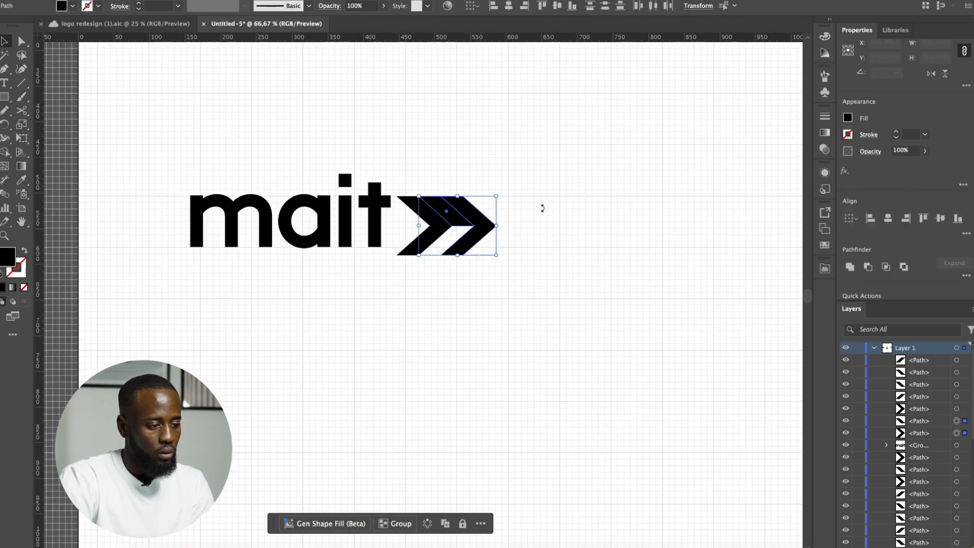
drag(637, 169, 445, 225)
click(512, 242)
scroll(512, 247, down, 1)
scroll(510, 225, up, 1)
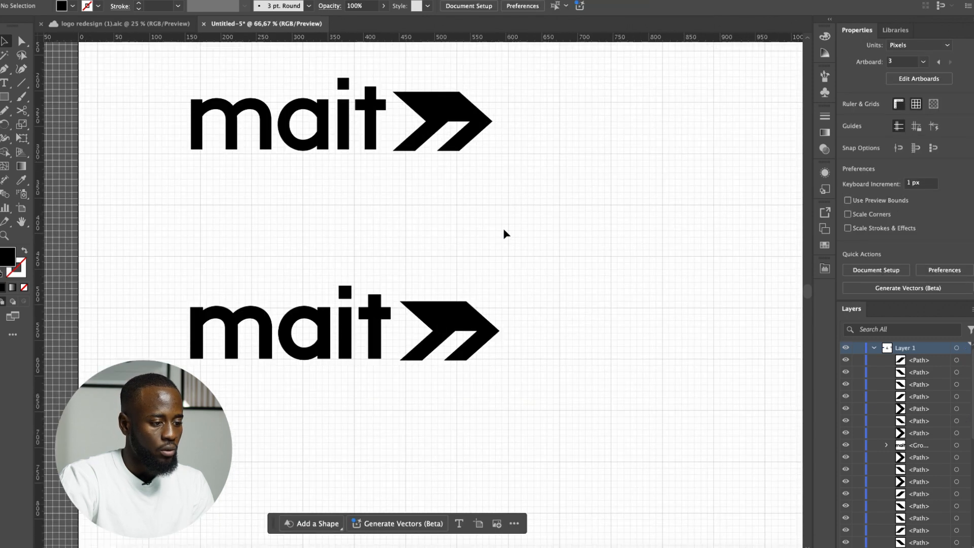
click(434, 334)
scroll(432, 333, up, 1)
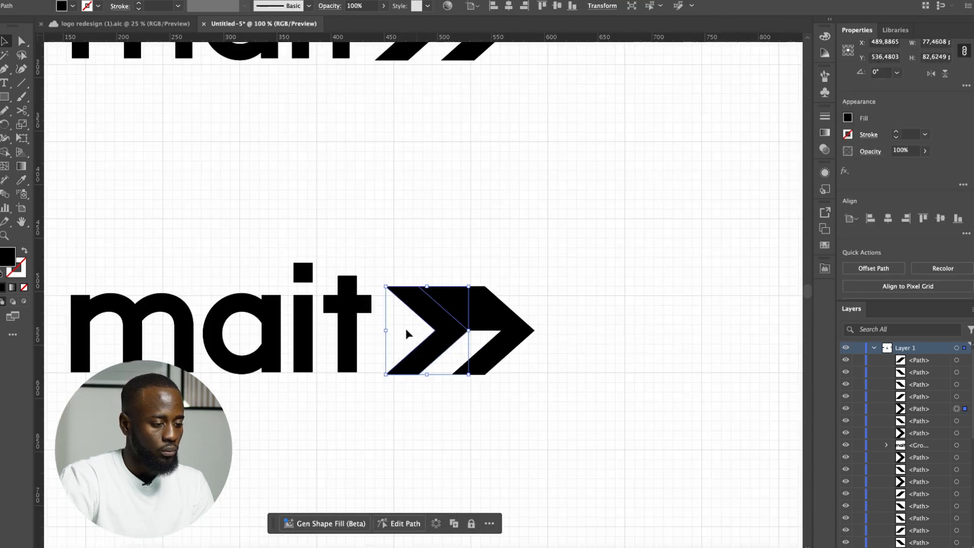
double_click(15, 262)
drag(524, 389, 651, 269)
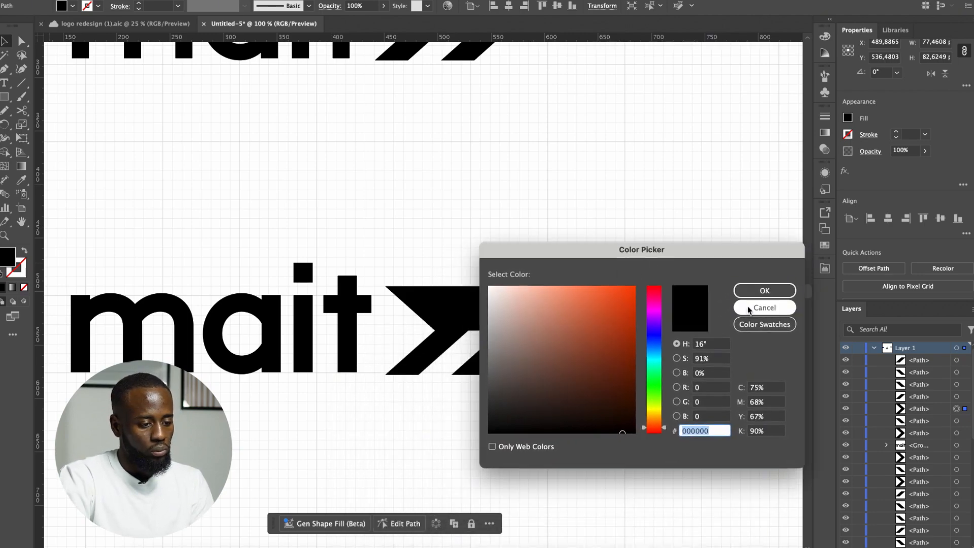
click(764, 307)
- Examine the original MAIT logo's colours on the first artboard and compare them with the new logo
scroll(674, 301, down, 5)
scroll(98, 303, up, 3)
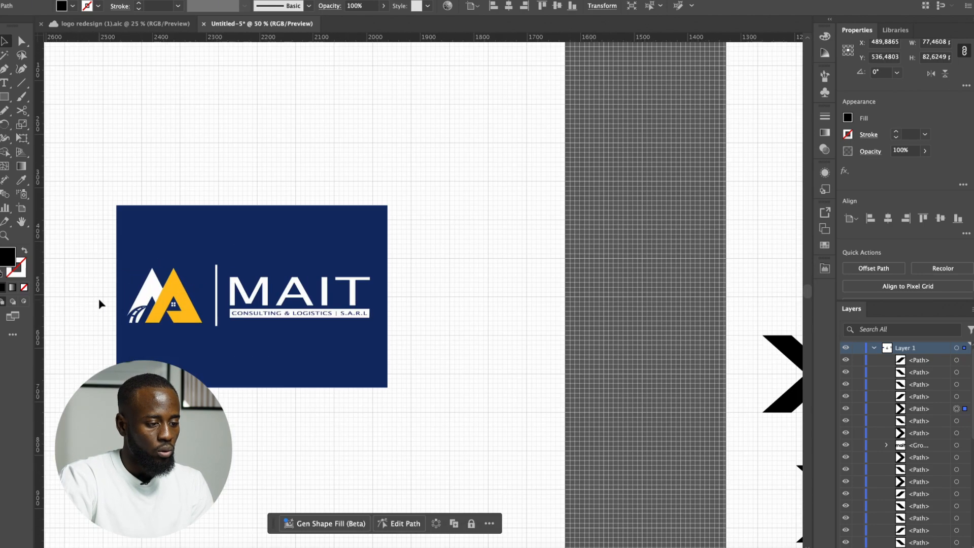
scroll(99, 297, down, 3)
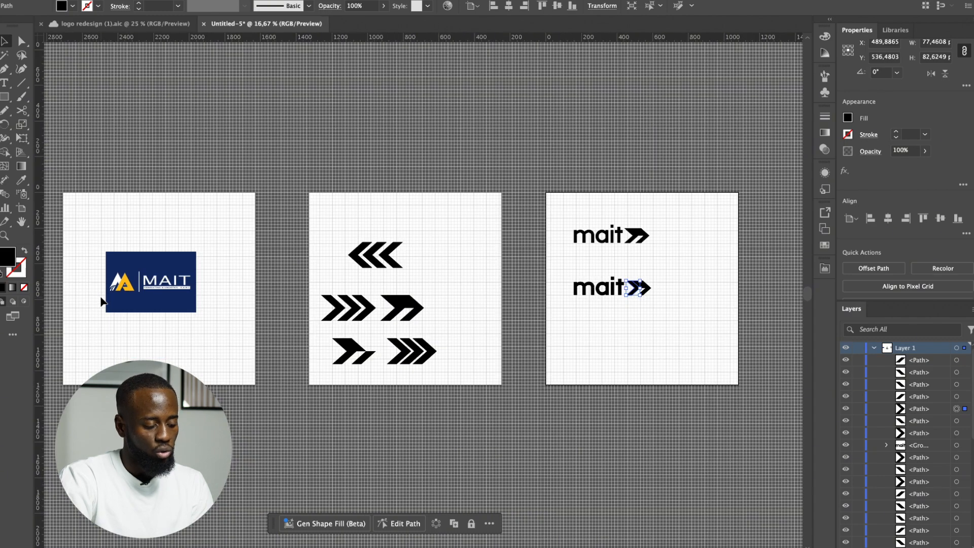
scroll(496, 298, up, 3)
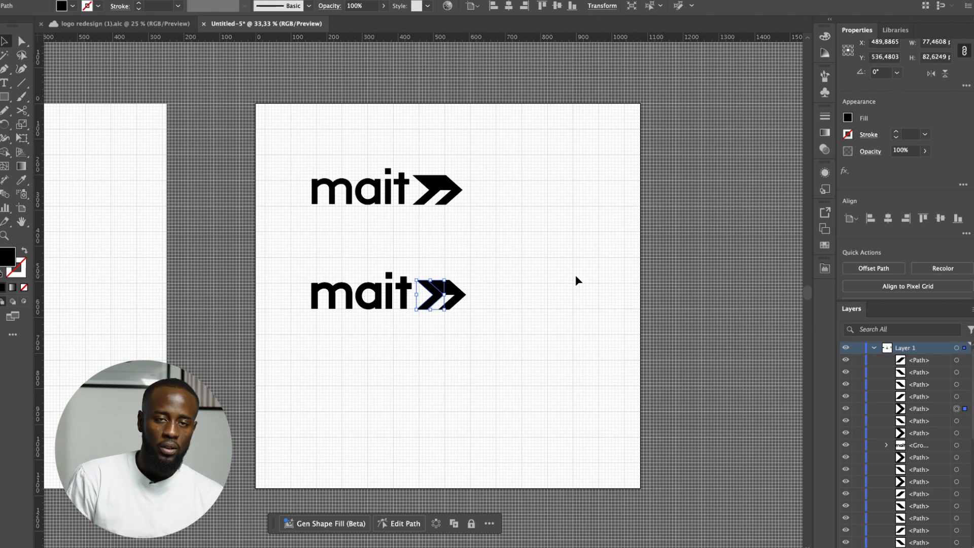
scroll(468, 301, up, 1)
scroll(467, 298, up, 2)
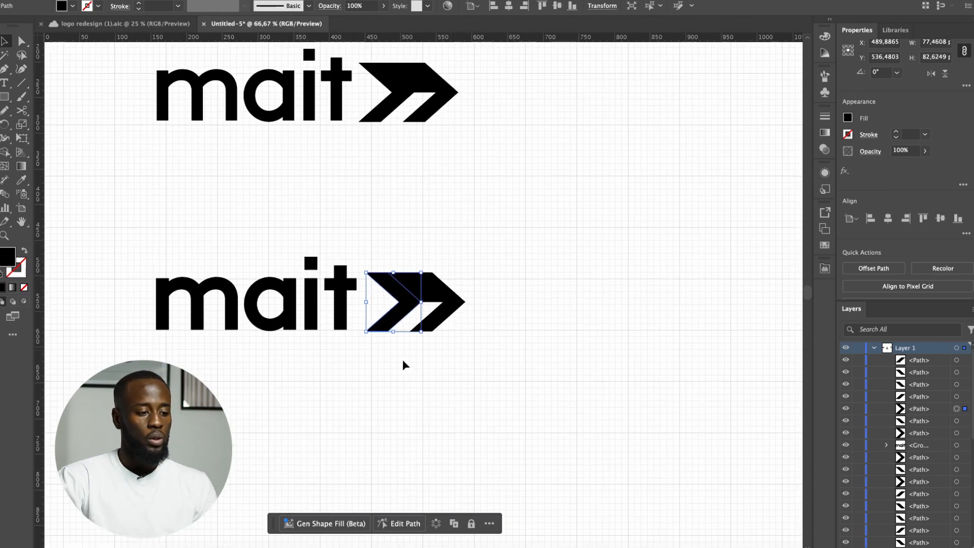
- Fill the rear chevron of the lower arrow with light blue 9CB1F2
double_click(7, 257)
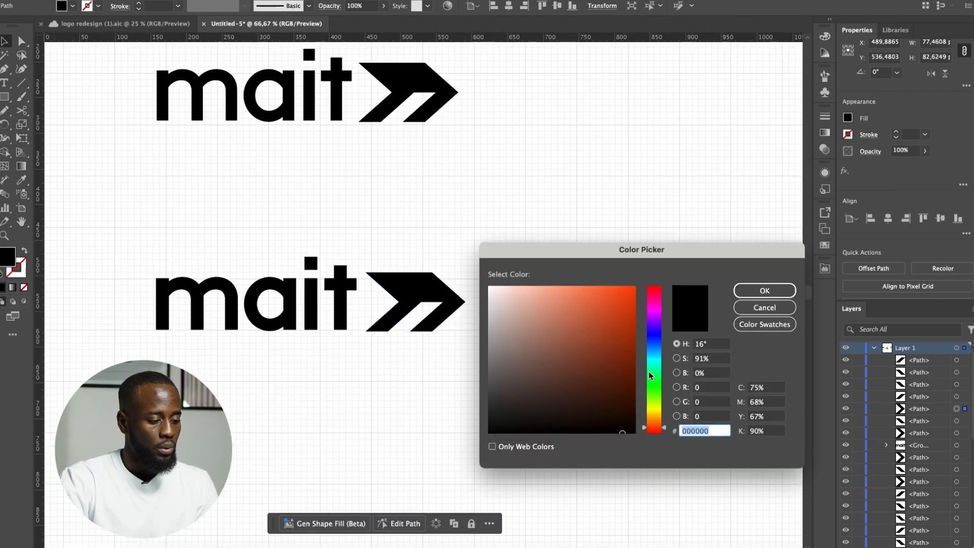
drag(650, 375, 654, 343)
click(653, 341)
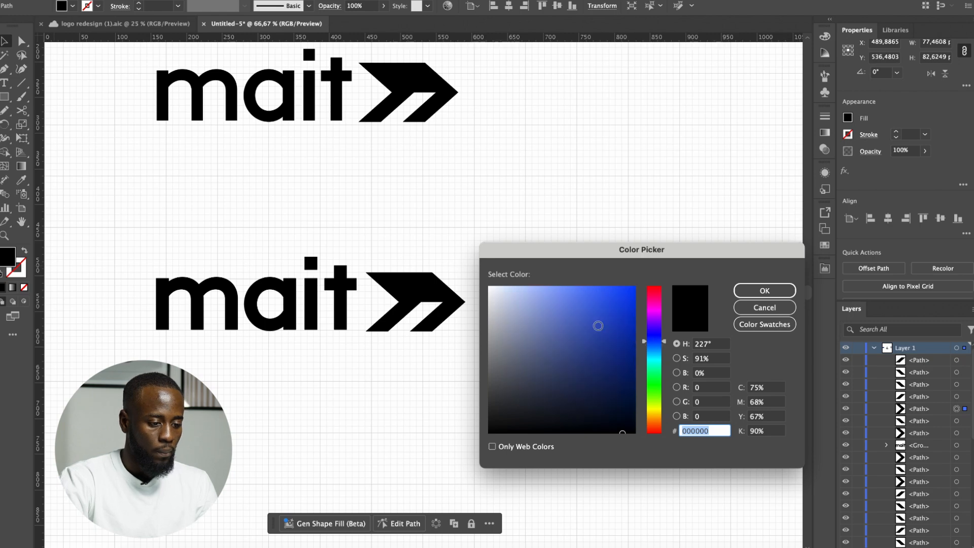
drag(530, 292, 533, 290)
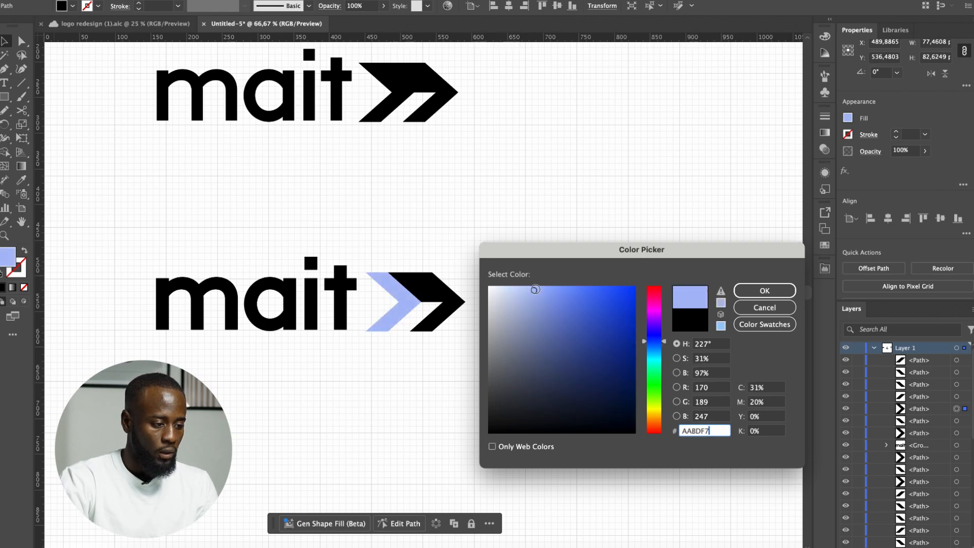
text(9CB1F2)
key(Return)
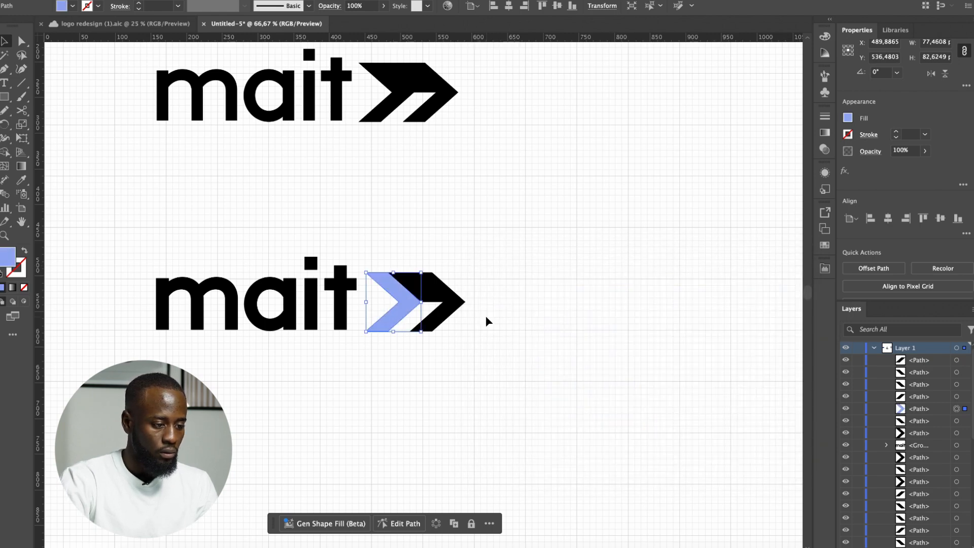
- Try a bright blue 003DFF fill on the middle diagonal piece of the lower arrow
click(437, 298)
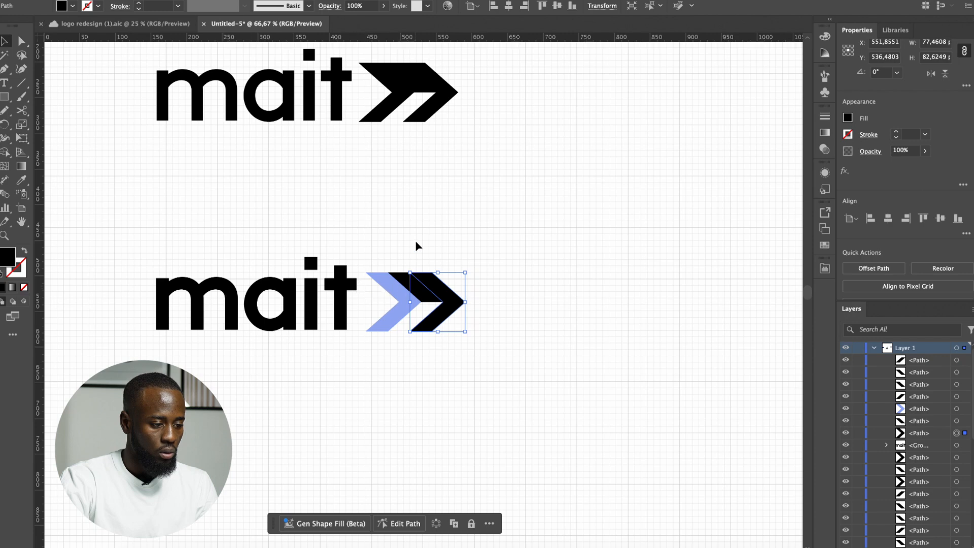
click(427, 284)
double_click(7, 257)
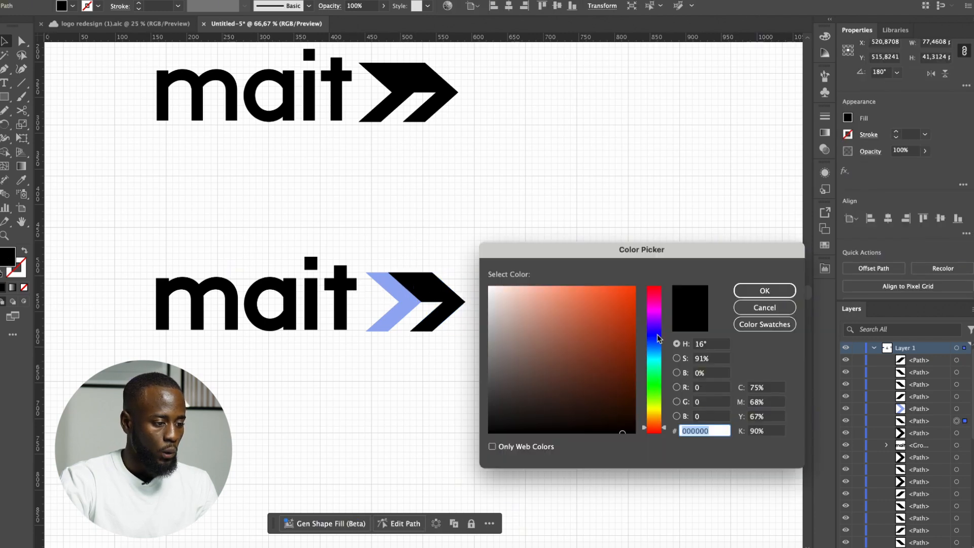
drag(658, 346, 658, 344)
drag(618, 319, 588, 294)
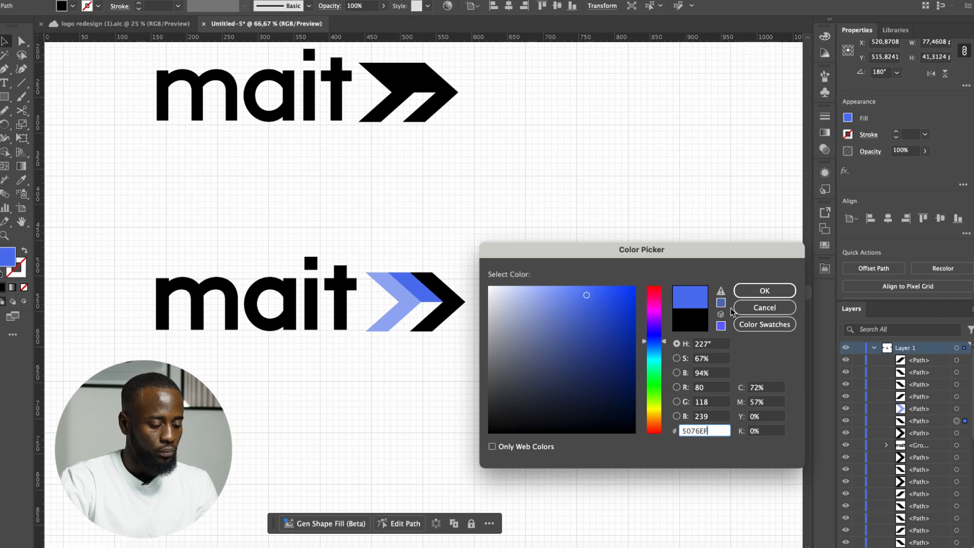
drag(613, 315, 644, 282)
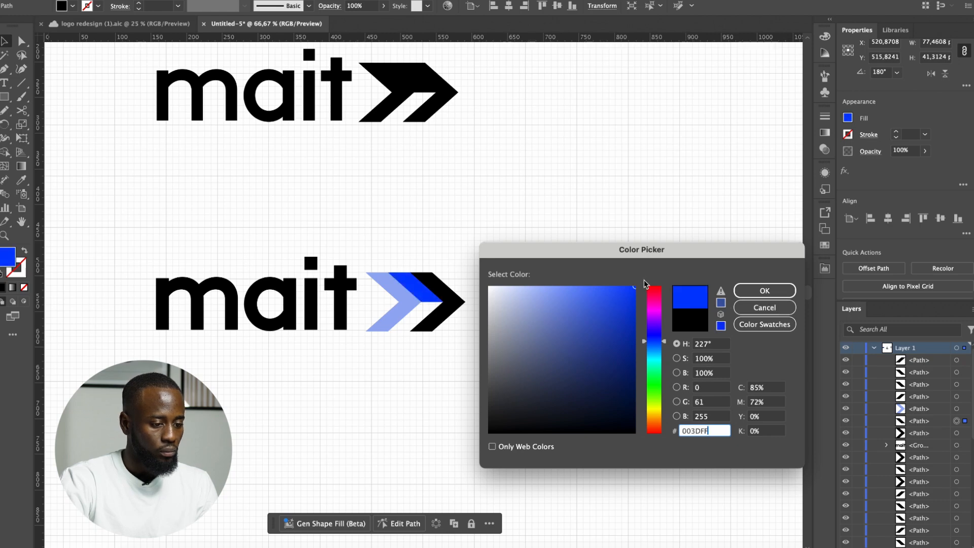
click(765, 308)
click(503, 299)
- Fill the front chevron of the lower arrow with navy 0F2D69
click(446, 304)
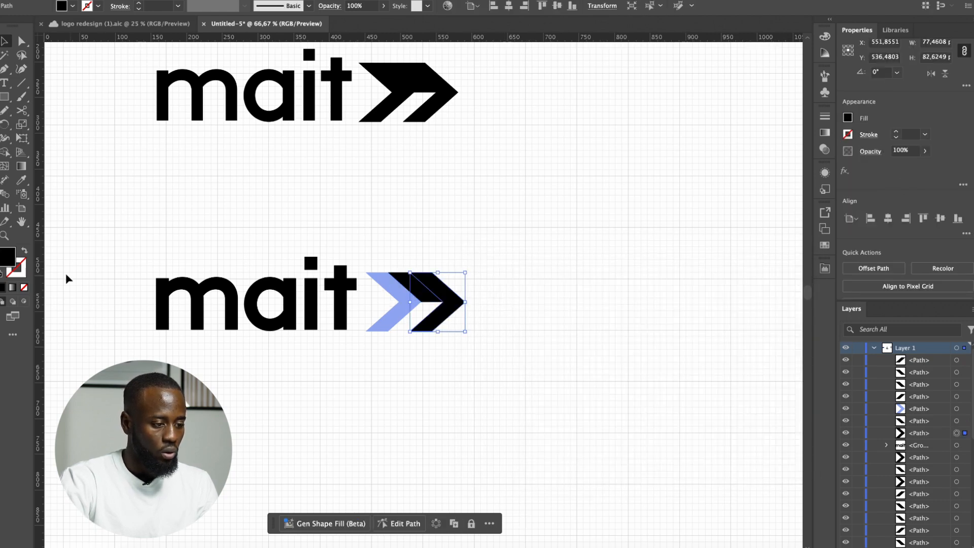
double_click(7, 257)
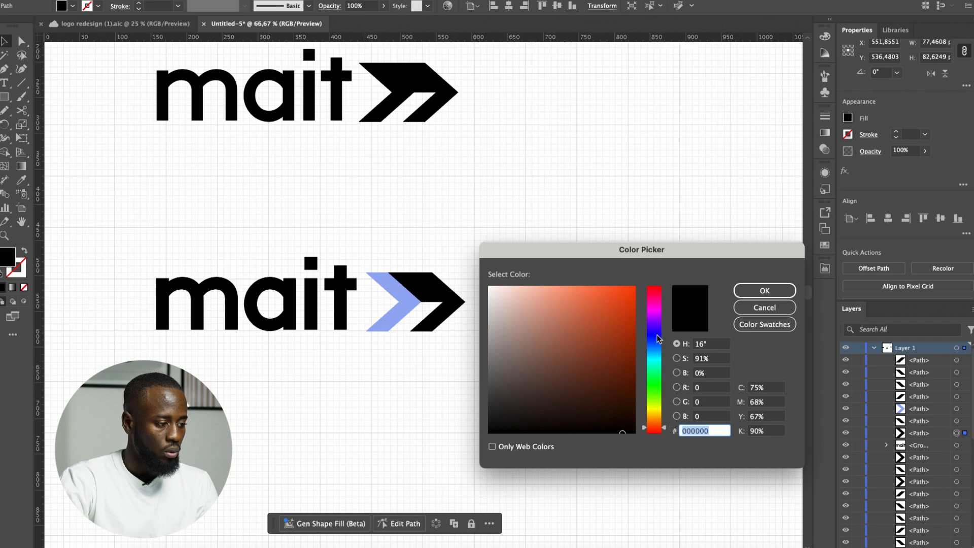
click(658, 338)
drag(624, 335, 626, 320)
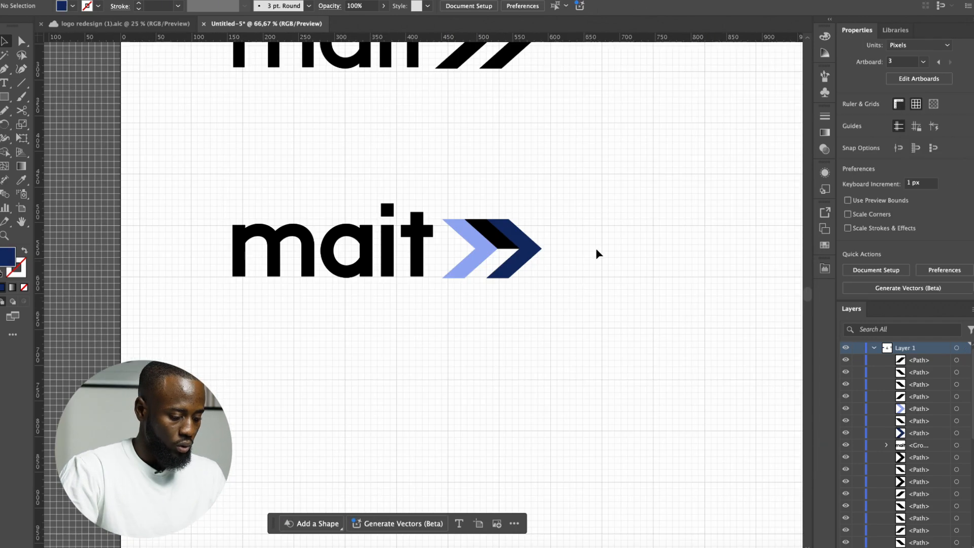
click(509, 243)
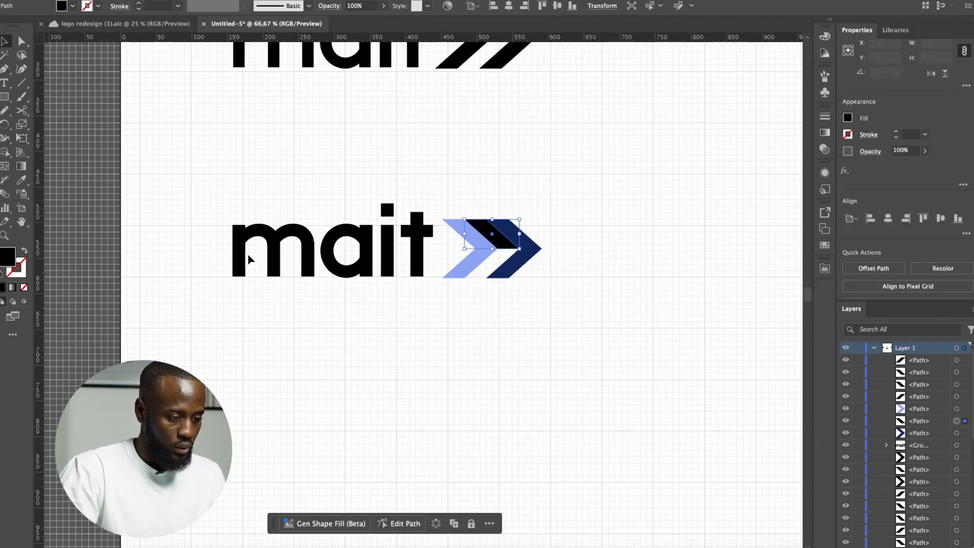
double_click(7, 257)
click(765, 307)
click(479, 312)
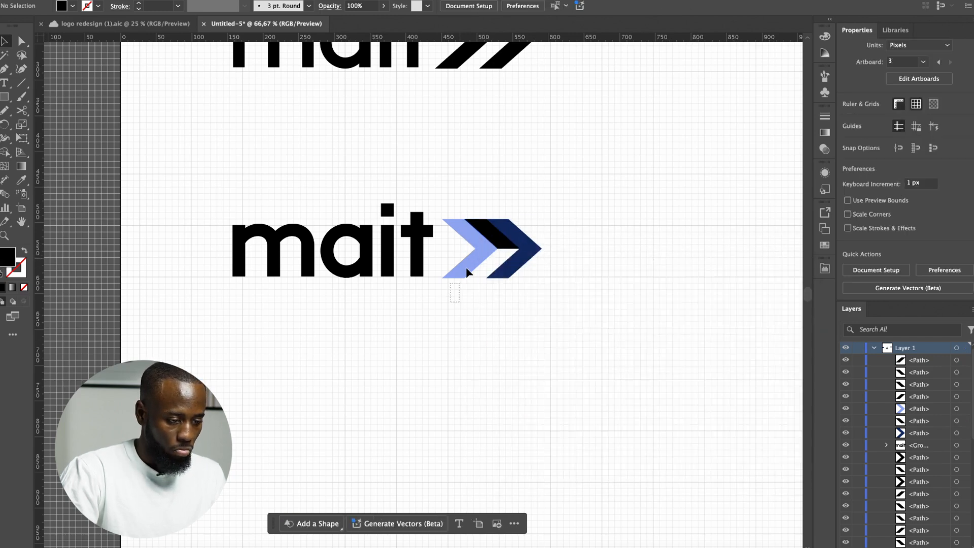
- Apply the front chevron's navy to the rear chevron and the middle diagonal piece with the Eyedropper
drag(484, 219, 486, 221)
key(i)
click(518, 224)
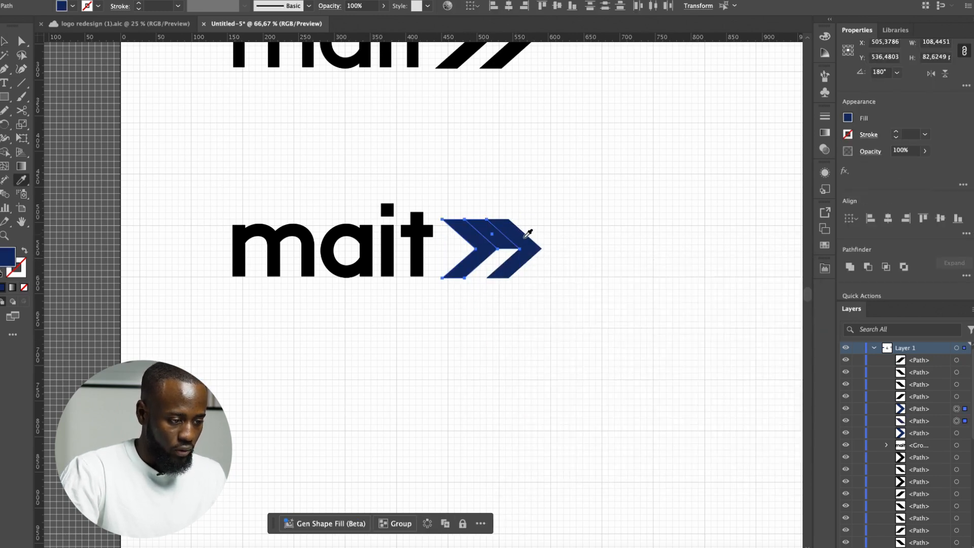
key(v)
- Fill the middle diagonal piece of the lower arrow with medium blue 5986D1
double_click(15, 258)
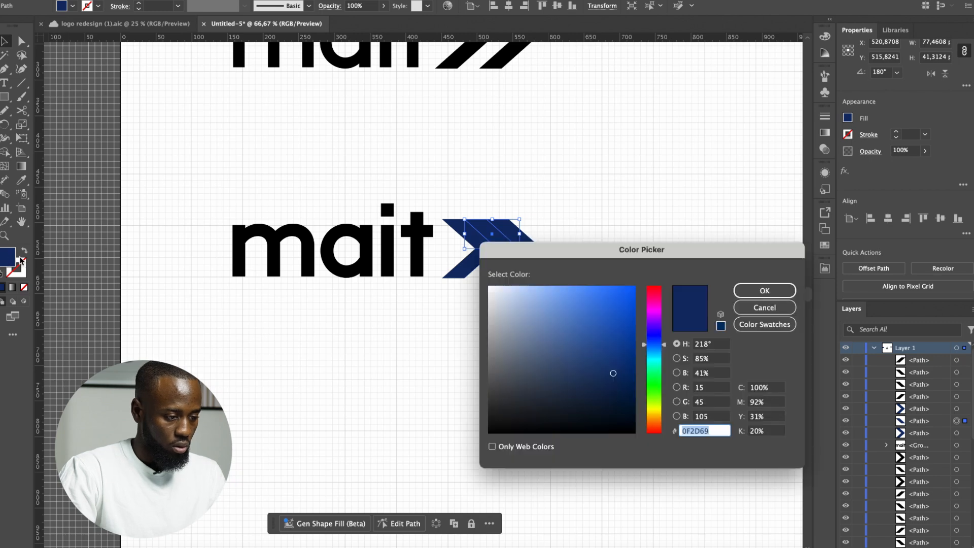
click(590, 337)
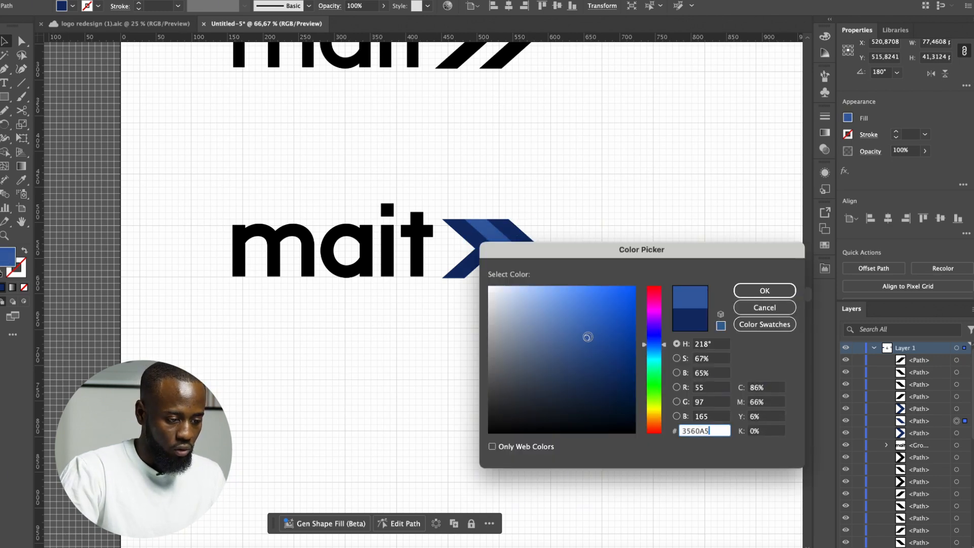
drag(587, 337, 571, 334)
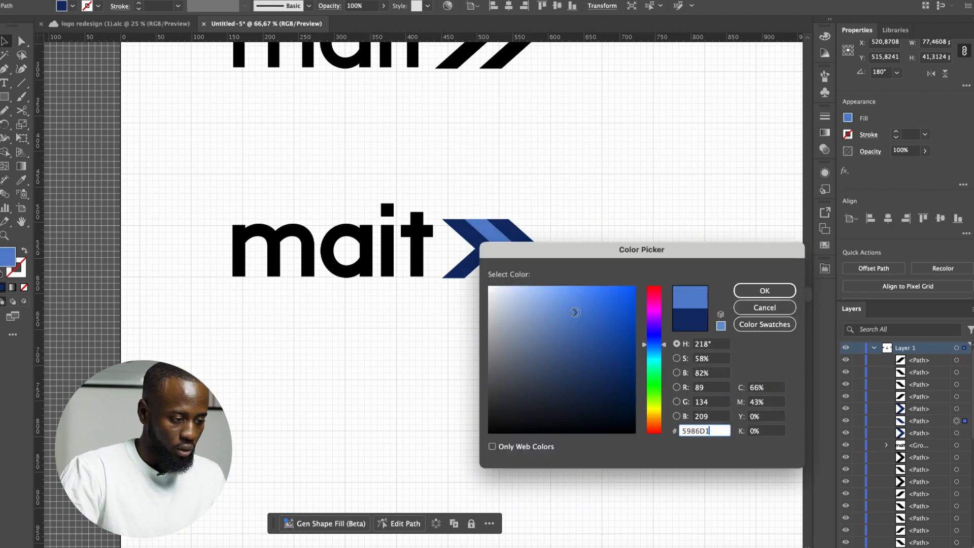
click(764, 291)
- Fill the rear chevron of the lower arrow with a soft light blue, paler than the middle diagonal piece
click(478, 261)
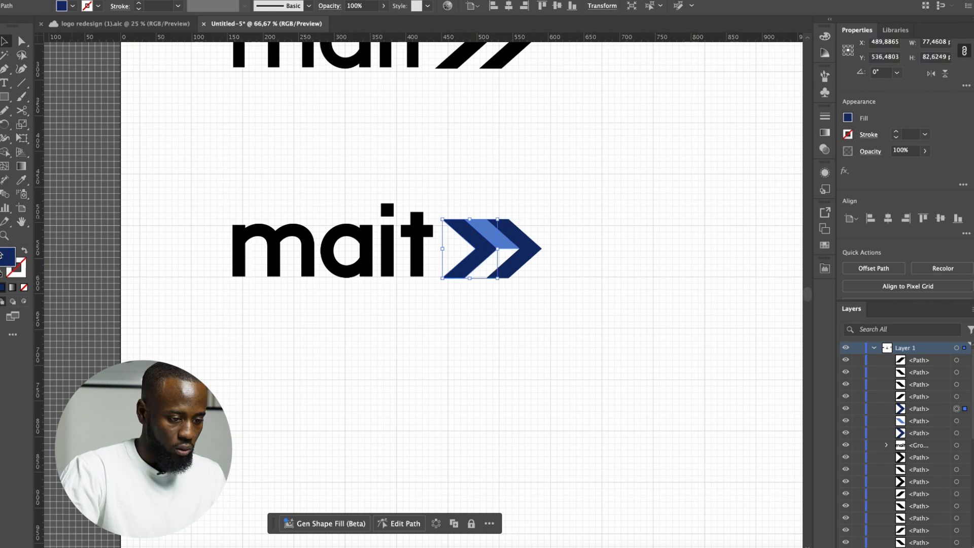
double_click(7, 256)
text(CBDCF7)
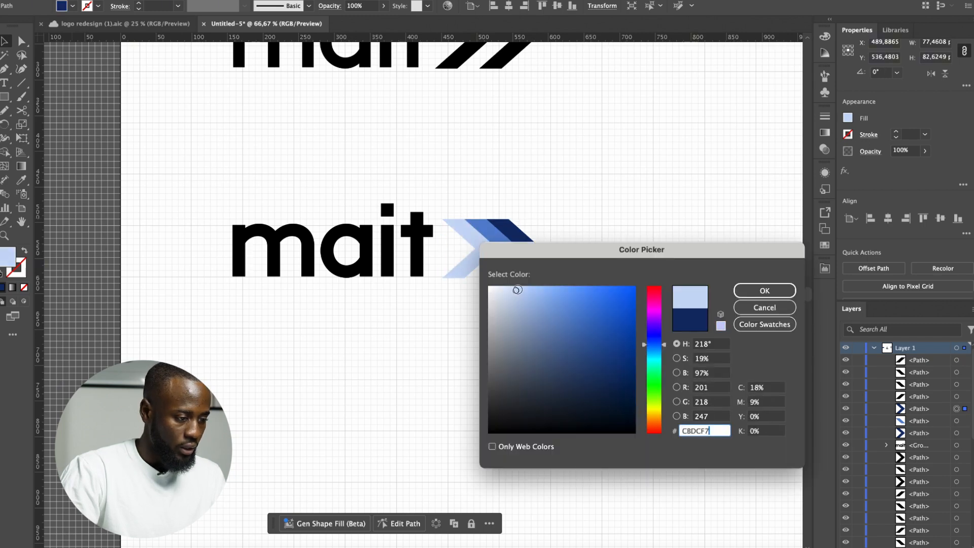
drag(522, 291, 526, 295)
key(Return)
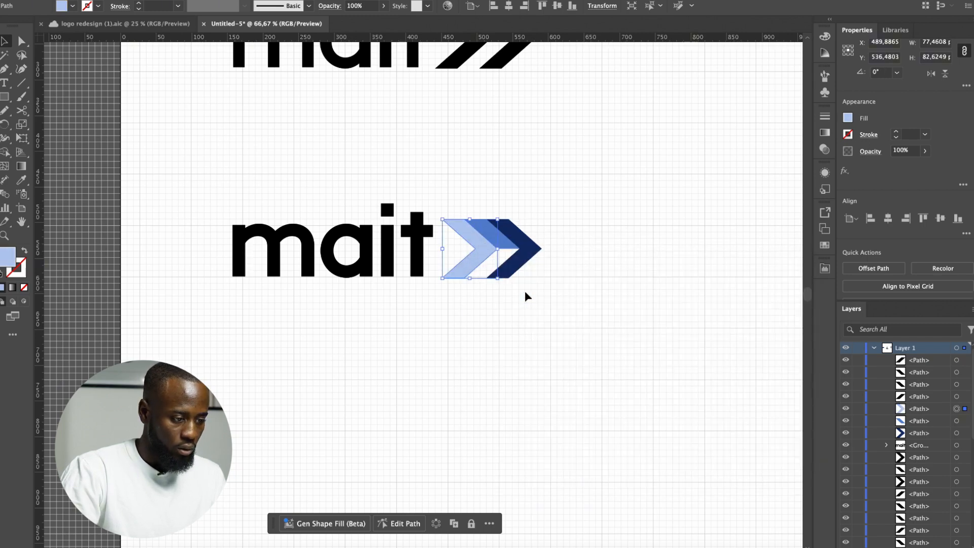
click(553, 372)
- Hide the document grid so the logos sit on a plain white artboard
scroll(554, 371, down, 1)
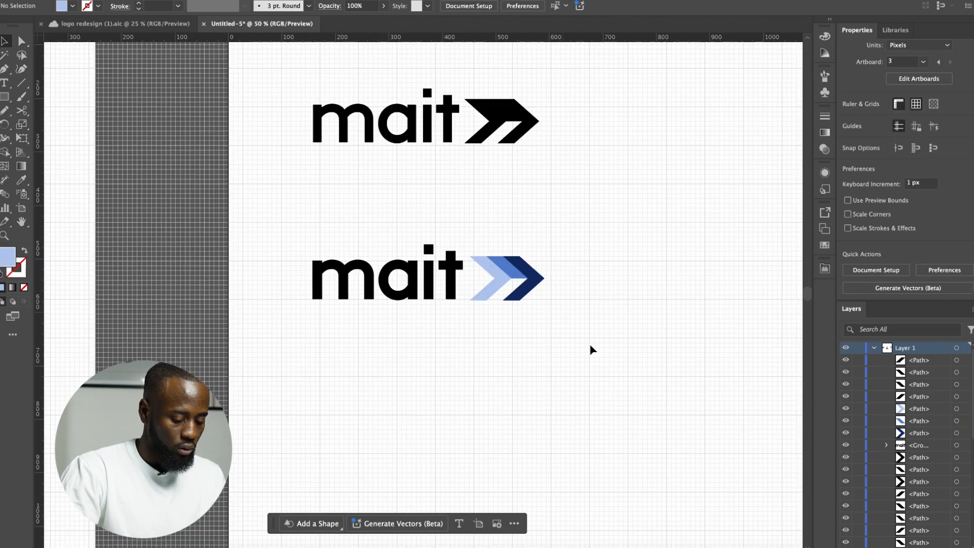
click(918, 106)
scroll(634, 298, down, 1)
scroll(637, 295, up, 1)
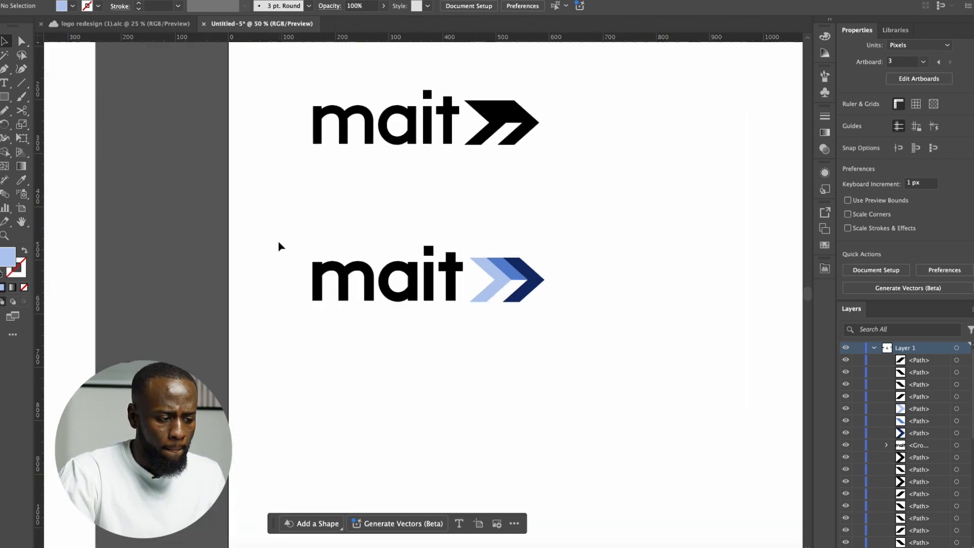
- Recolour the lower mait wordmark from pure black to a very dark, near-black navy
scroll(394, 326, up, 1)
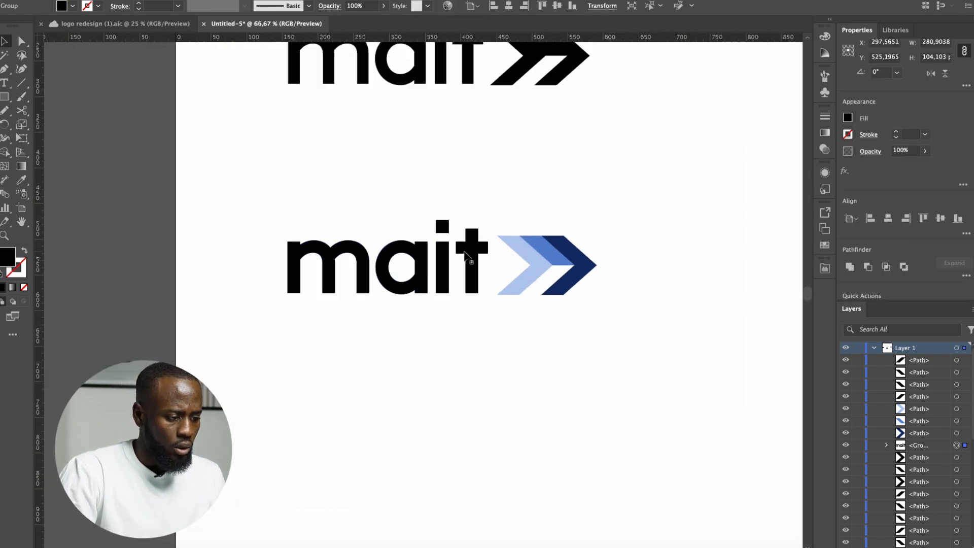
click(463, 242)
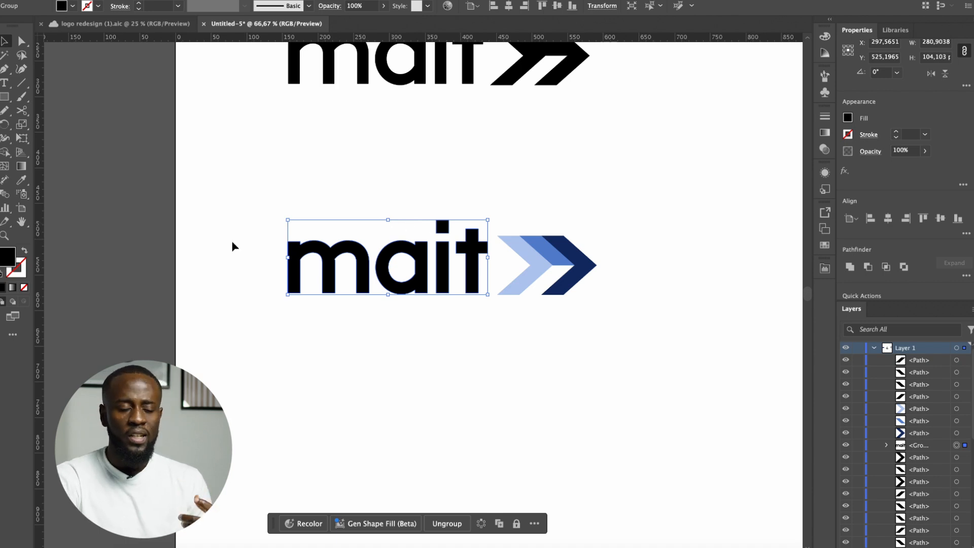
double_click(8, 256)
mouse_move(581, 343)
mouse_down()
mouse_move(571, 391)
mouse_move(543, 408)
mouse_up()
key(Return)
click(398, 394)
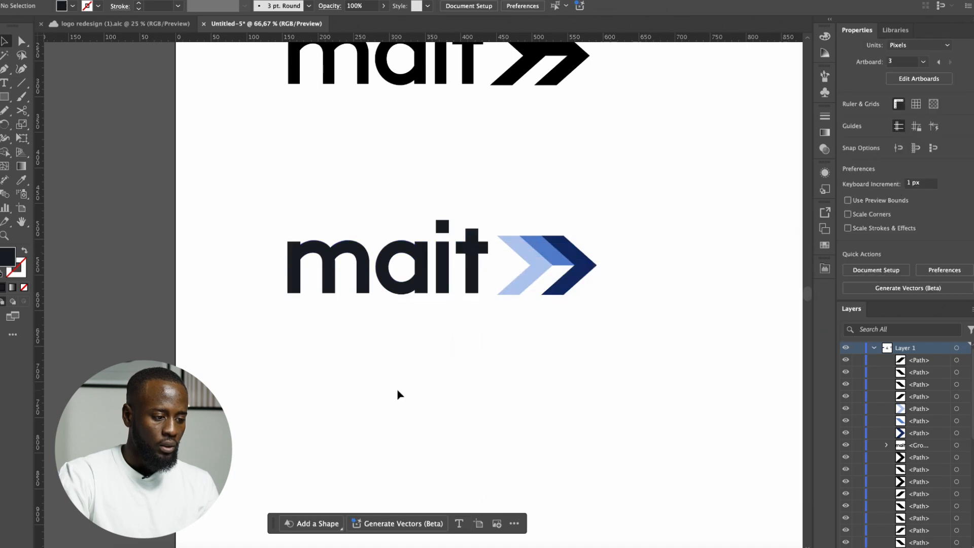
scroll(426, 374, up, 1)
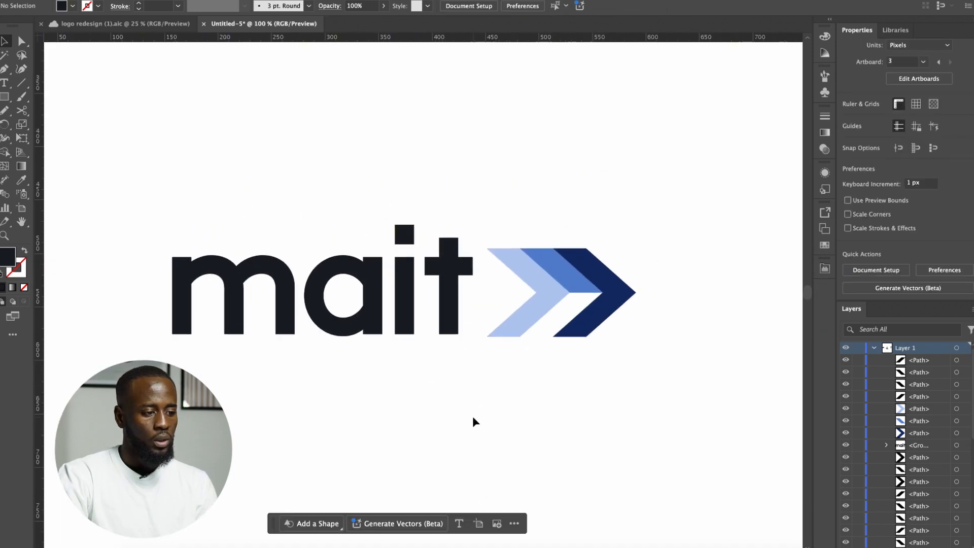